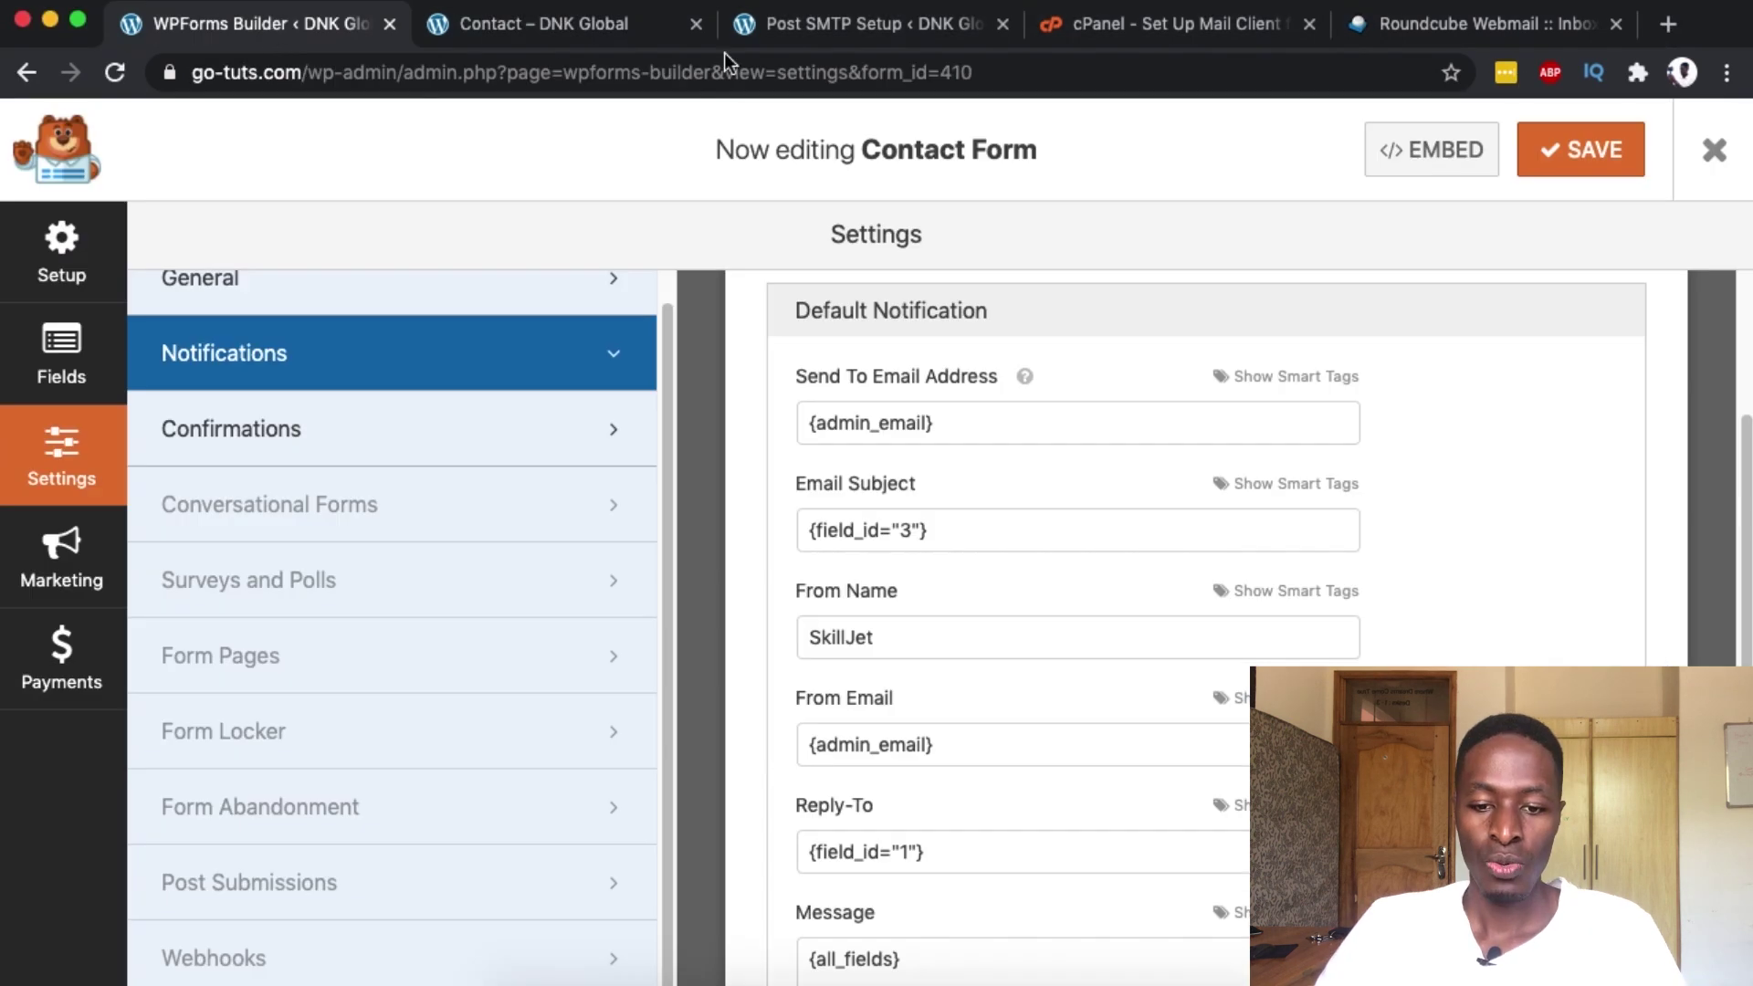
# - Switch from the Roundcube inbox to the WordPress Post SMTP Setup page
pyautogui.click(802, 20)
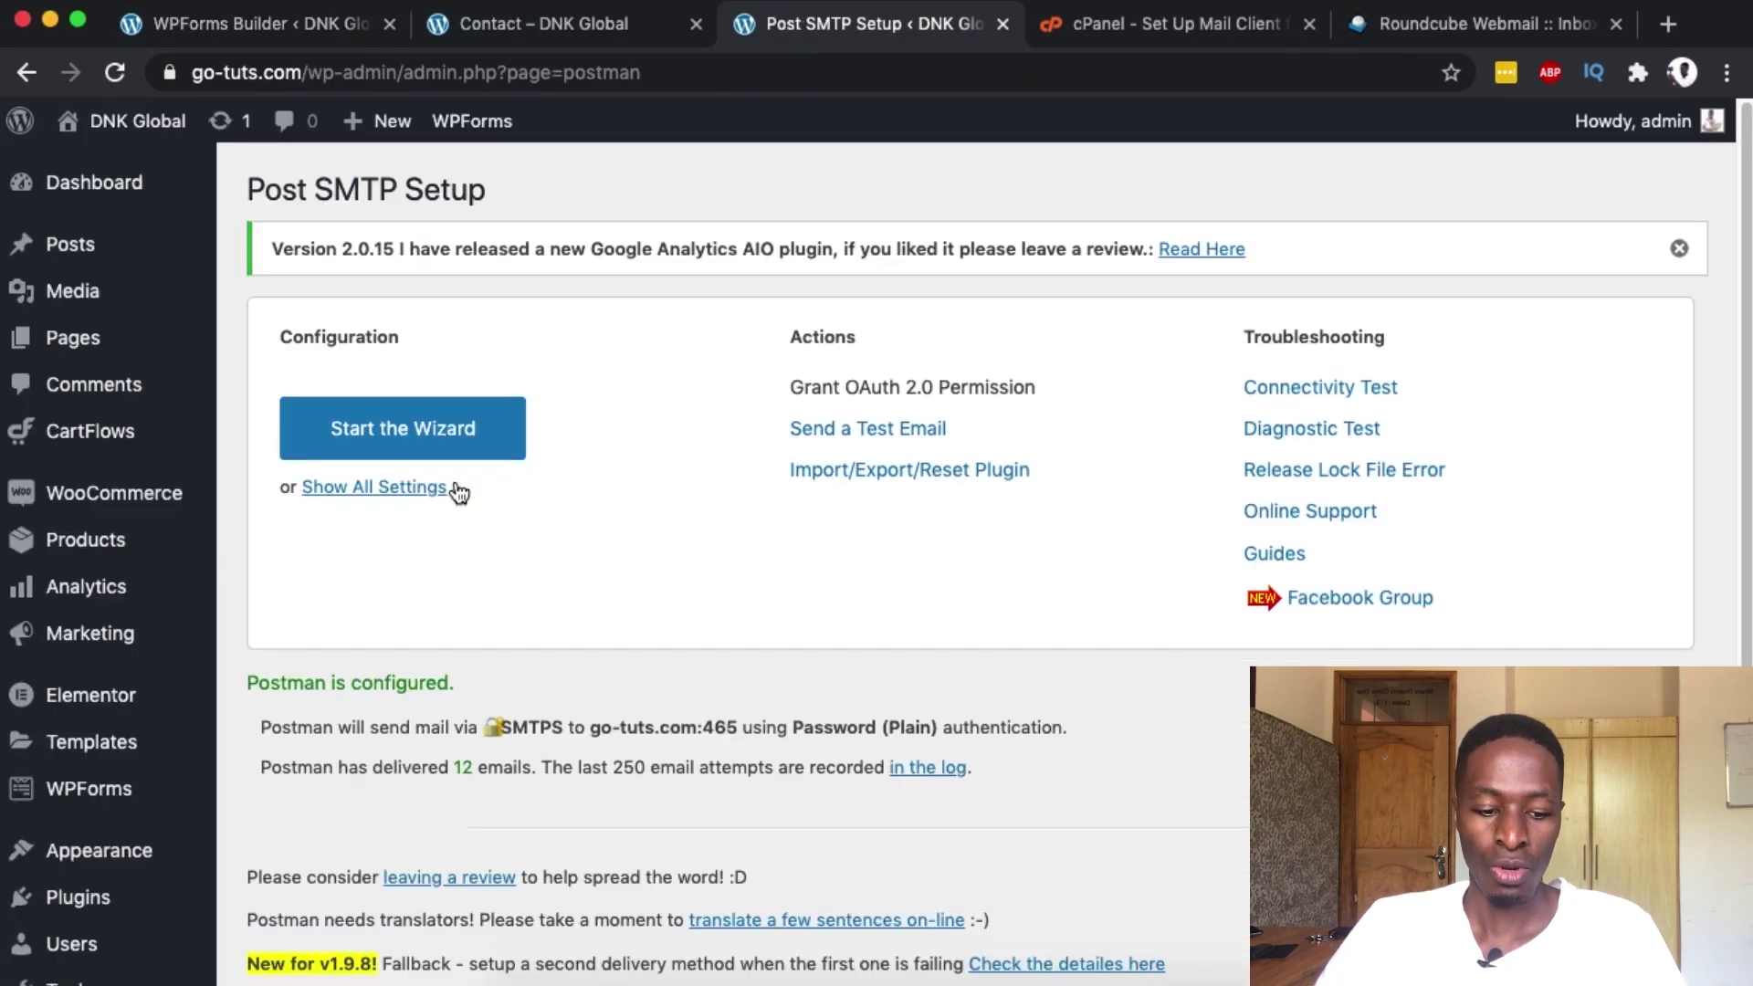
pyautogui.click(270, 884)
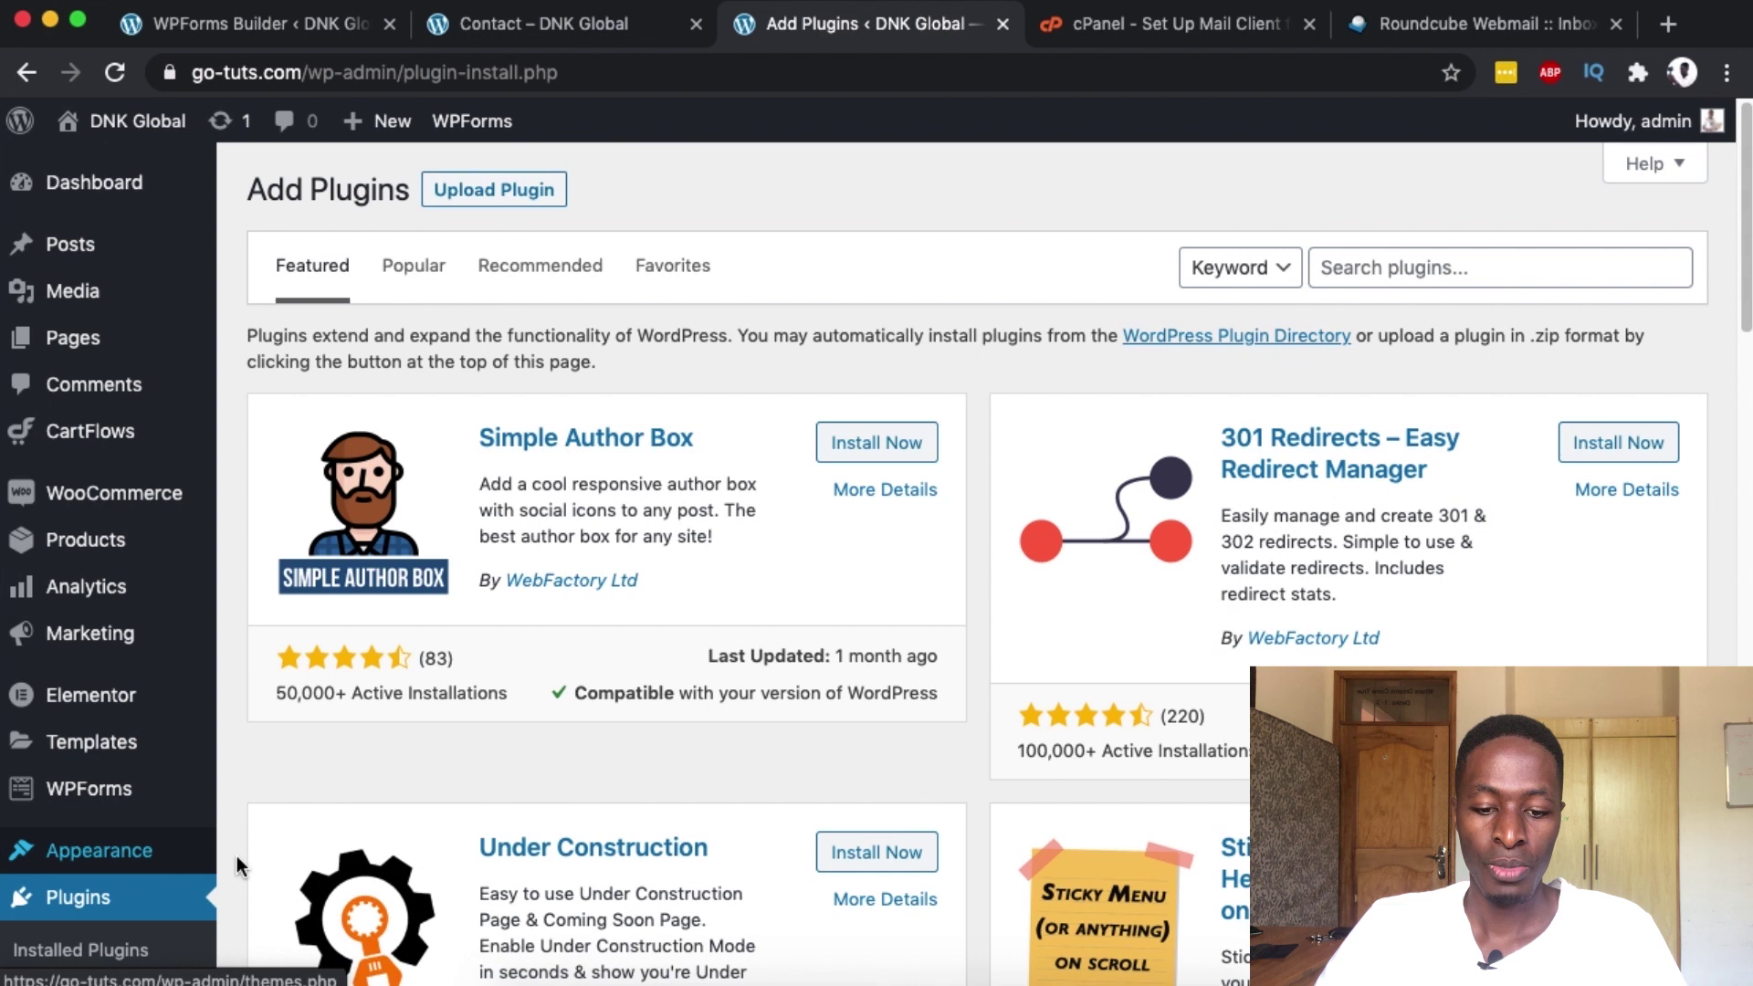
pyautogui.click(1395, 266)
pyautogui.write('post sm')
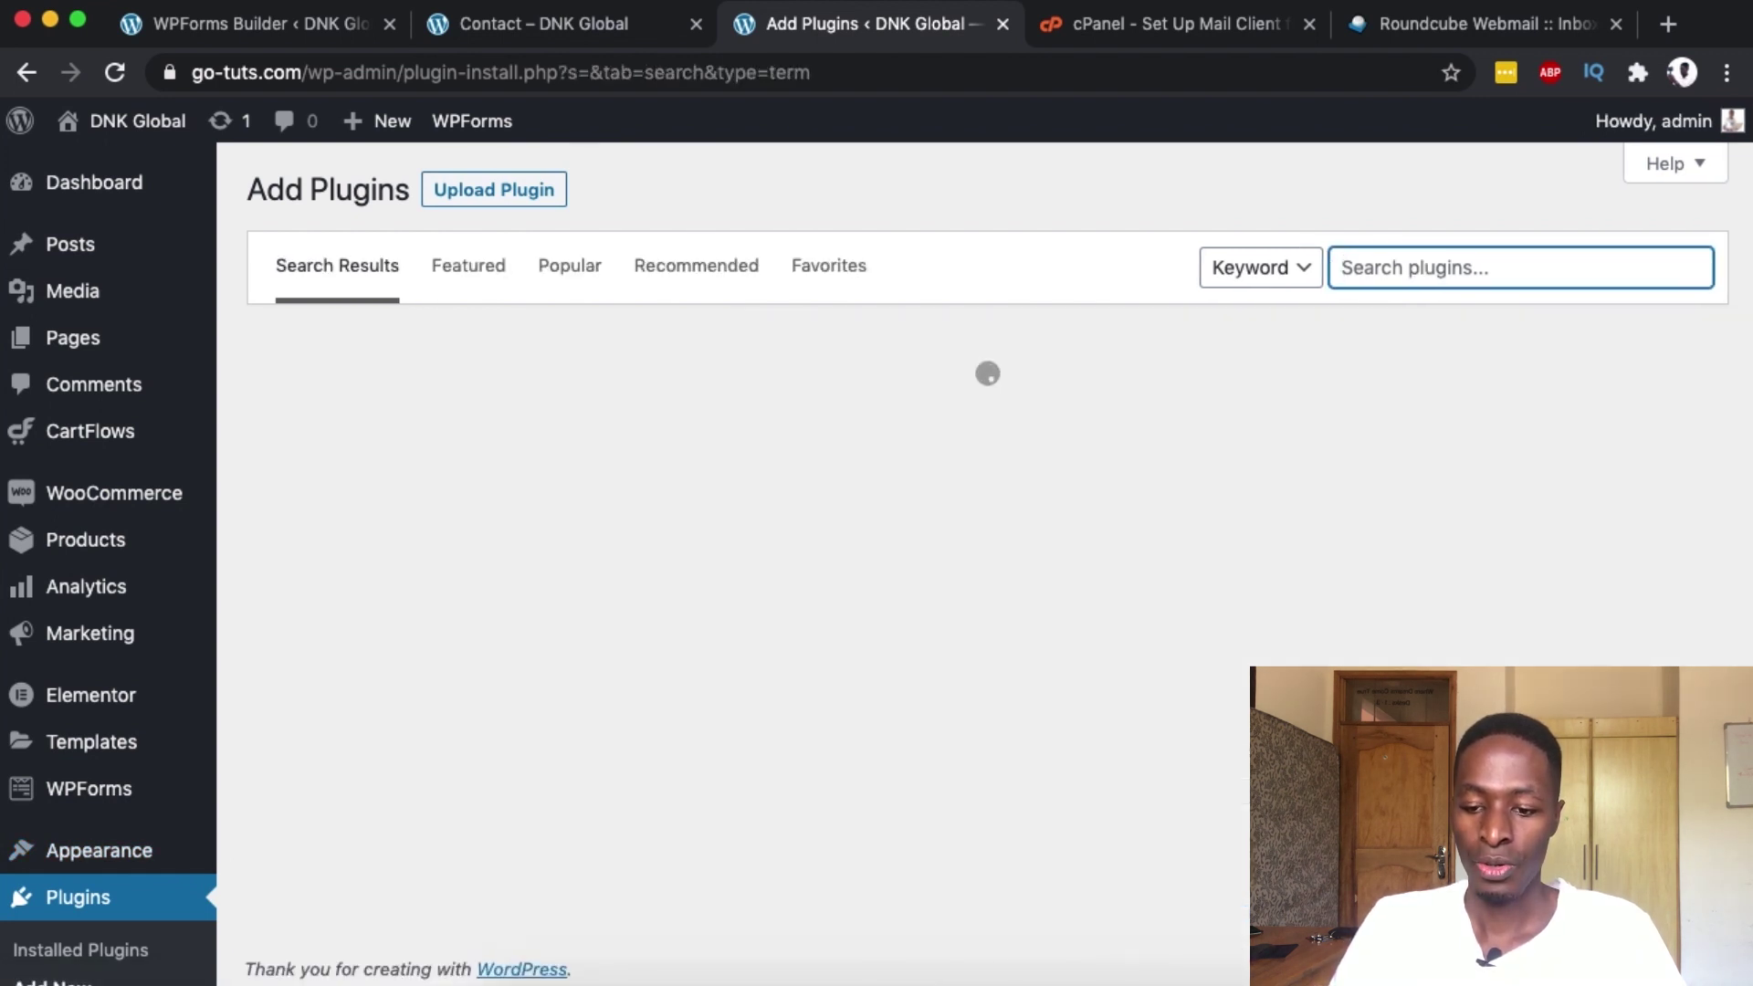
pyautogui.write('post')
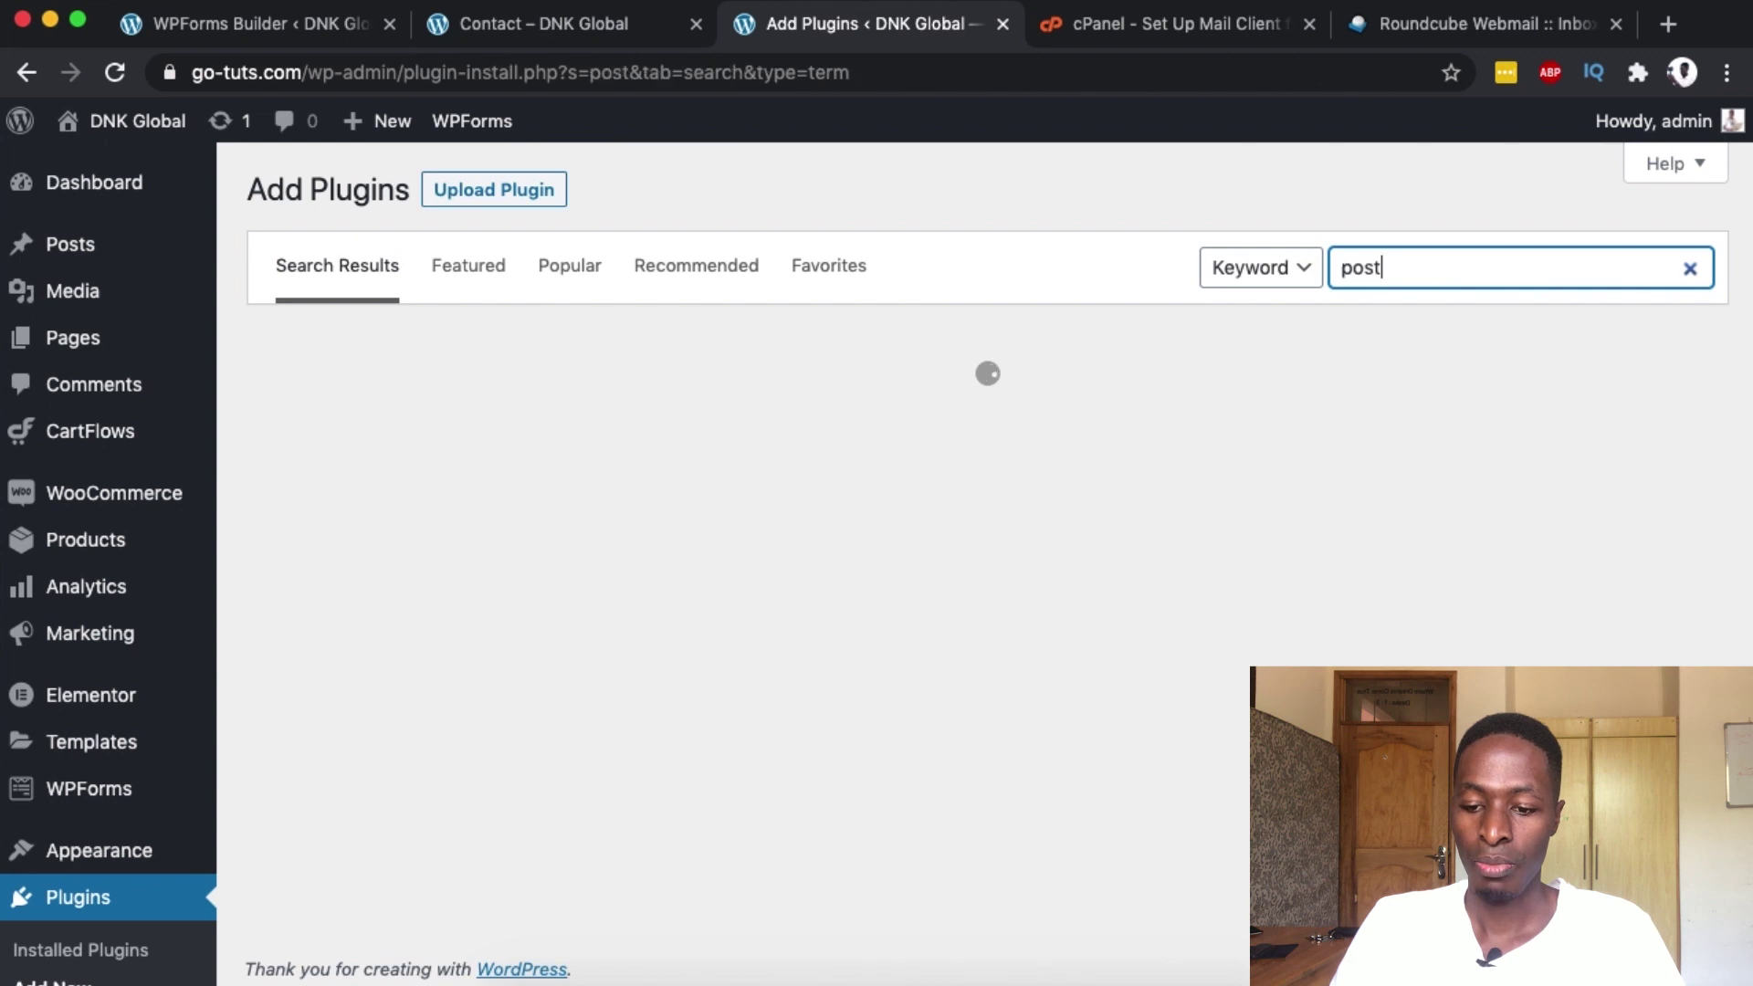
pyautogui.write(' smtp')
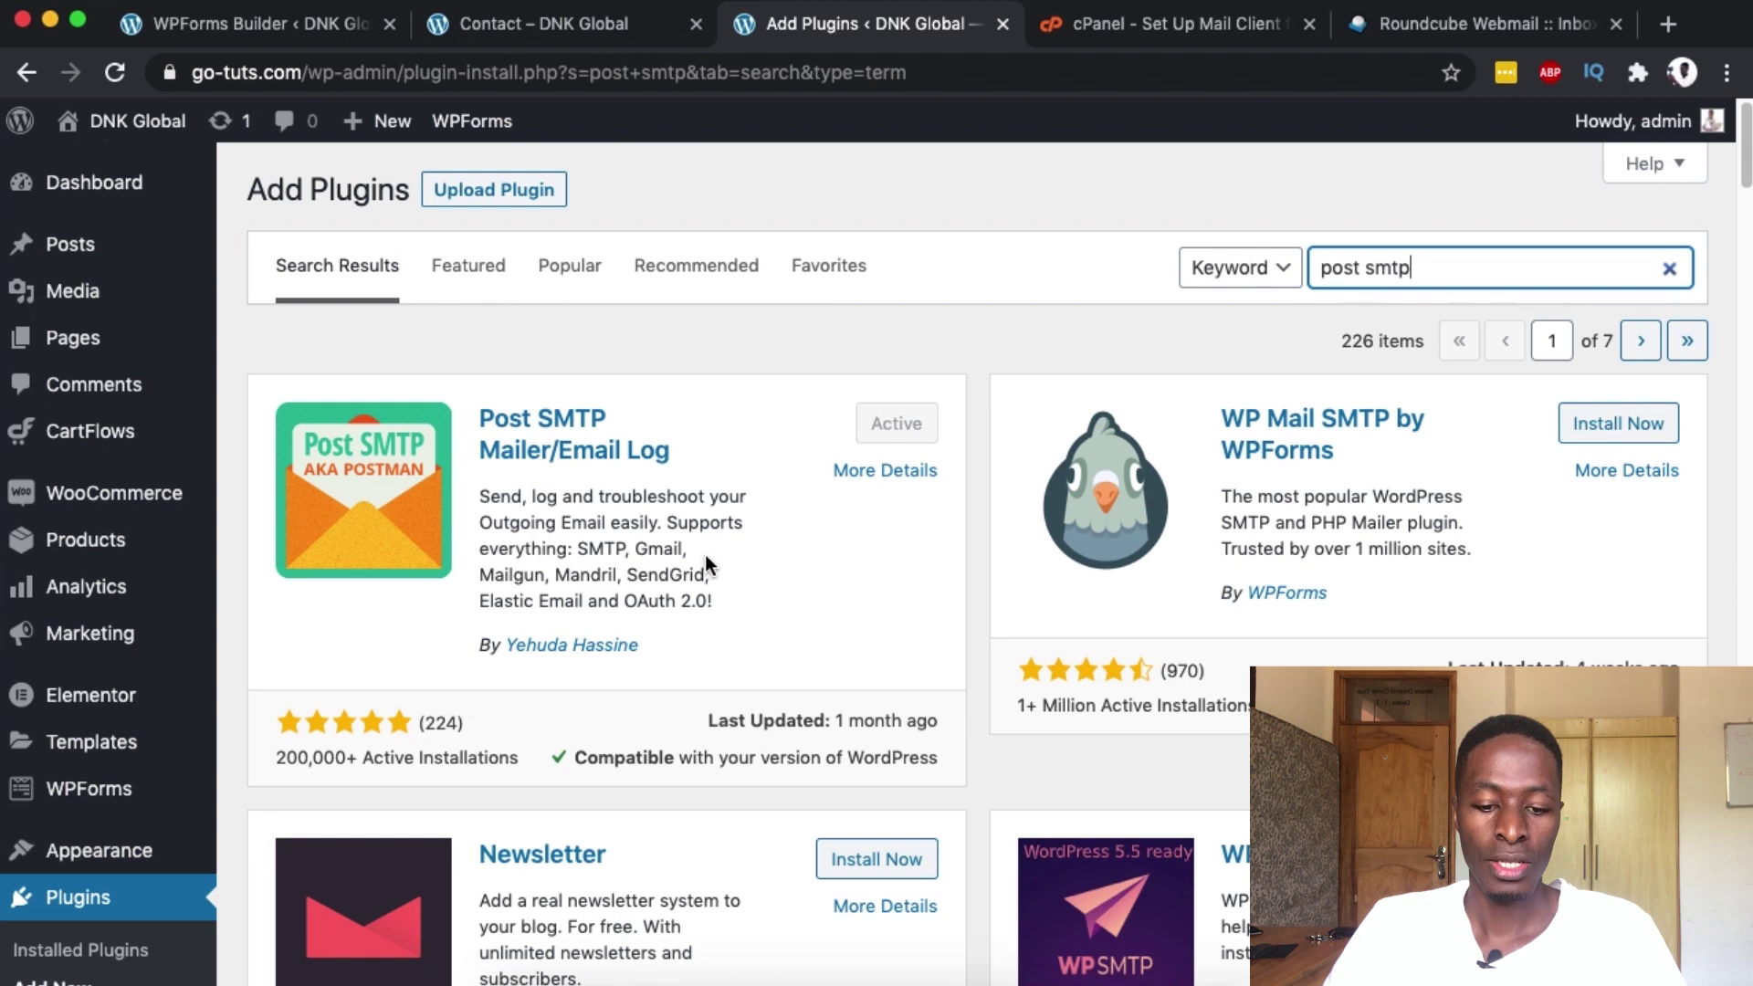
pyautogui.scroll(-5, 721, 511)
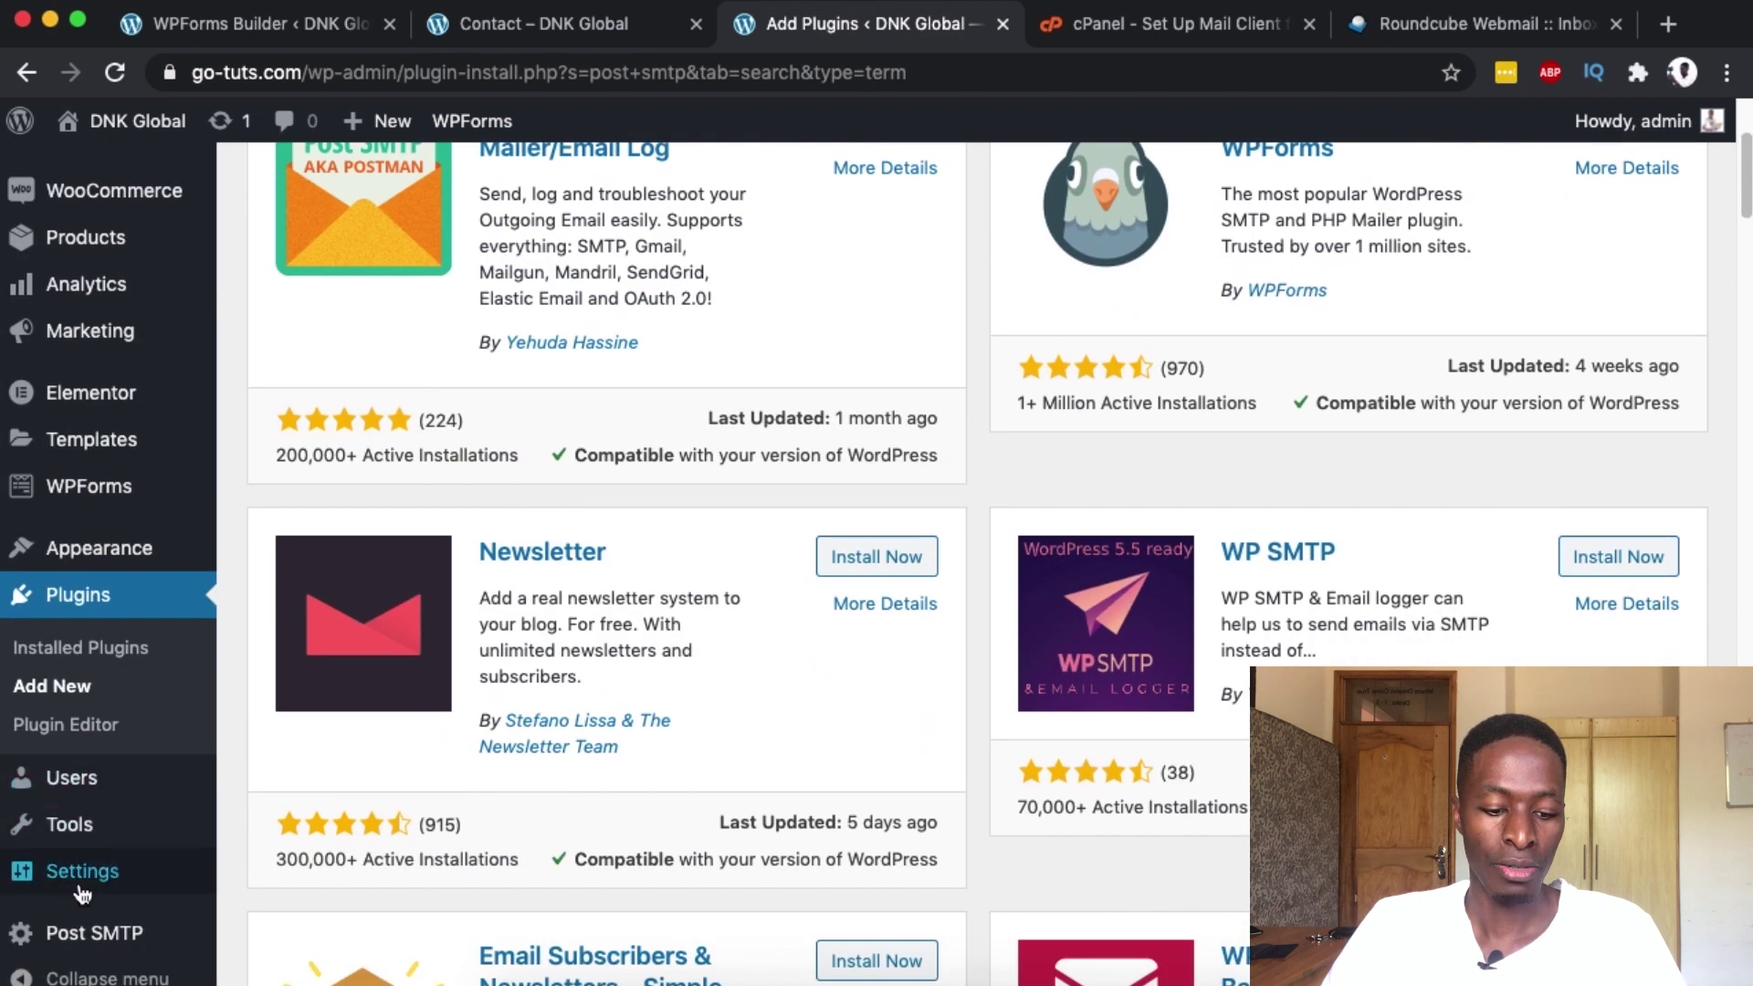
pyautogui.moveTo(77, 939)
pyautogui.click(274, 879)
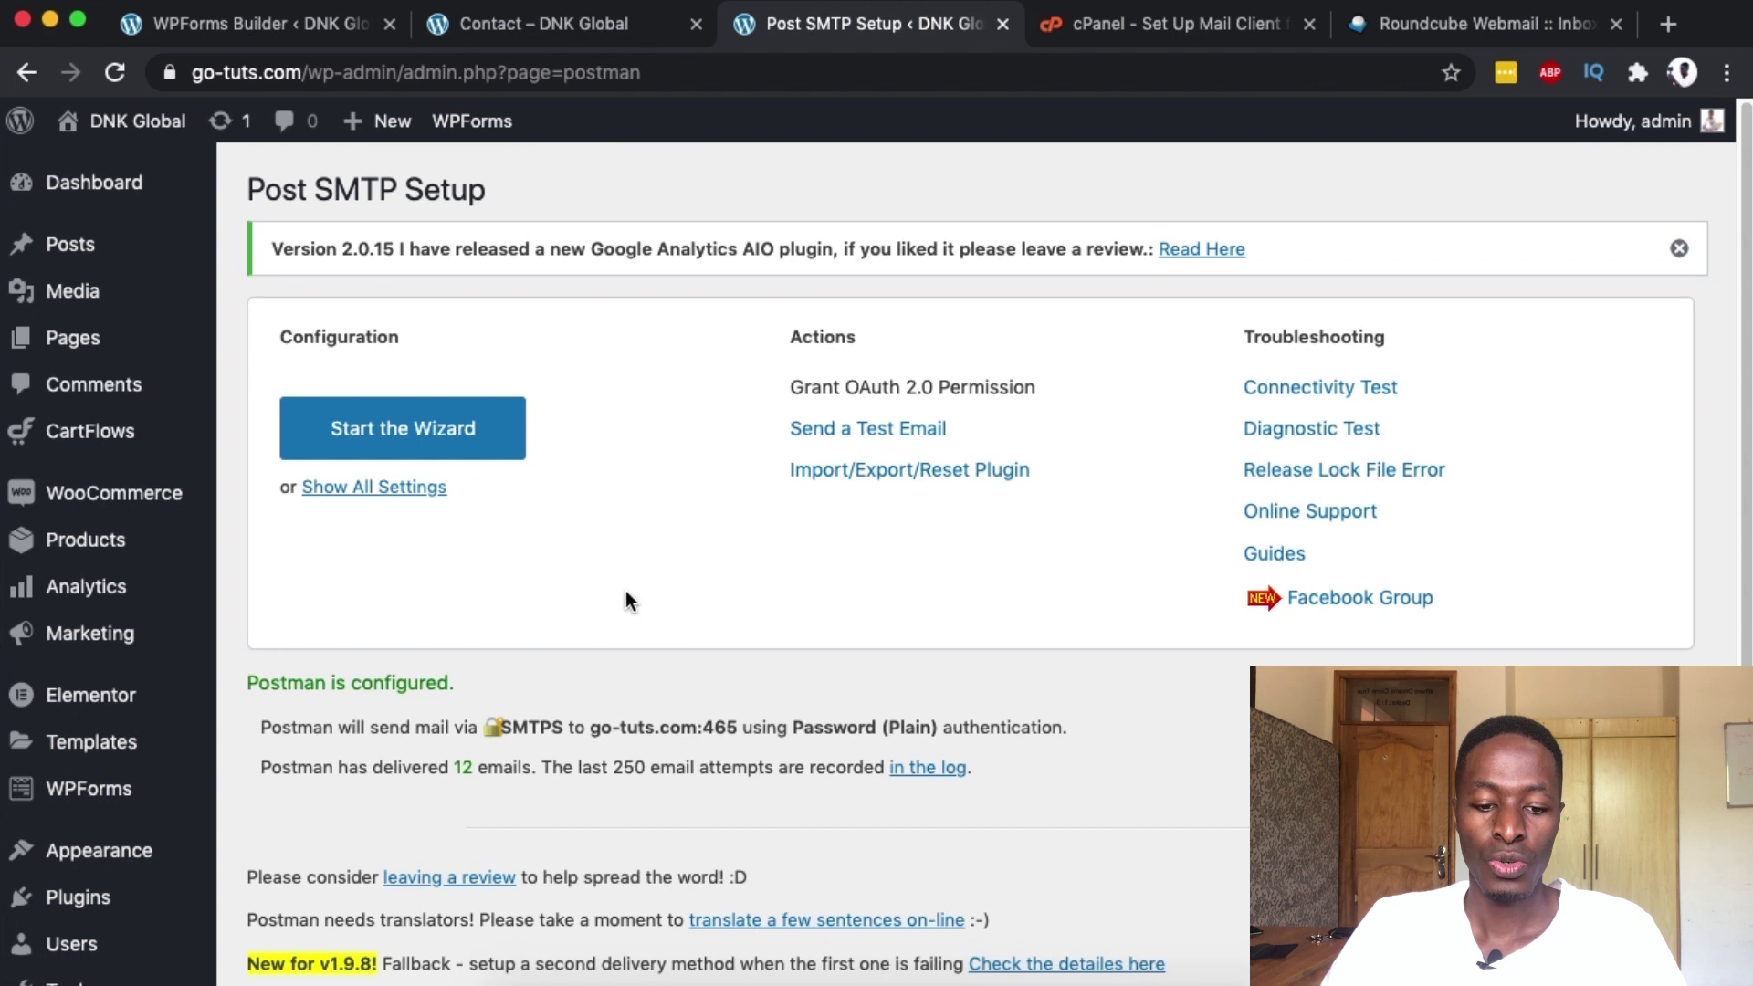
# - Show all Post SMTP settings and keep the transport type at SMTP
pyautogui.click(354, 491)
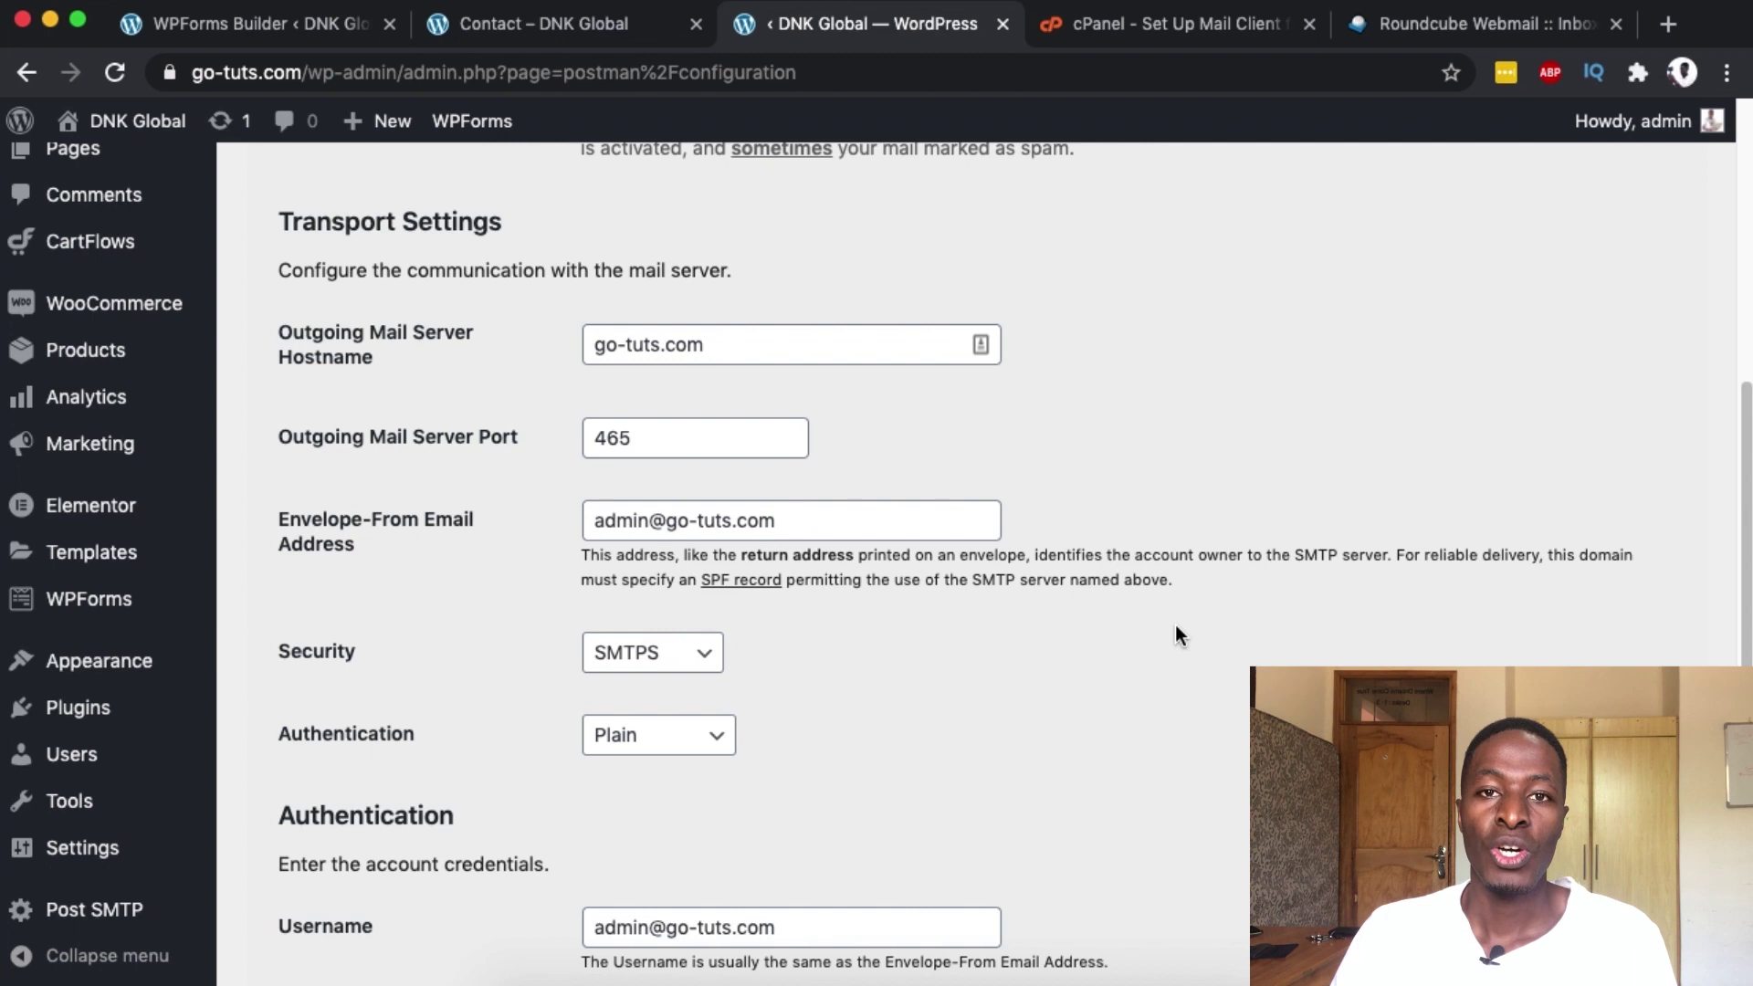
pyautogui.scroll(5, 381, 490)
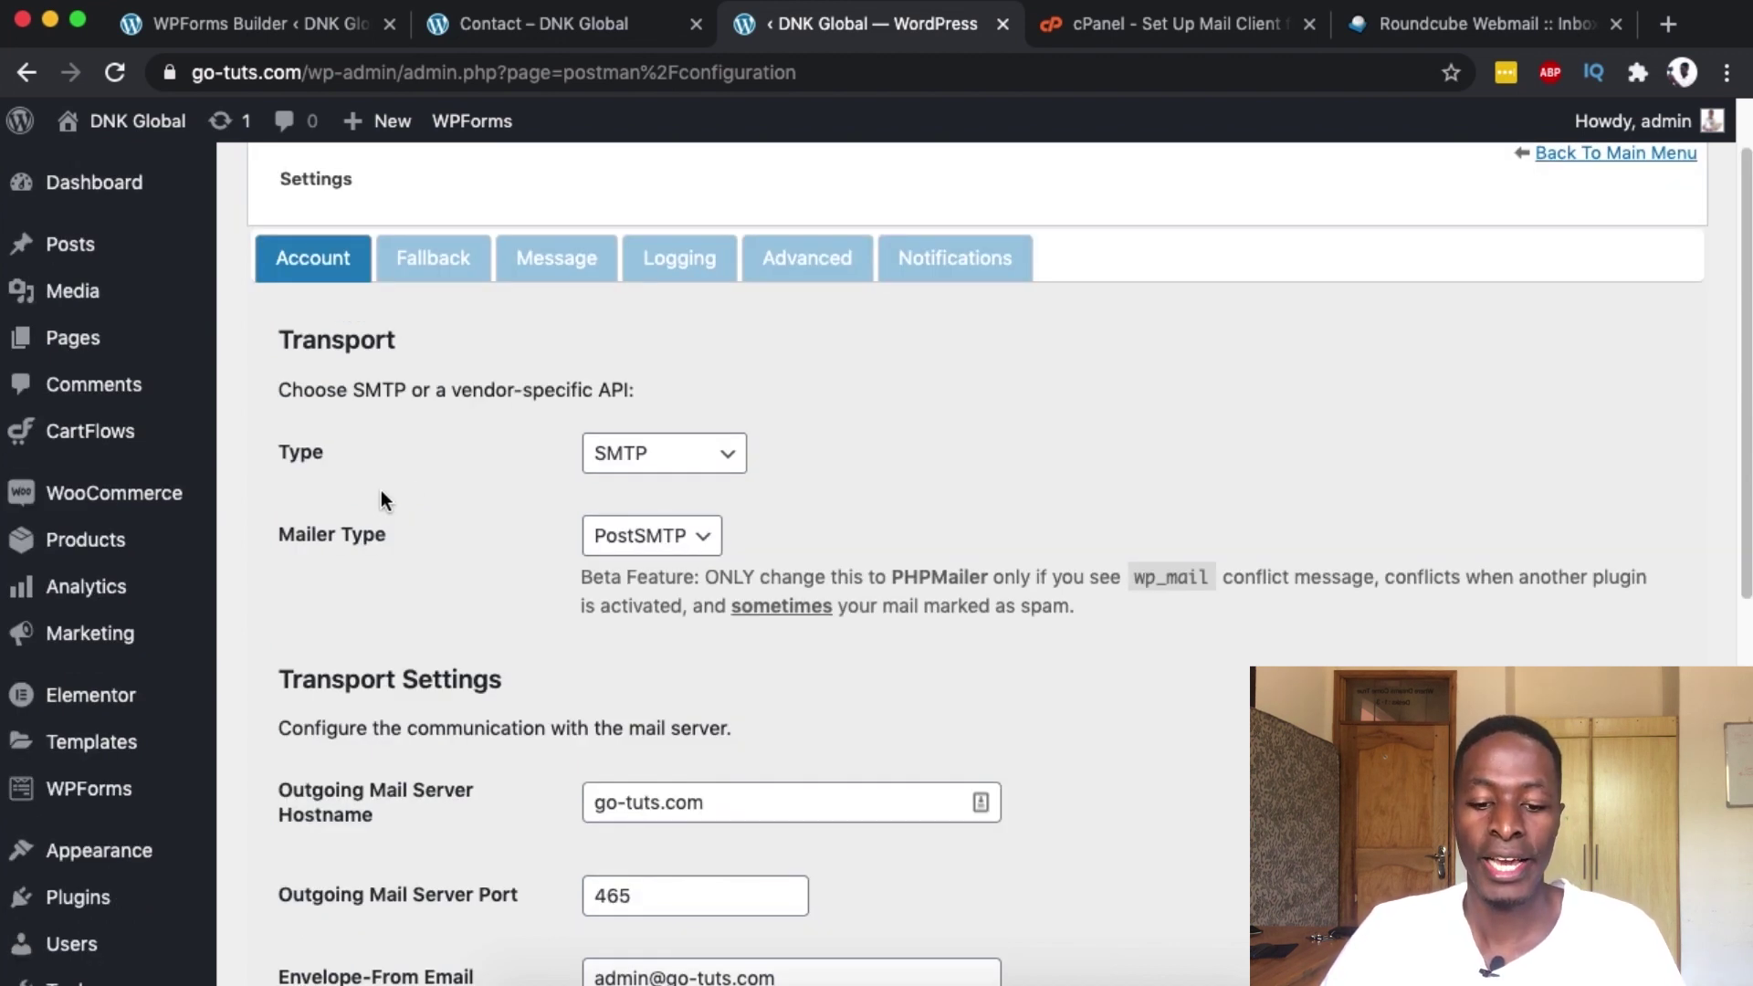
pyautogui.click(639, 456)
pyautogui.click(671, 457)
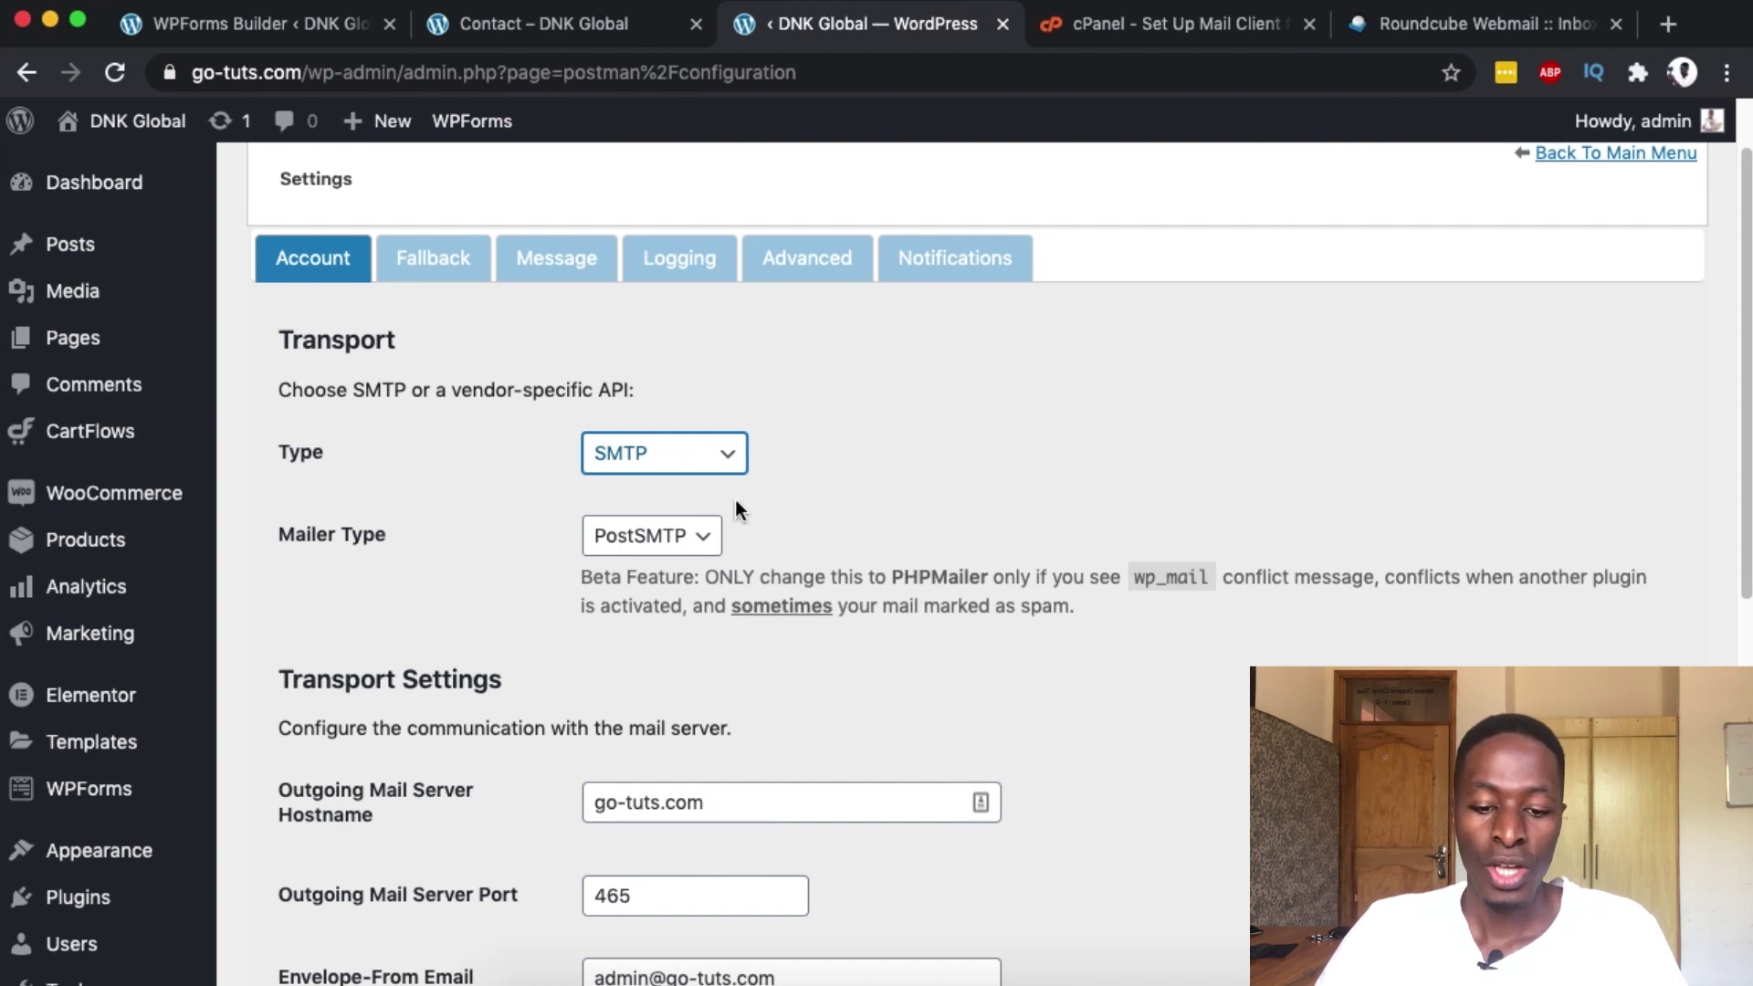
pyautogui.click(723, 461)
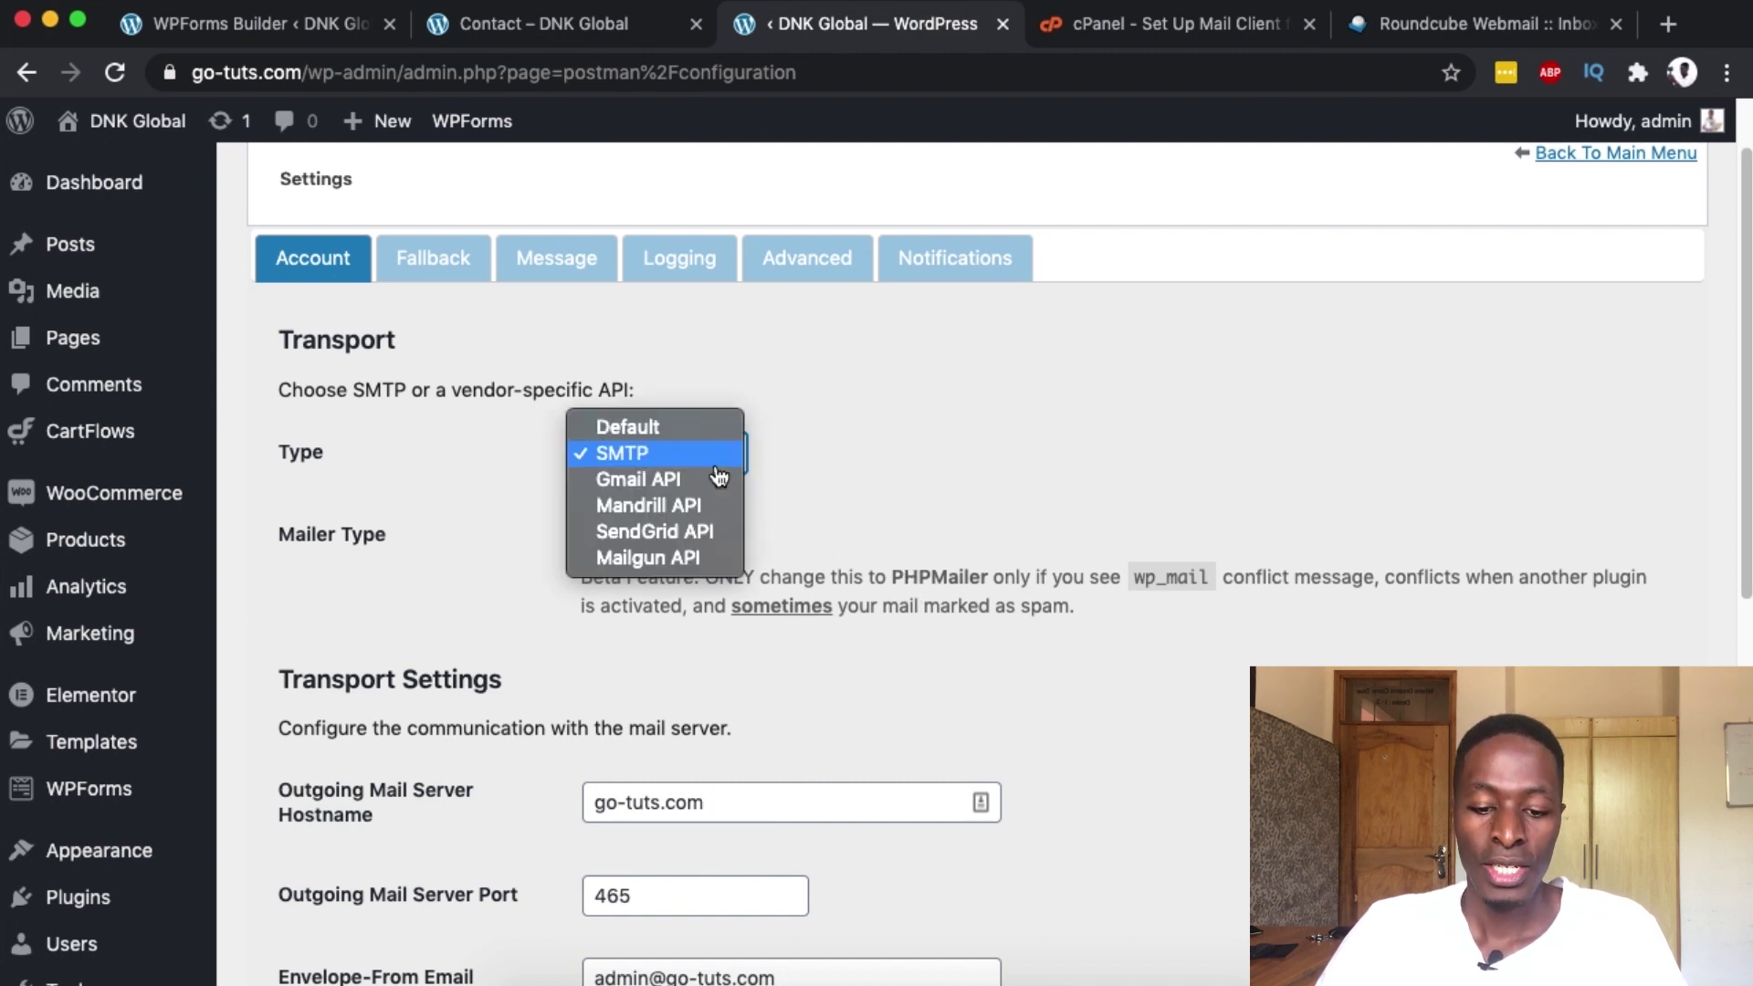
pyautogui.click(659, 461)
# - Keep PostSMTP as the mailer type, then go to cPanel's mail client settings
pyautogui.scroll(-2, 882, 462)
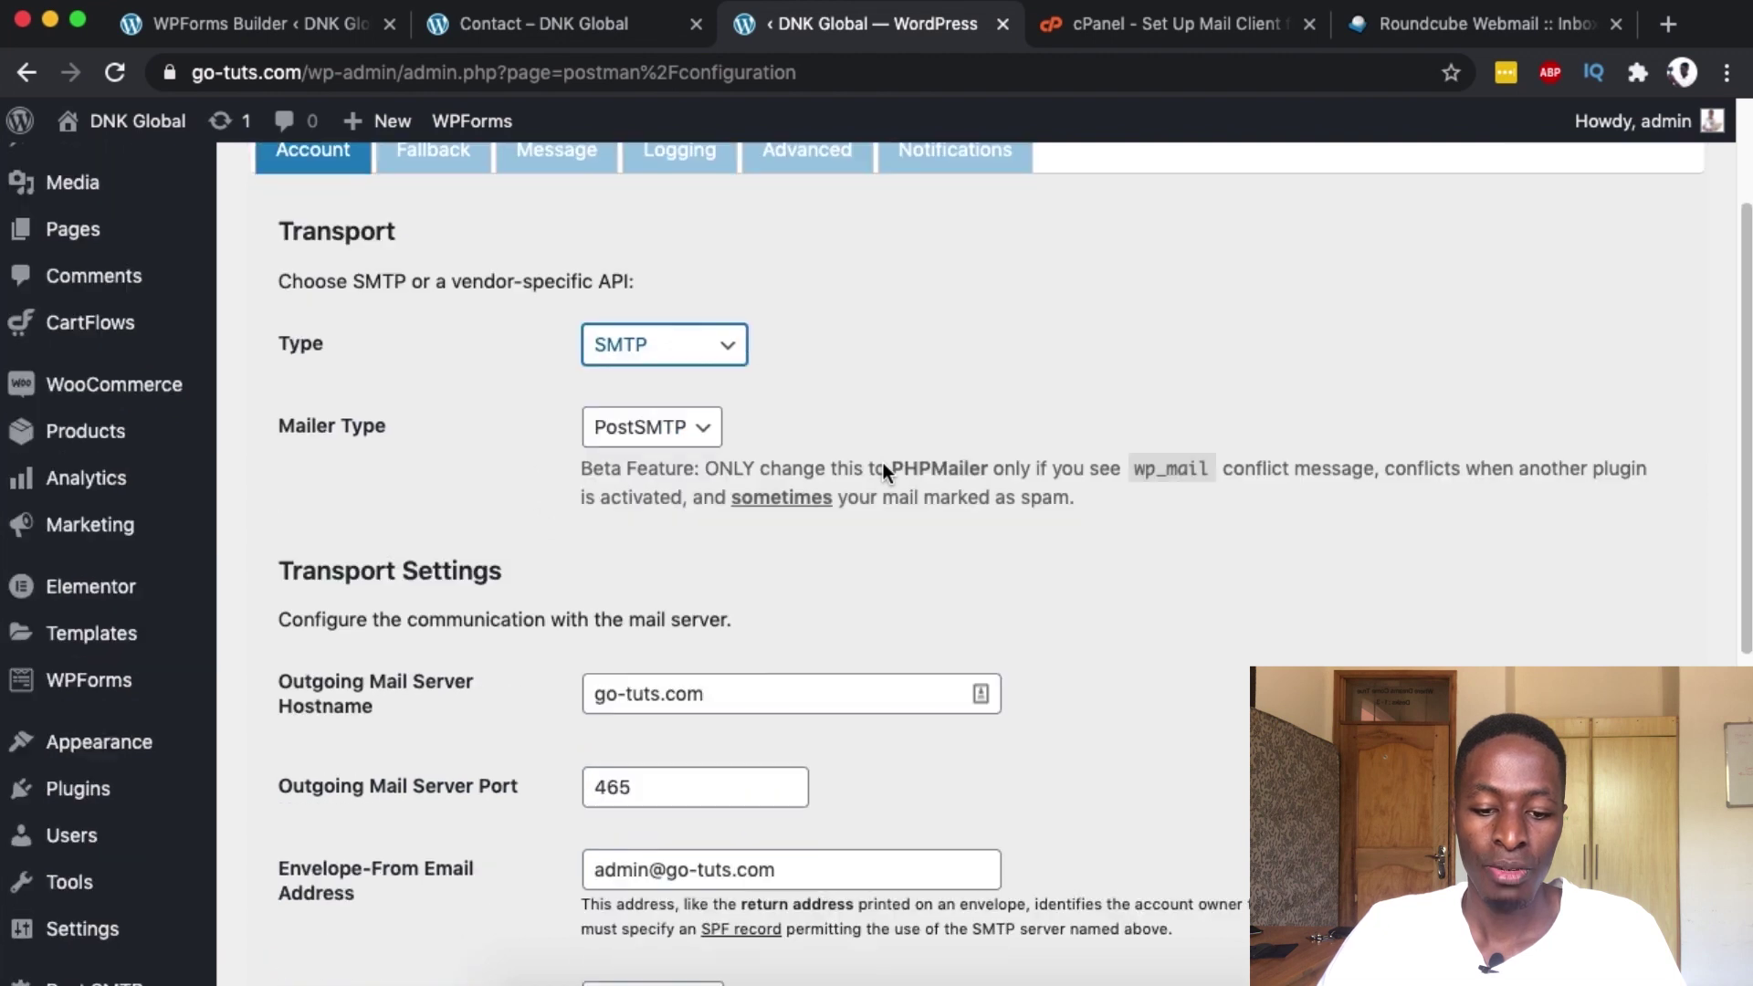
pyautogui.click(709, 431)
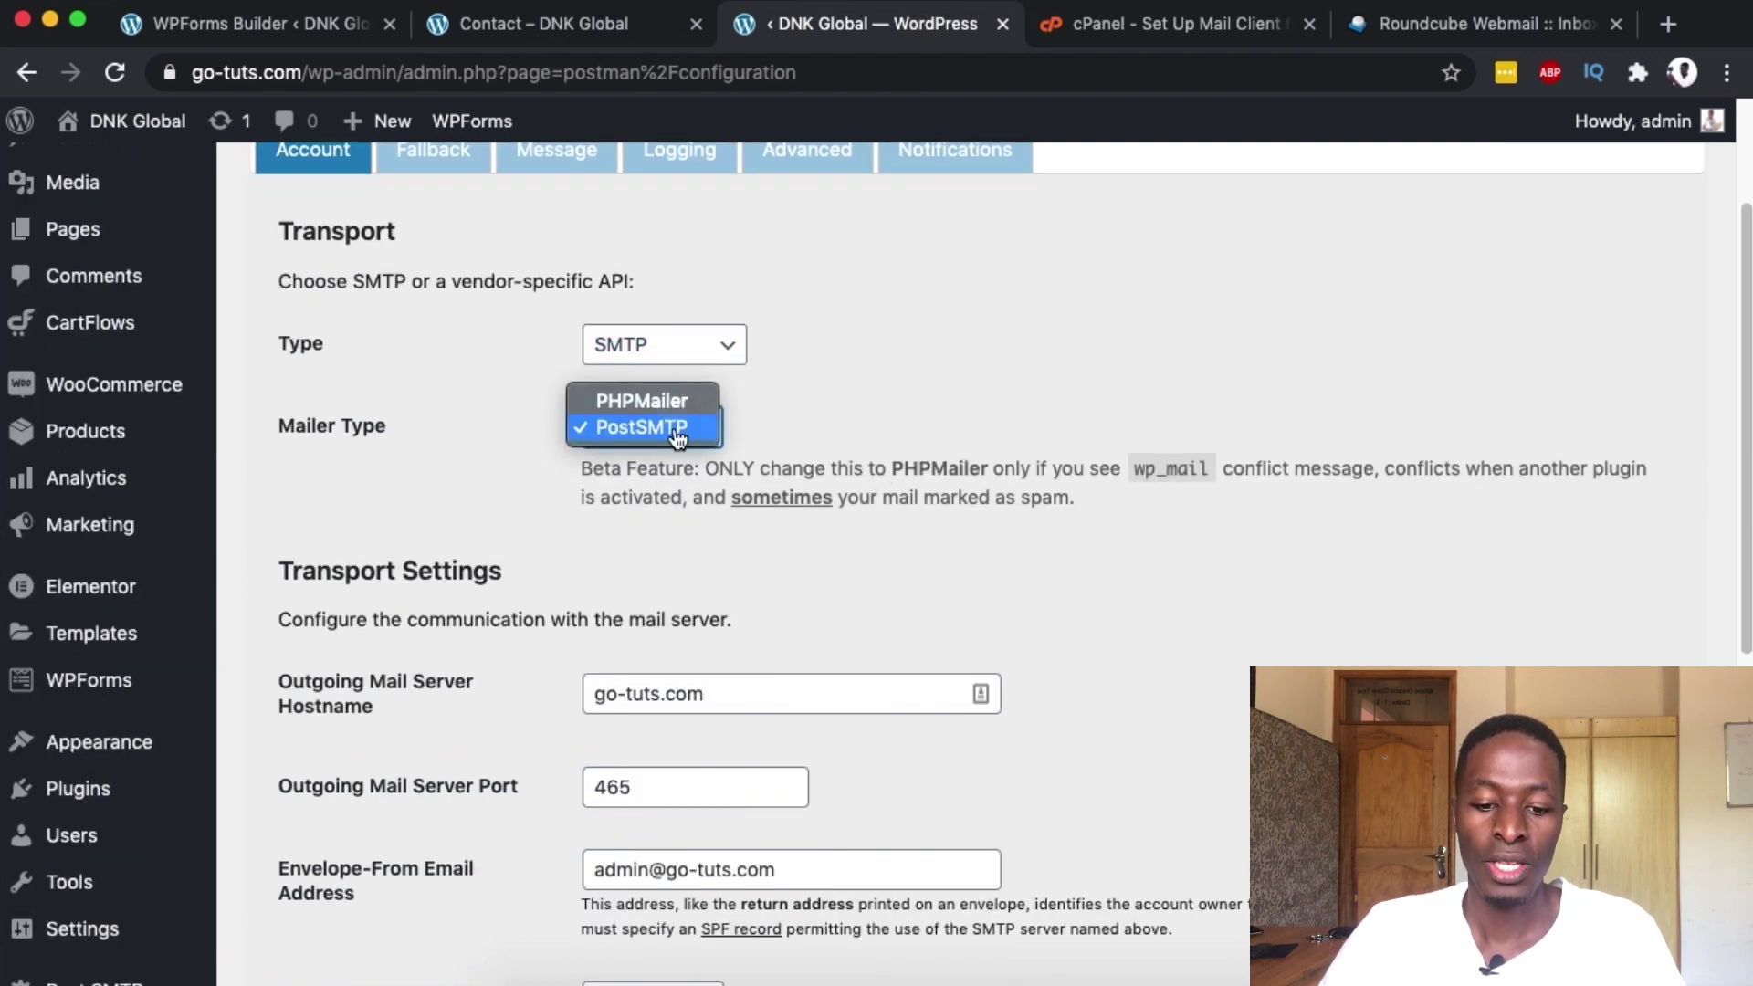
pyautogui.click(620, 512)
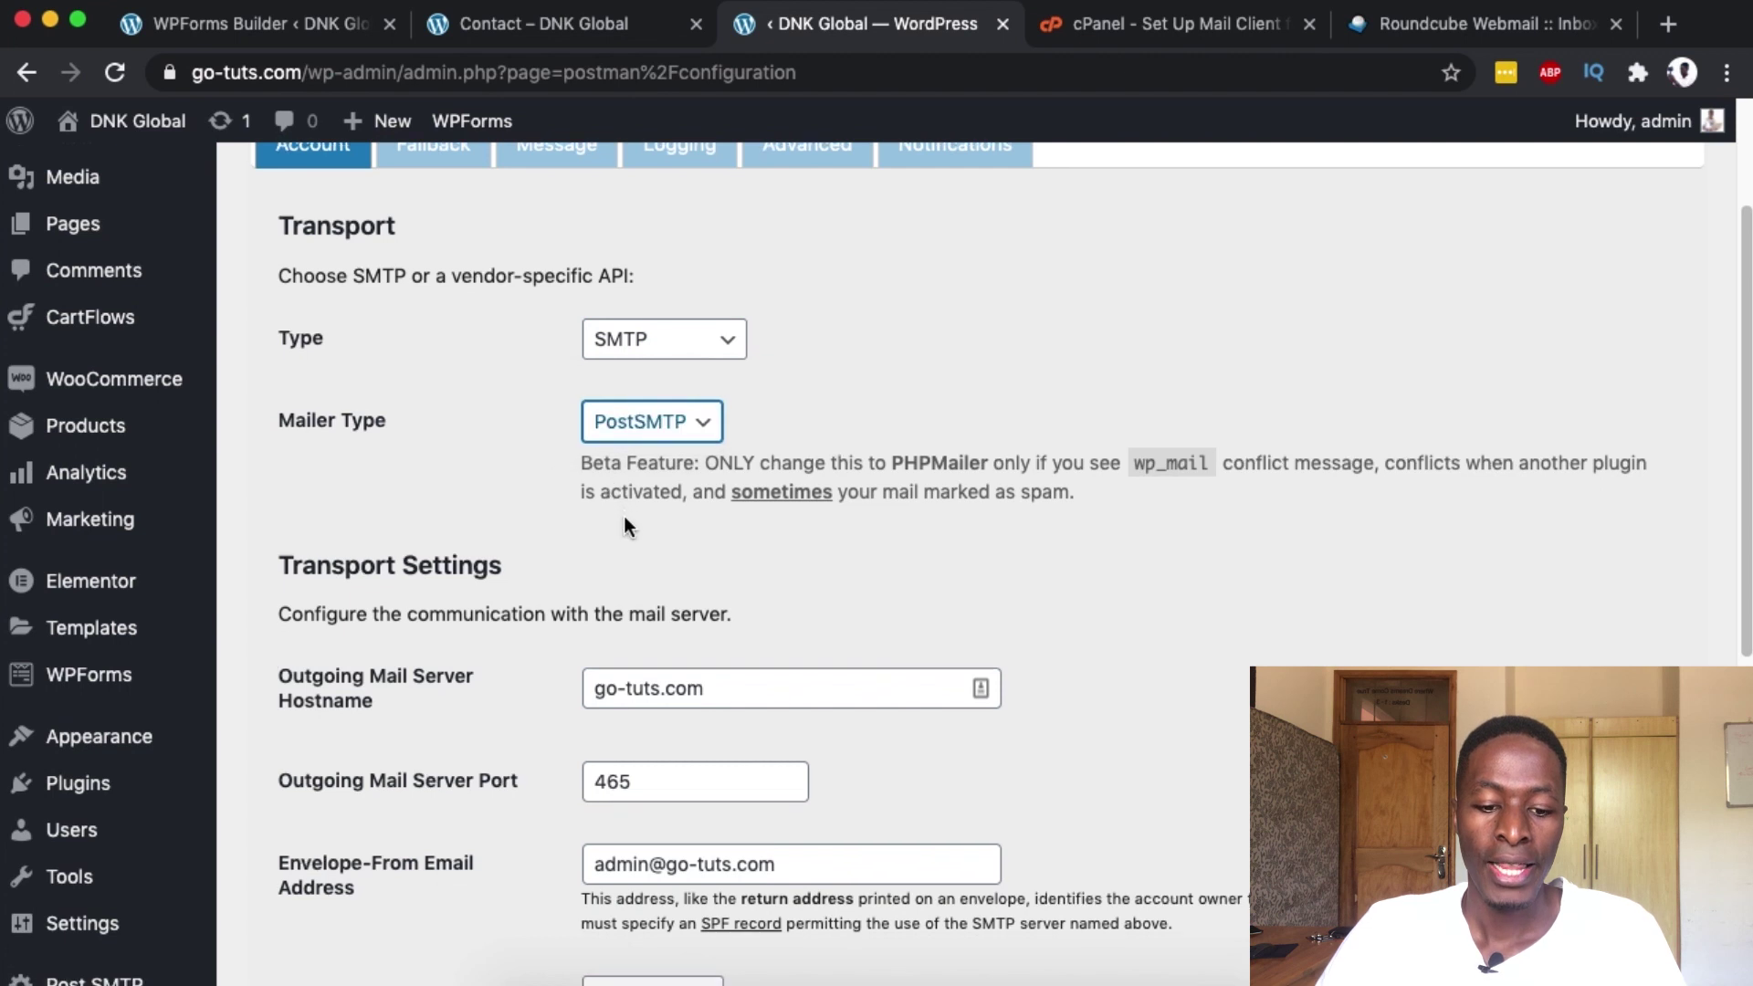
pyautogui.scroll(-3, 610, 506)
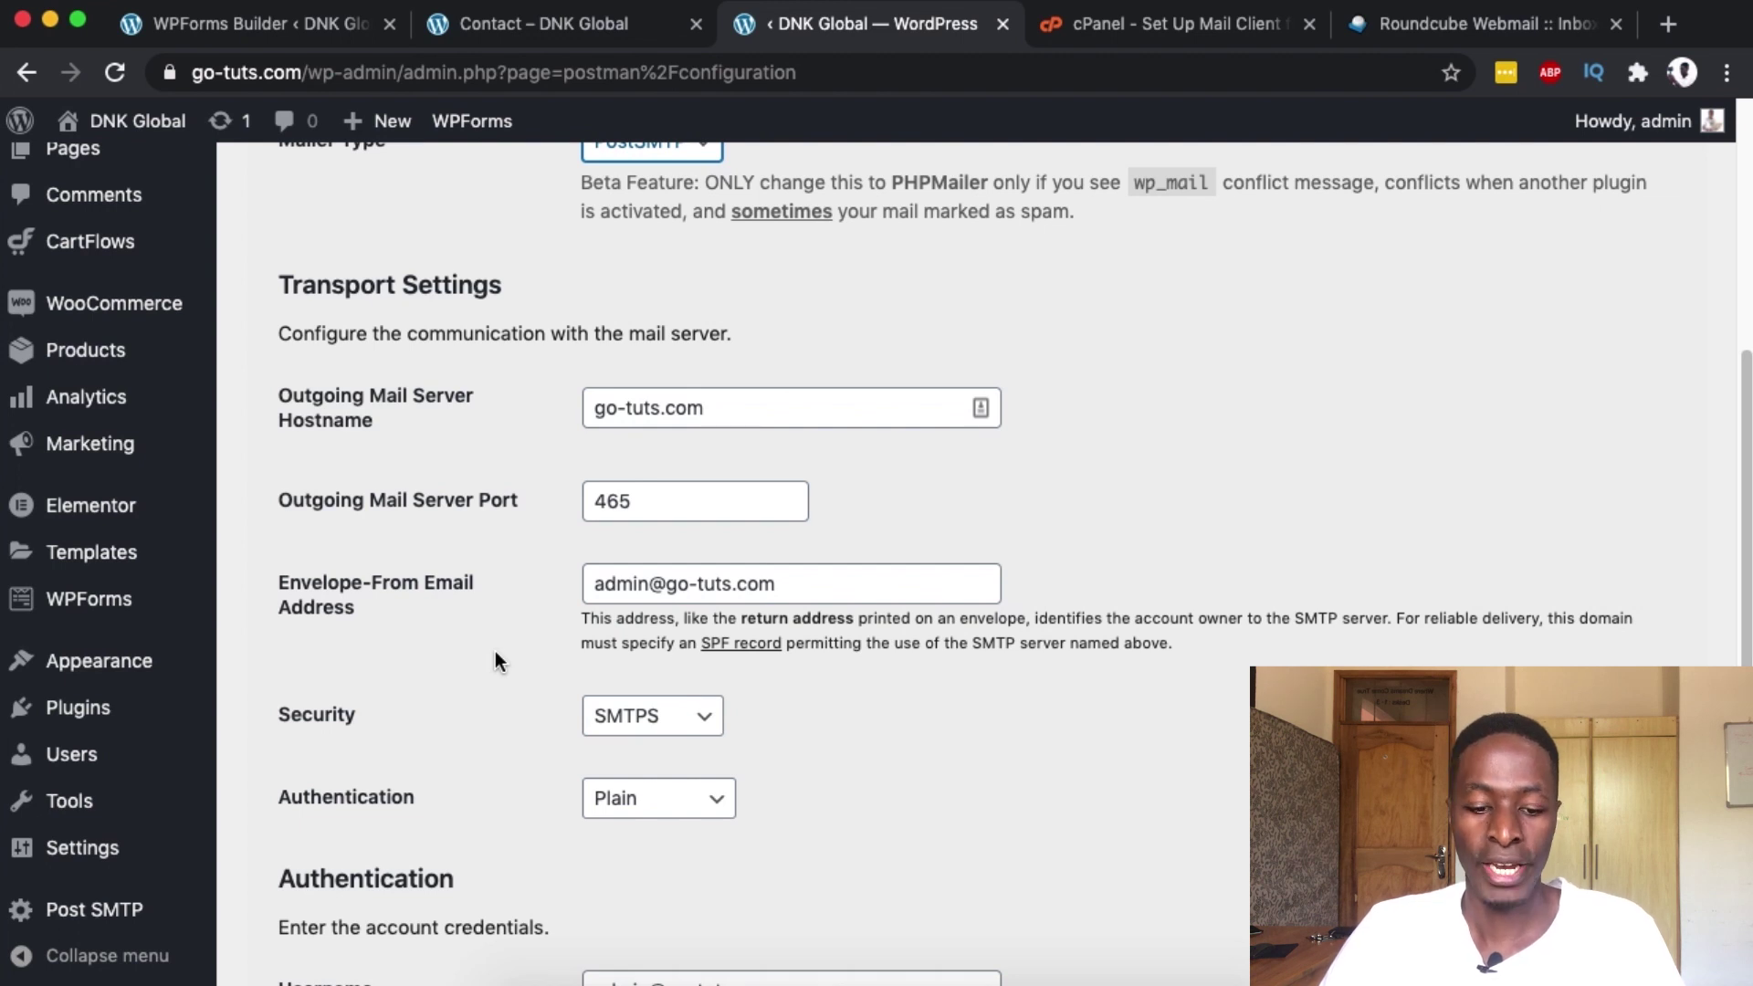
pyautogui.scroll(-1, 416, 548)
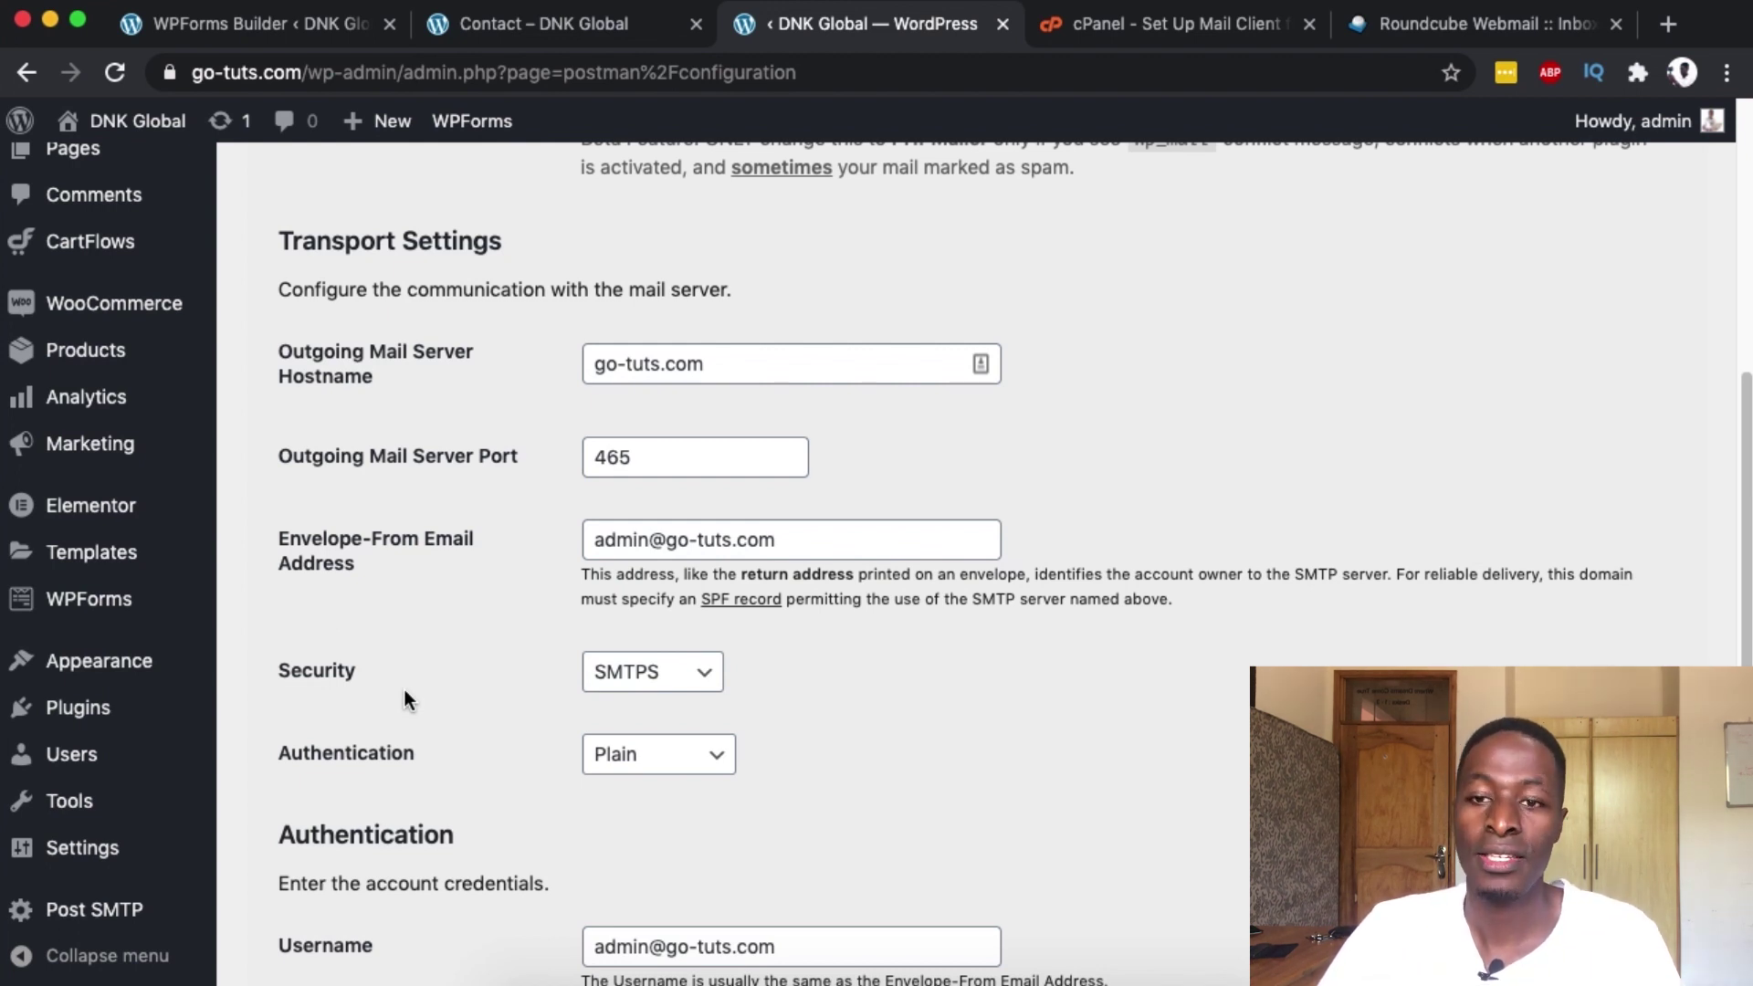
pyautogui.hotkey('ctrl', 'Tab')
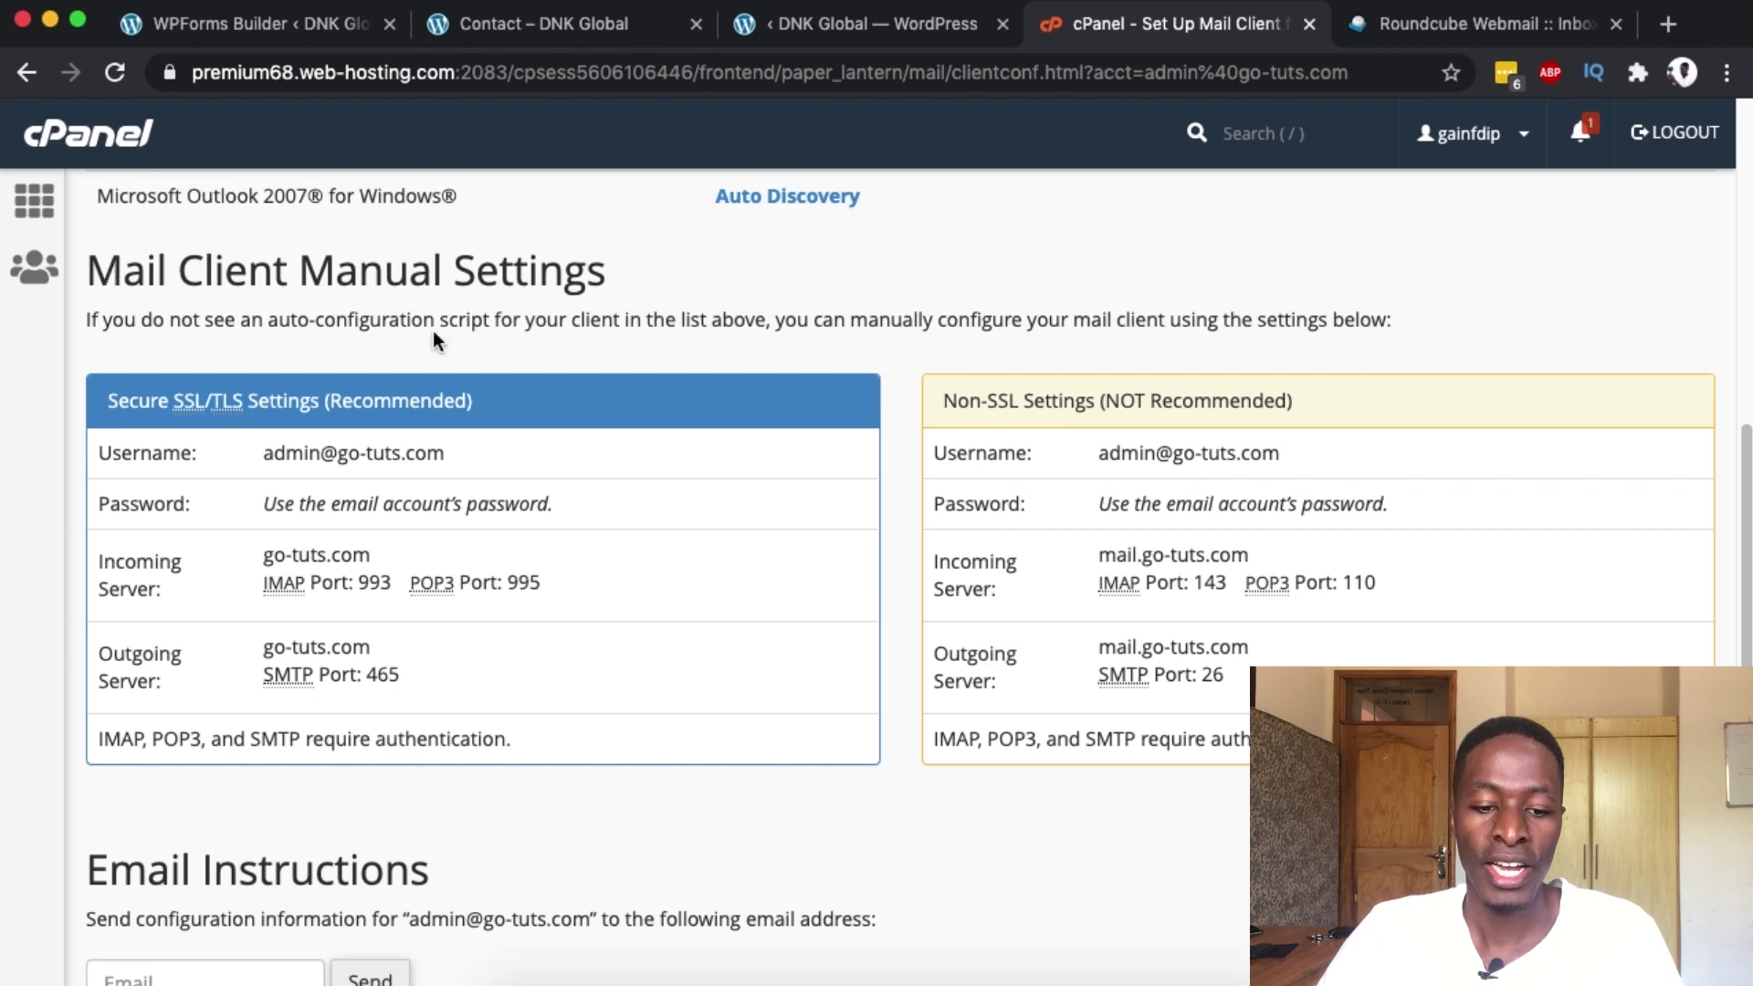
# - Note cPanel's SSL username and secure outgoing server go-tuts.com, then return to WordPress
pyautogui.scroll(5, 435, 333)
pyautogui.scroll(-4, 435, 333)
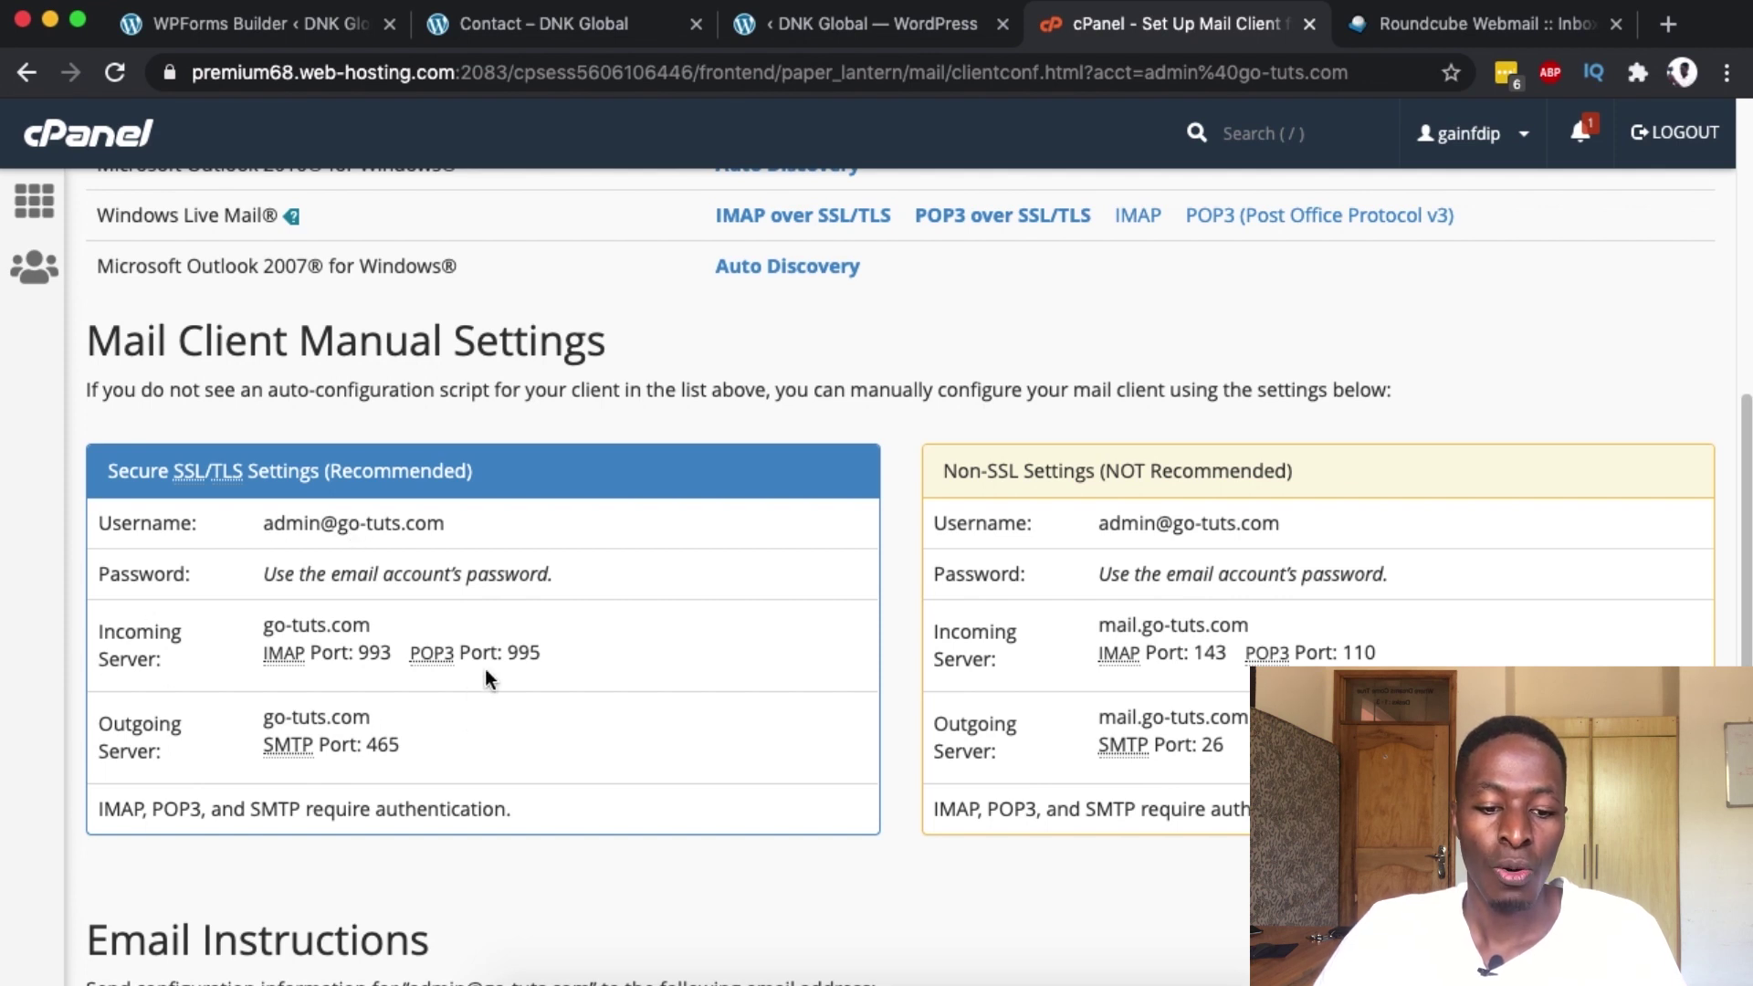
pyautogui.scroll(-1, 559, 539)
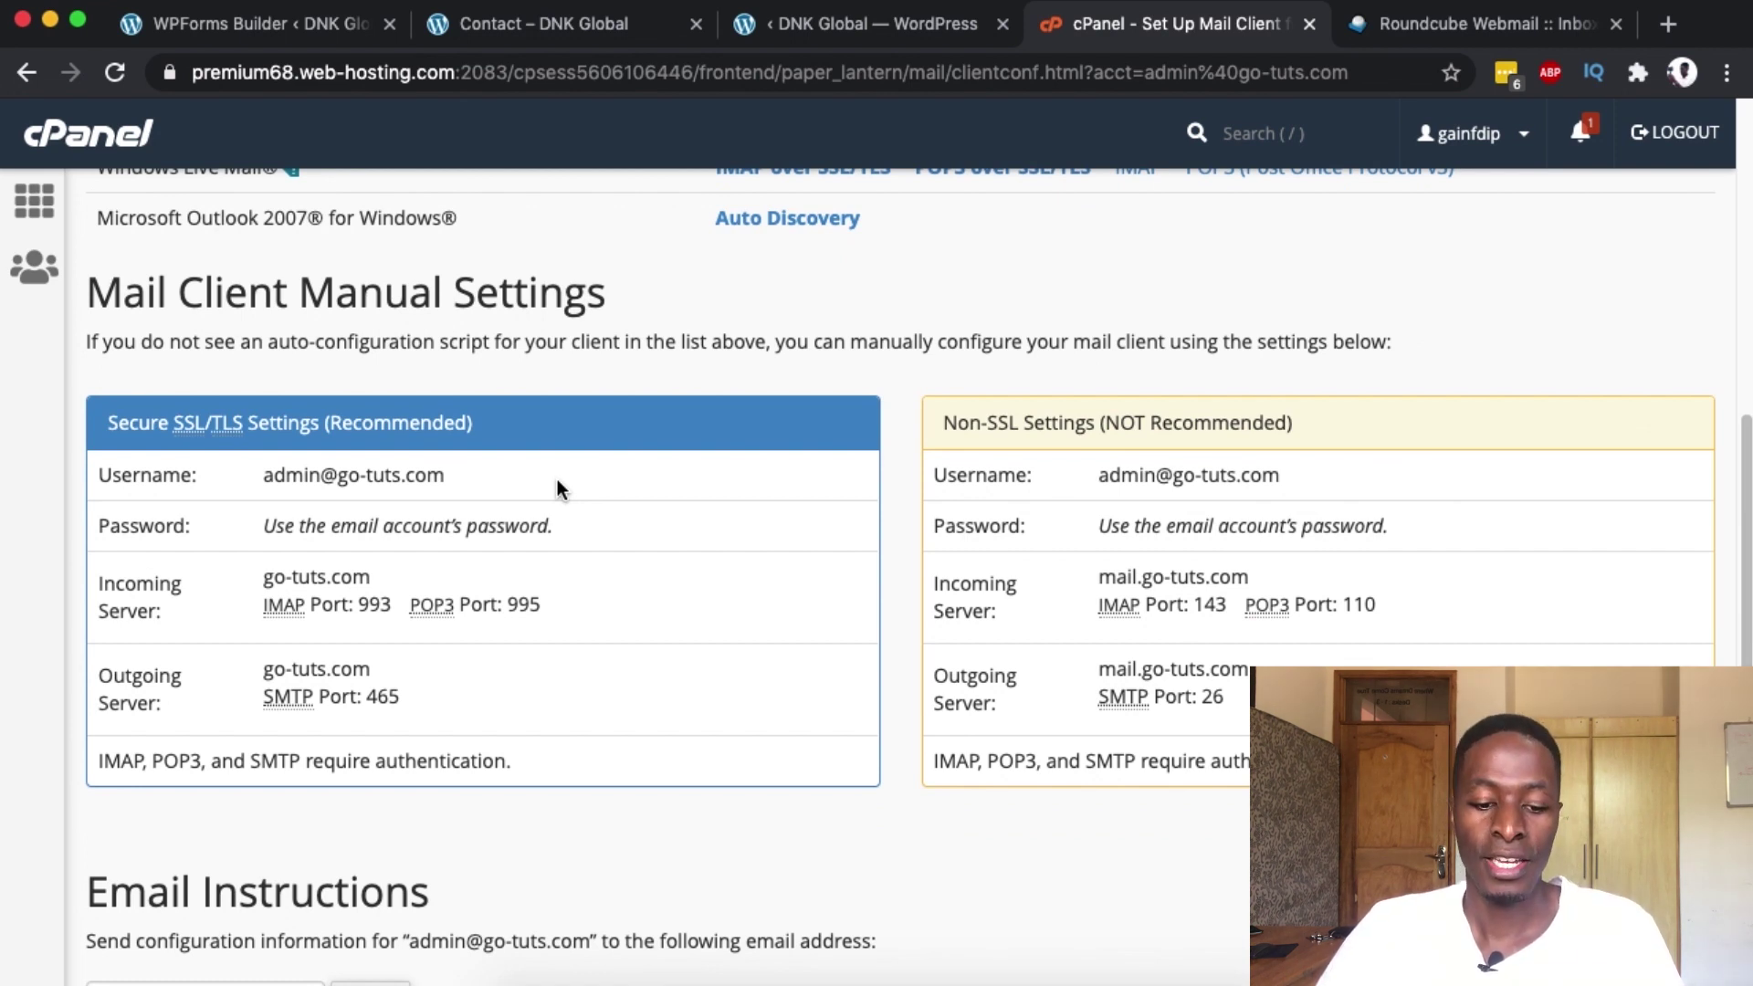
pyautogui.scroll(-1, 560, 489)
pyautogui.moveTo(263, 458); pyautogui.dragTo(428, 456)
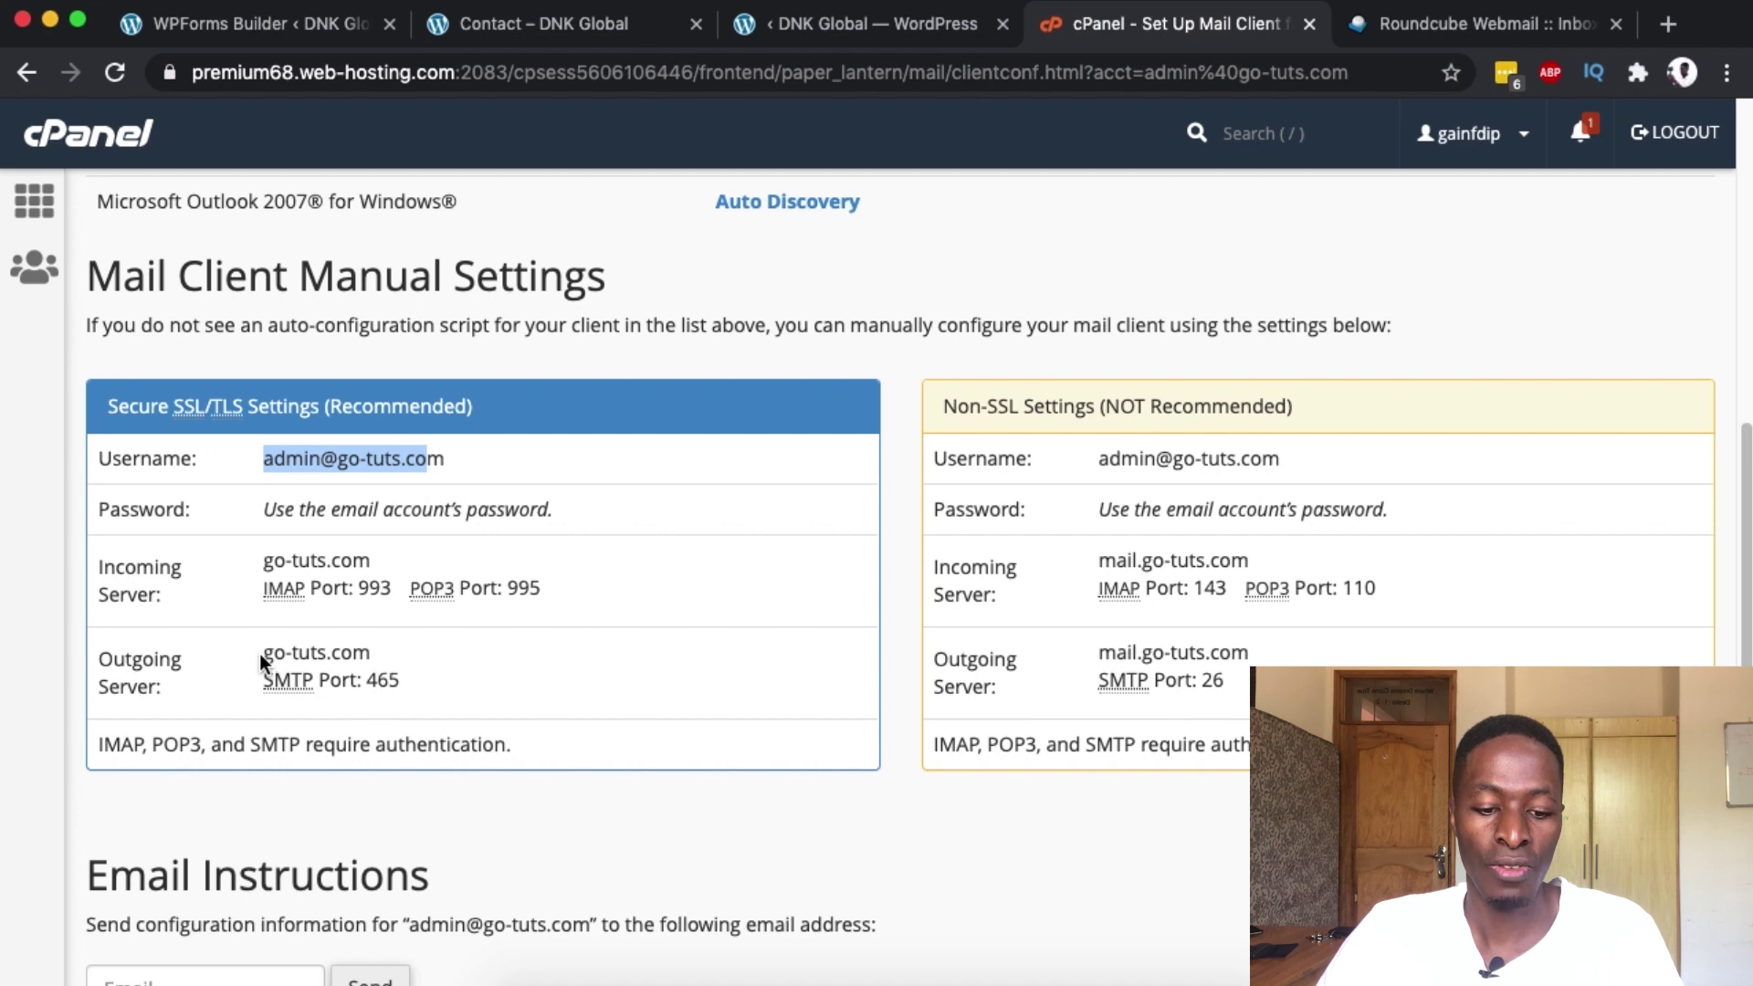
pyautogui.moveTo(263, 655); pyautogui.dragTo(378, 658)
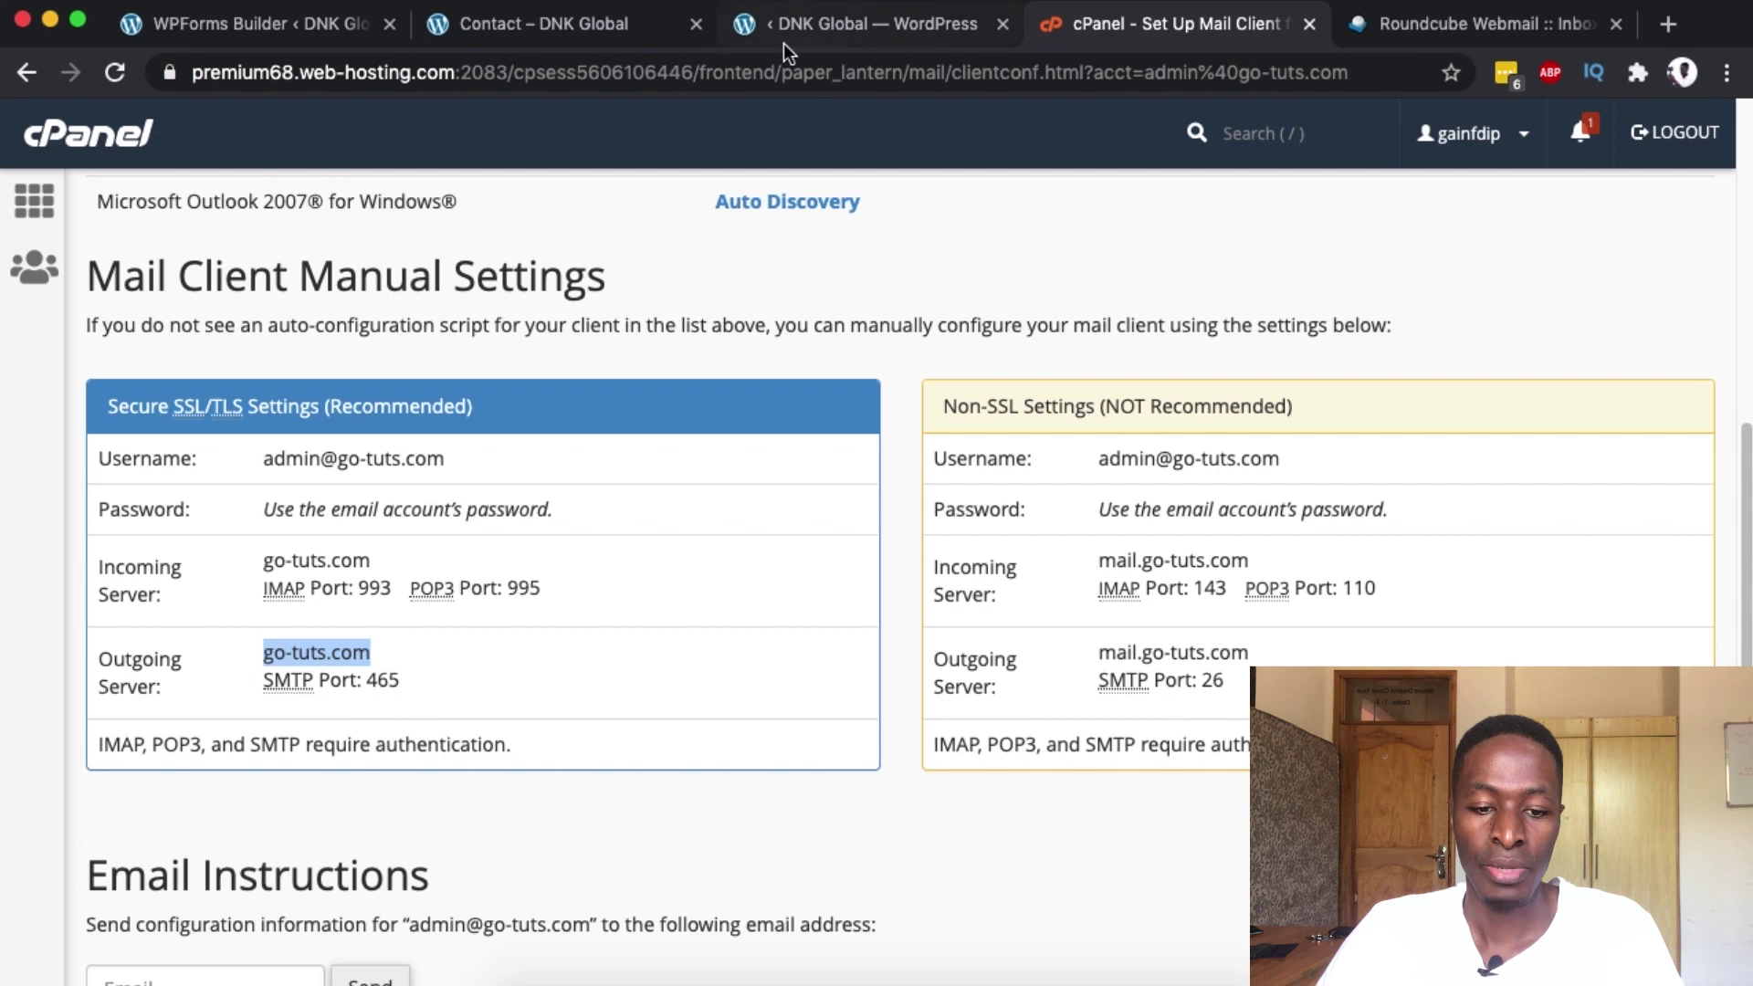
pyautogui.click(825, 24)
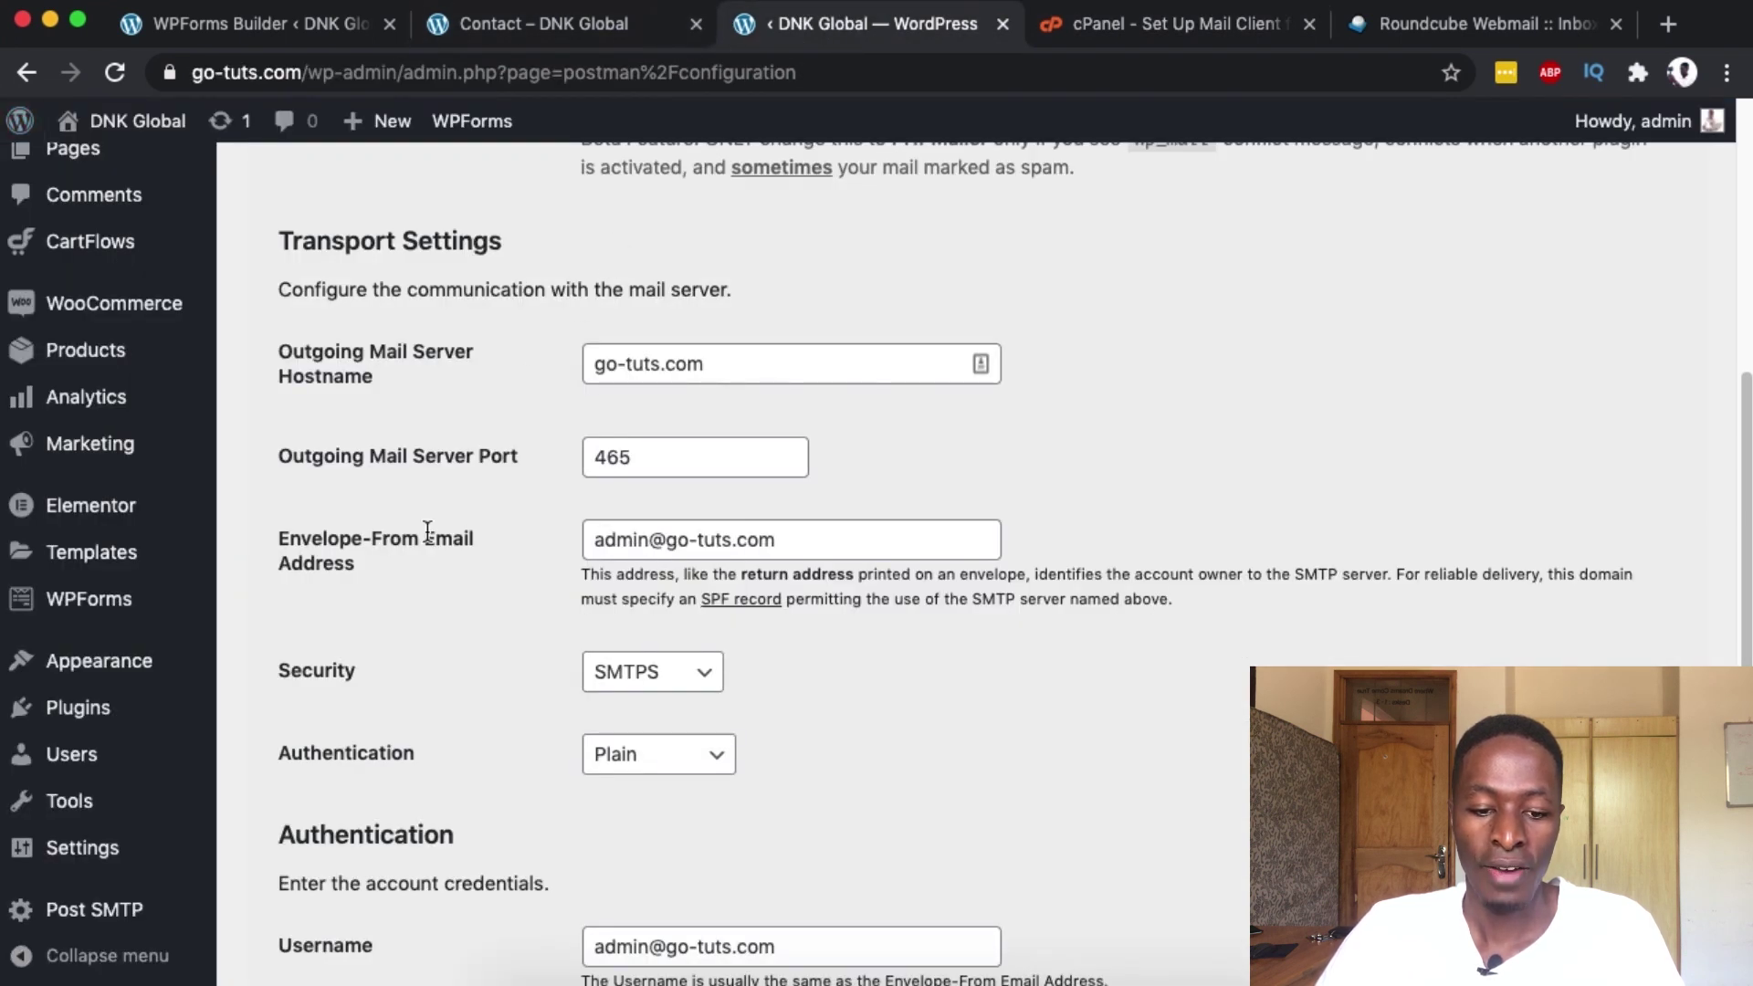
# - Set the Post SMTP outgoing mail server hostname to go-tuts.com
pyautogui.click(686, 361)
pyautogui.moveTo(703, 362); pyautogui.dragTo(505, 363)
pyautogui.press('Right')
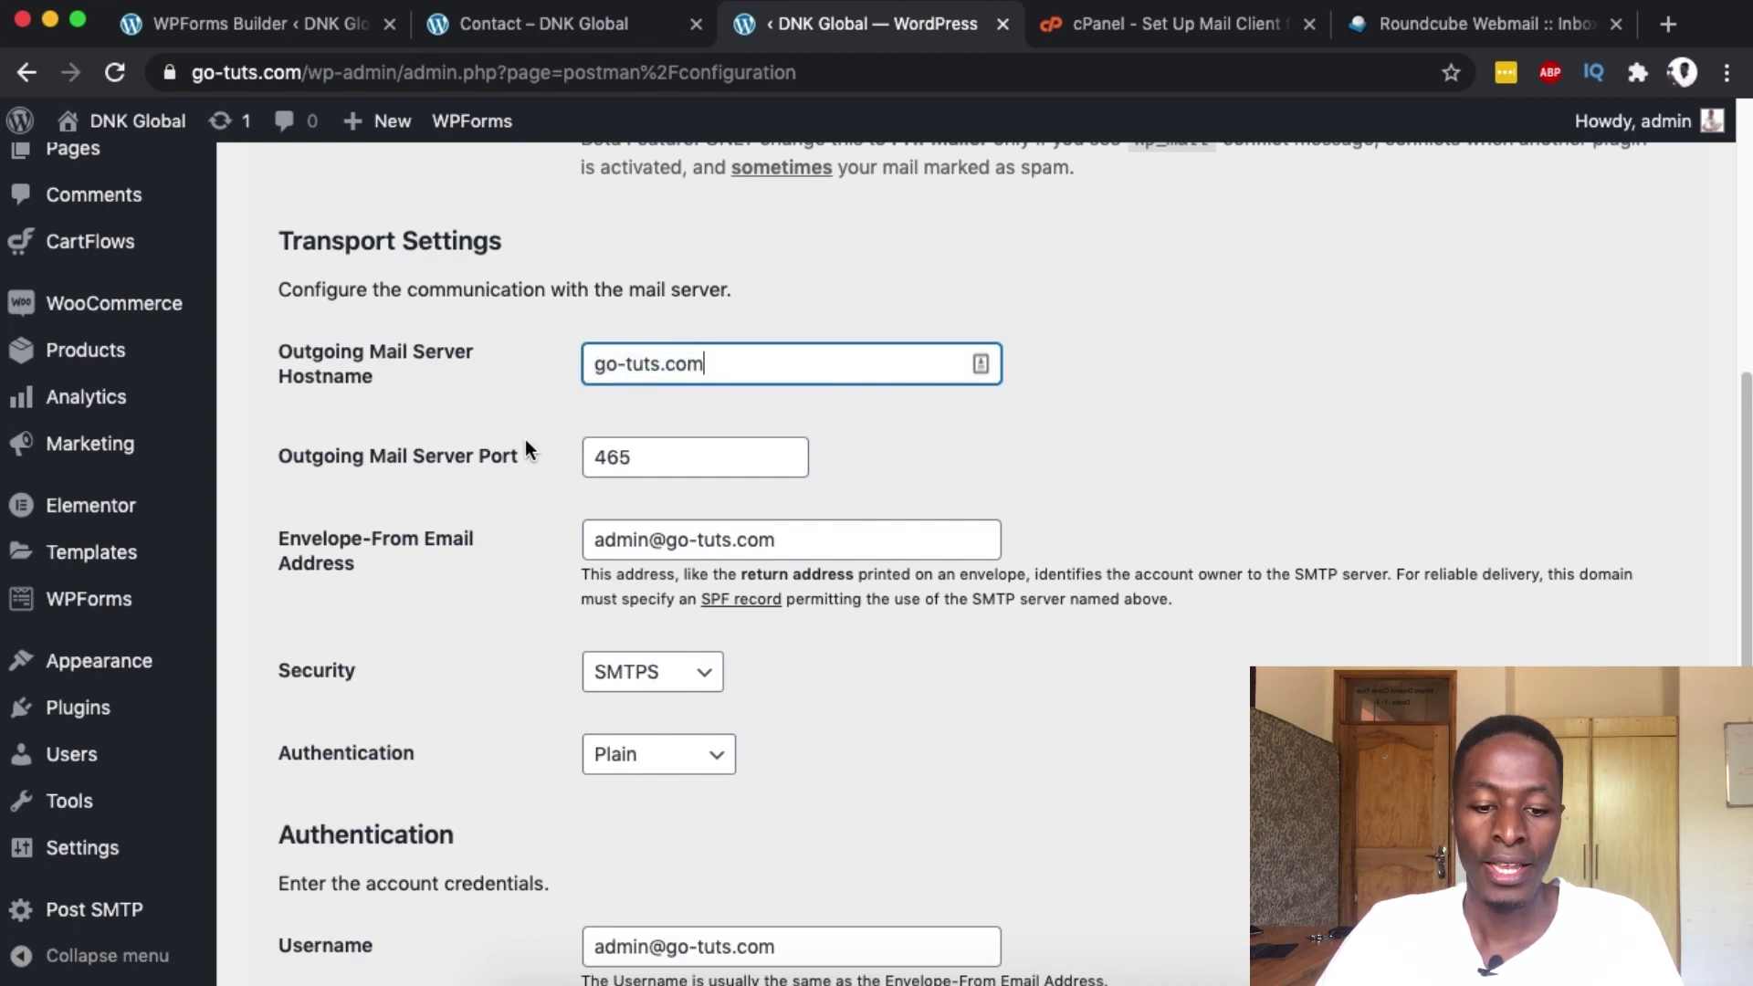
# - Match the Post SMTP port to cPanel's SMTP port 465
pyautogui.click(1062, 40)
pyautogui.moveTo(363, 680); pyautogui.dragTo(400, 680)
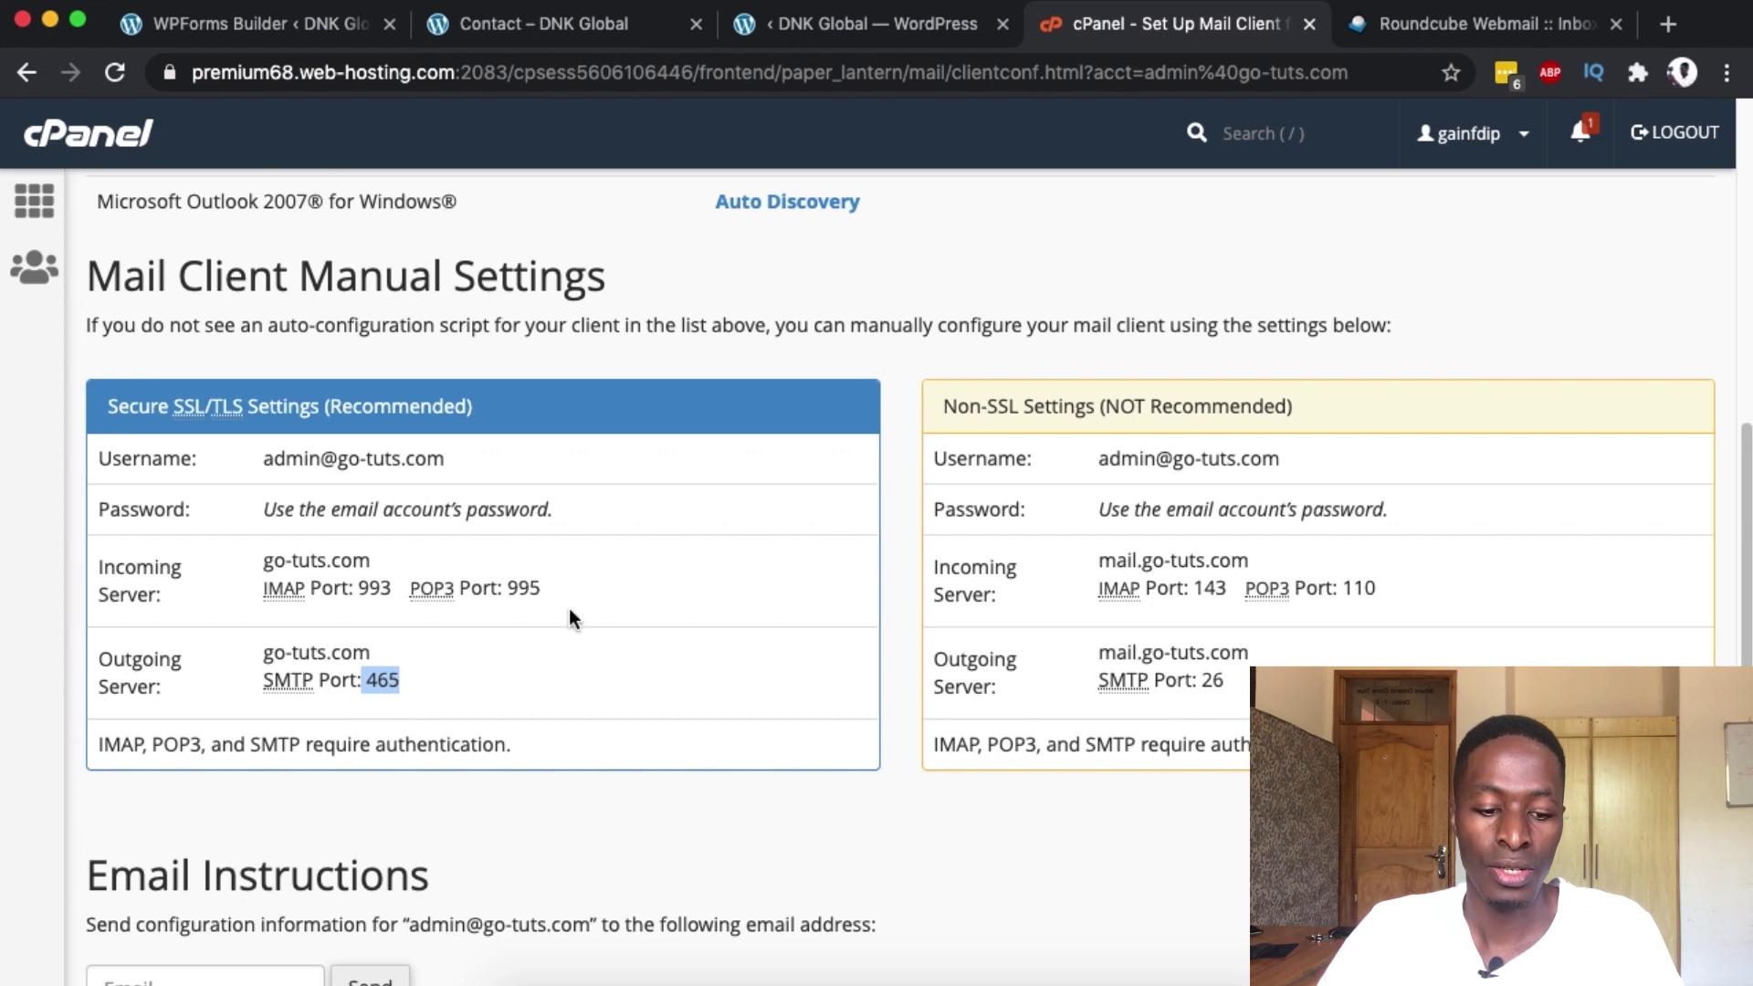
pyautogui.click(373, 682)
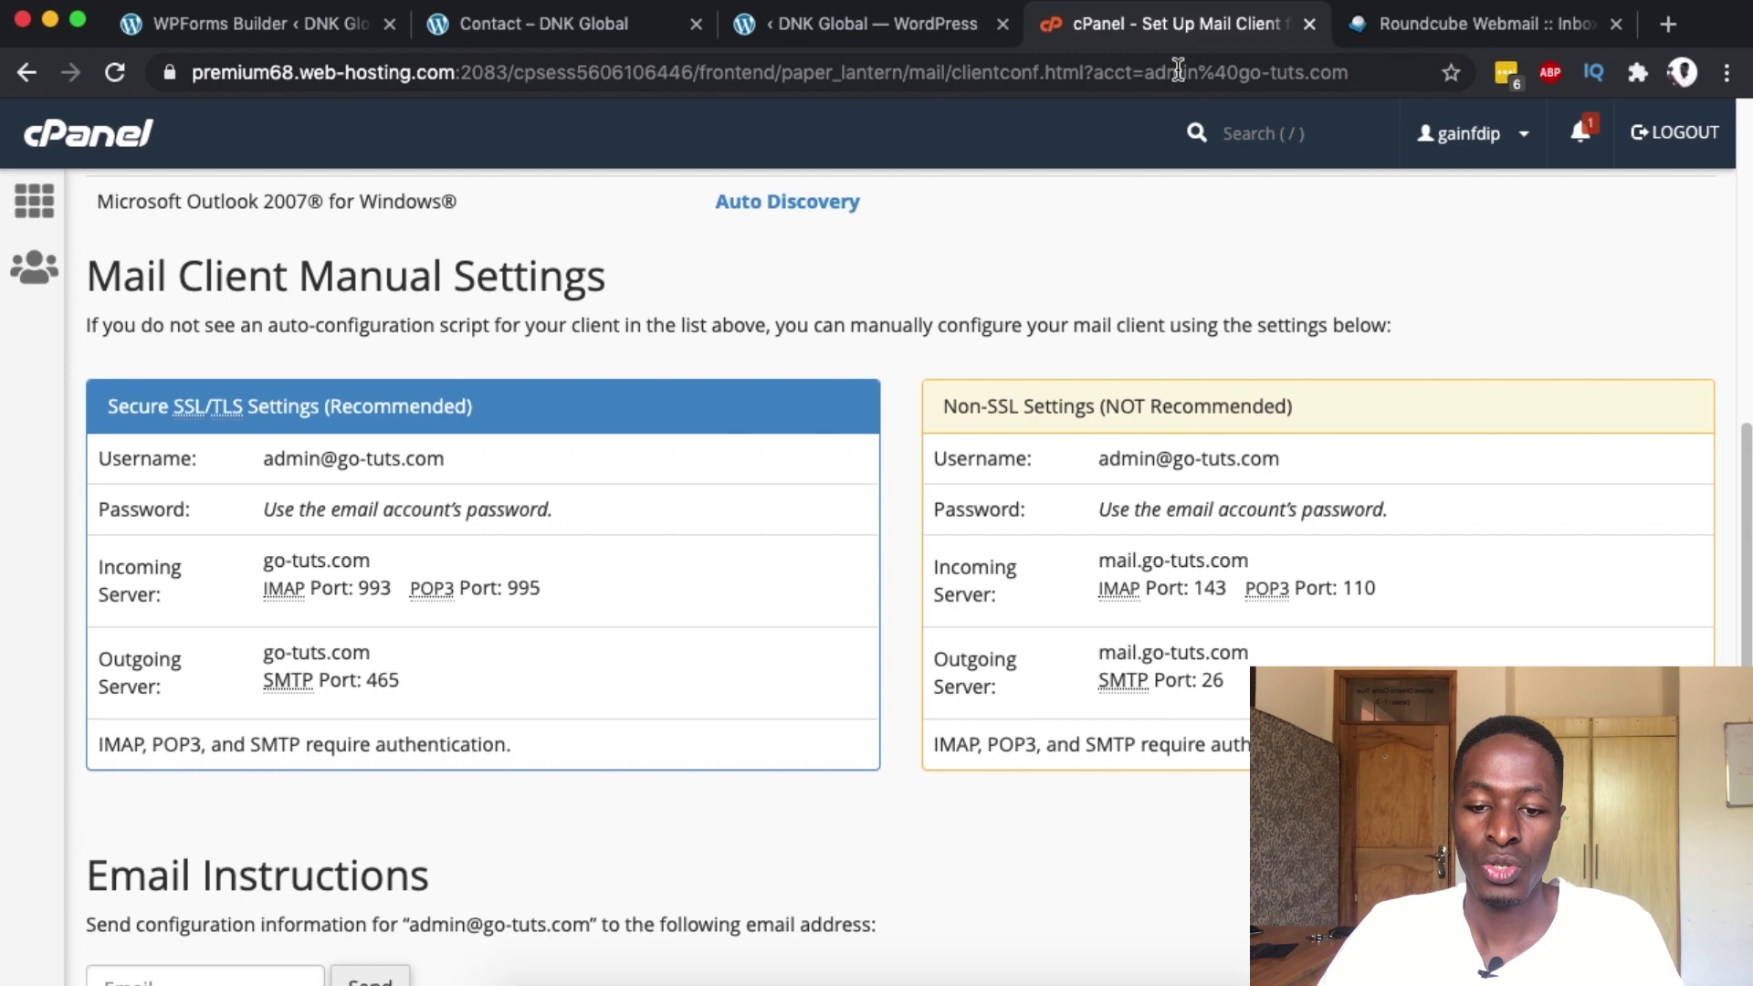
pyautogui.click(887, 32)
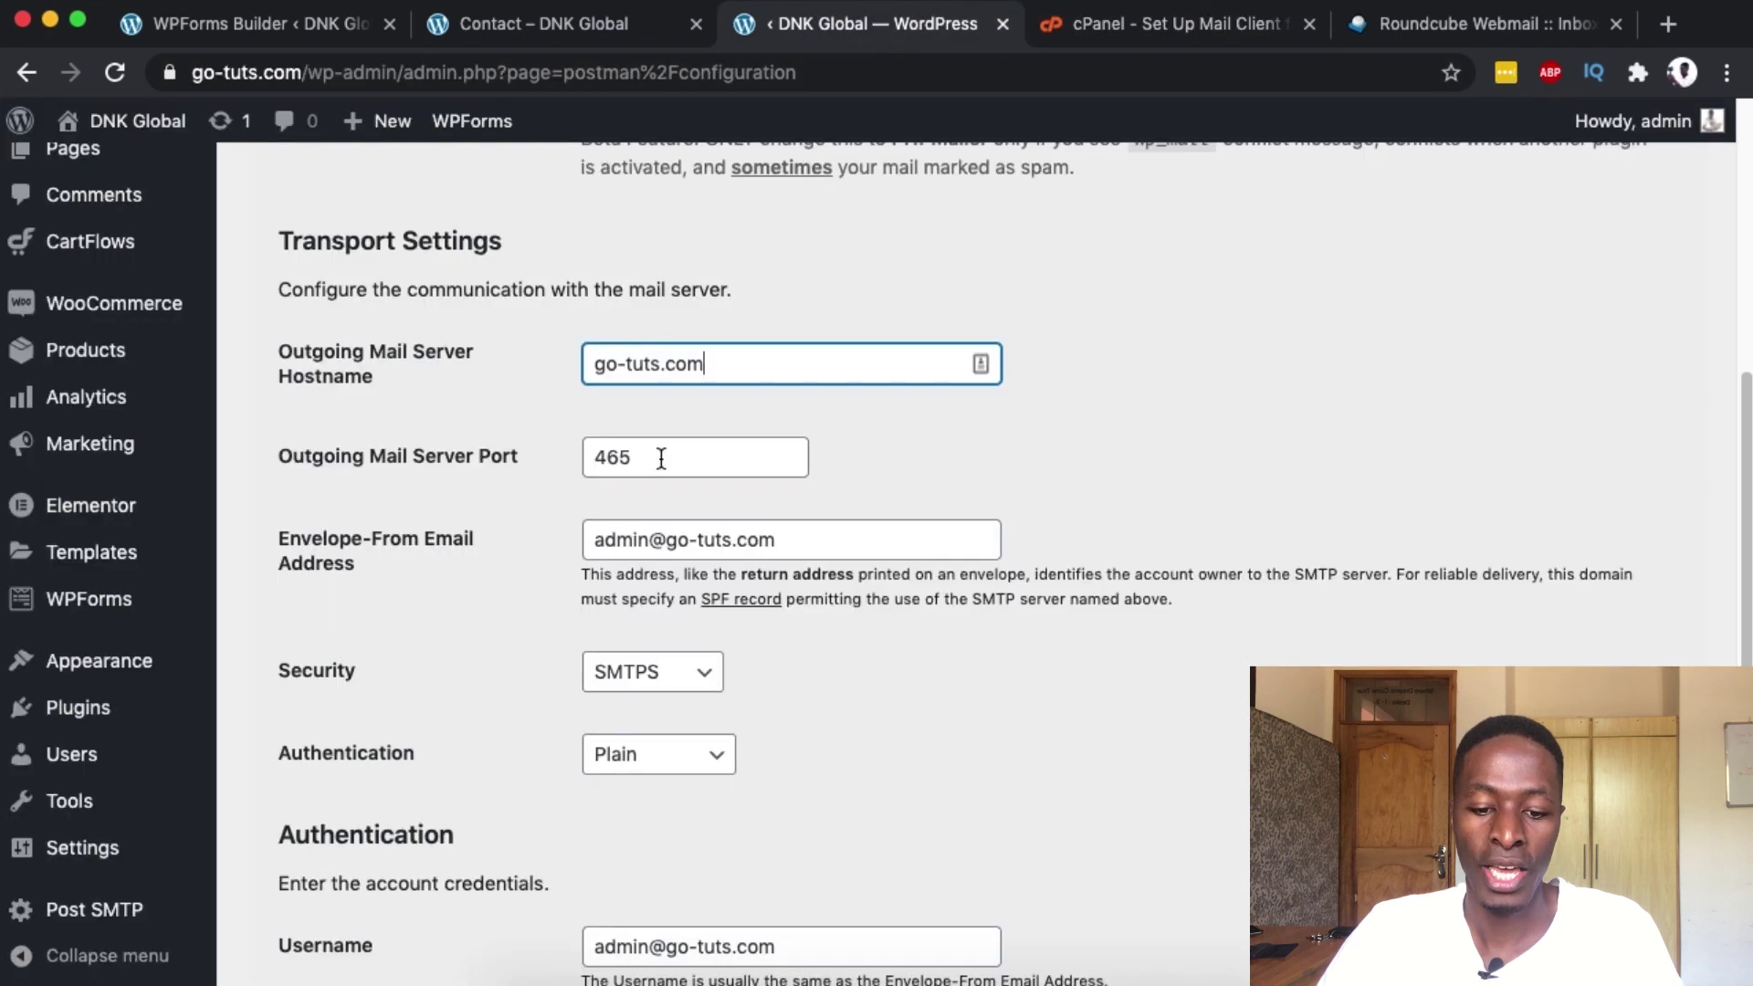
pyautogui.moveTo(657, 456); pyautogui.dragTo(599, 458)
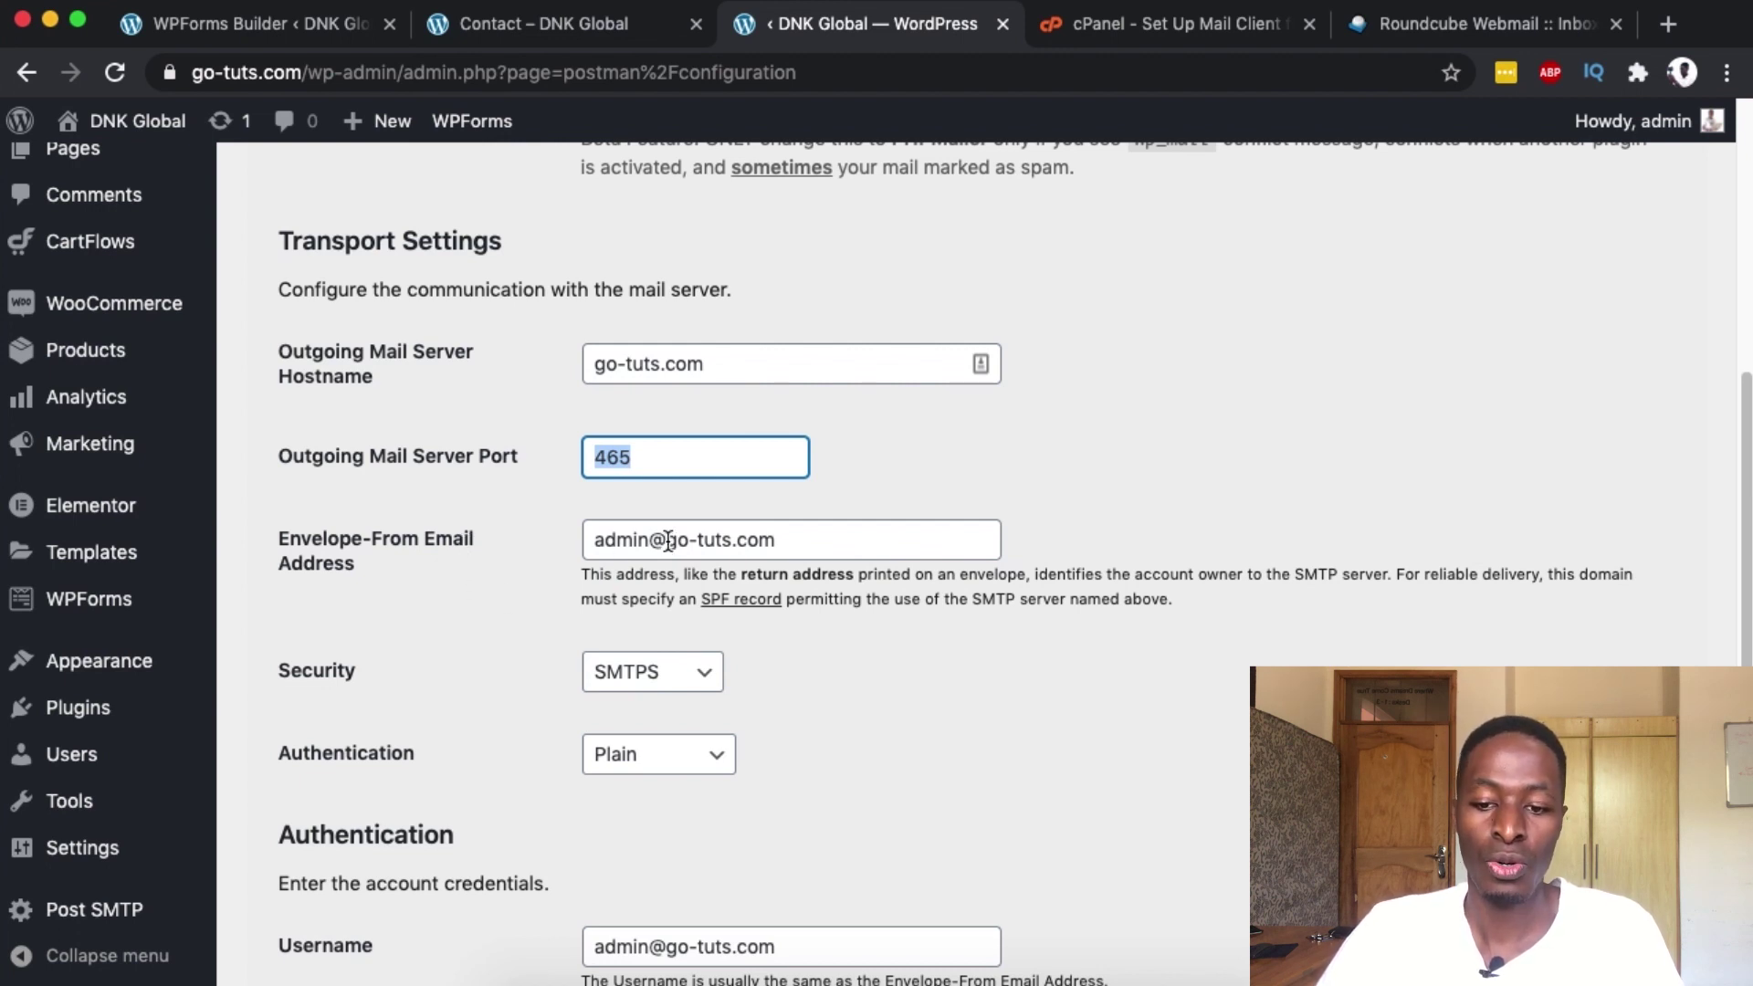
# - Check cPanel's secure settings username and review the available Security types
pyautogui.click(1115, 27)
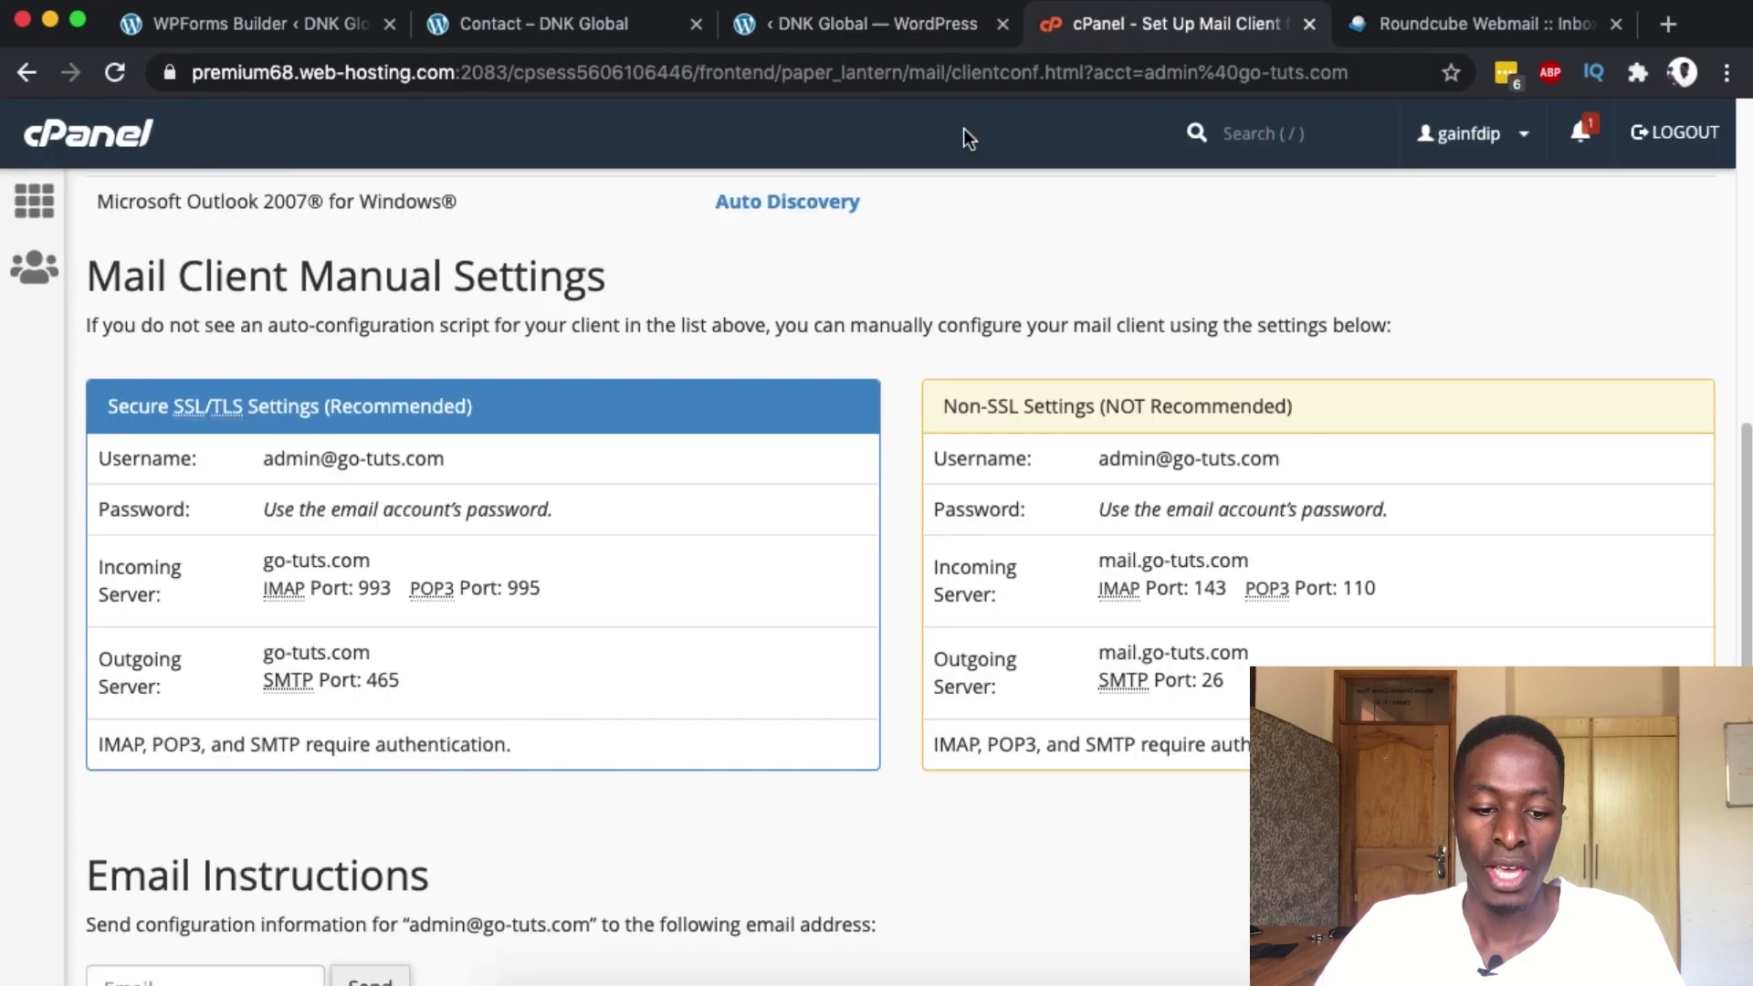
pyautogui.moveTo(264, 463); pyautogui.dragTo(477, 457)
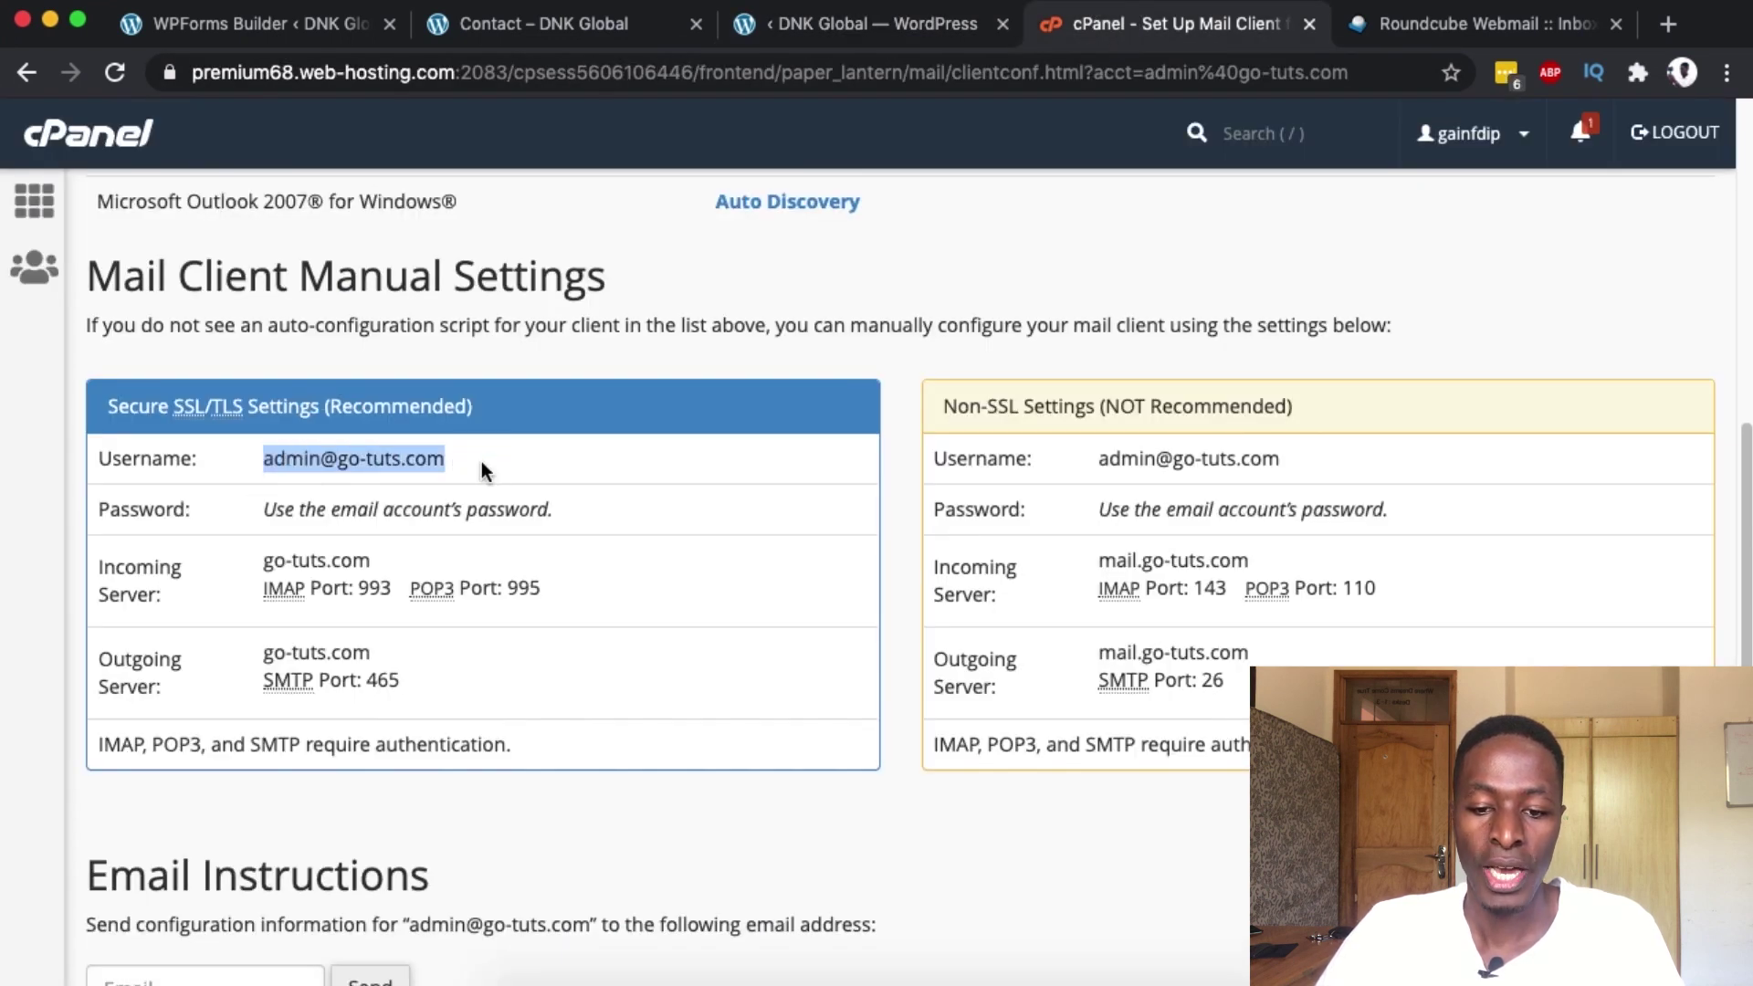
pyautogui.click(771, 24)
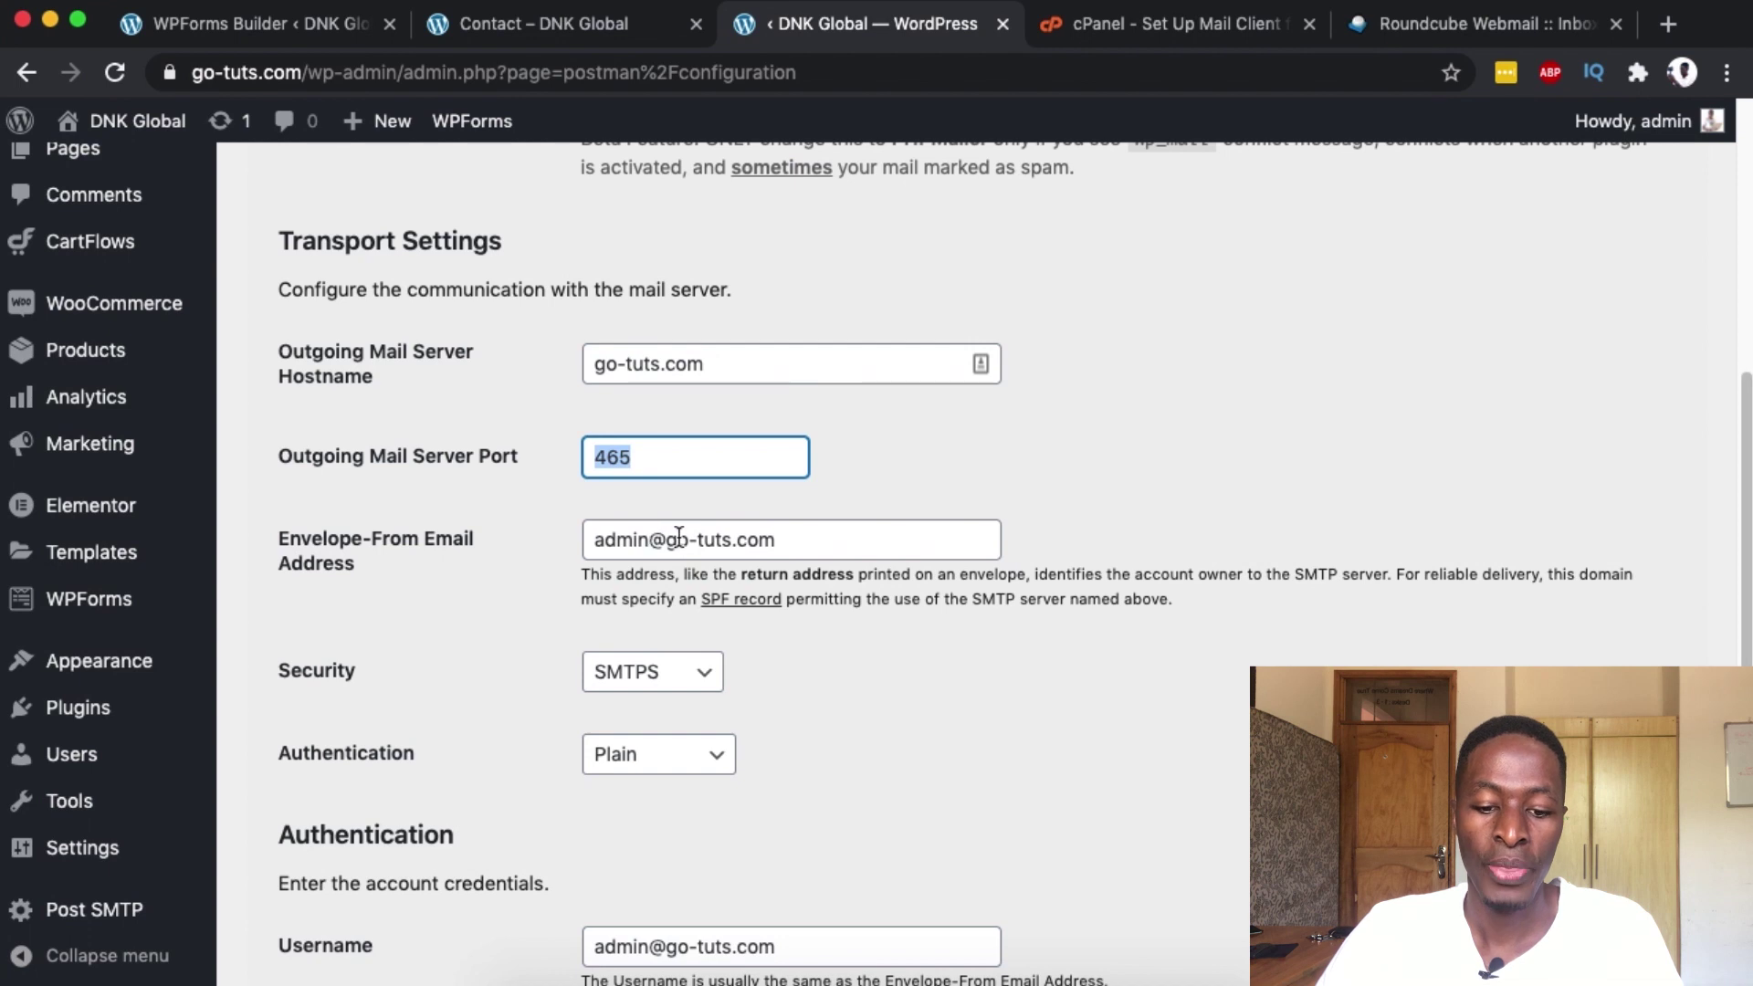
pyautogui.scroll(-4, 950, 420)
pyautogui.click(703, 345)
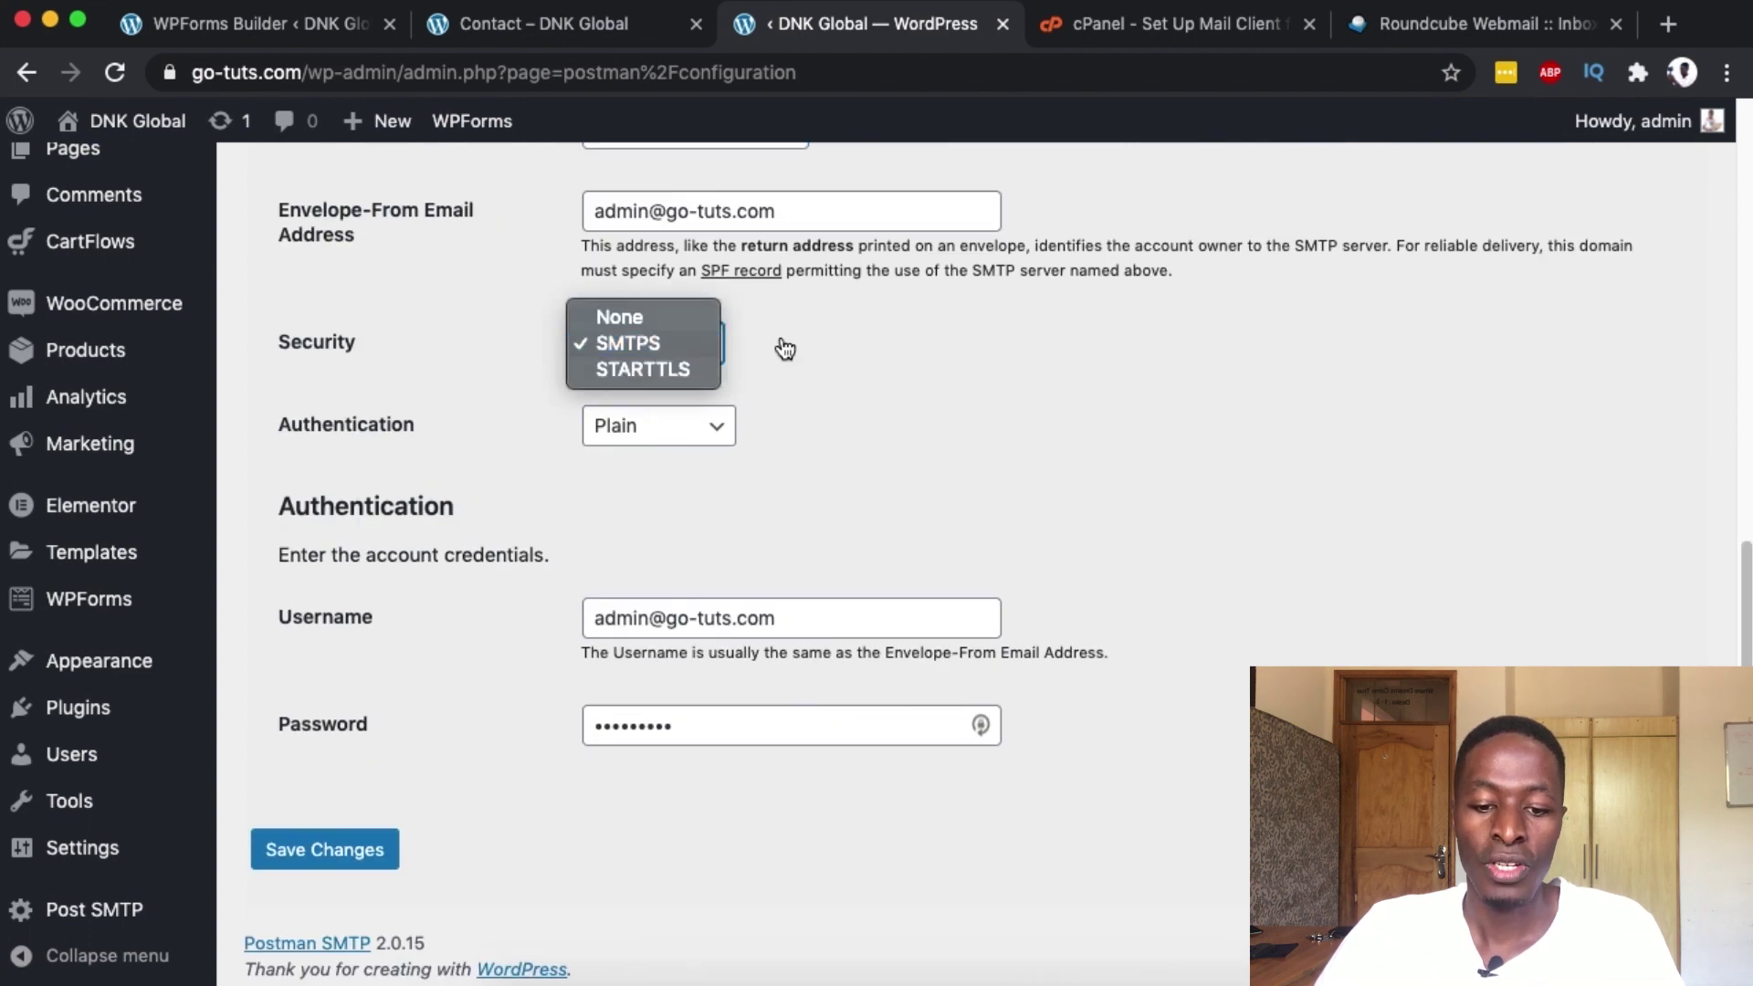
# - Keep SMTPS security and verify the Username matches the cPanel mail account
pyautogui.click(656, 347)
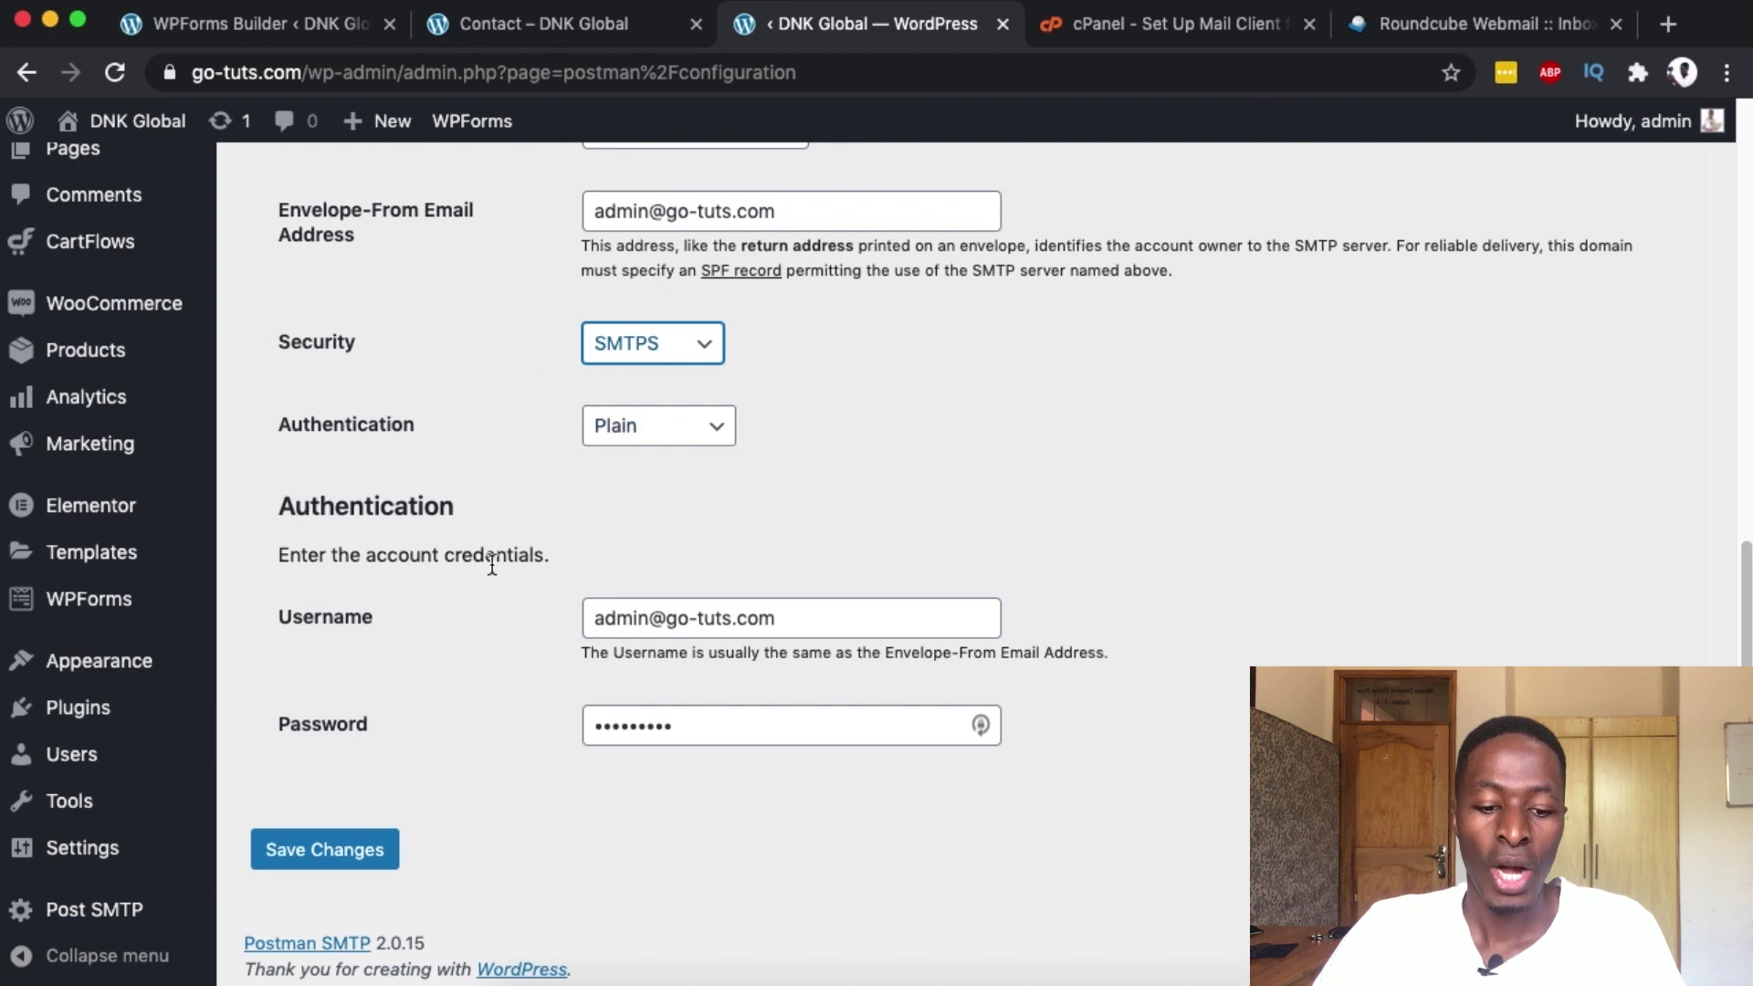
pyautogui.moveTo(272, 617); pyautogui.dragTo(380, 593)
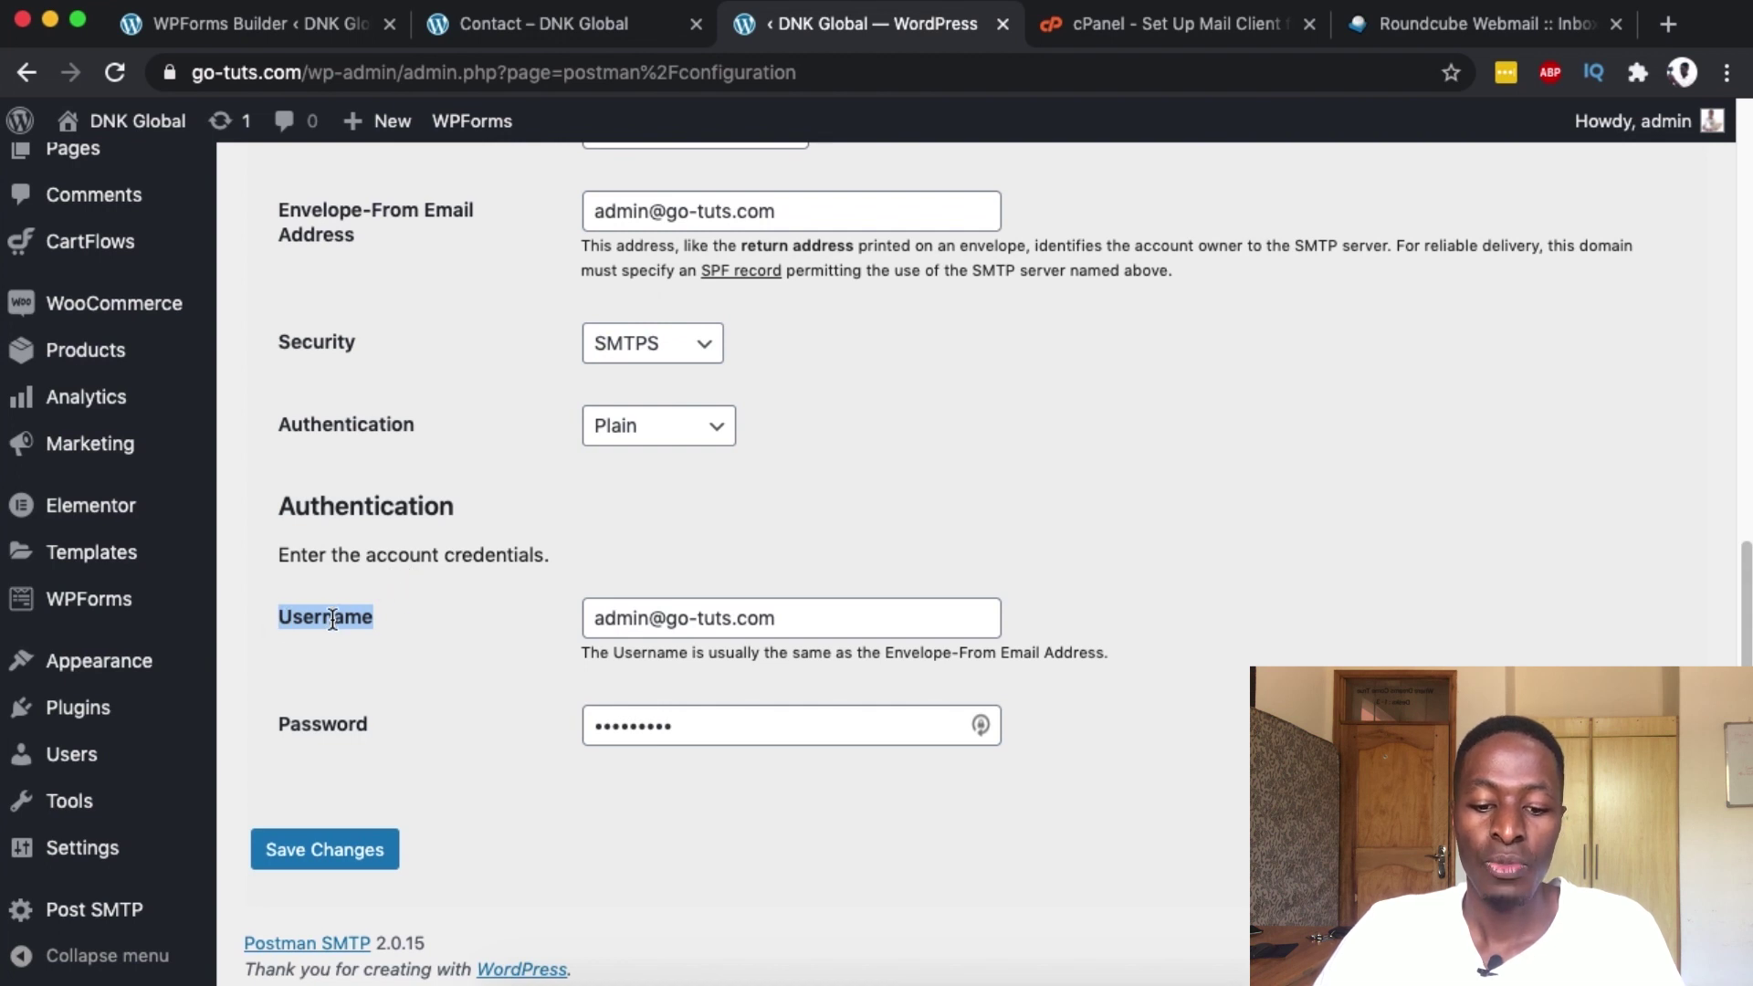
pyautogui.tripleClick(675, 621)
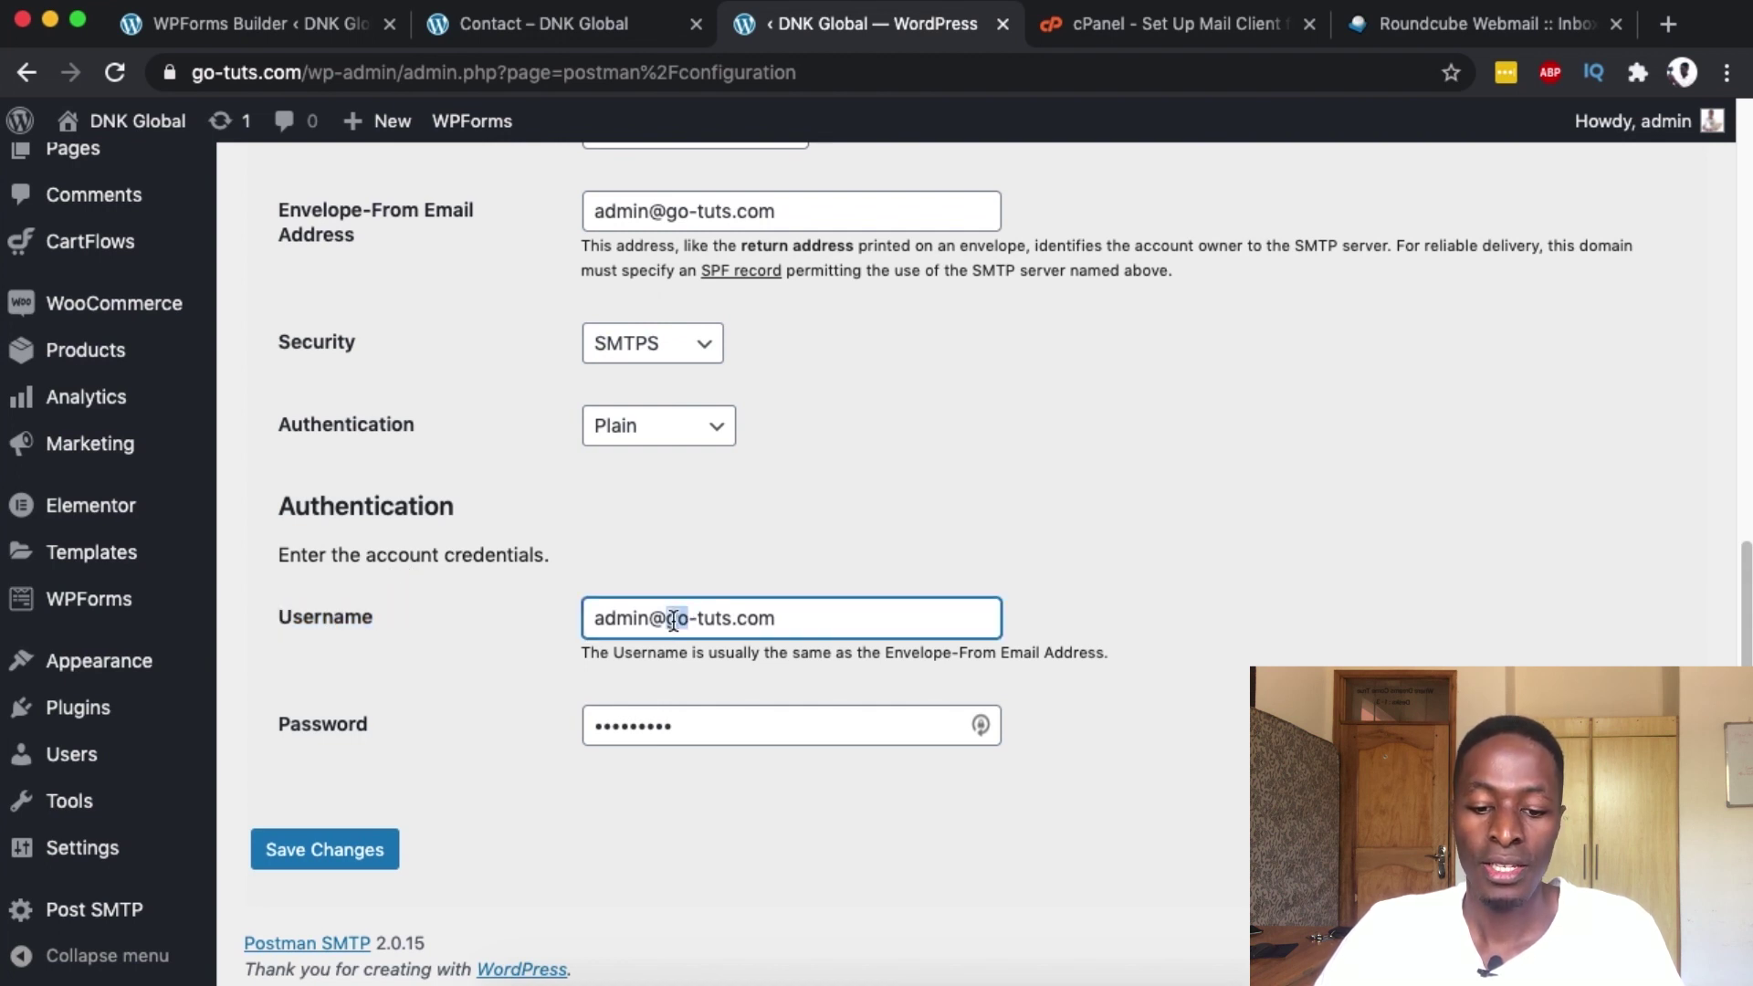
pyautogui.click(1103, 37)
pyautogui.click(804, 29)
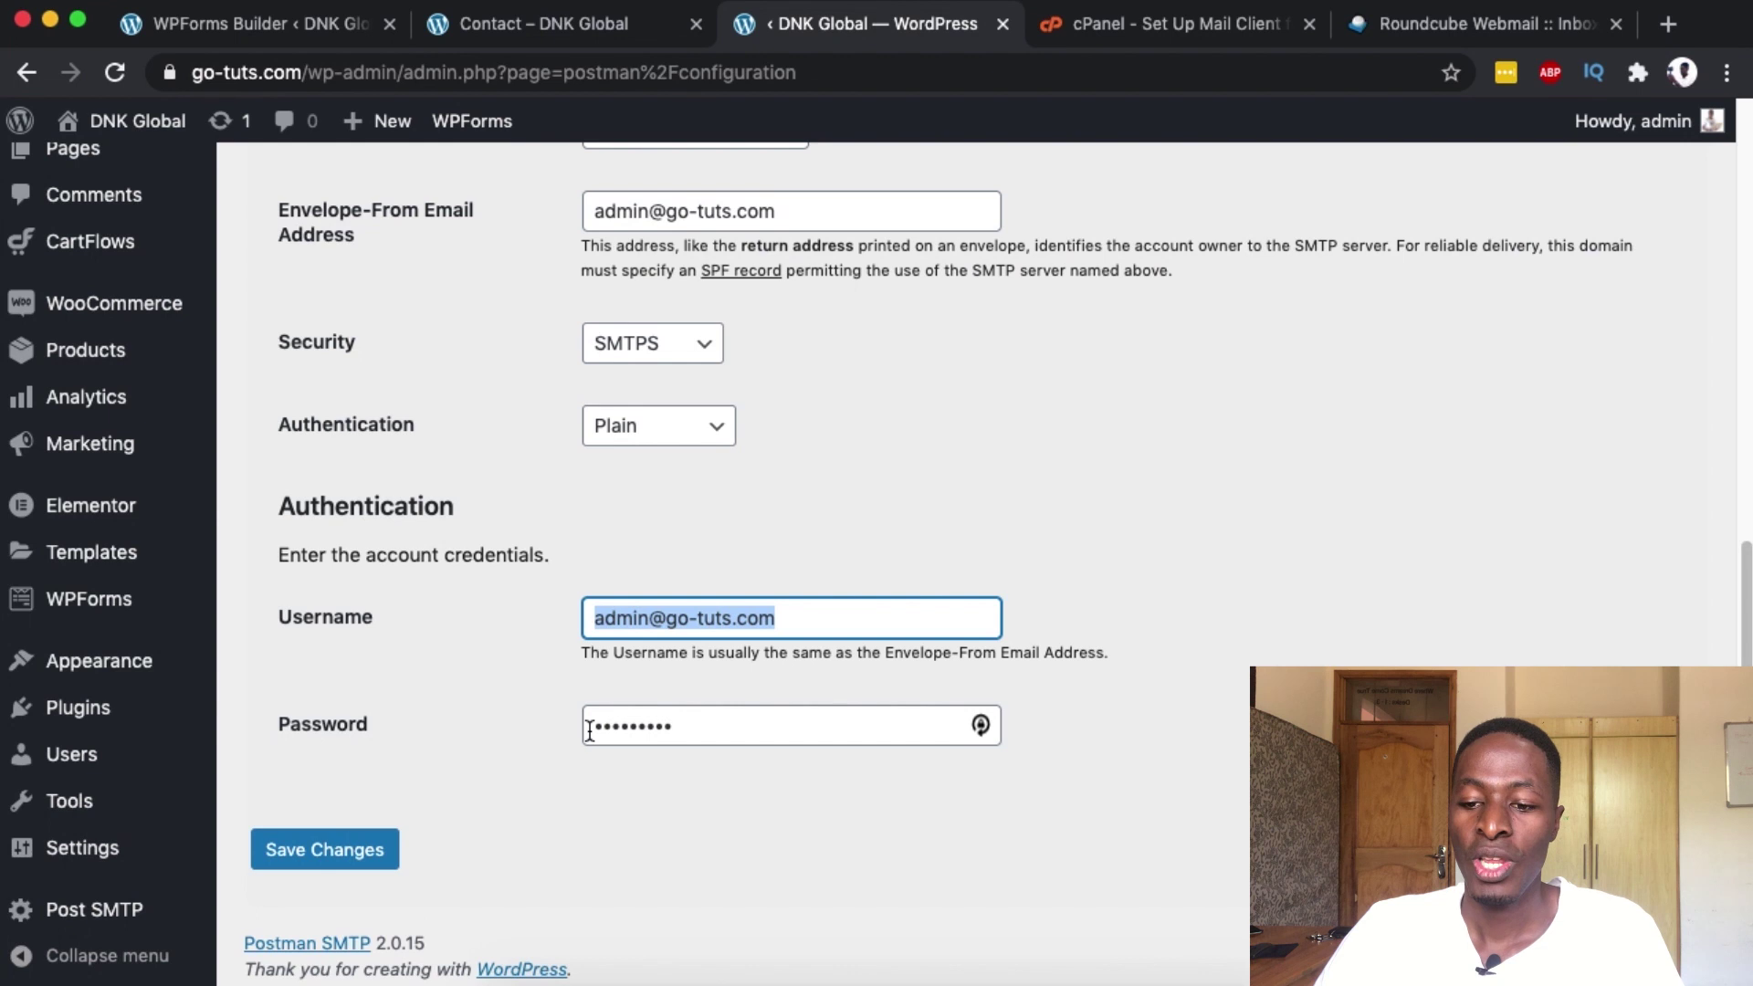
# - Open Post SMTP's Message settings with the From address and name
pyautogui.click(1386, 29)
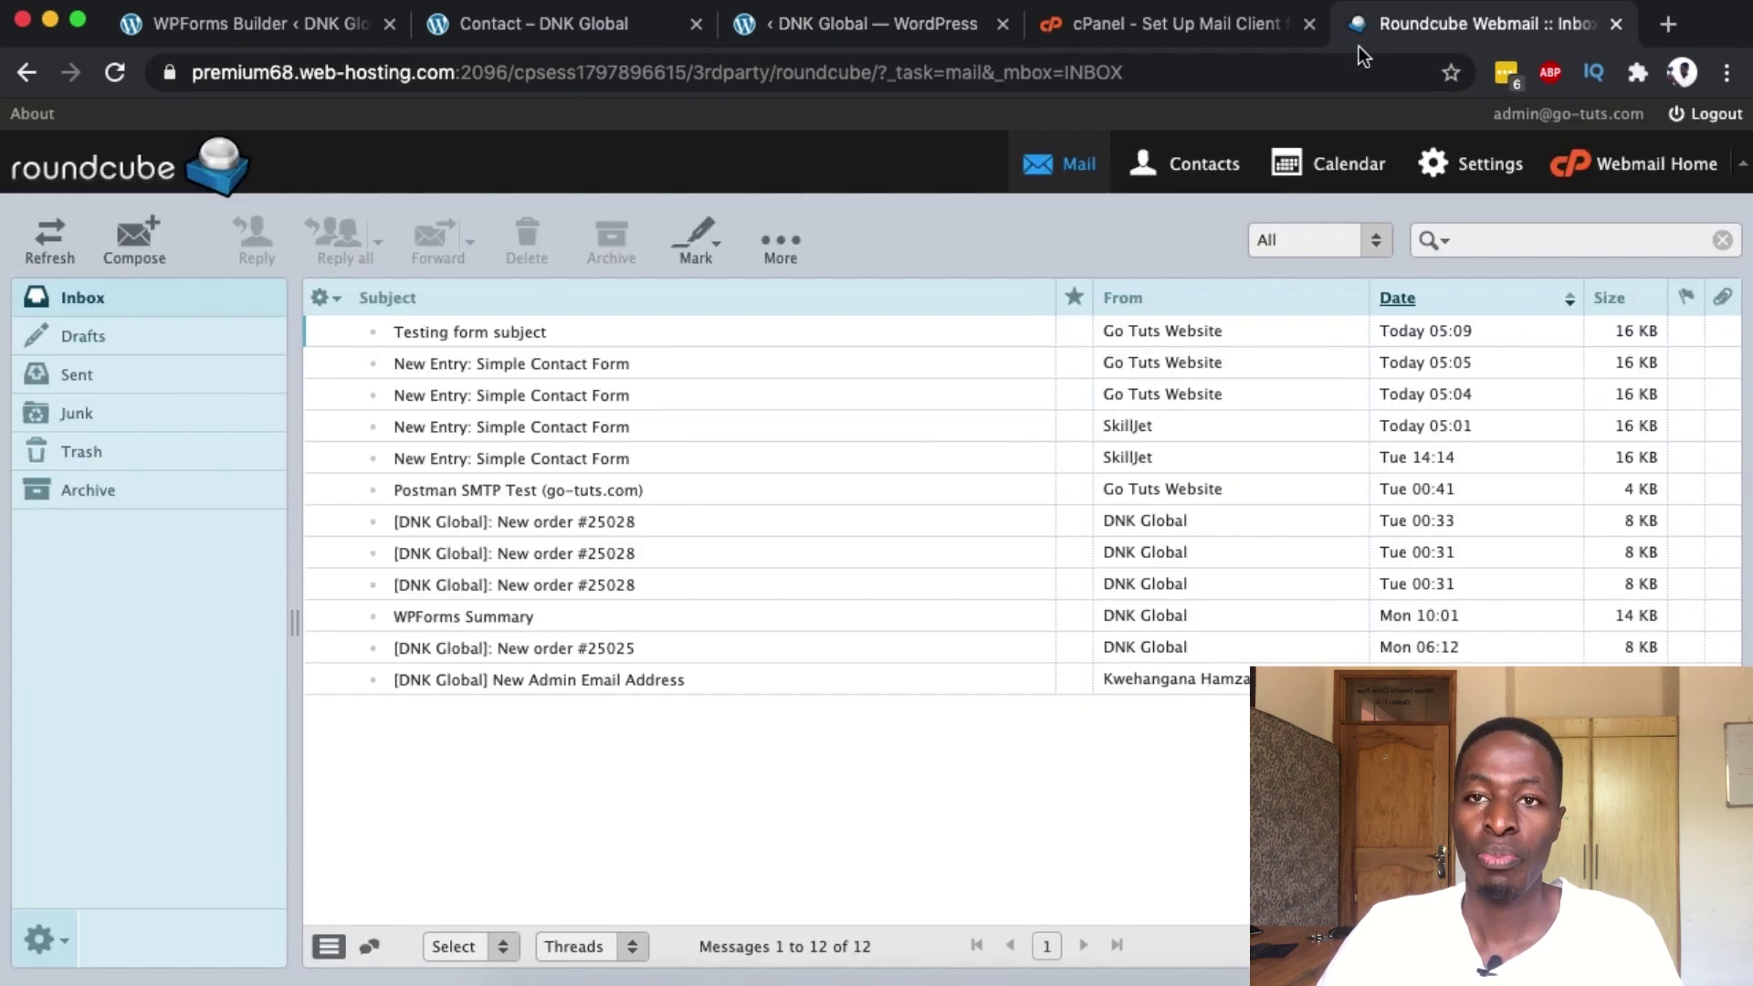
pyautogui.press('super+3')
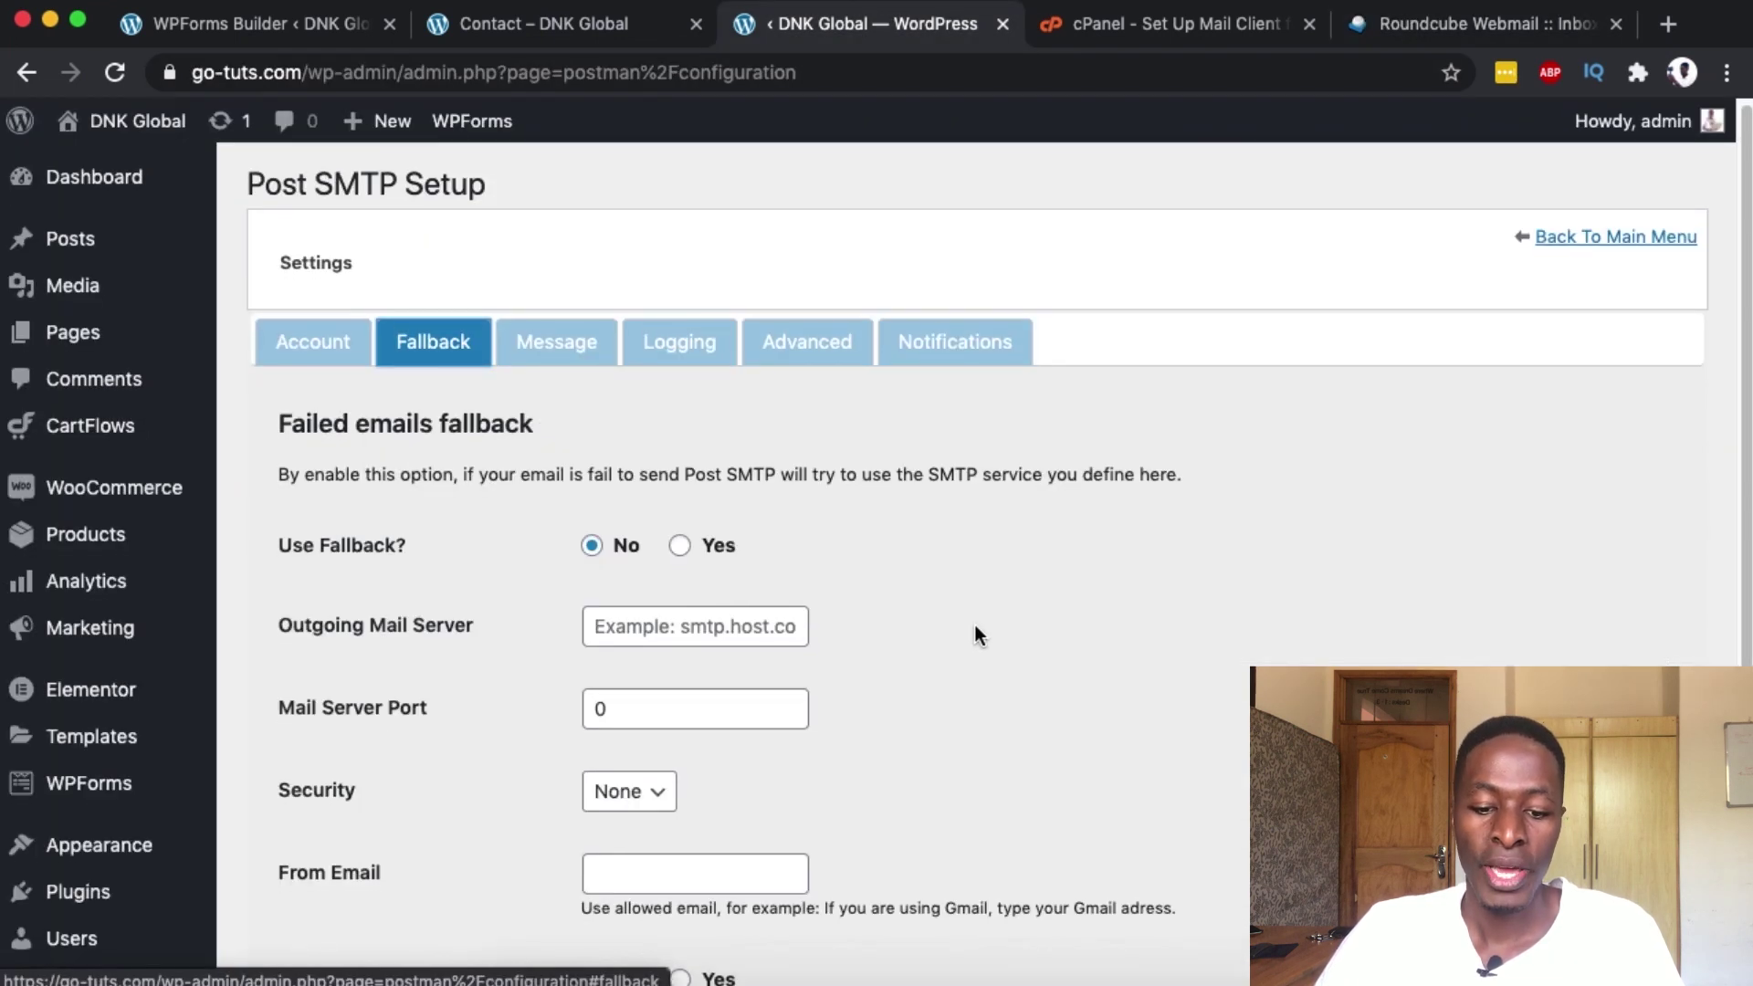
pyautogui.scroll(-1, 973, 626)
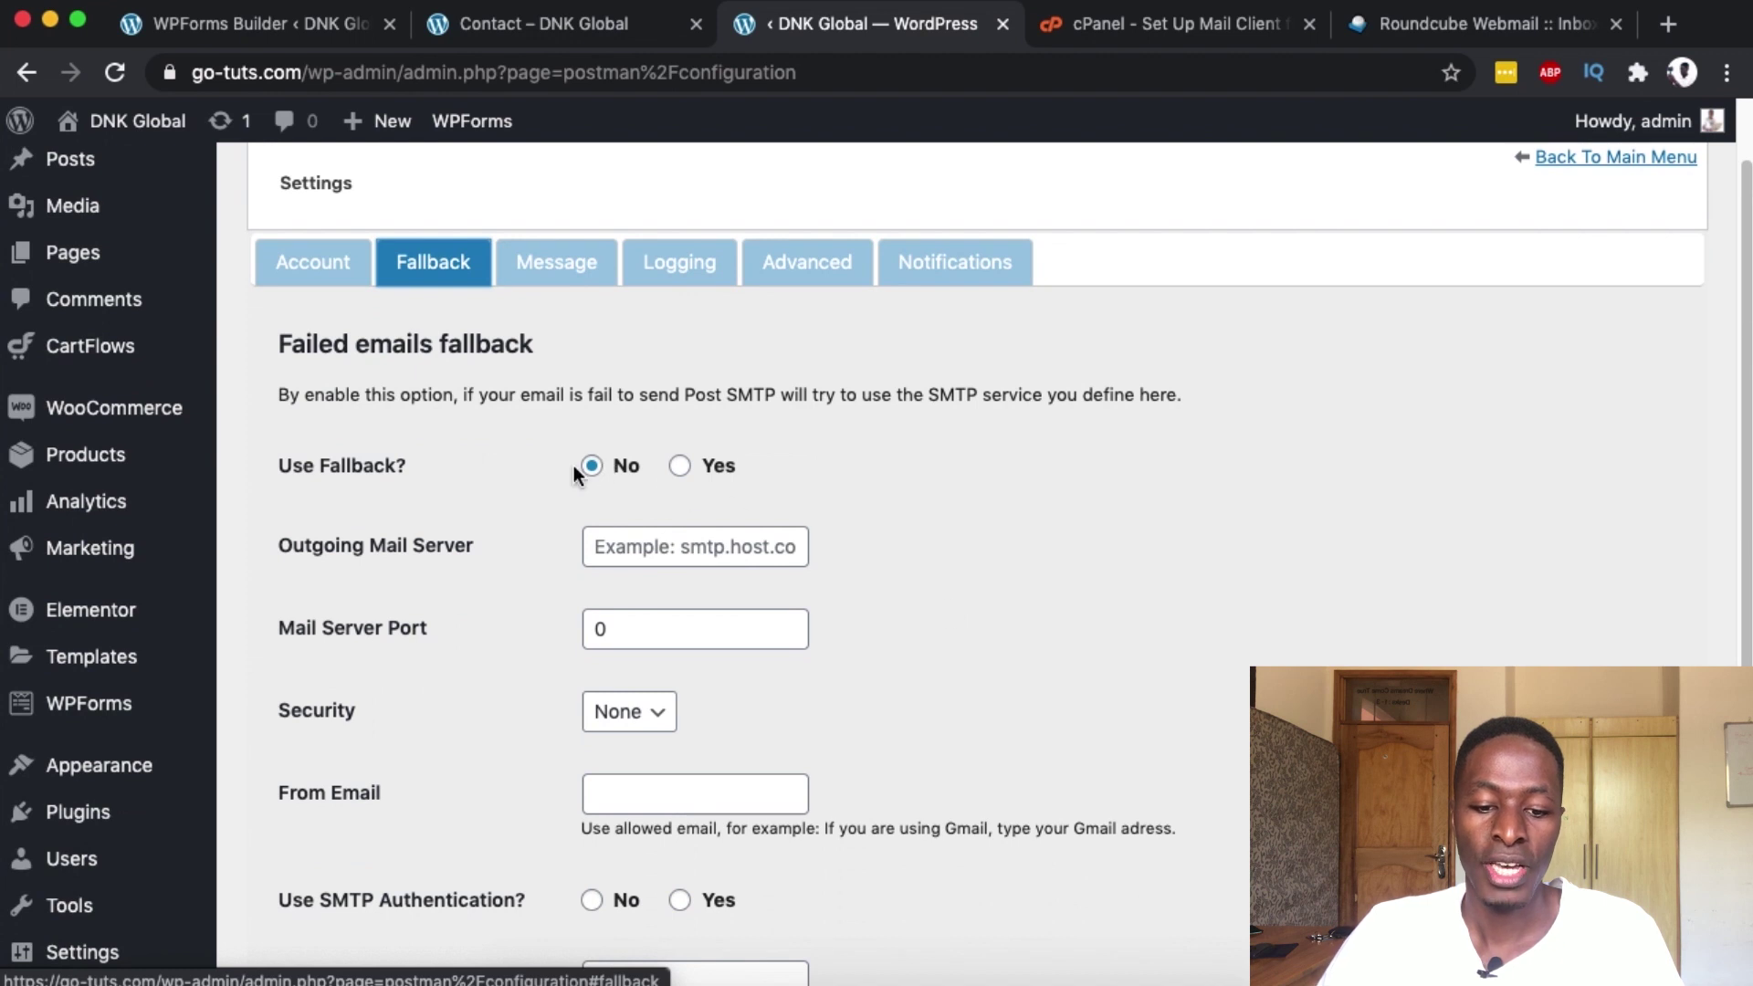
pyautogui.click(565, 274)
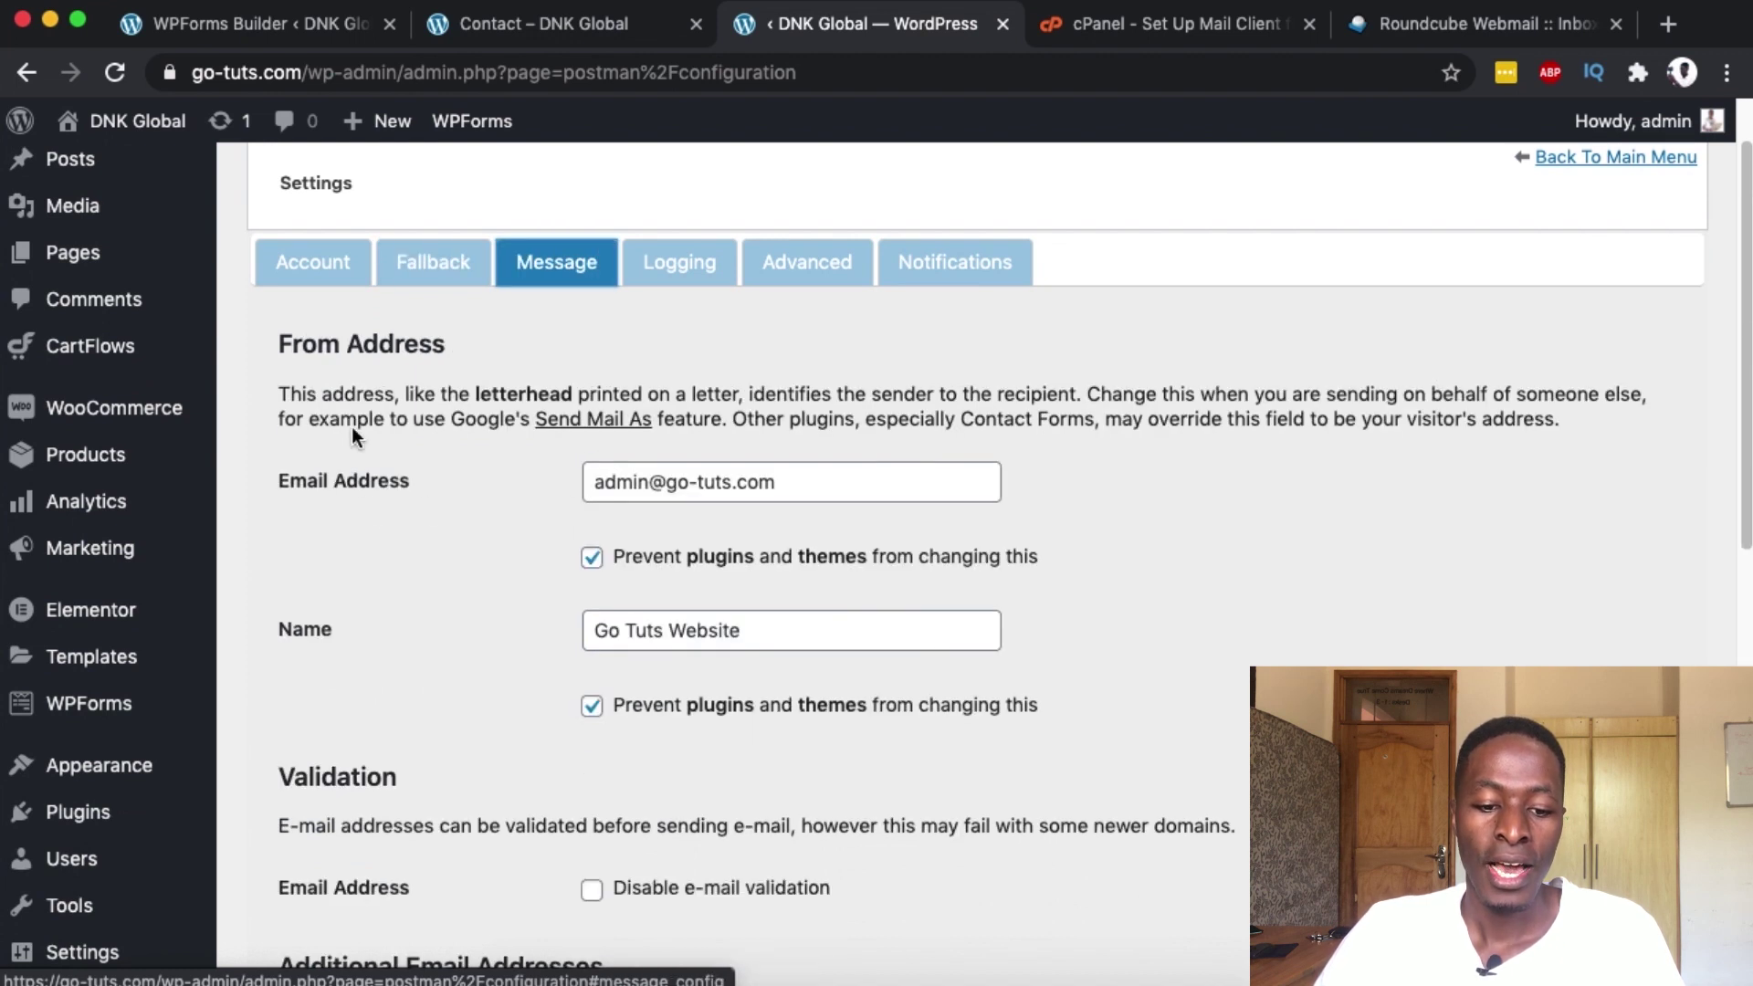
pyautogui.scroll(-1, 349, 453)
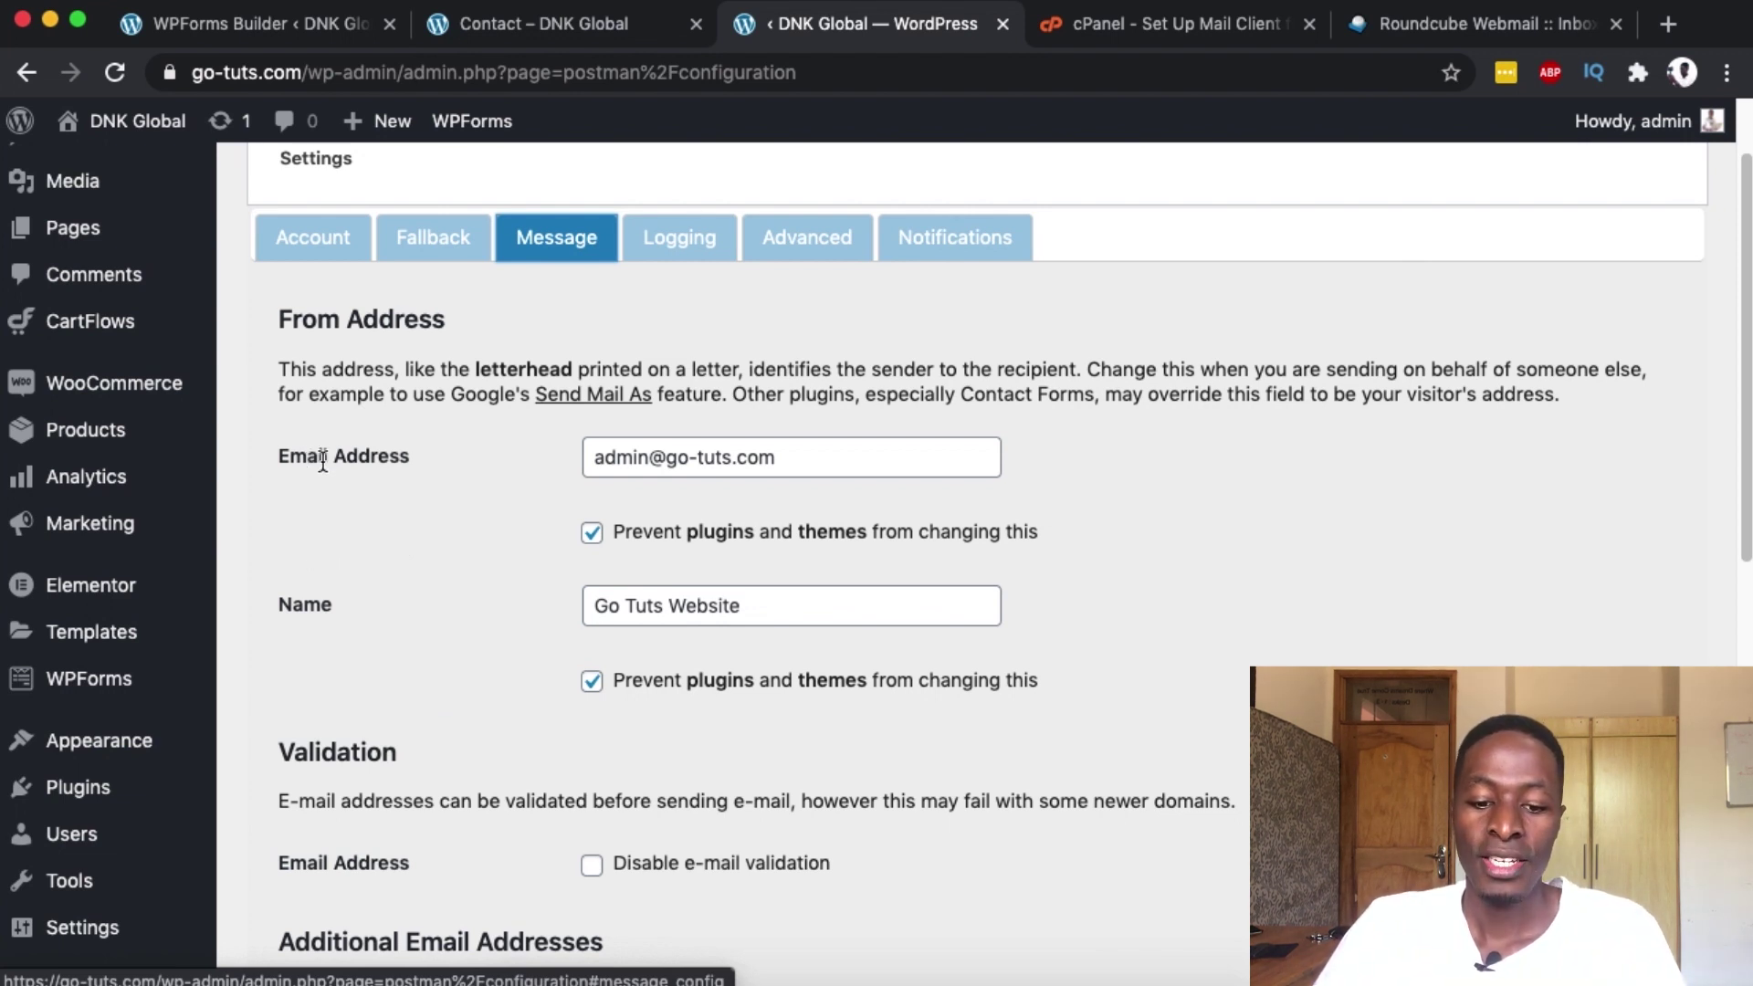
# - Compare the From address and name Go Tuts Website with the Roundcube inbox senders
pyautogui.moveTo(782, 462); pyautogui.dragTo(586, 466)
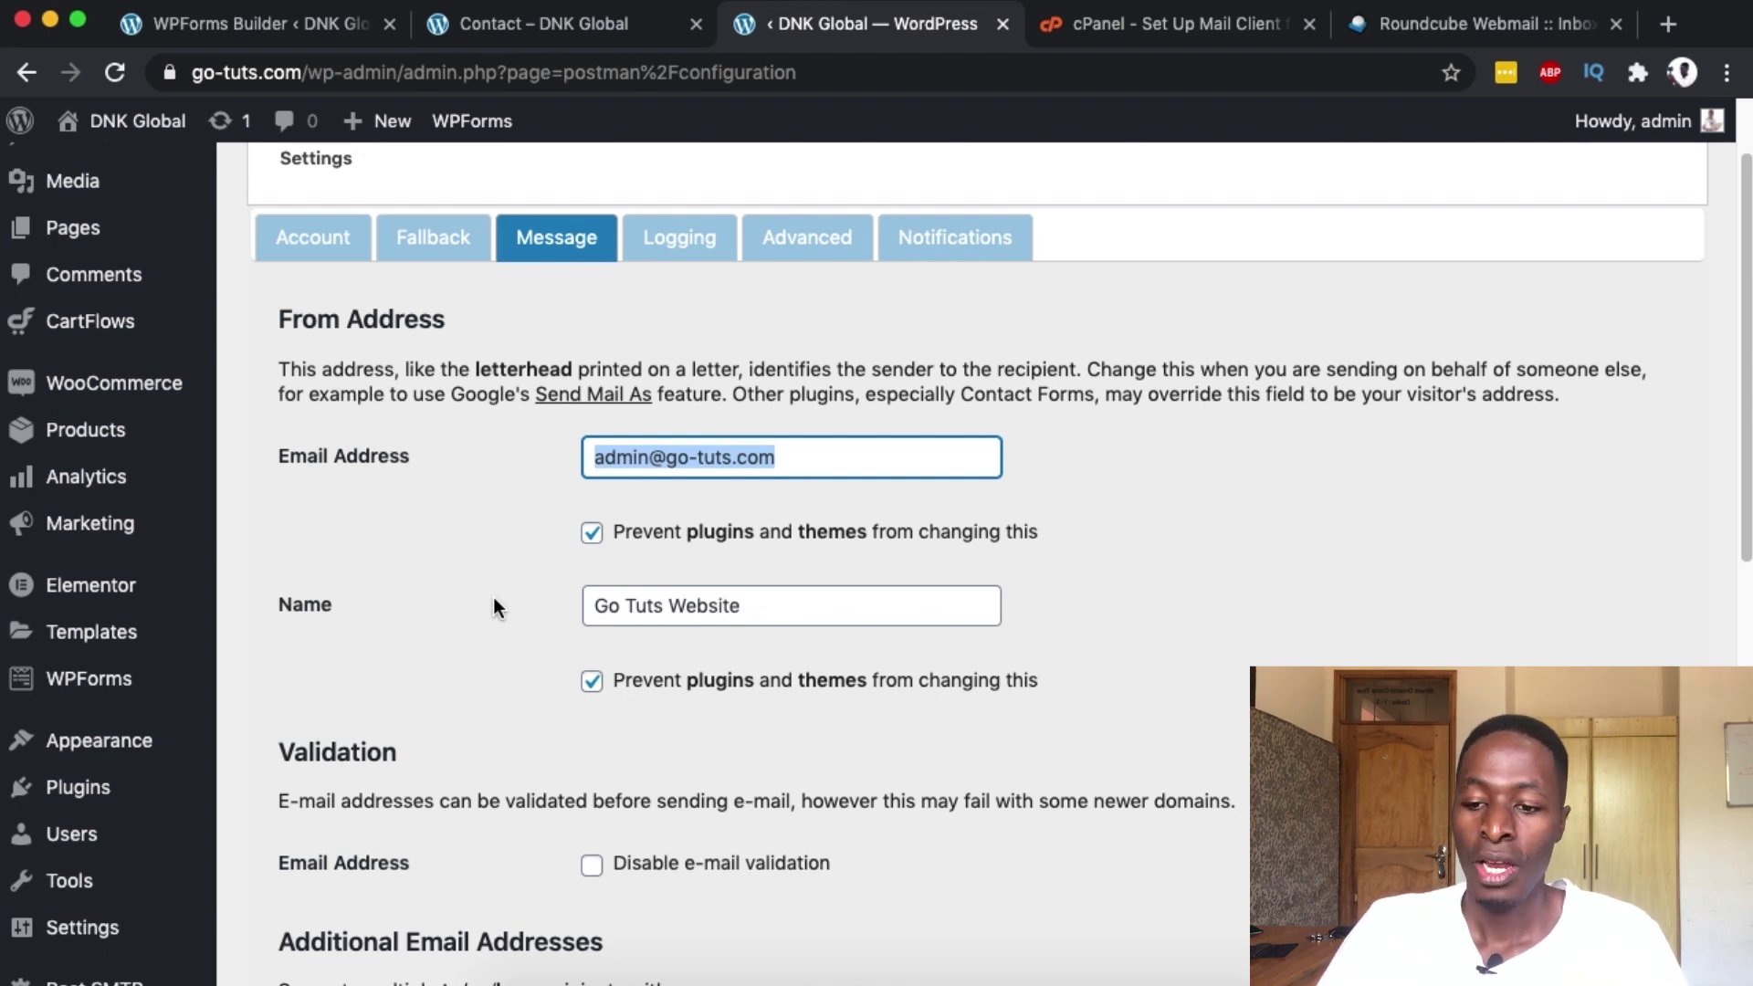
pyautogui.click(1400, 36)
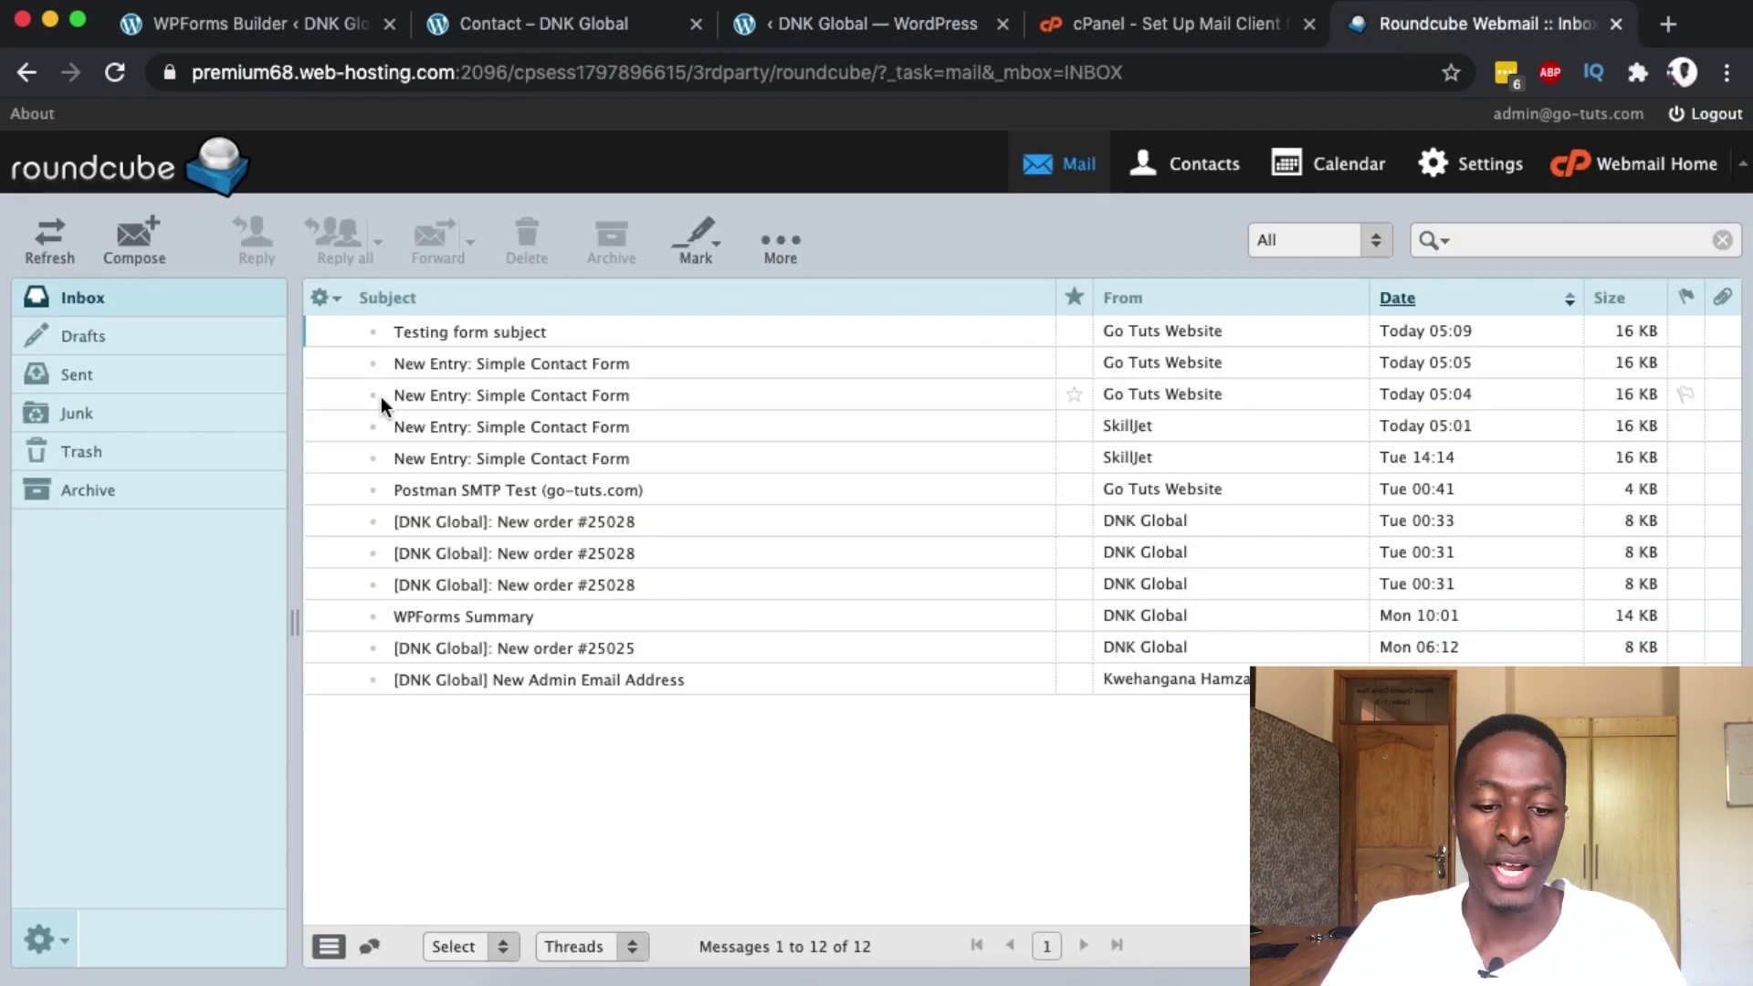
pyautogui.press('super+3')
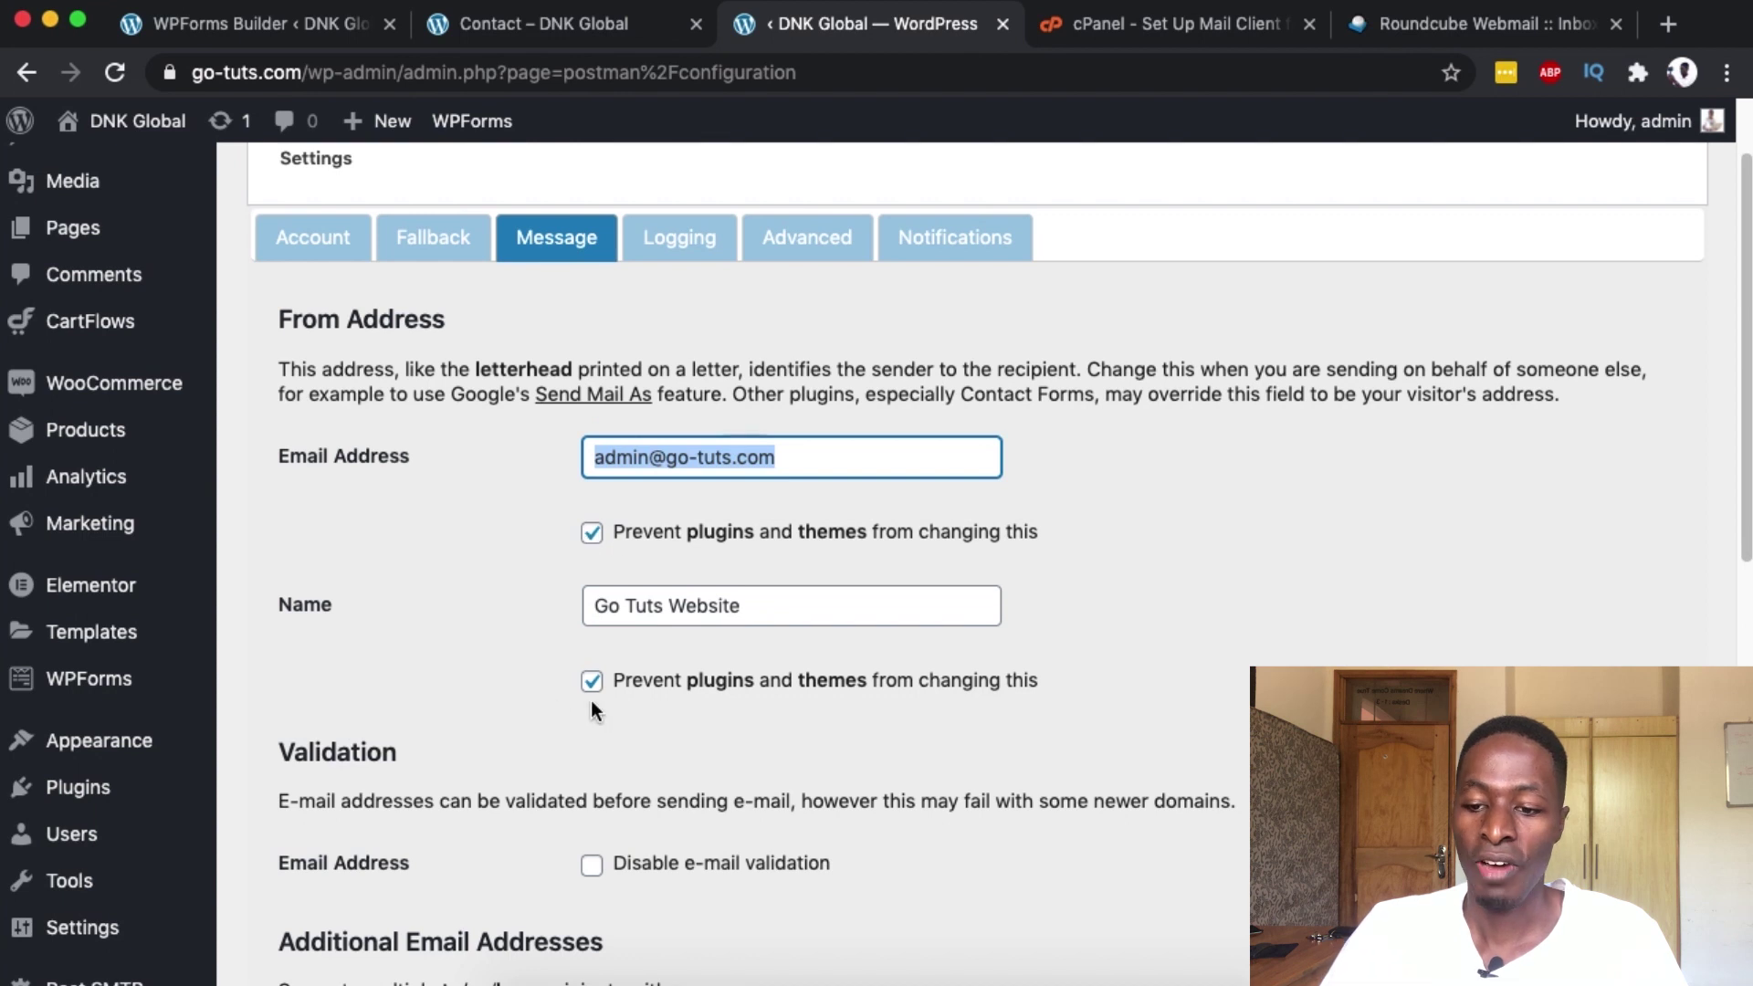
pyautogui.click(1411, 33)
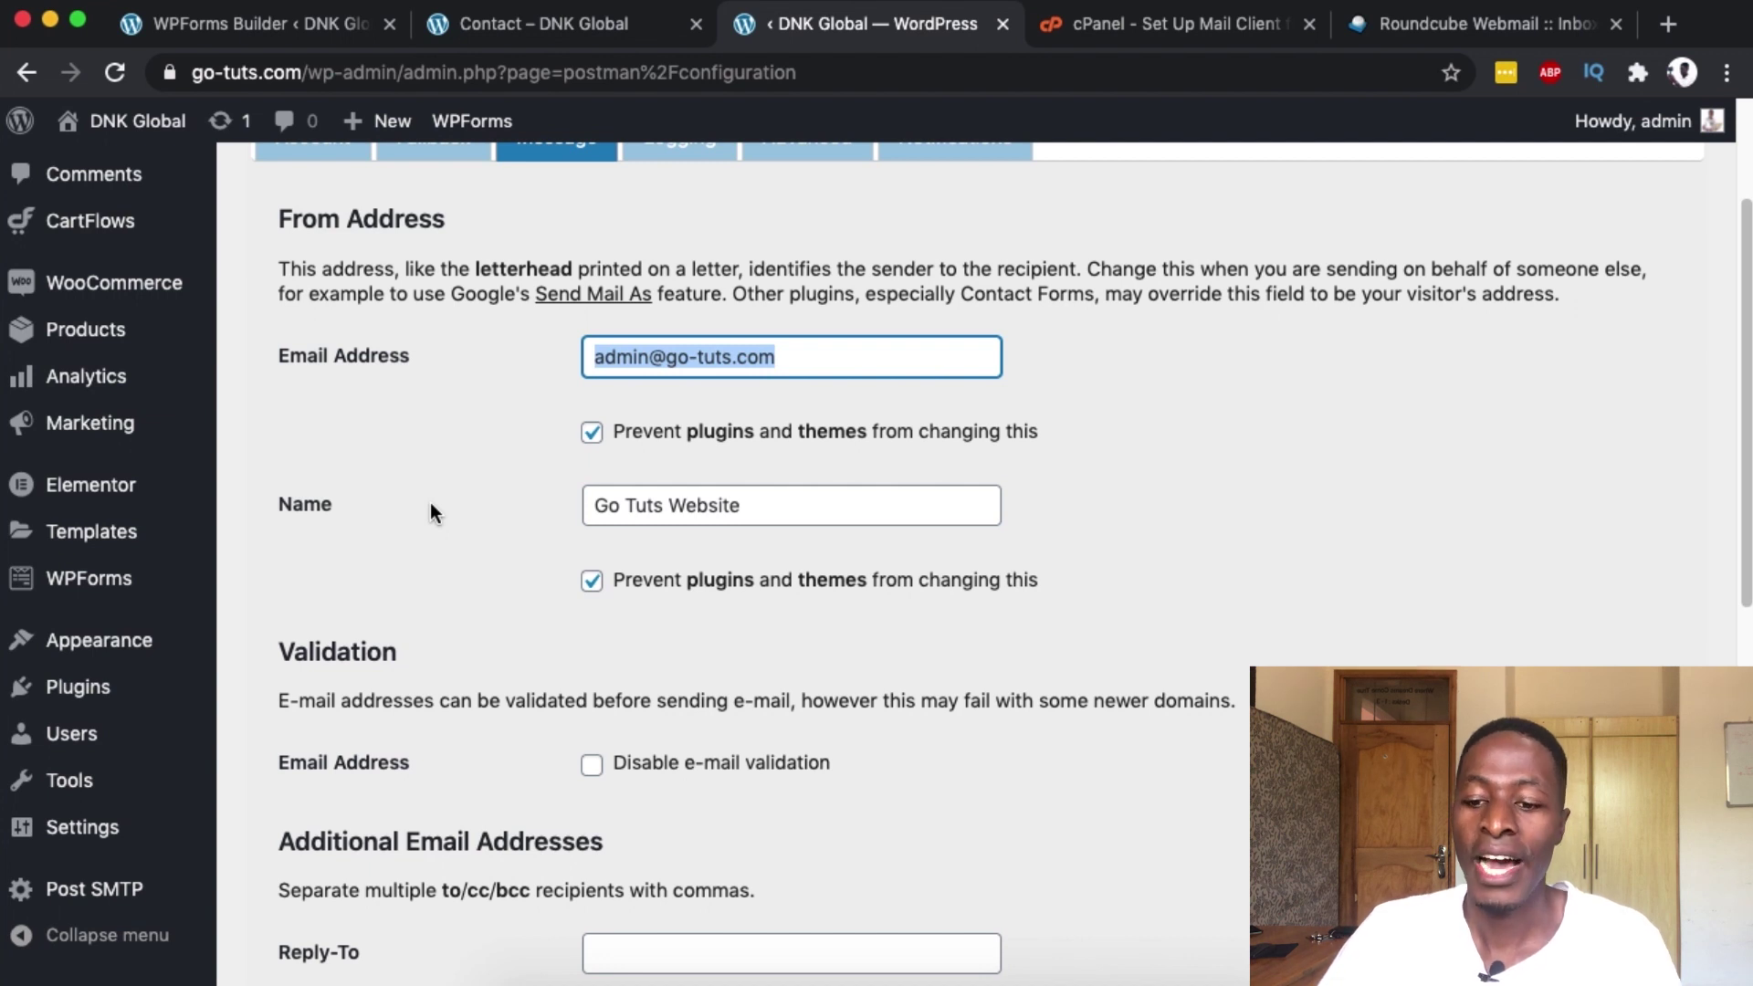
pyautogui.click(1399, 24)
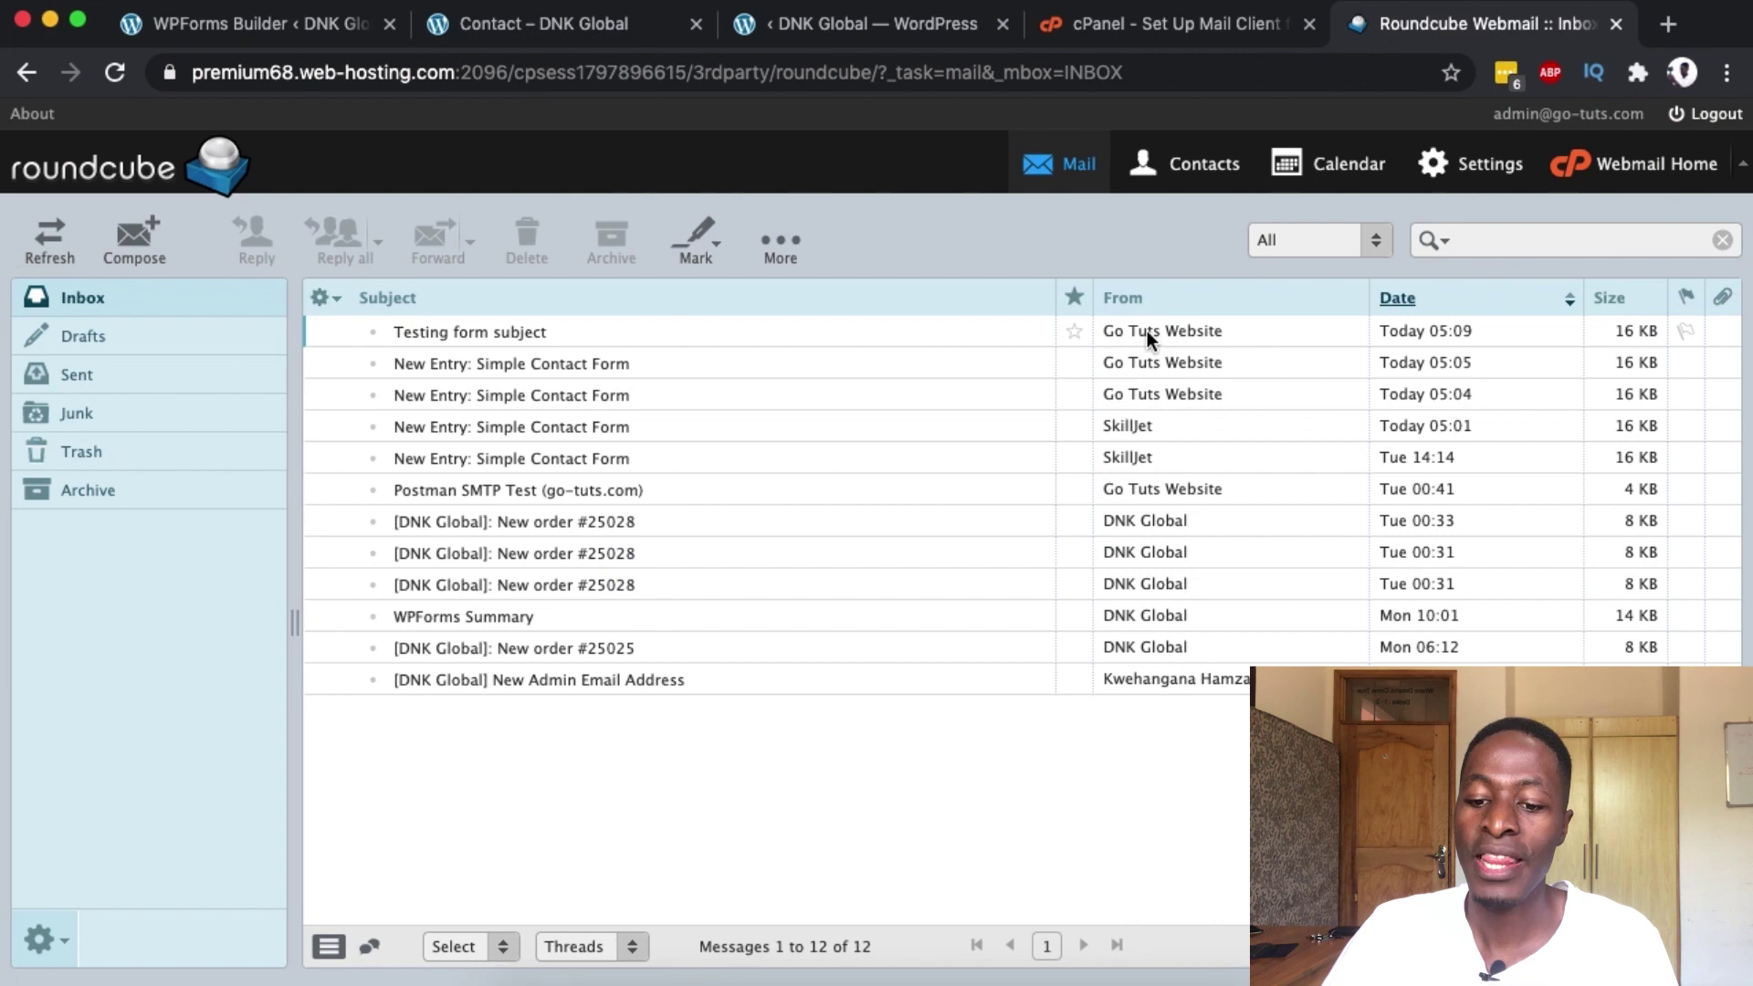
pyautogui.press('super+3')
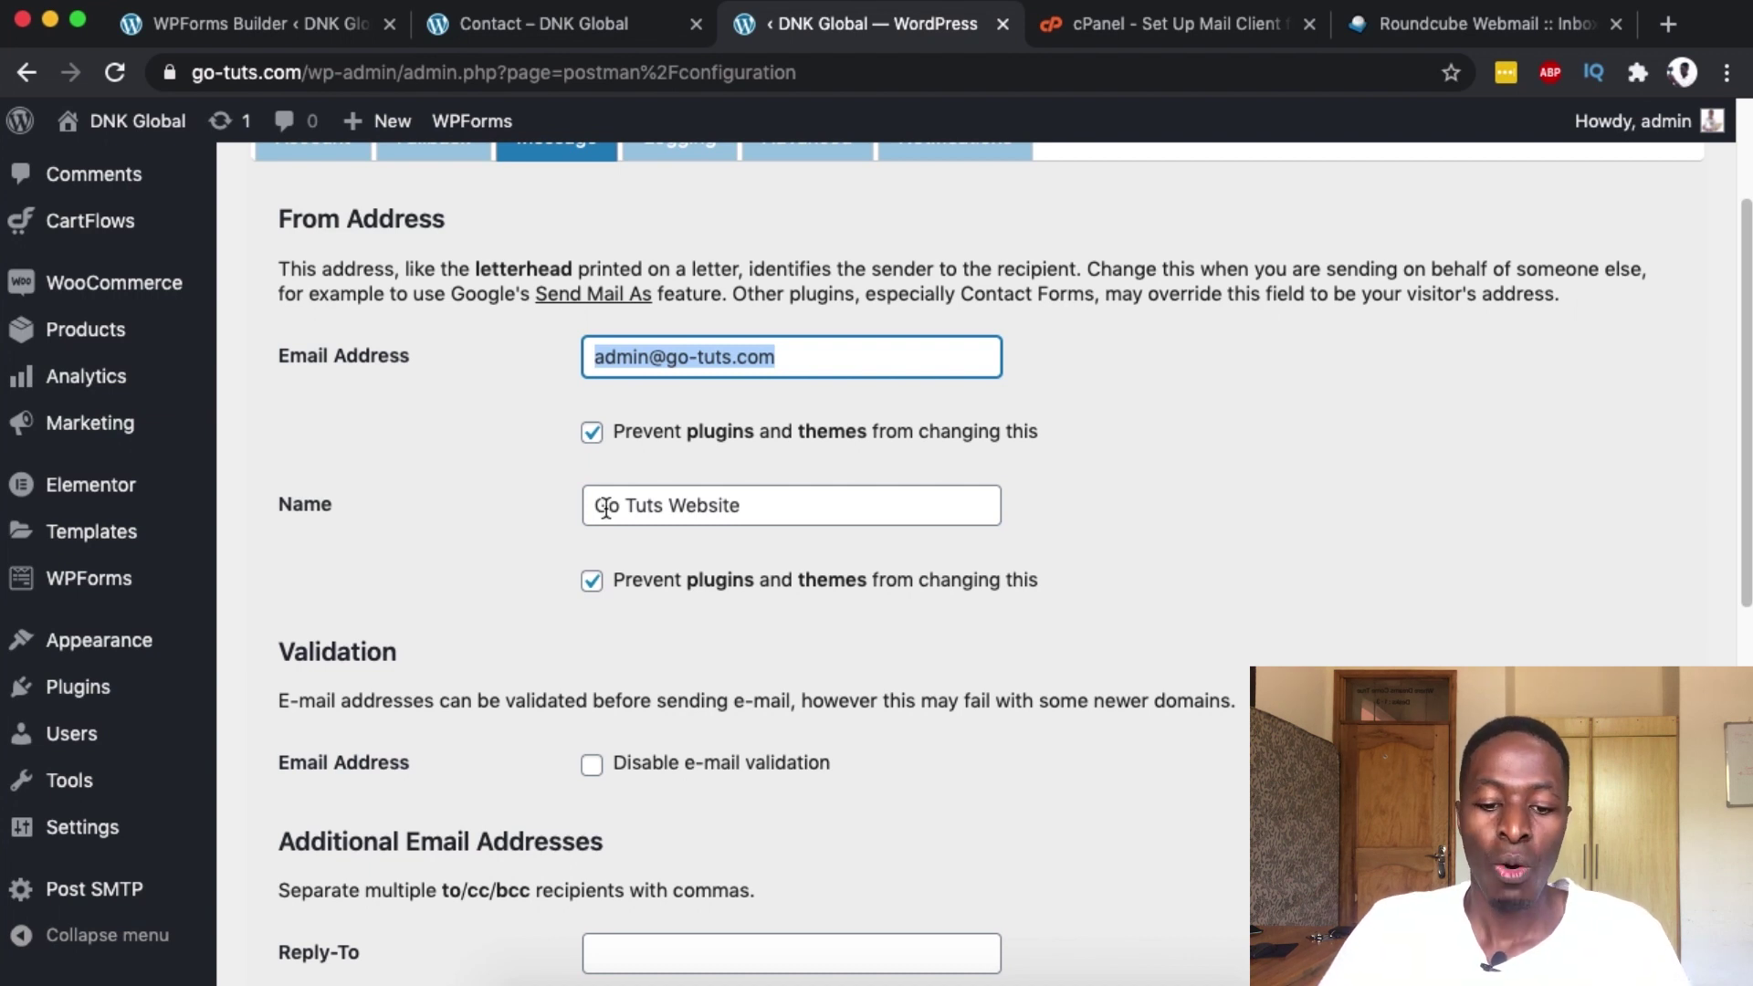
pyautogui.scroll(-1, 572, 411)
pyautogui.click(534, 434)
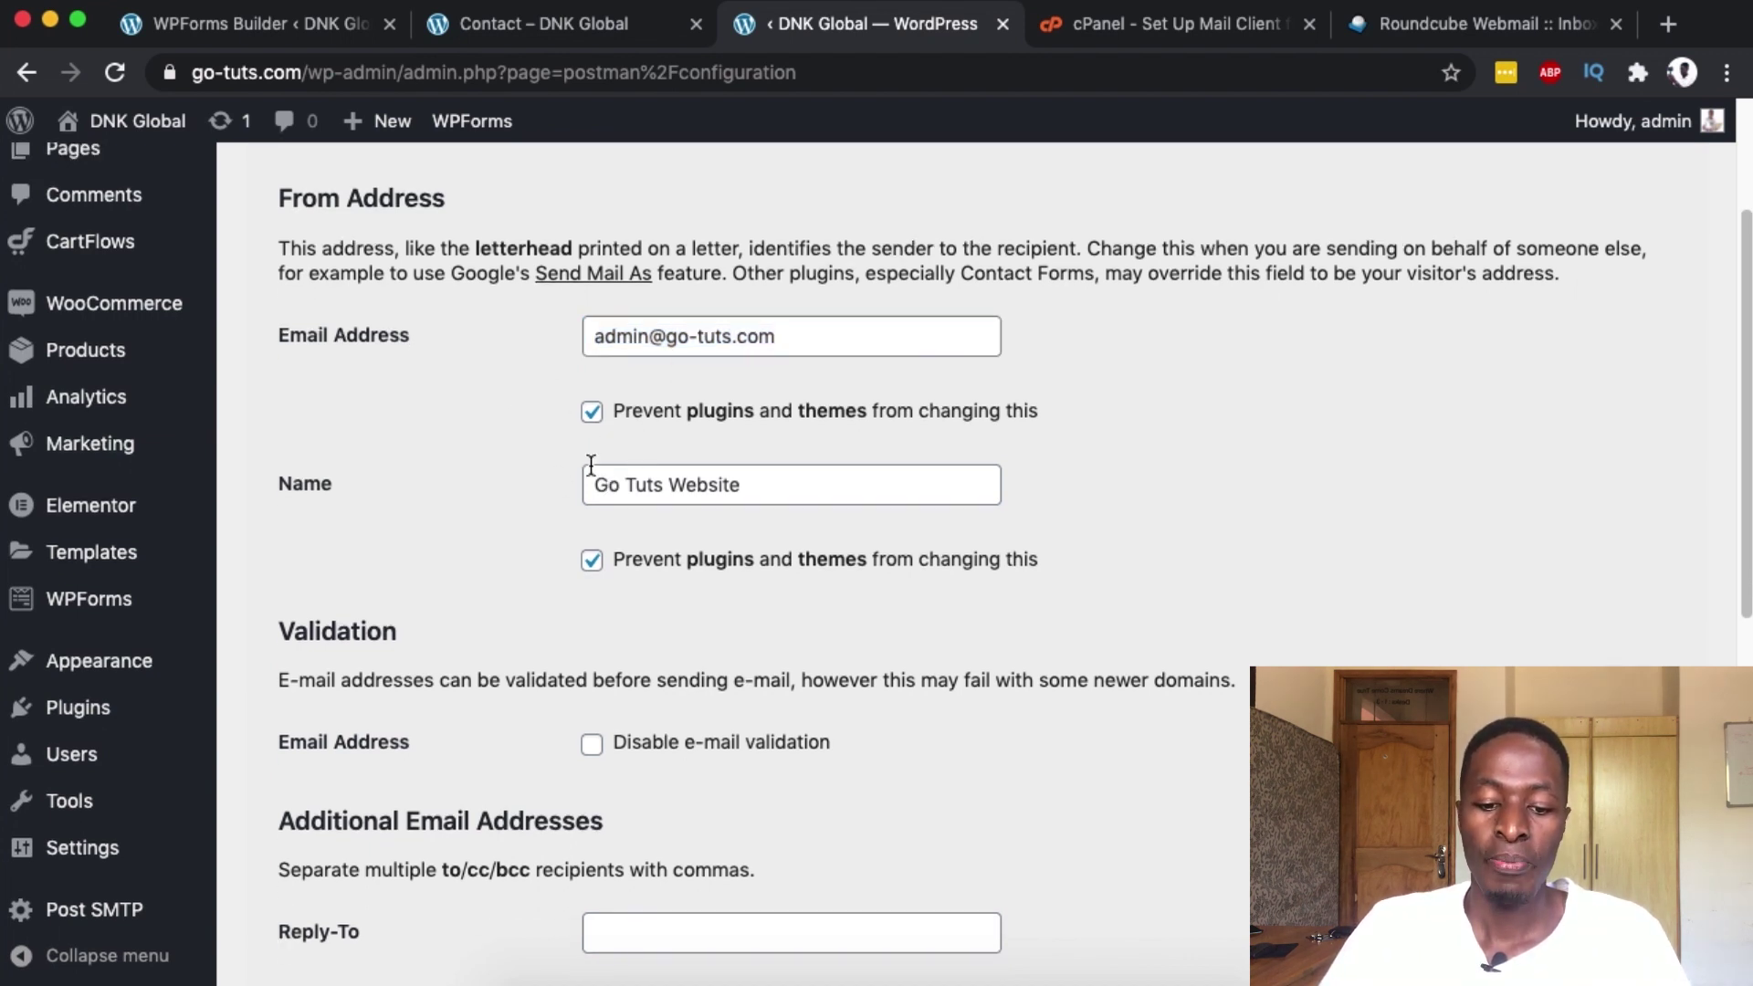
pyautogui.scroll(-10, 572, 502)
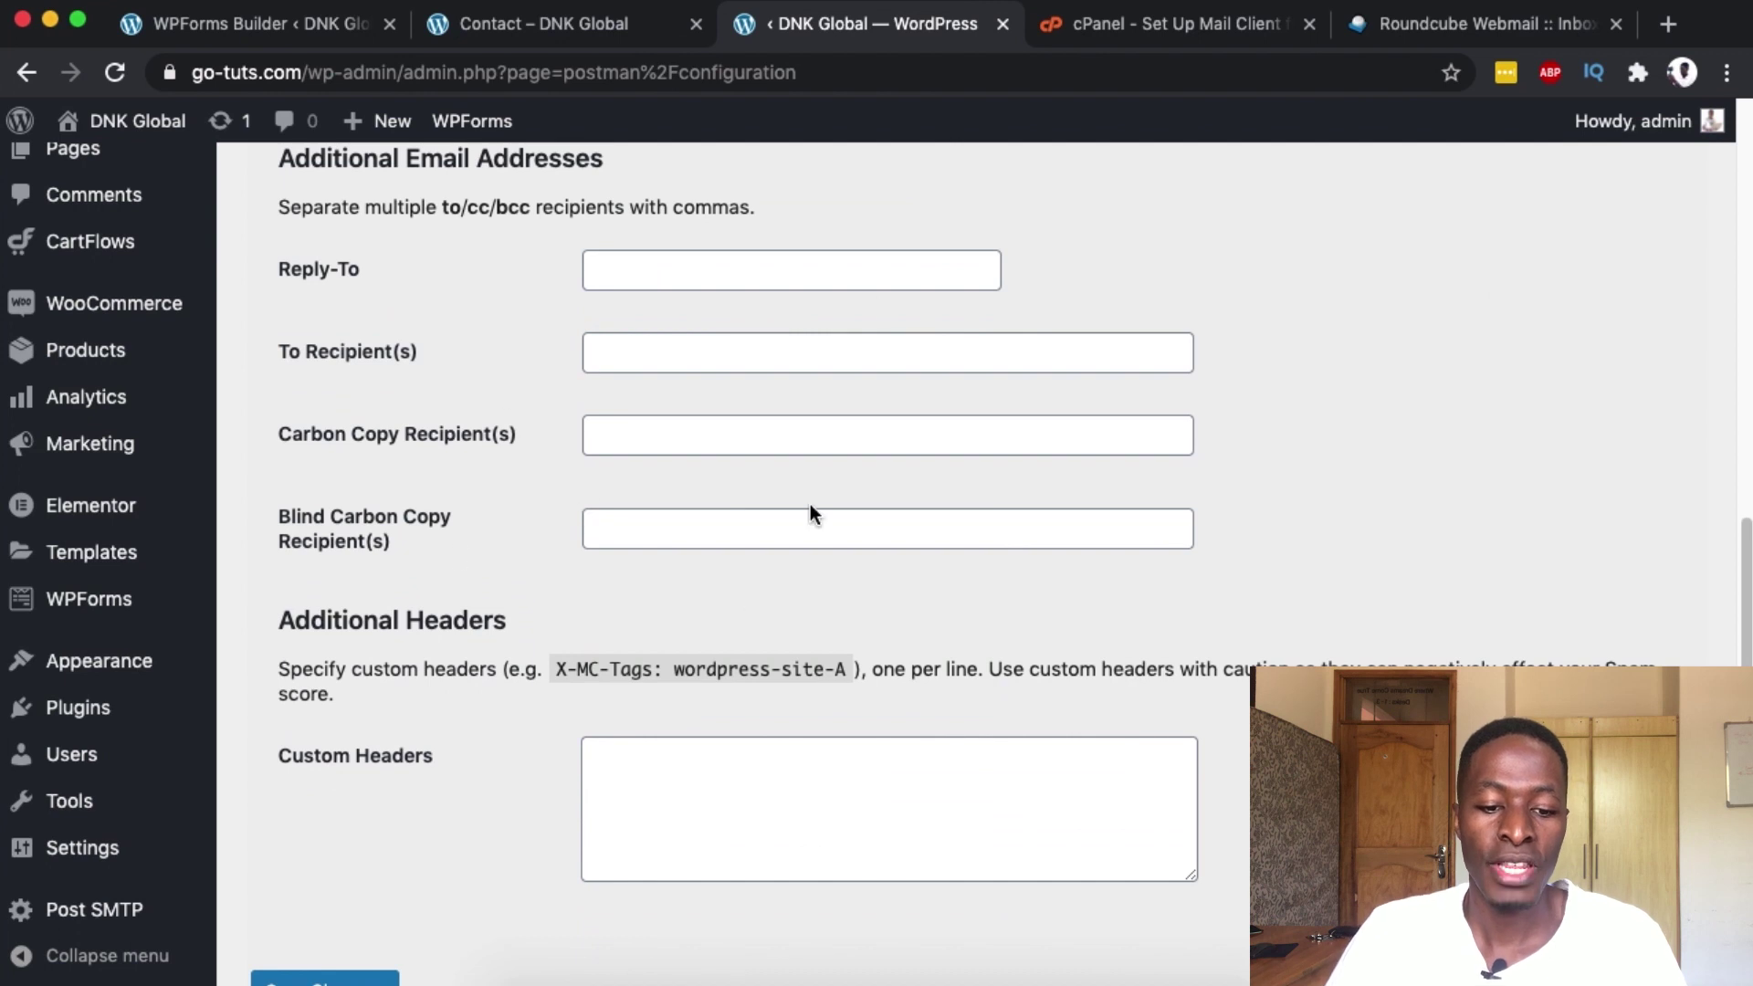
pyautogui.scroll(1, 517, 403)
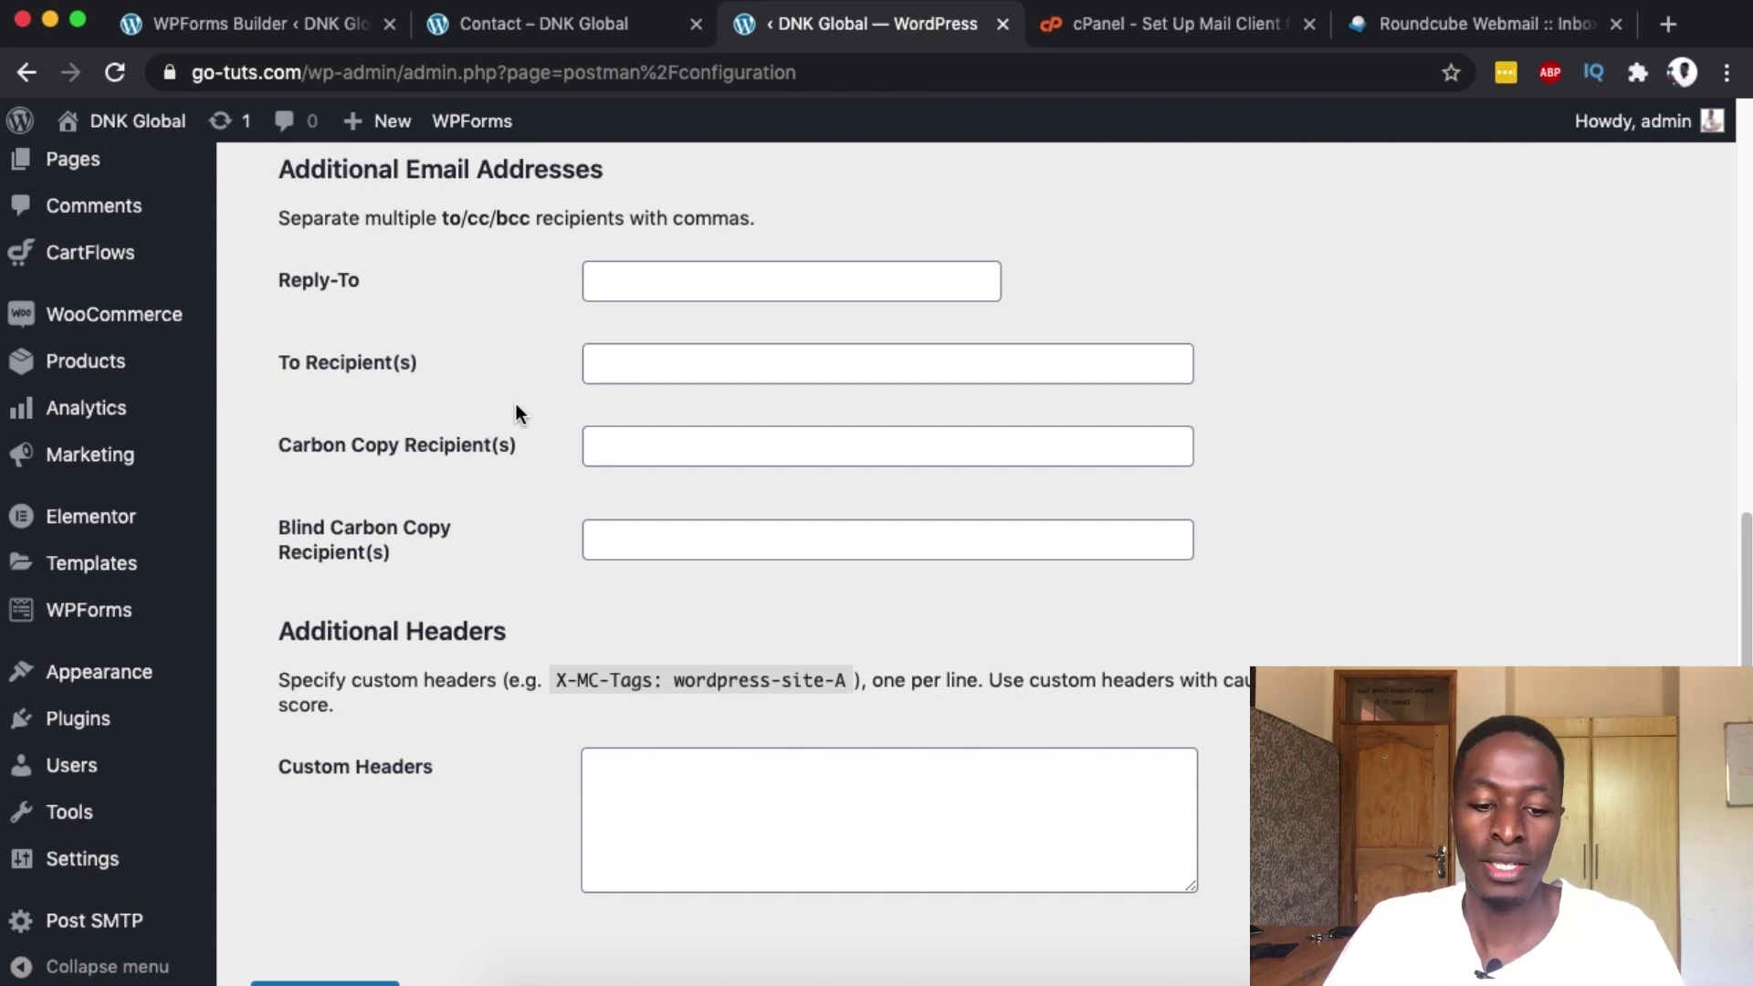
pyautogui.scroll(8, 497, 420)
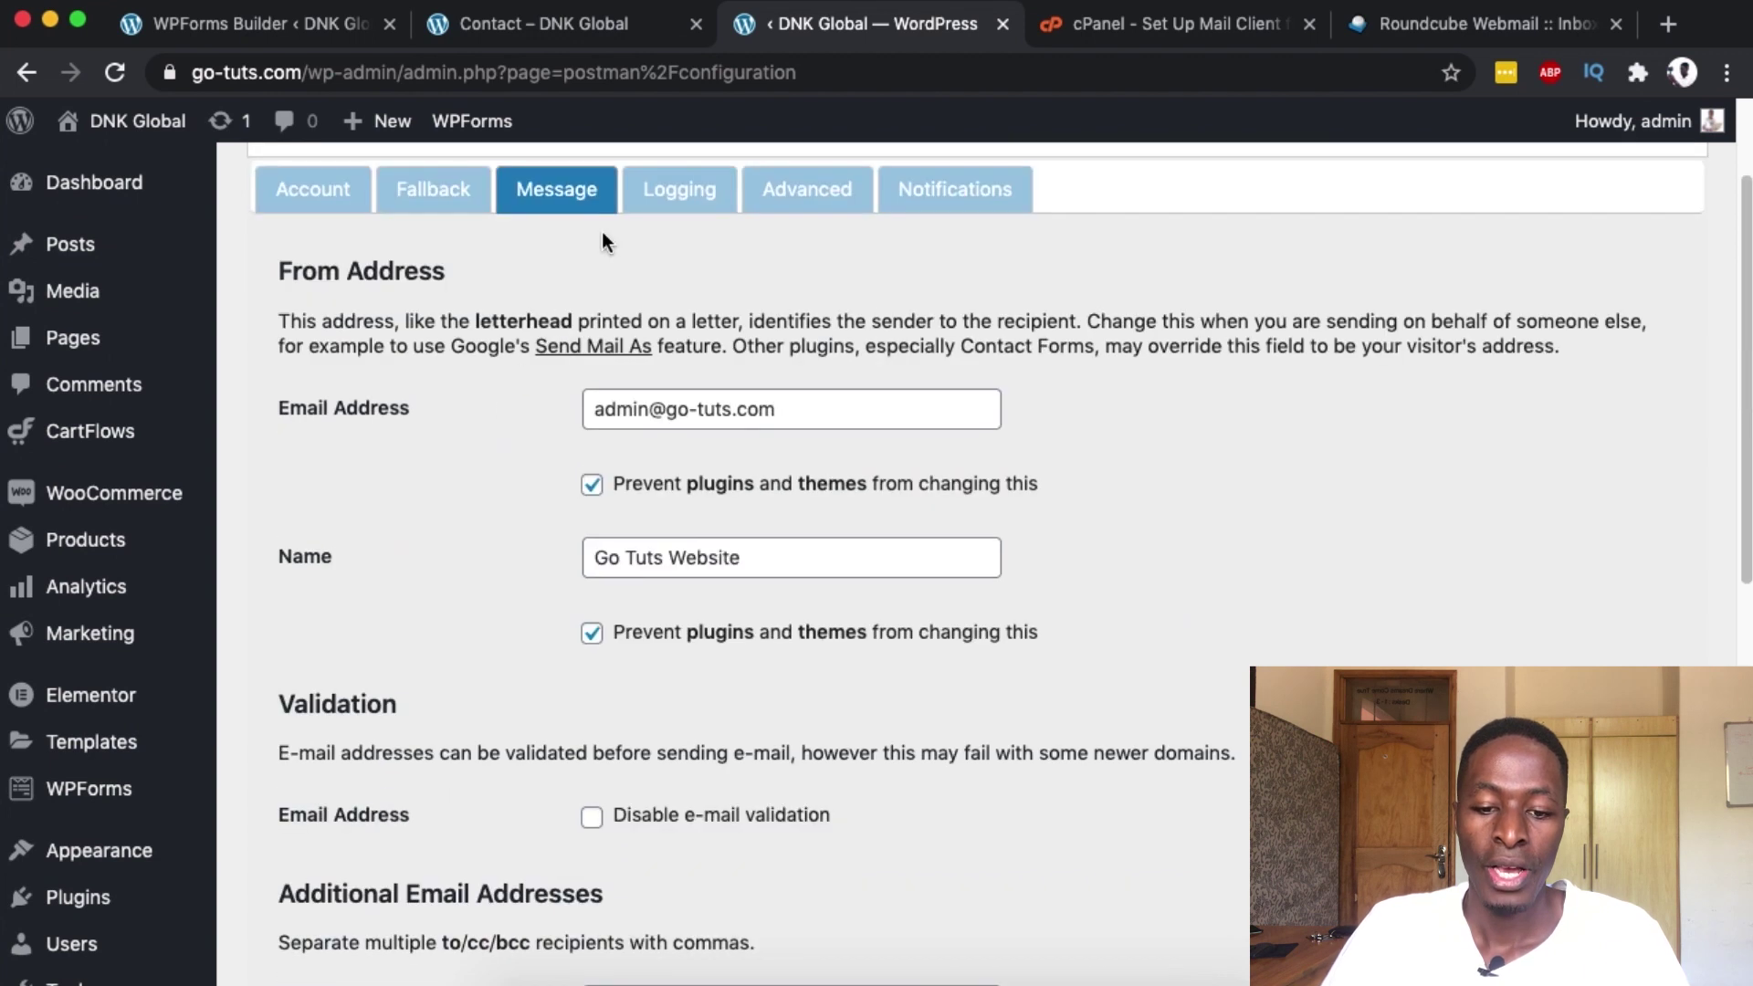
# - Review the Logging and Advanced settings of Post SMTP
pyautogui.click(680, 192)
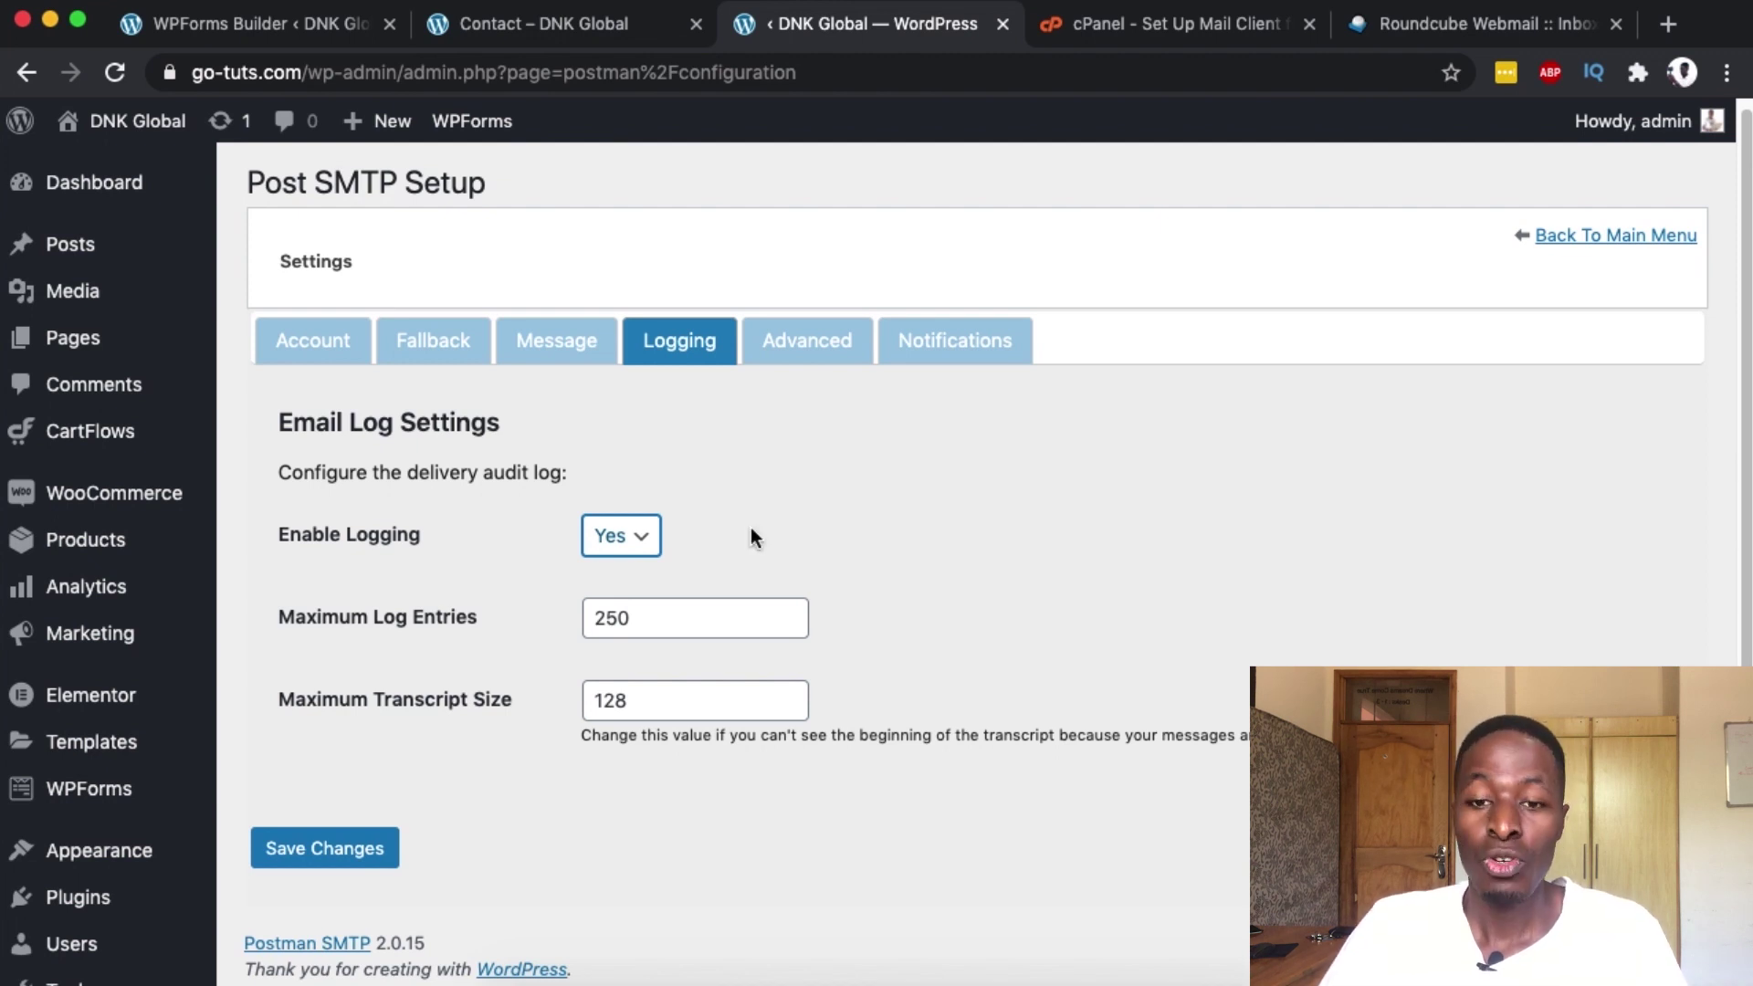
pyautogui.click(645, 534)
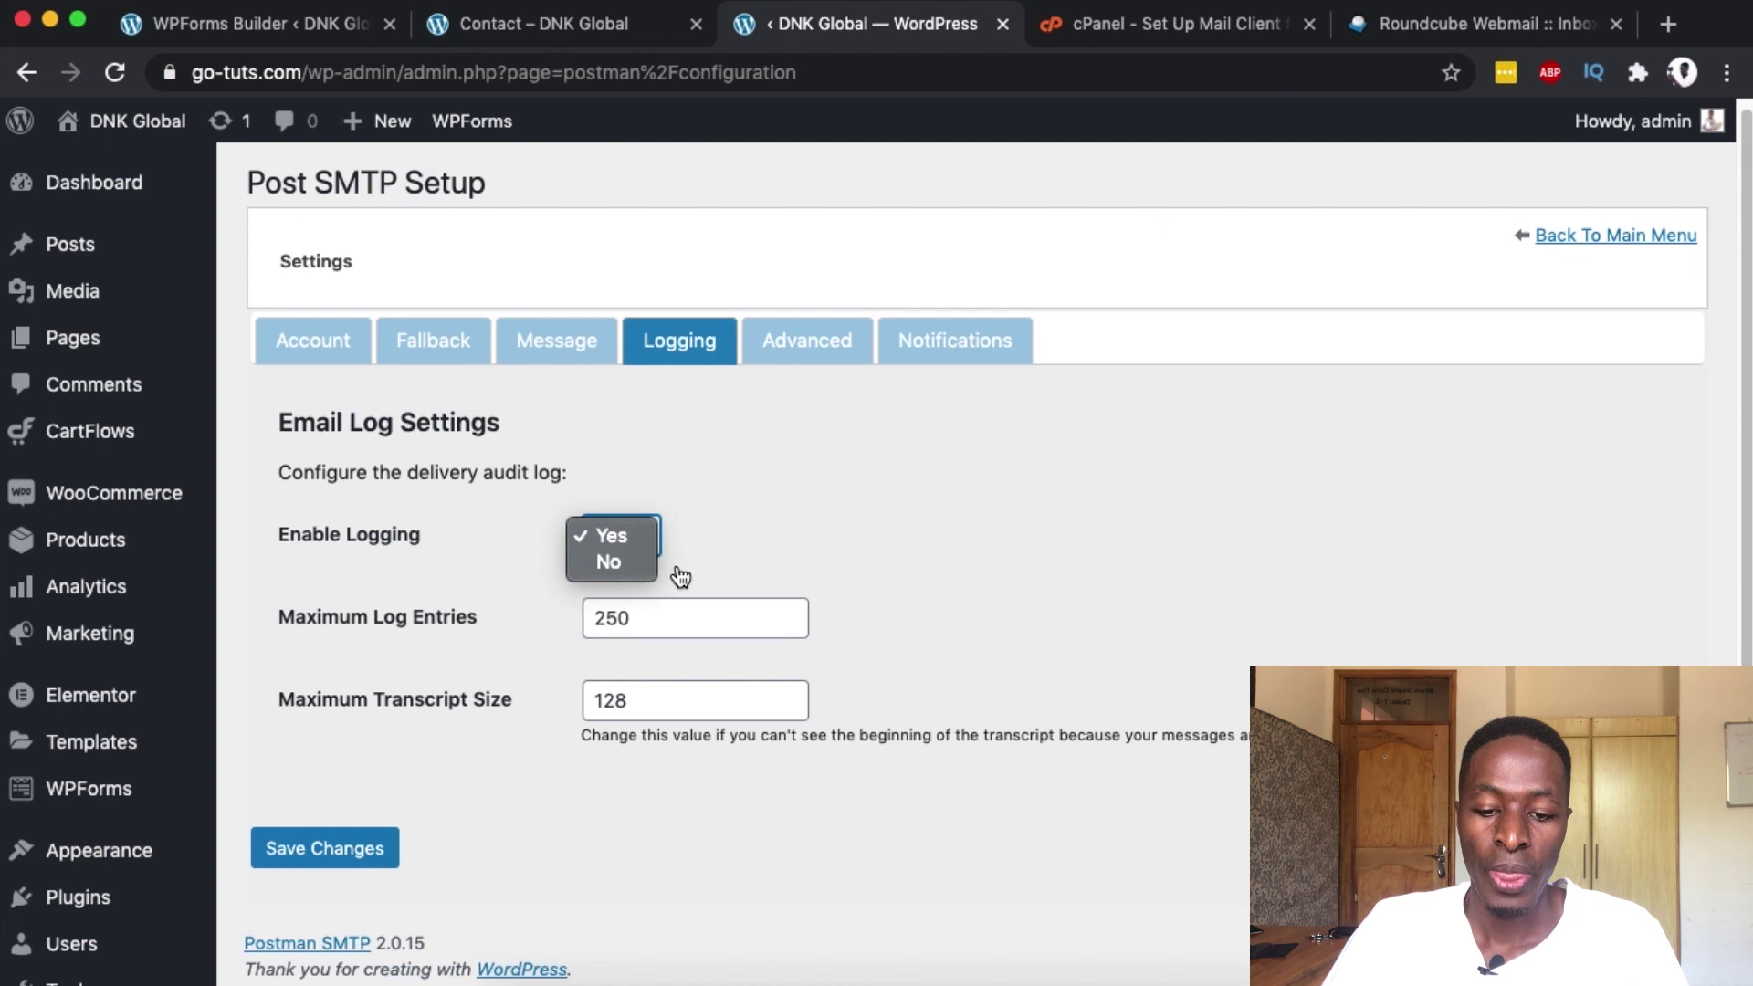
pyautogui.click(804, 342)
pyautogui.scroll(-3, 879, 566)
pyautogui.scroll(-2, 882, 572)
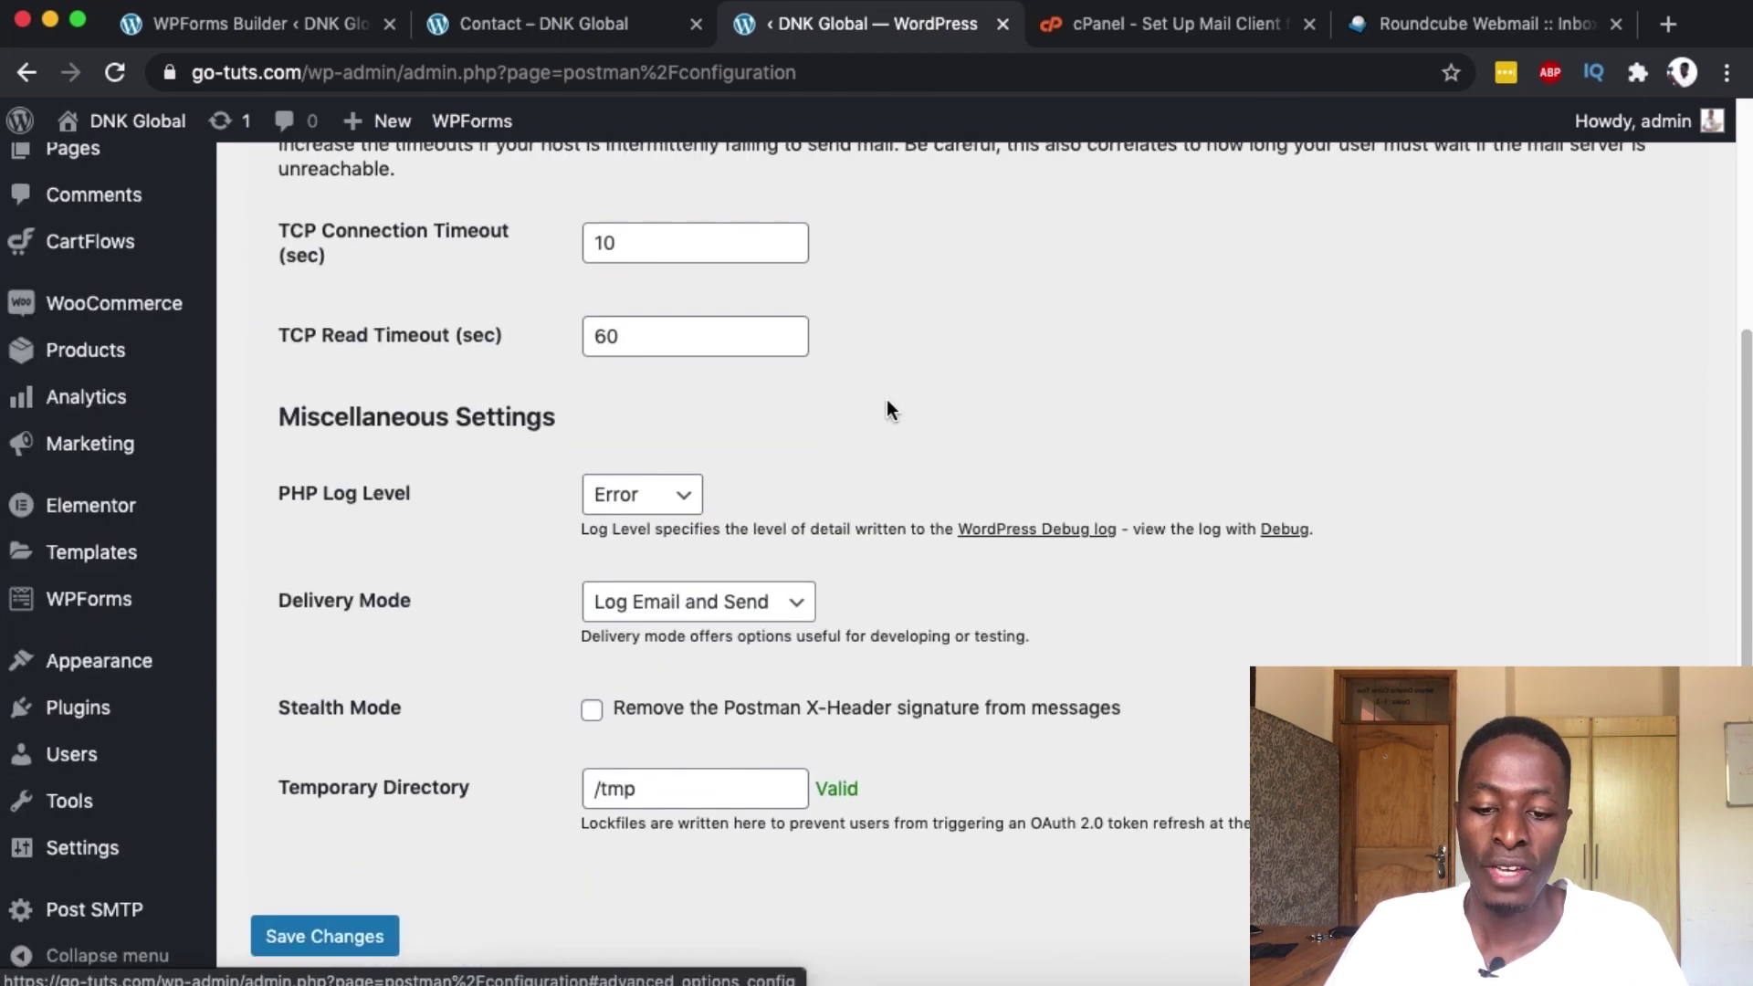
pyautogui.scroll(5, 903, 366)
# - Keep WP Admin Email as the failed-email notification service and save changes
pyautogui.click(949, 329)
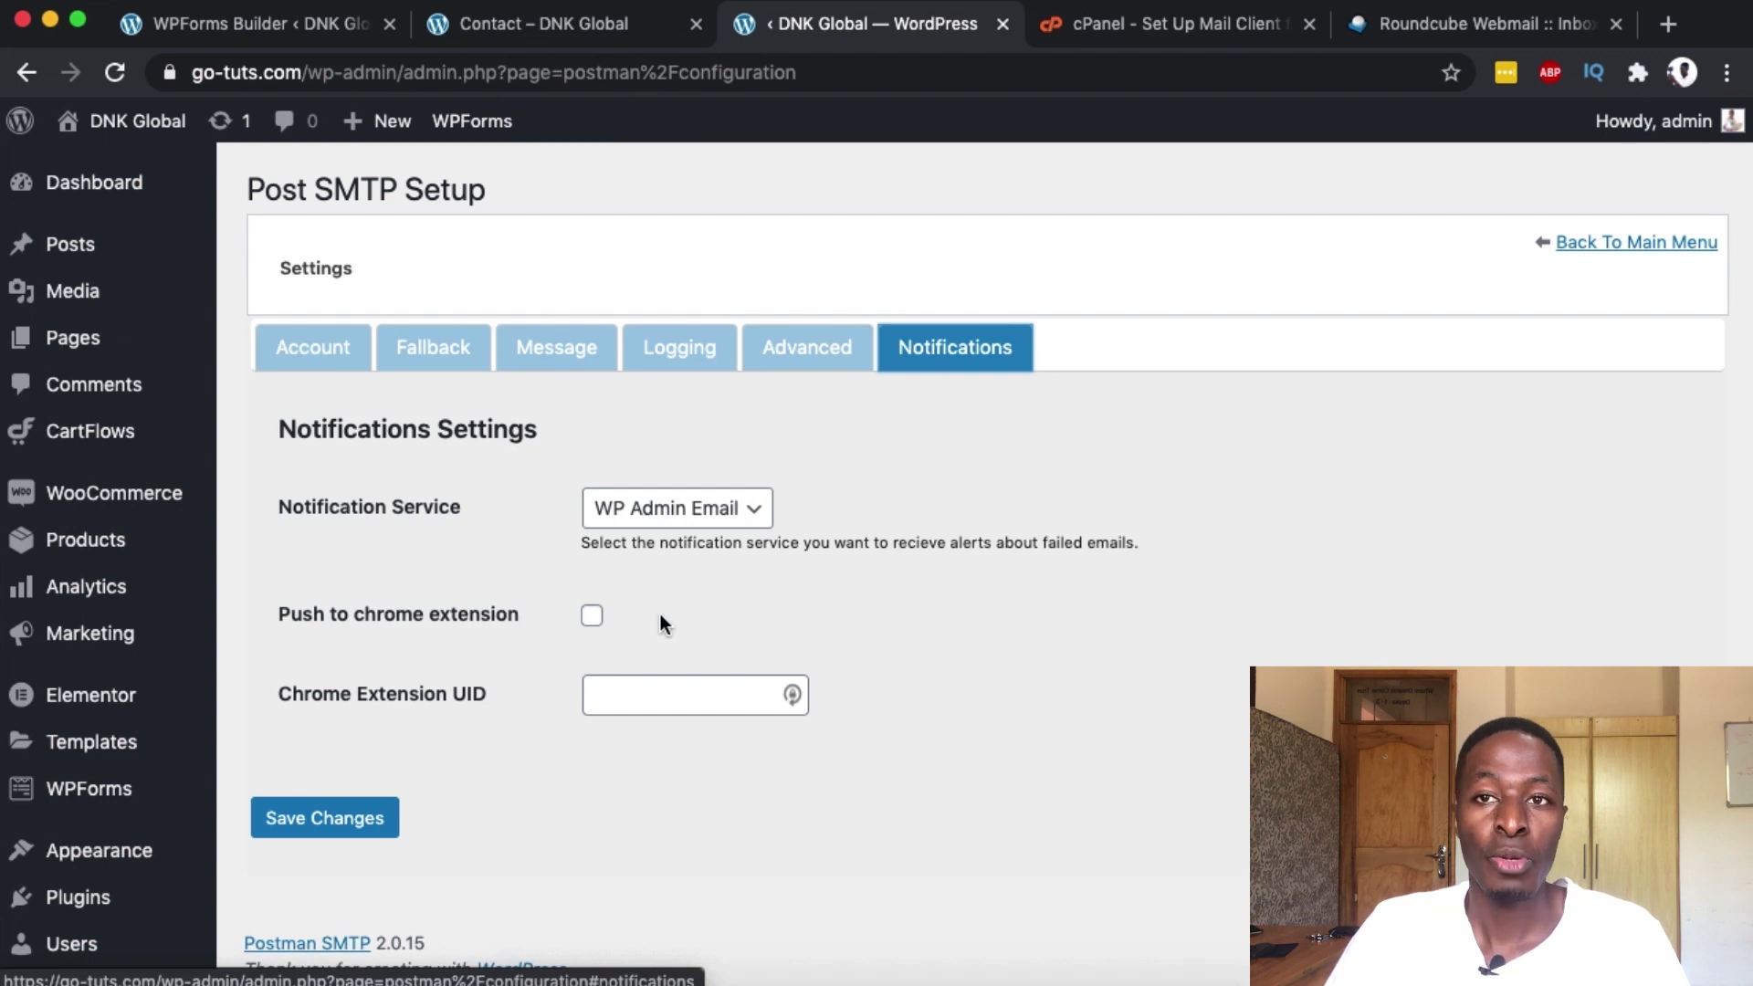
pyautogui.click(753, 510)
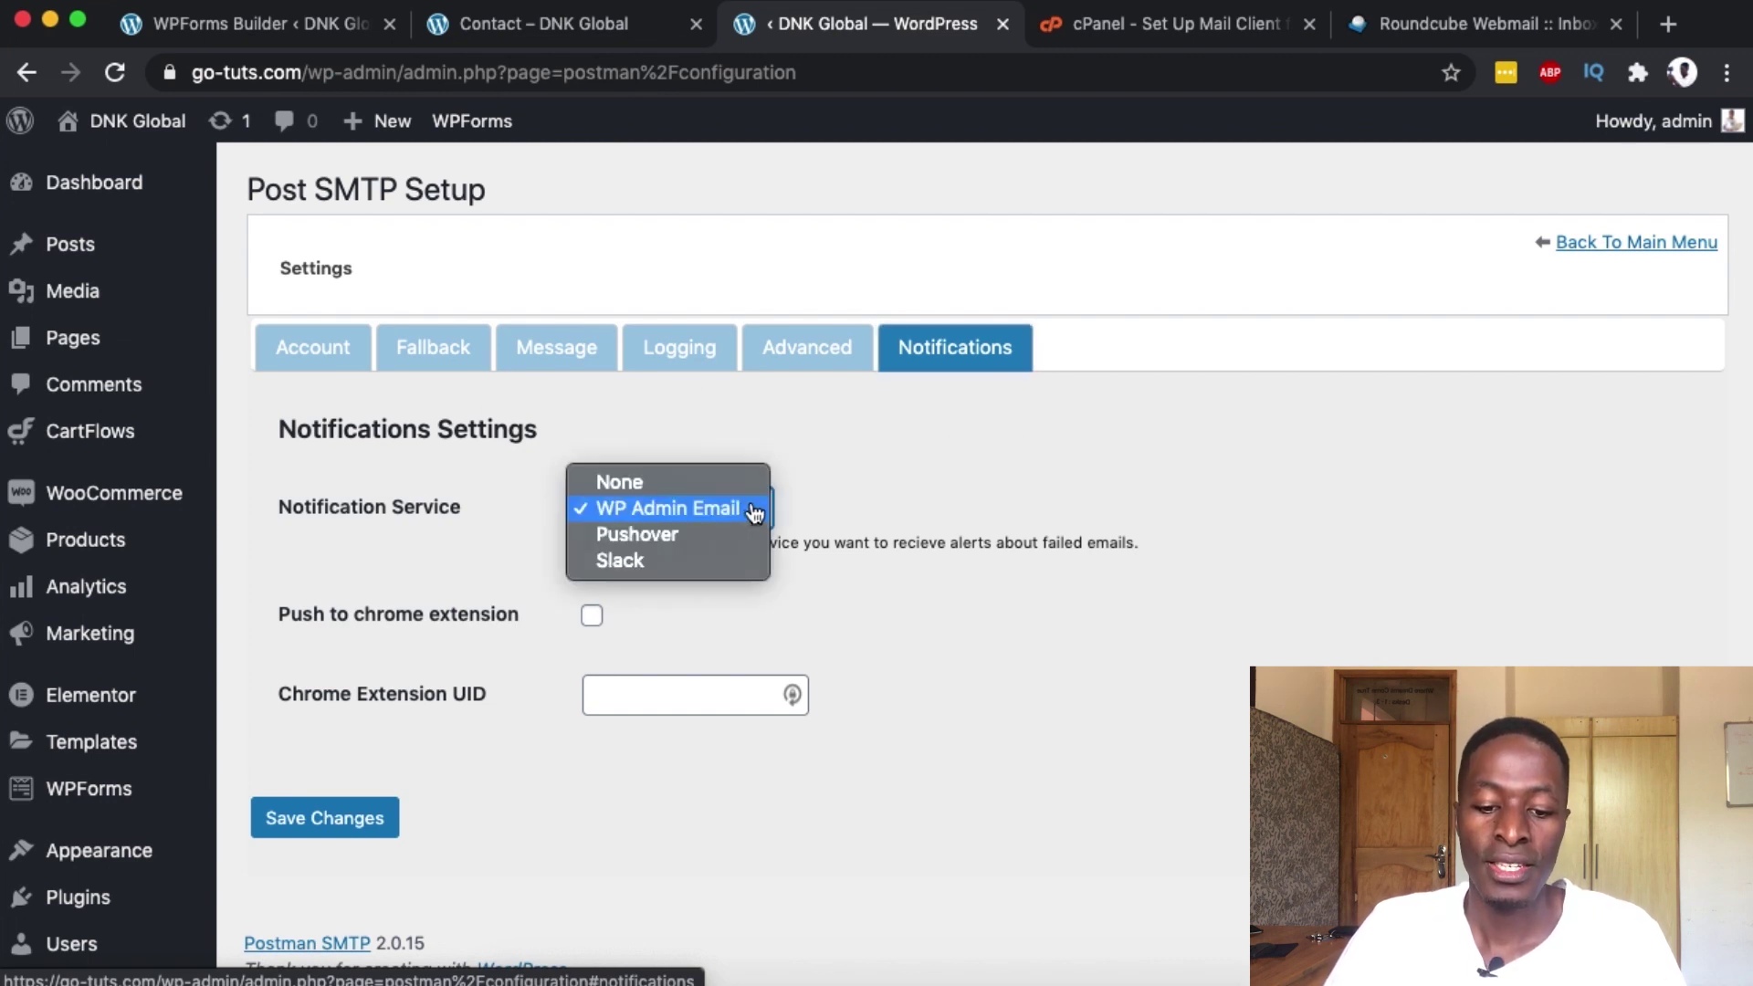
pyautogui.click(727, 521)
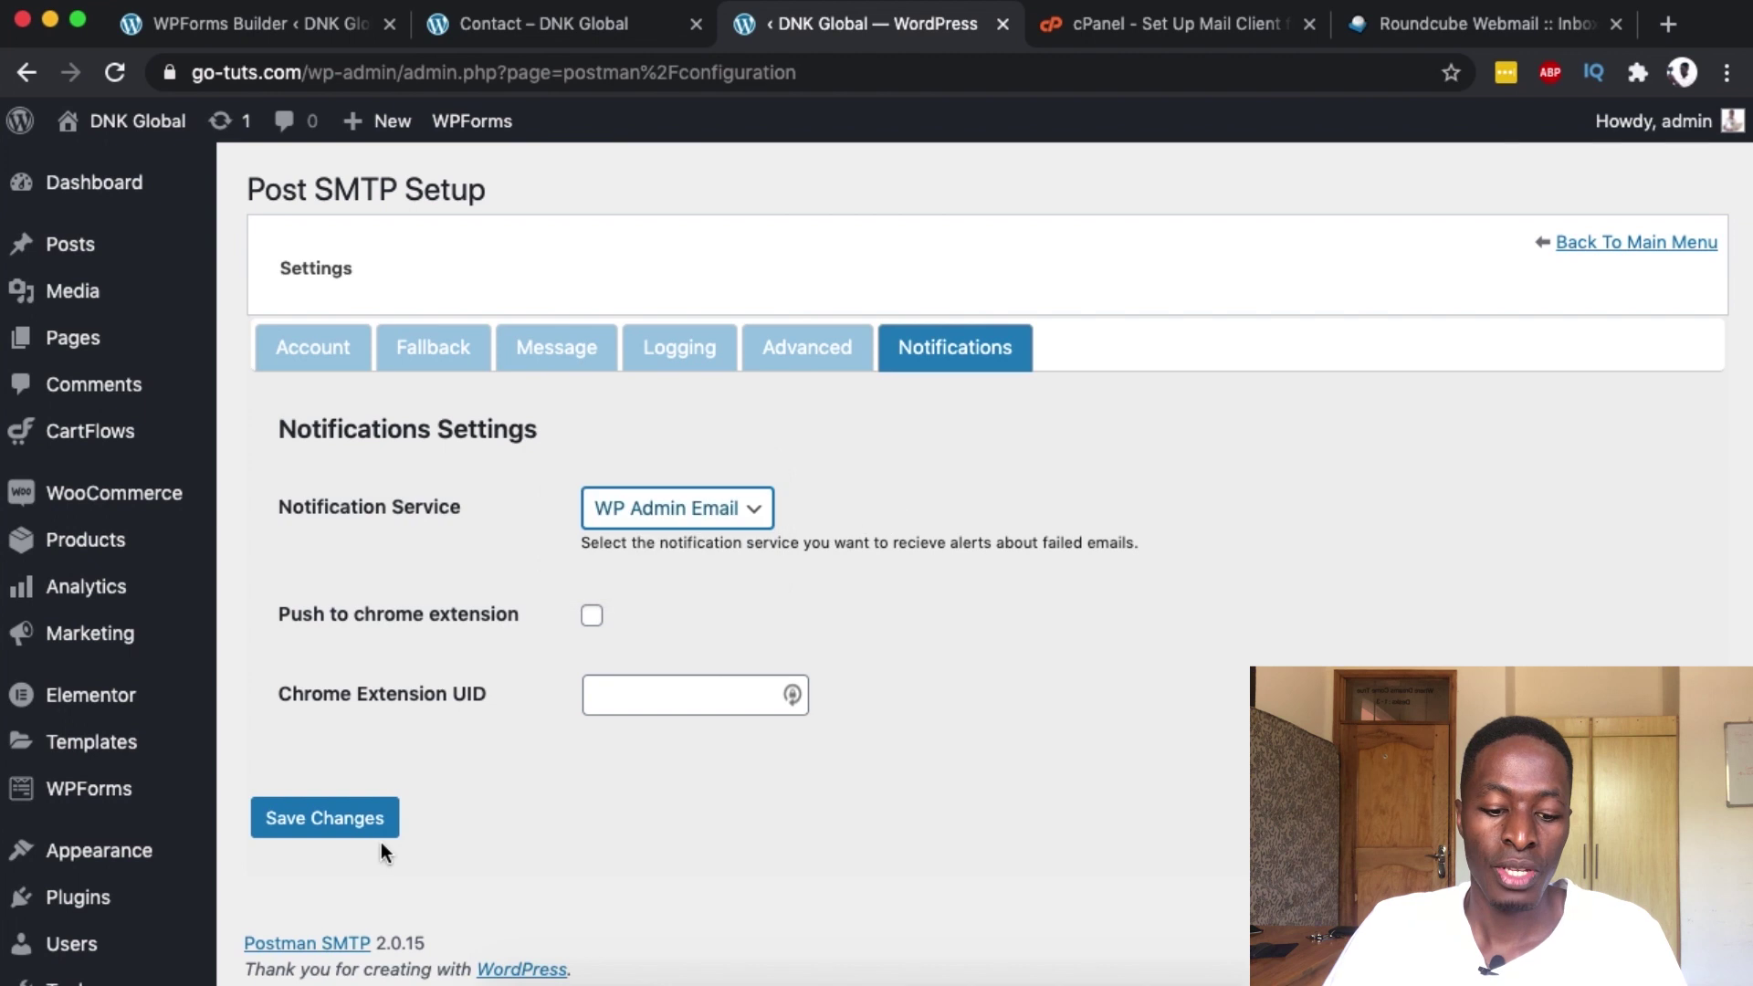
pyautogui.click(361, 824)
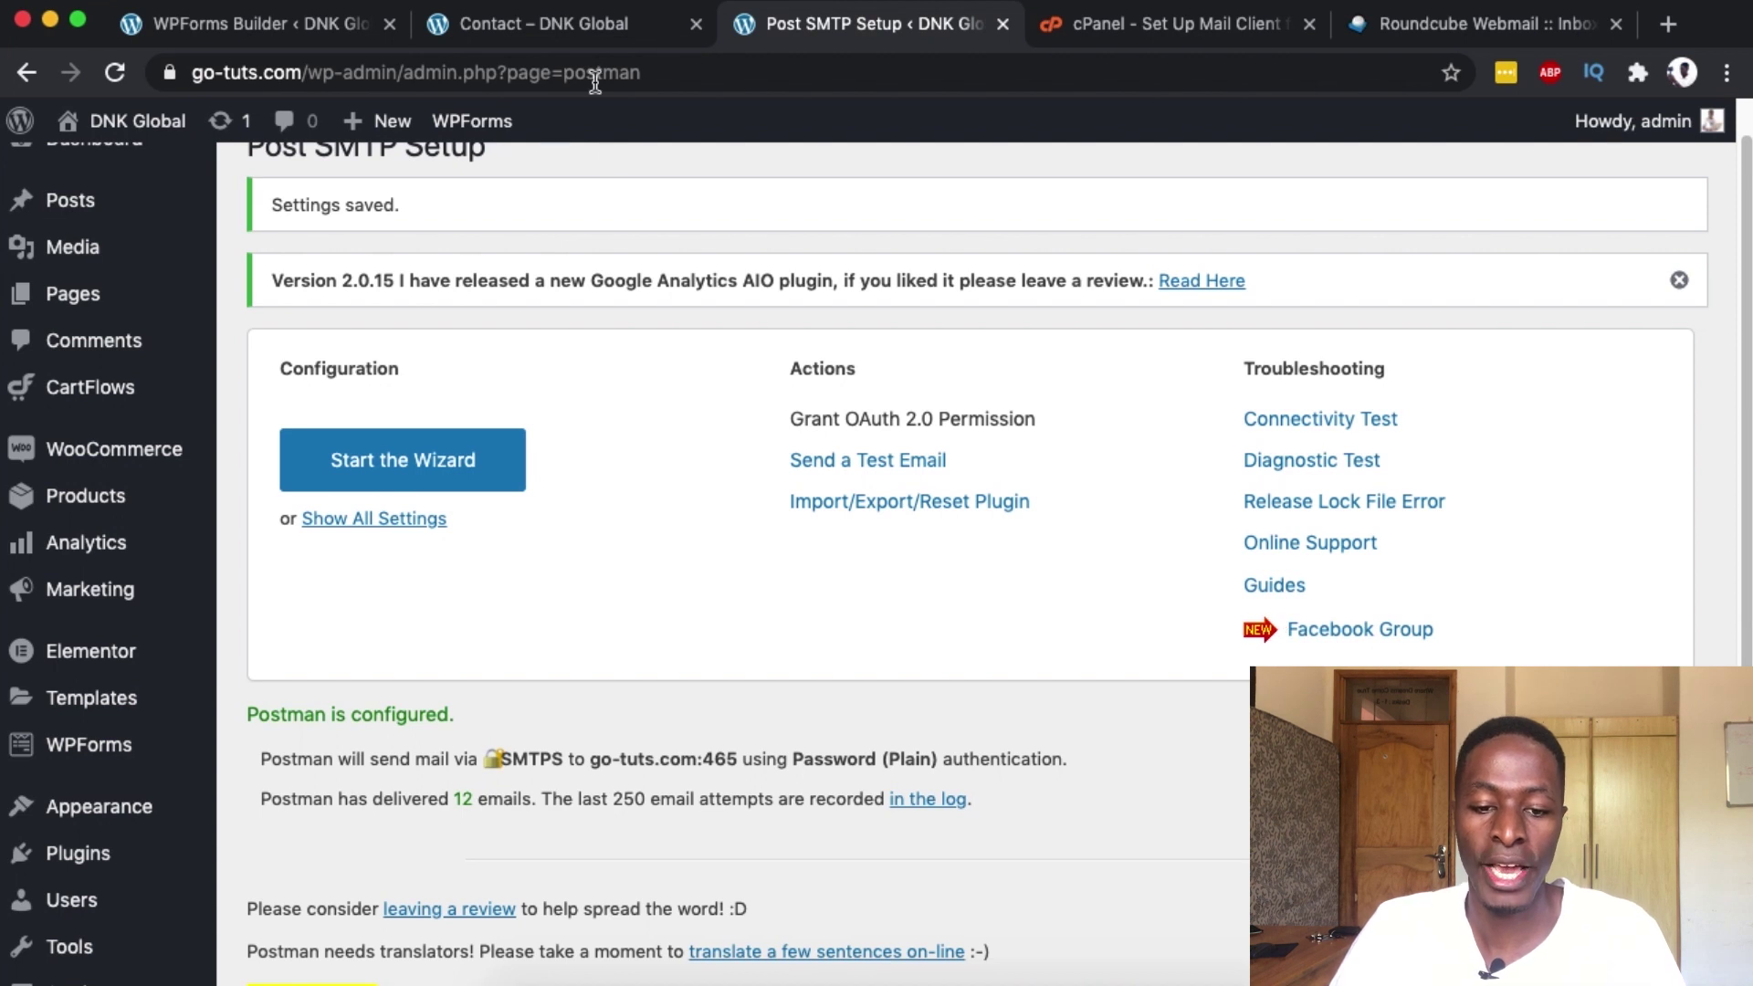
# - Enter the sender's full name, e-mail address and the subject 'Tutorial email'
pyautogui.click(566, 24)
pyautogui.press('BackSpace')
pyautogui.press('BackSpace')
pyautogui.write('T')
pyautogui.press('BackSpace')
pyautogui.write('Creator ')
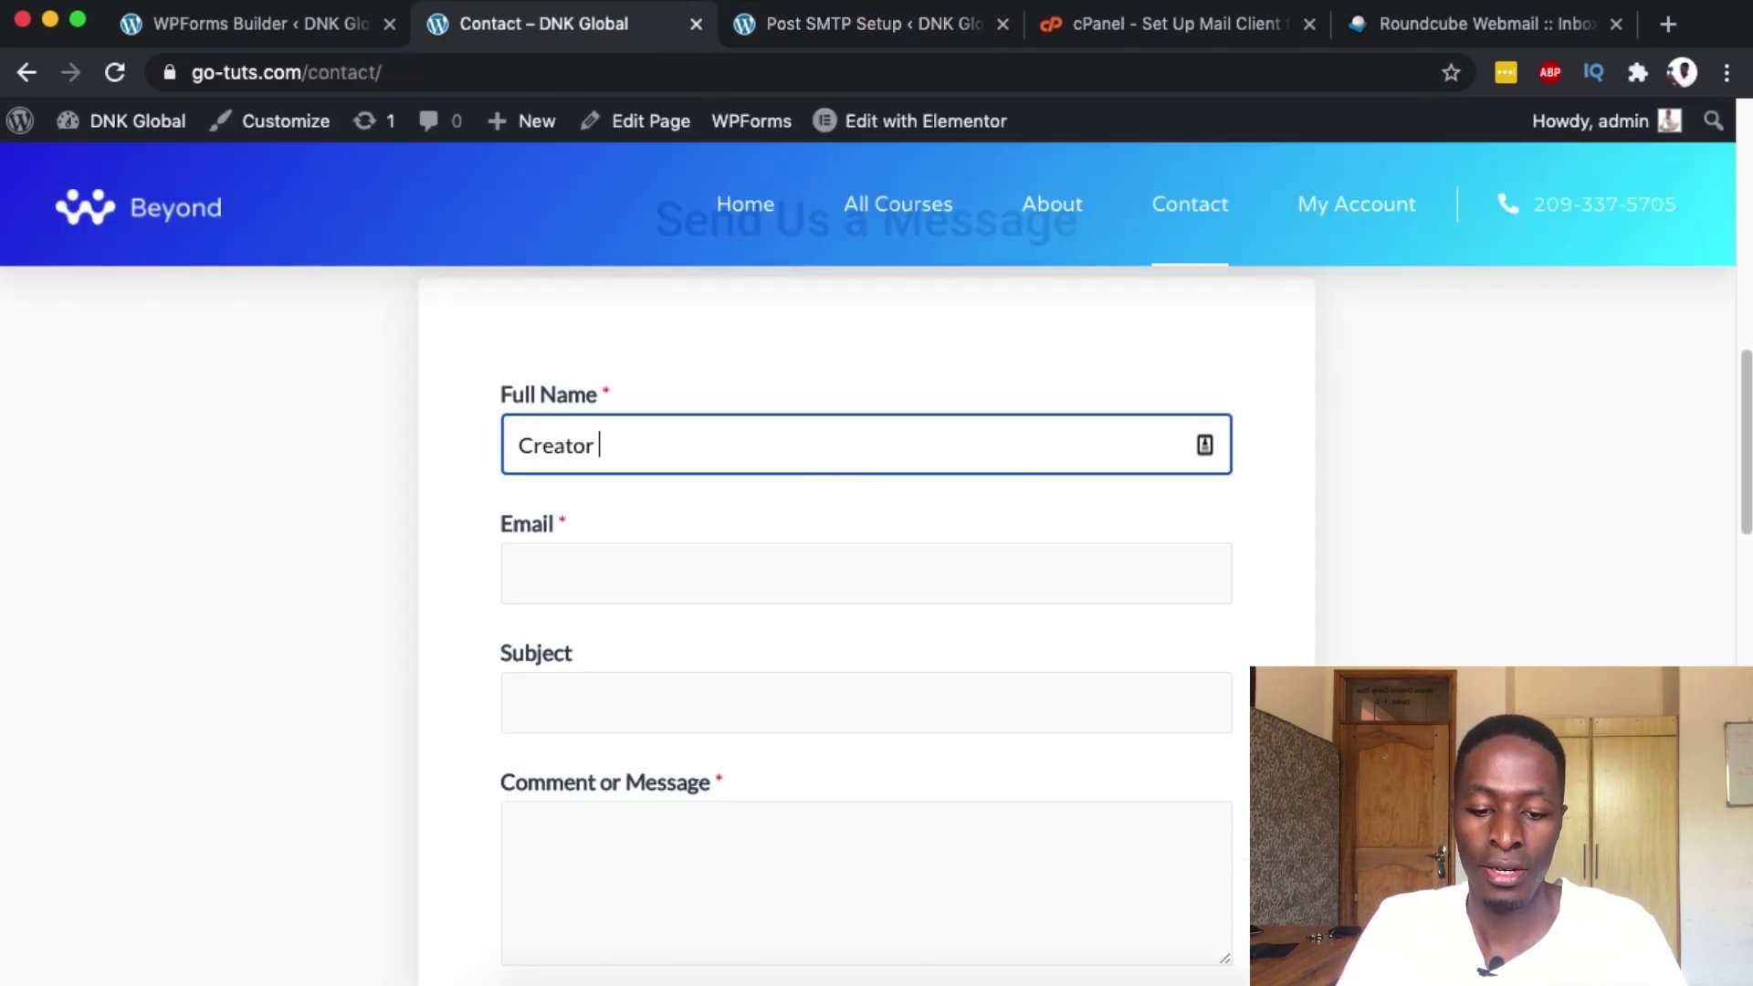
pyautogui.write('Hamz')
pyautogui.press('BackSpace')
pyautogui.write('za')
pyautogui.click(524, 570)
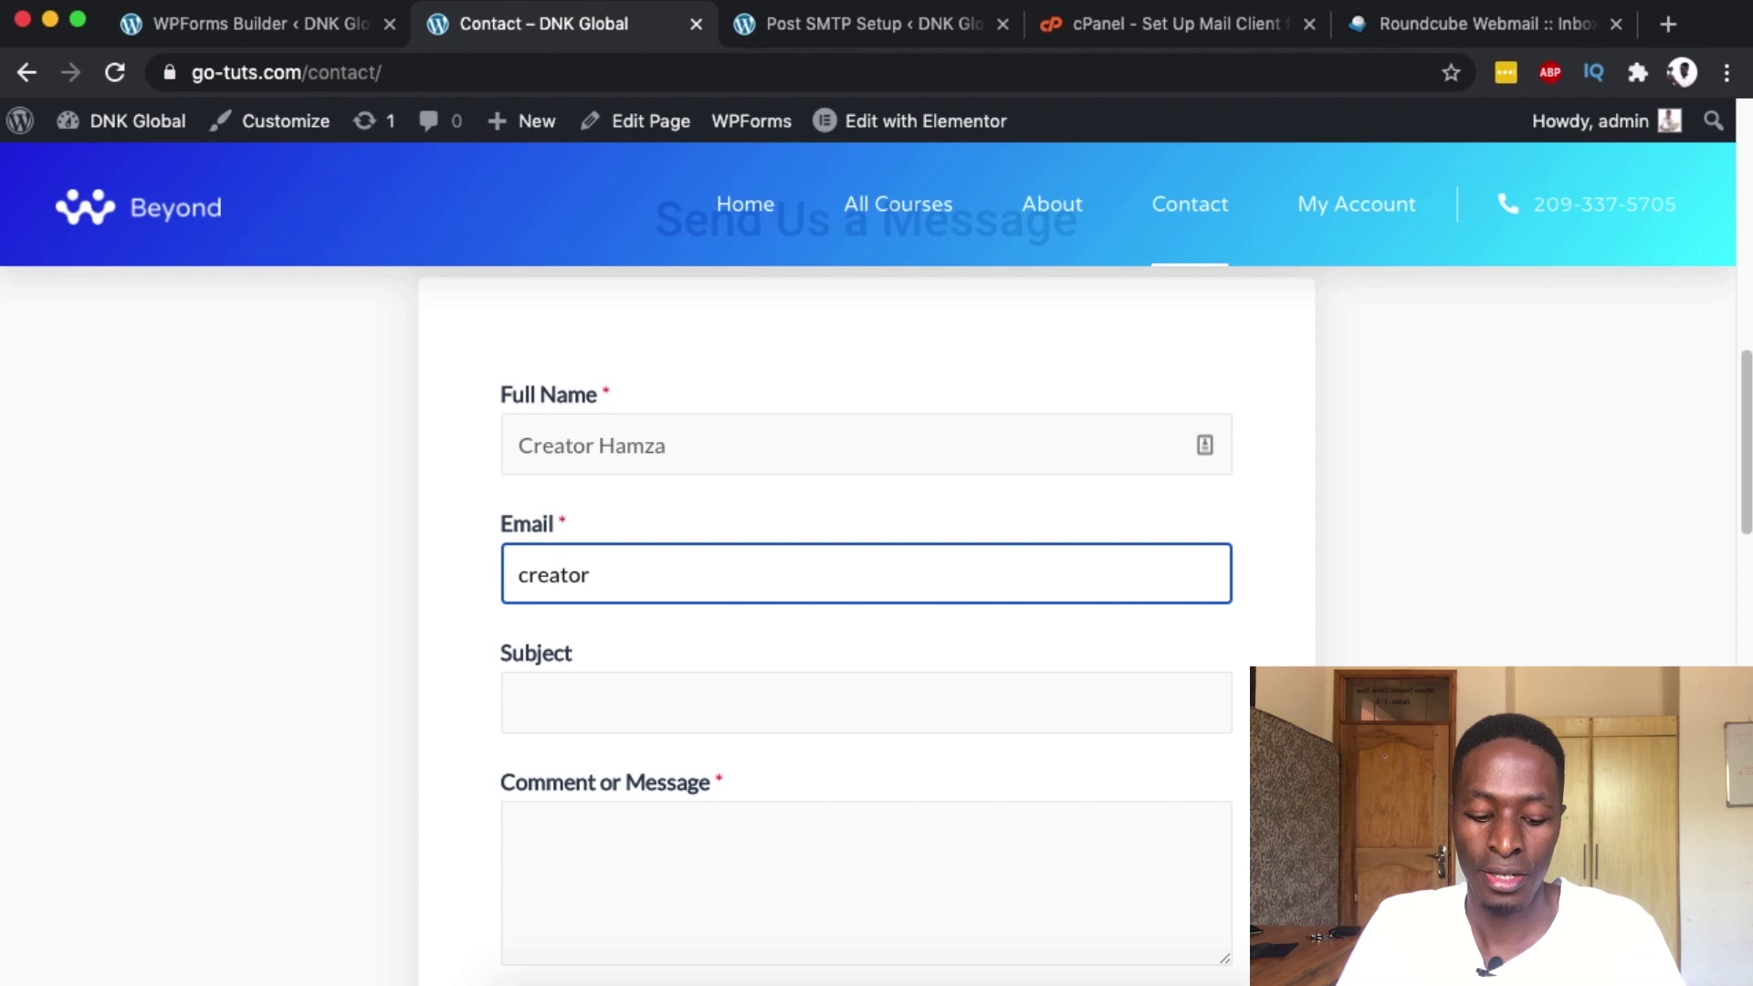
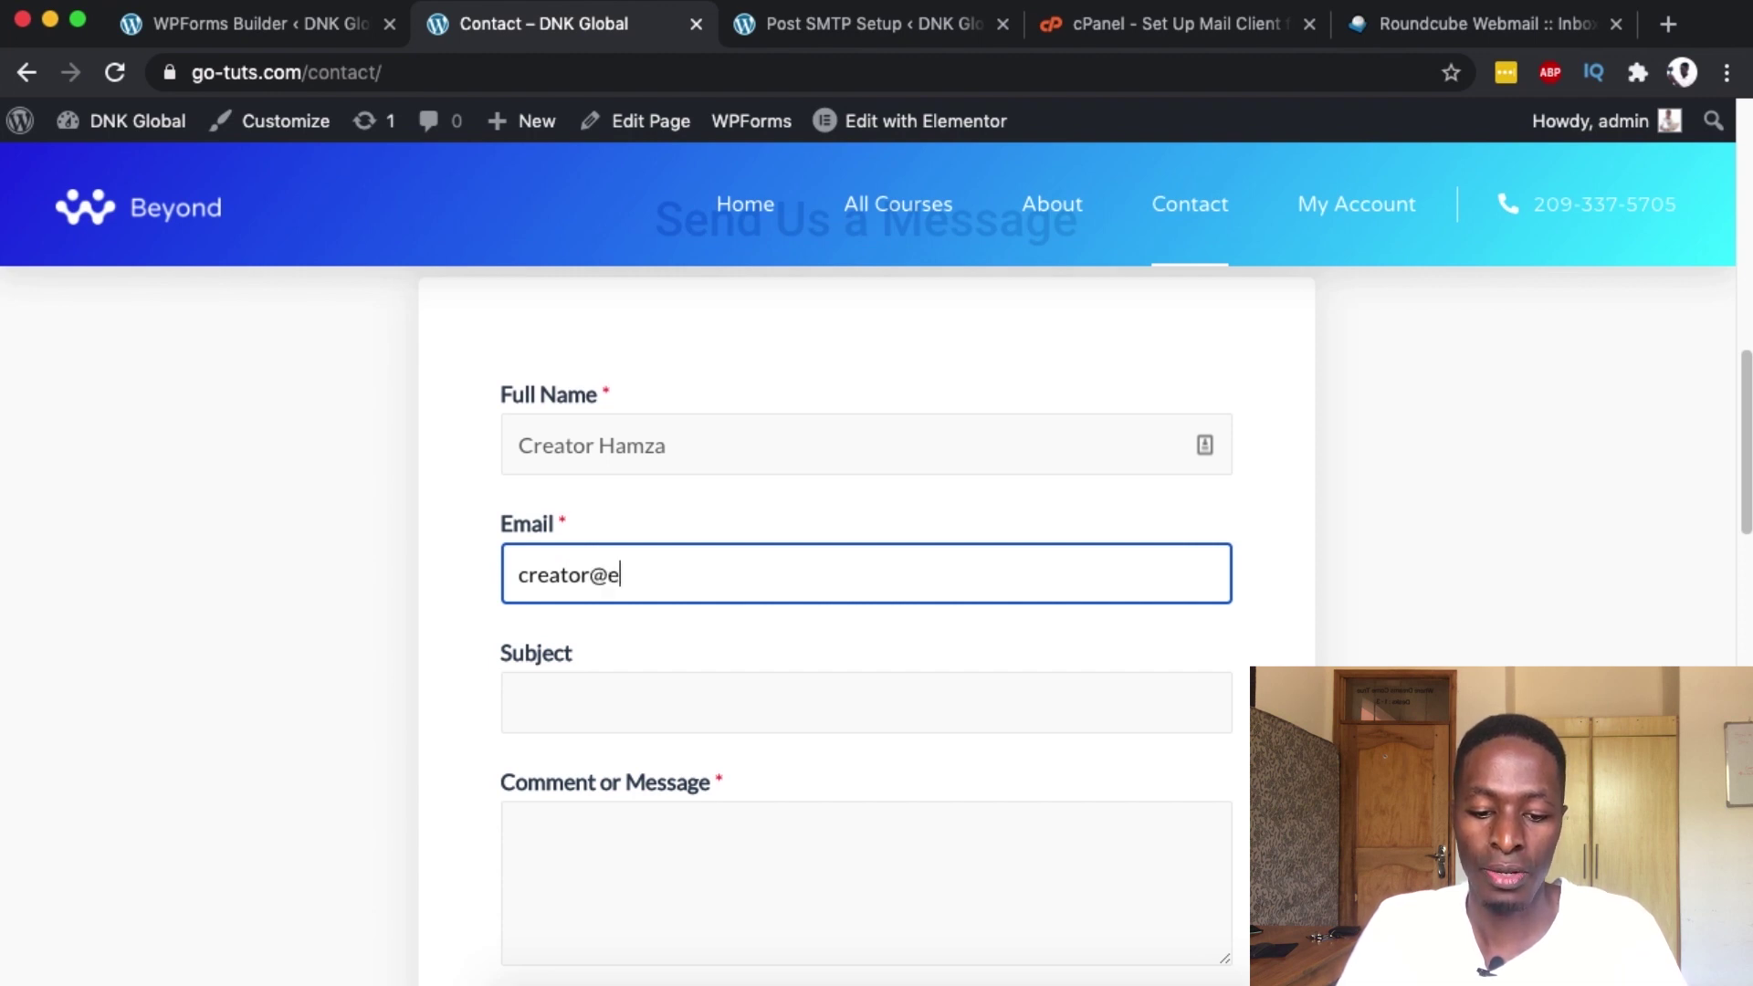
pyautogui.press('Tab')
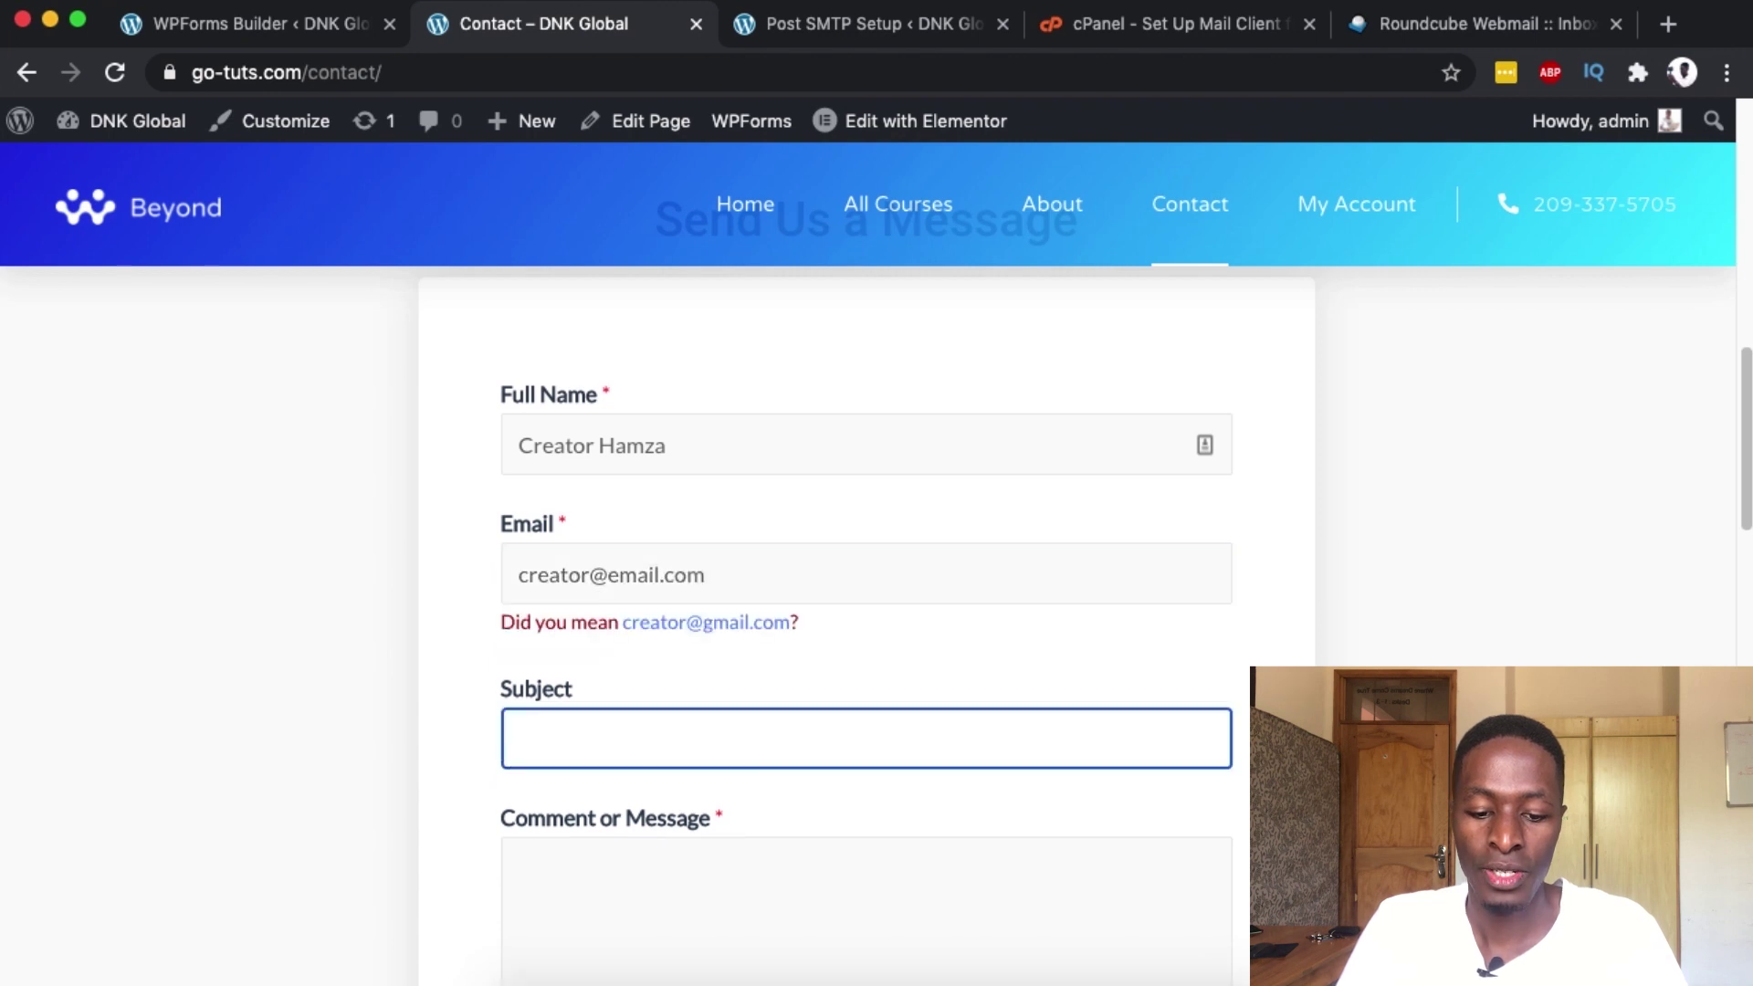
pyautogui.write('Test')
pyautogui.press('BackSpace')
pyautogui.press('BackSpace')
pyautogui.press('BackSpace')
pyautogui.press('BackSpace')
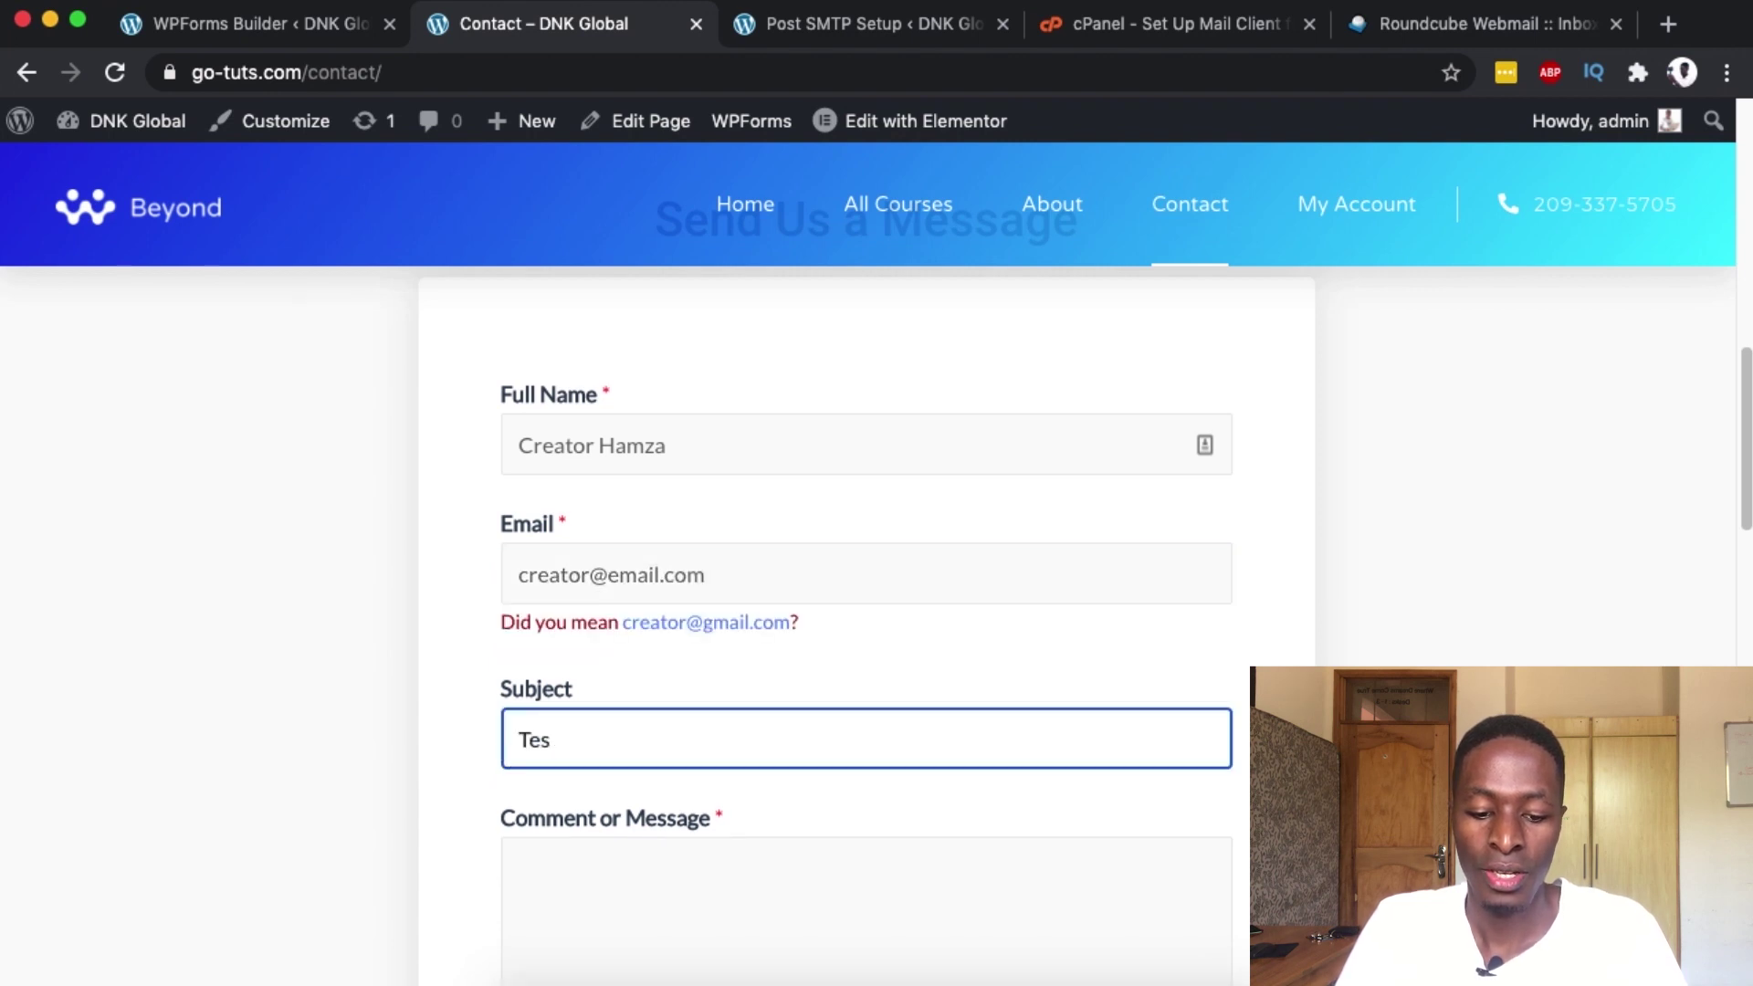
pyautogui.write('Tutori')
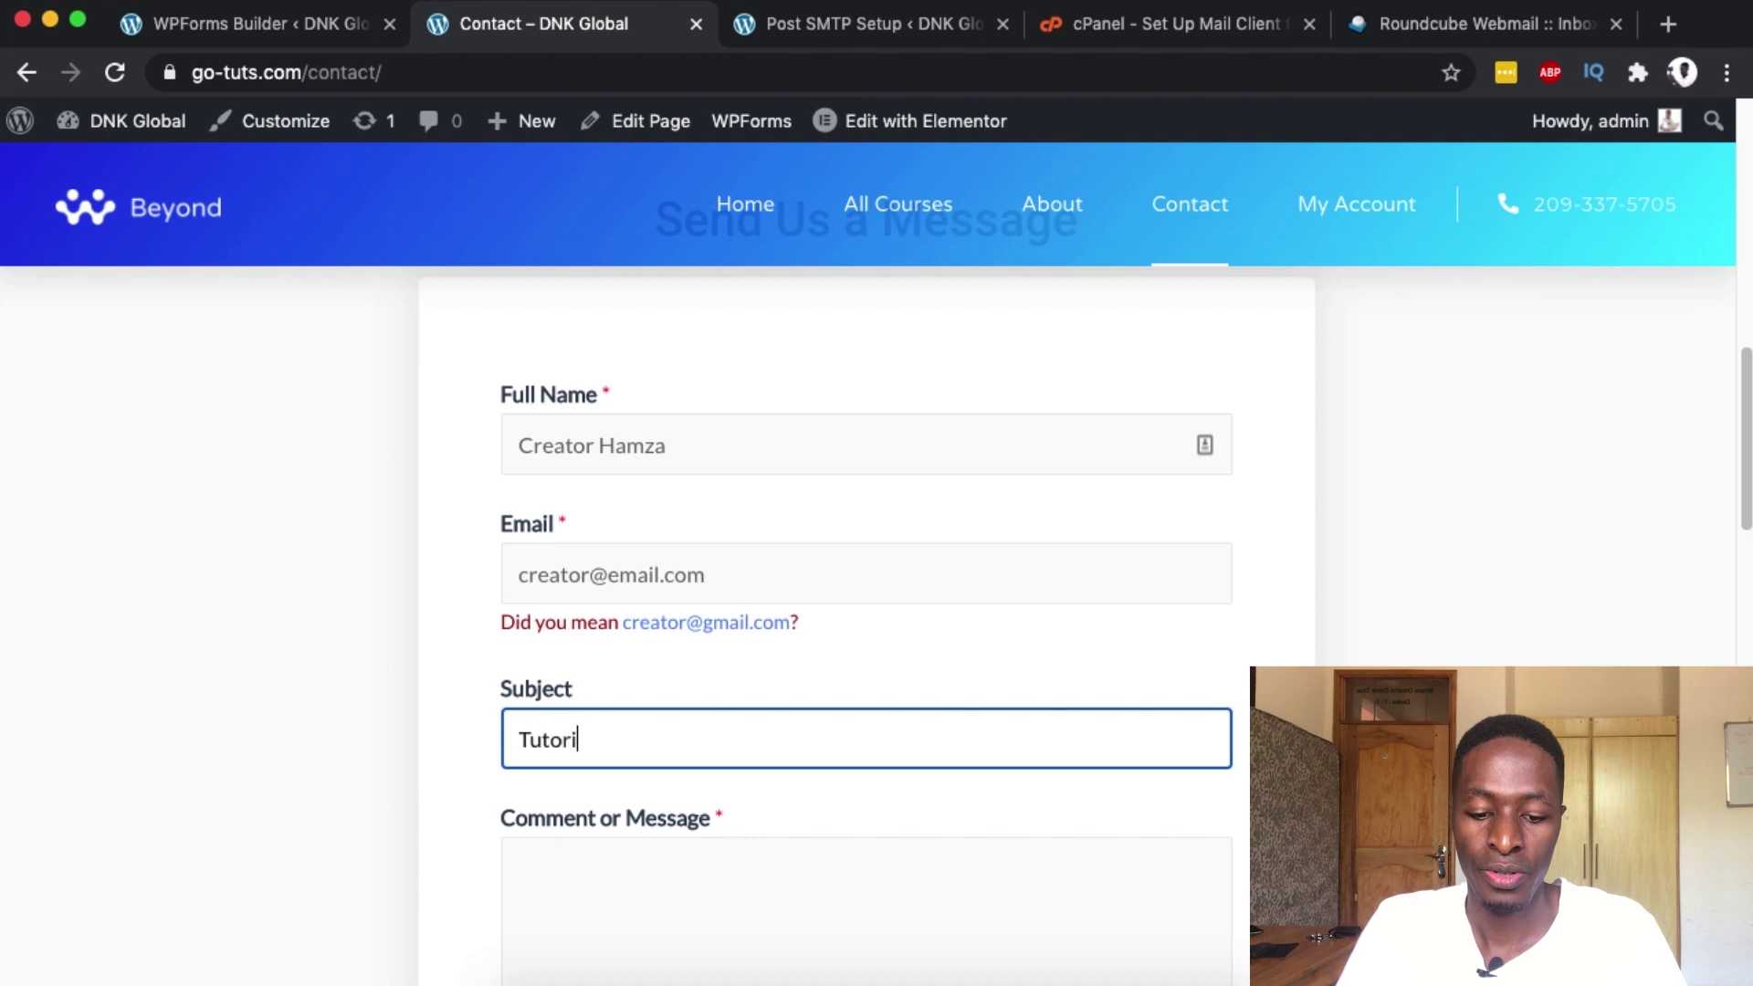
pyautogui.write('al email')
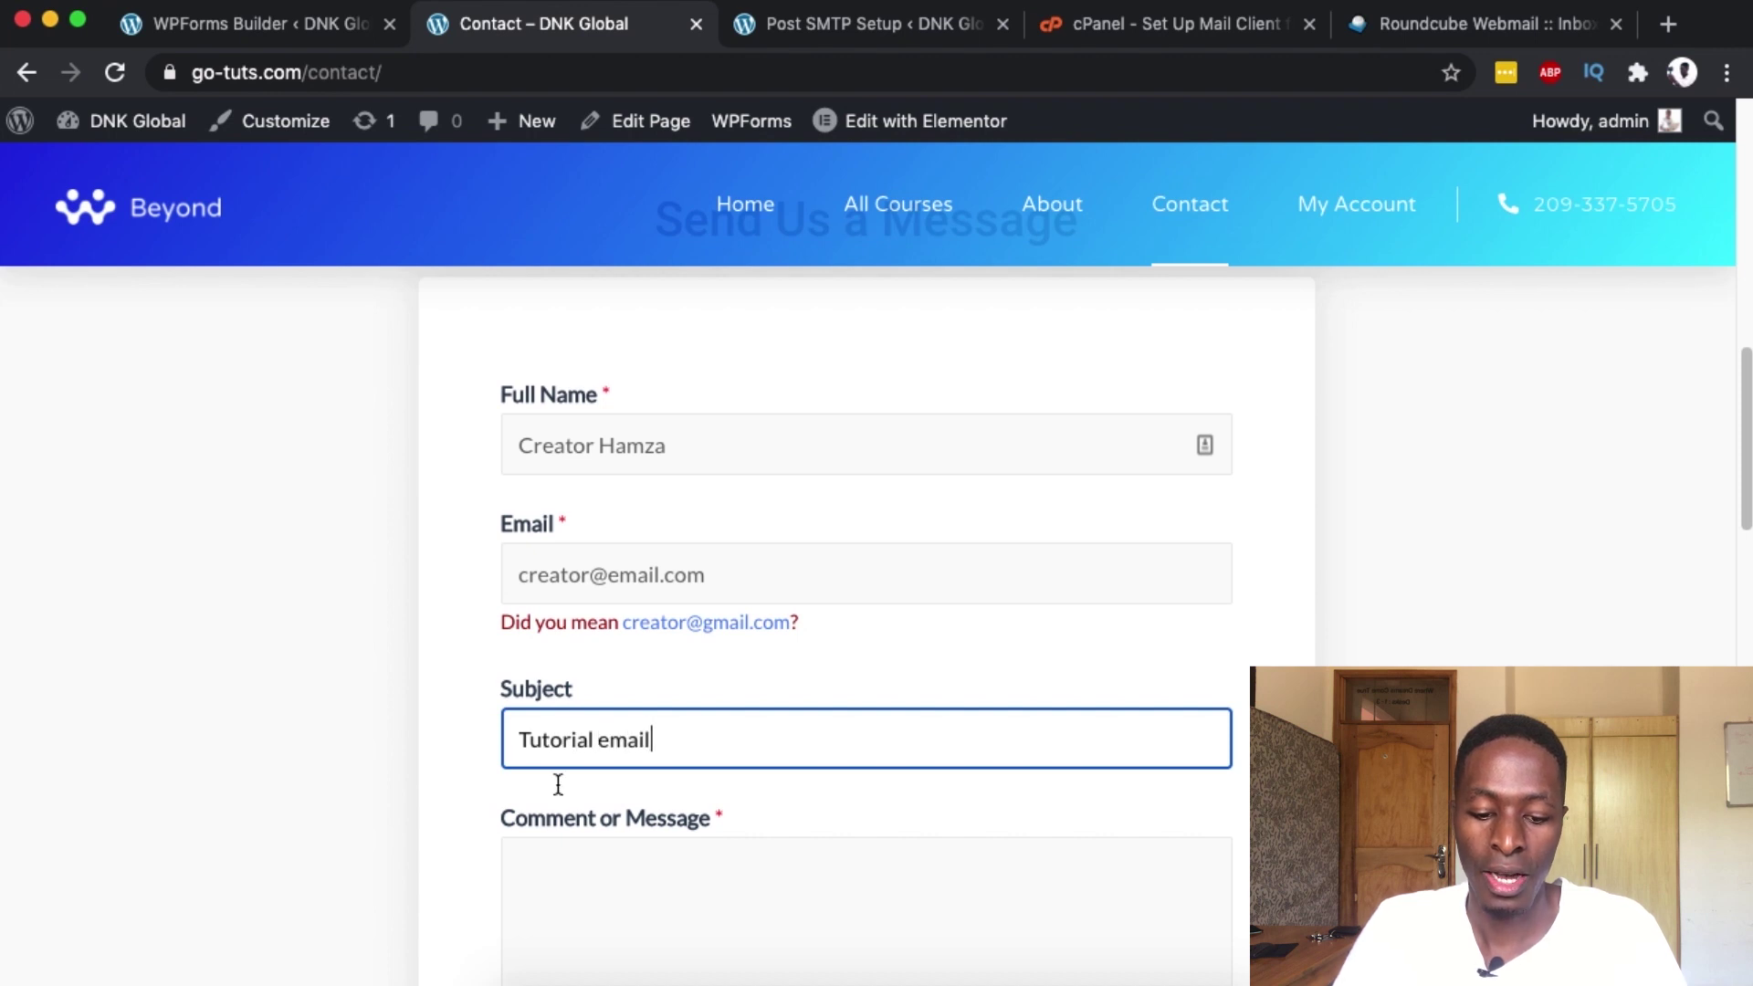
# - Write a test message about delivering with the right website name and send it
pyautogui.click(555, 865)
pyautogui.scroll(-3, 555, 863)
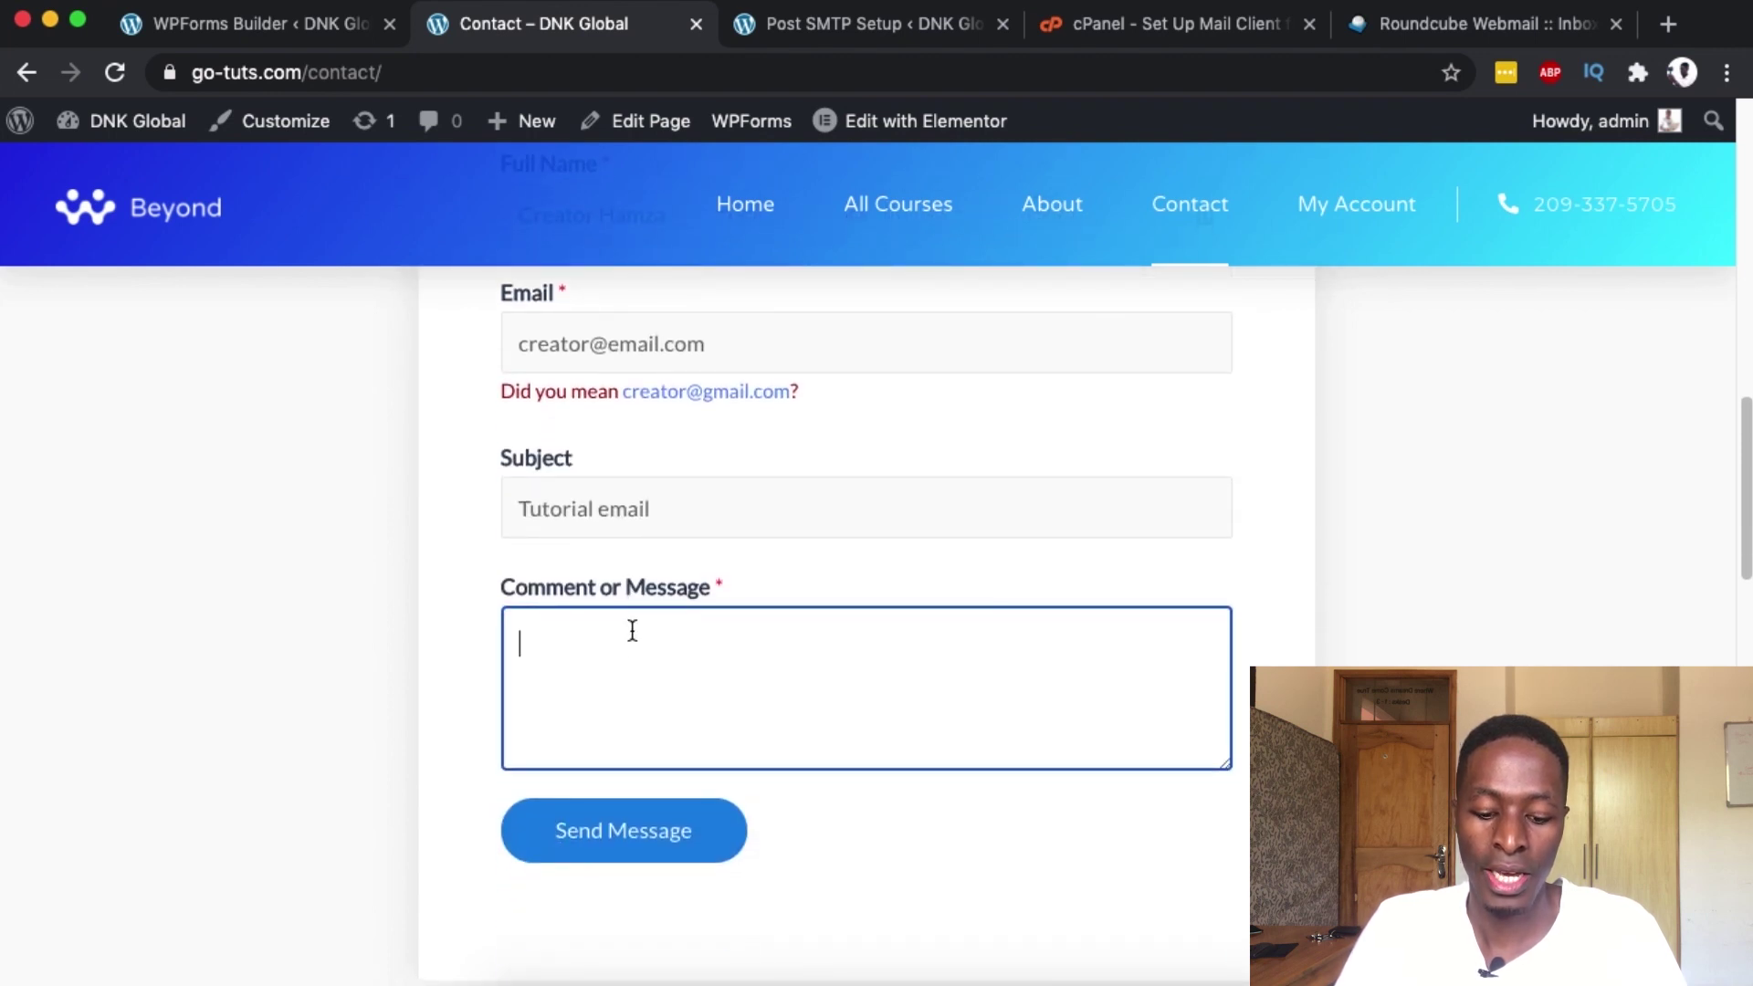
pyautogui.write('Ho')
pyautogui.press('BackSpace')
pyautogui.press('BackSpace')
pyautogui.write('Am testing')
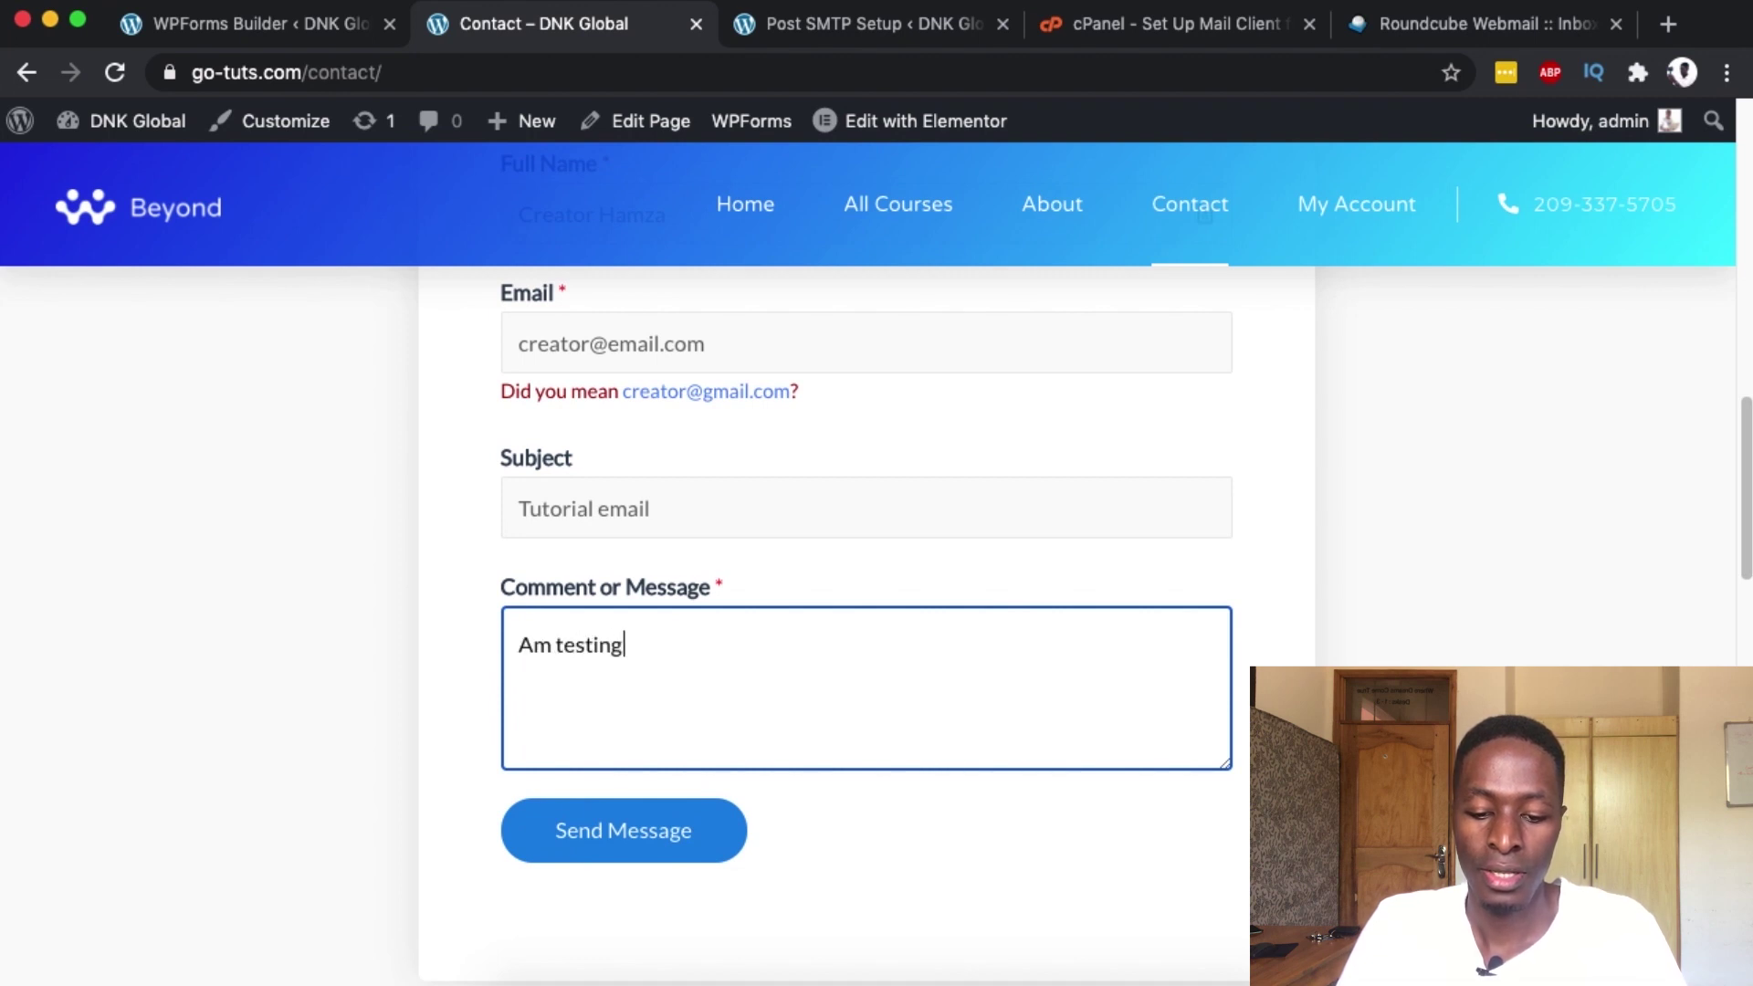
pyautogui.write(' this form t')
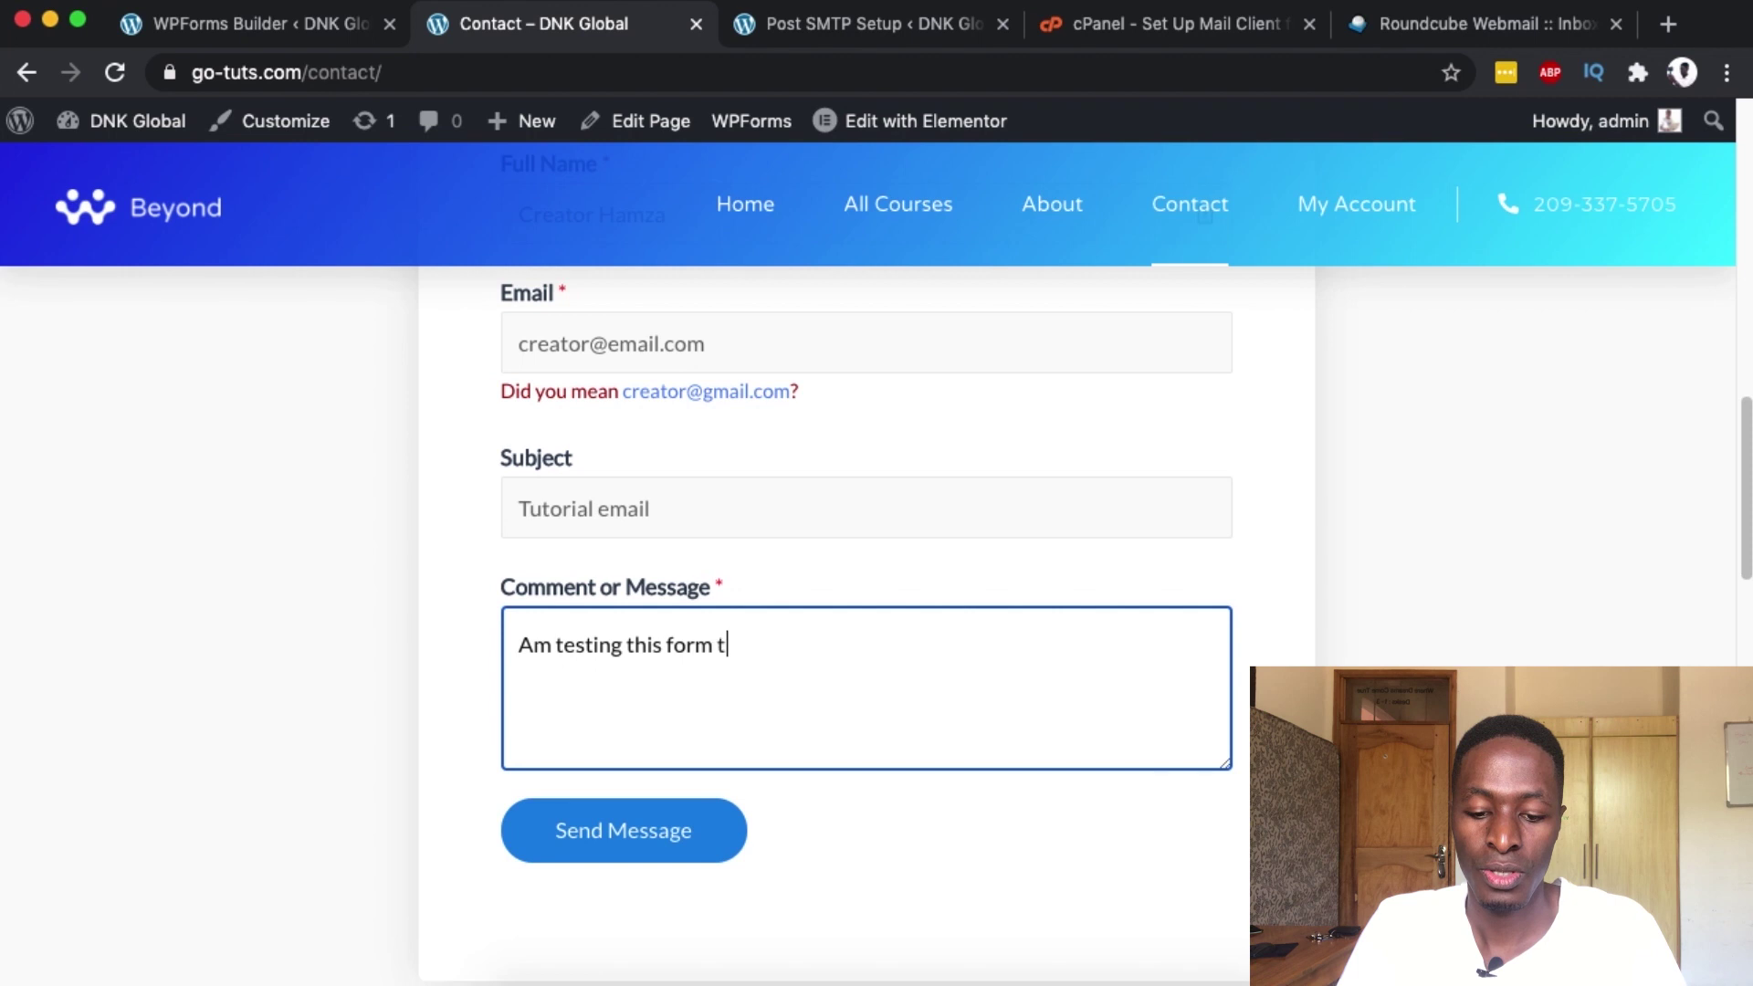
pyautogui.write('o see that i')
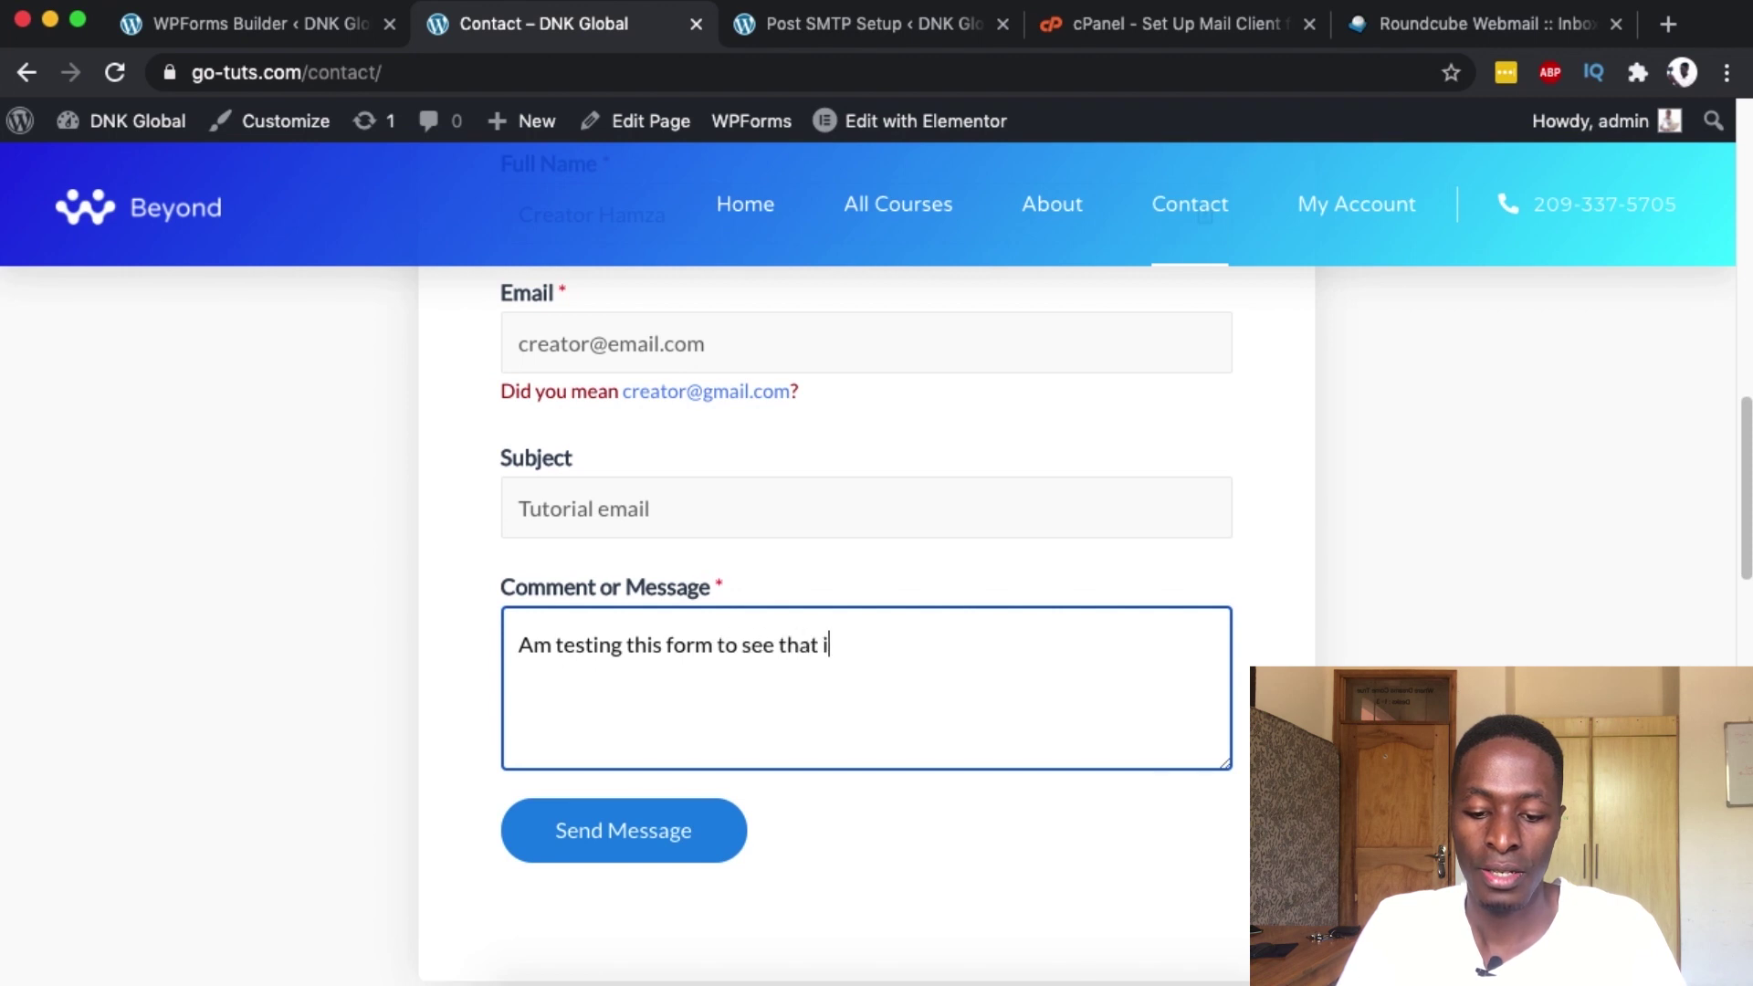
pyautogui.write('t deli')
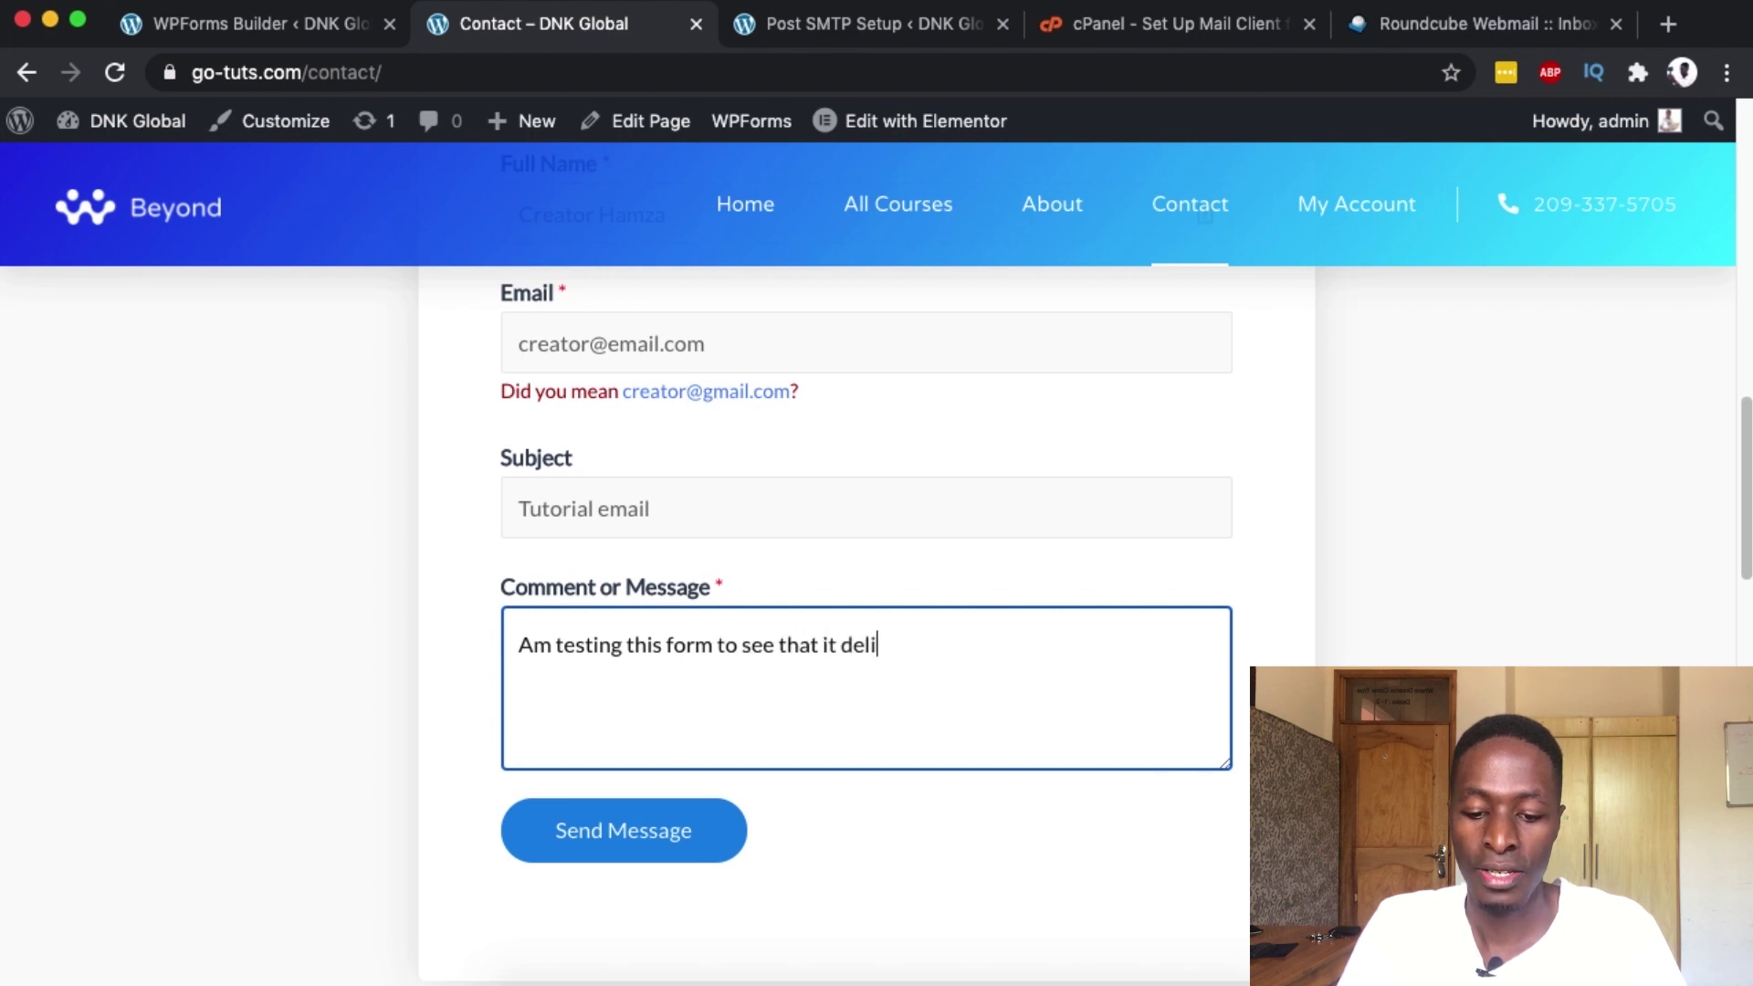
pyautogui.write('vers to write')
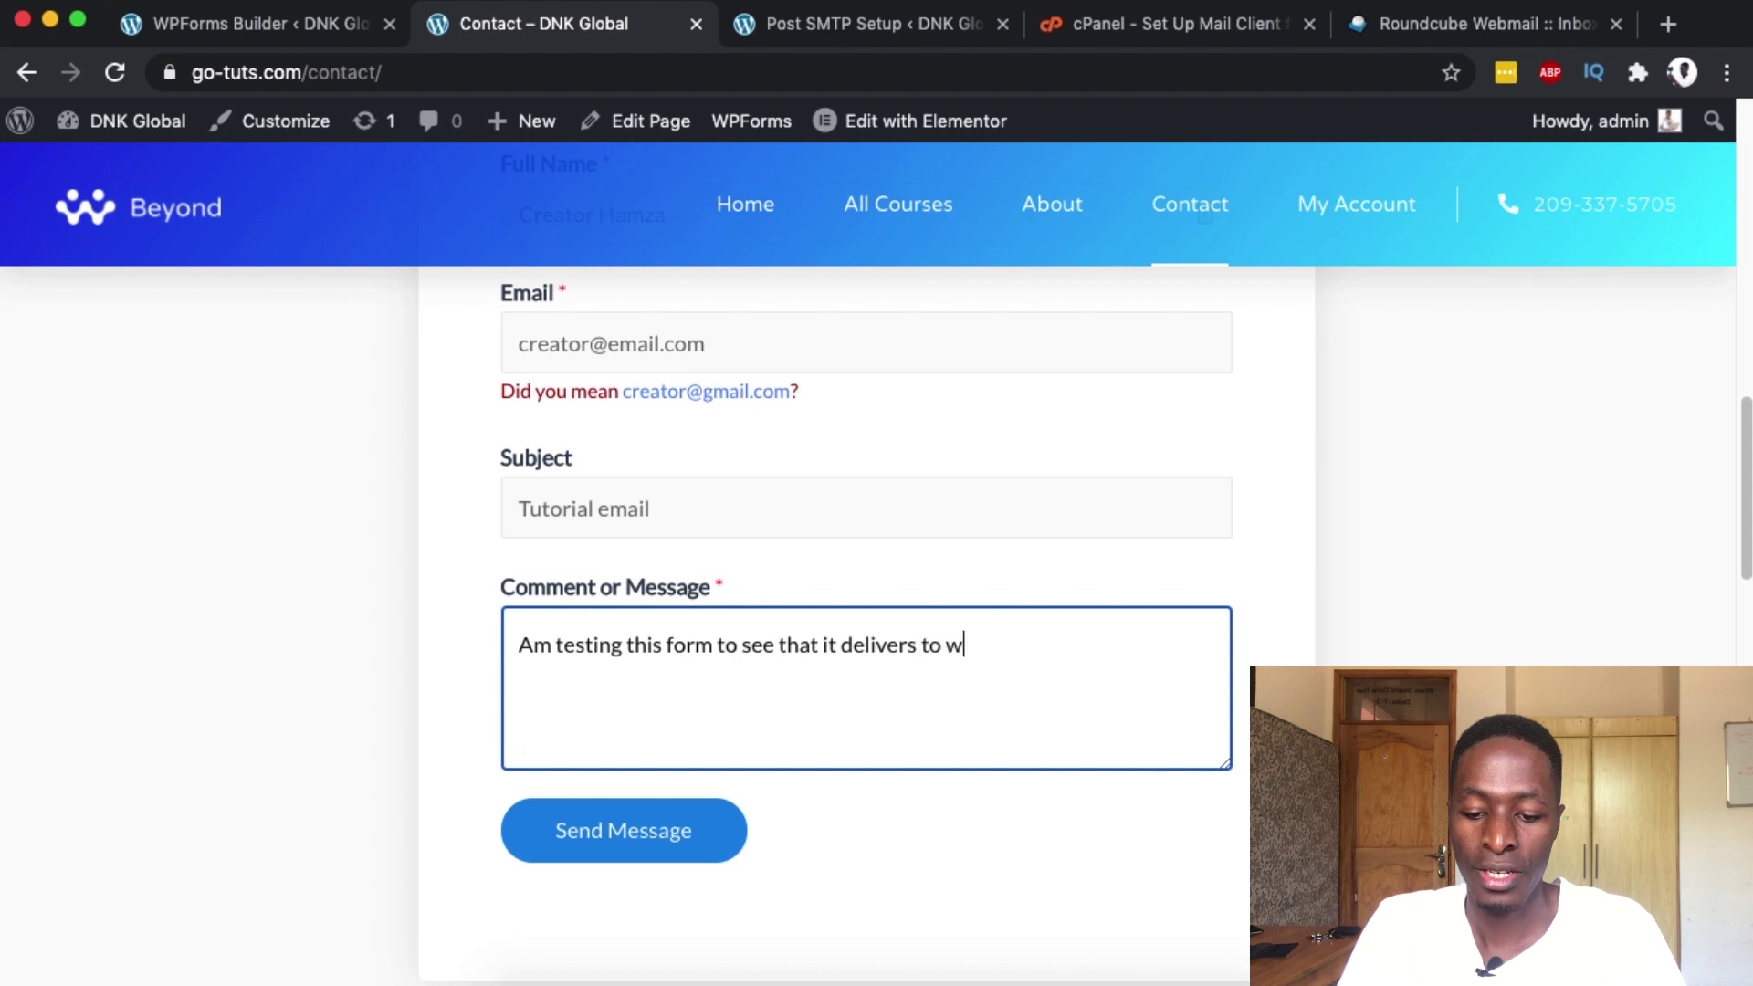
pyautogui.press('BackSpace')
pyautogui.press('BackSpace')
pyautogui.press('BackSpace')
pyautogui.press('BackSpace')
pyautogui.press('BackSpace')
pyautogui.press('BackSpace')
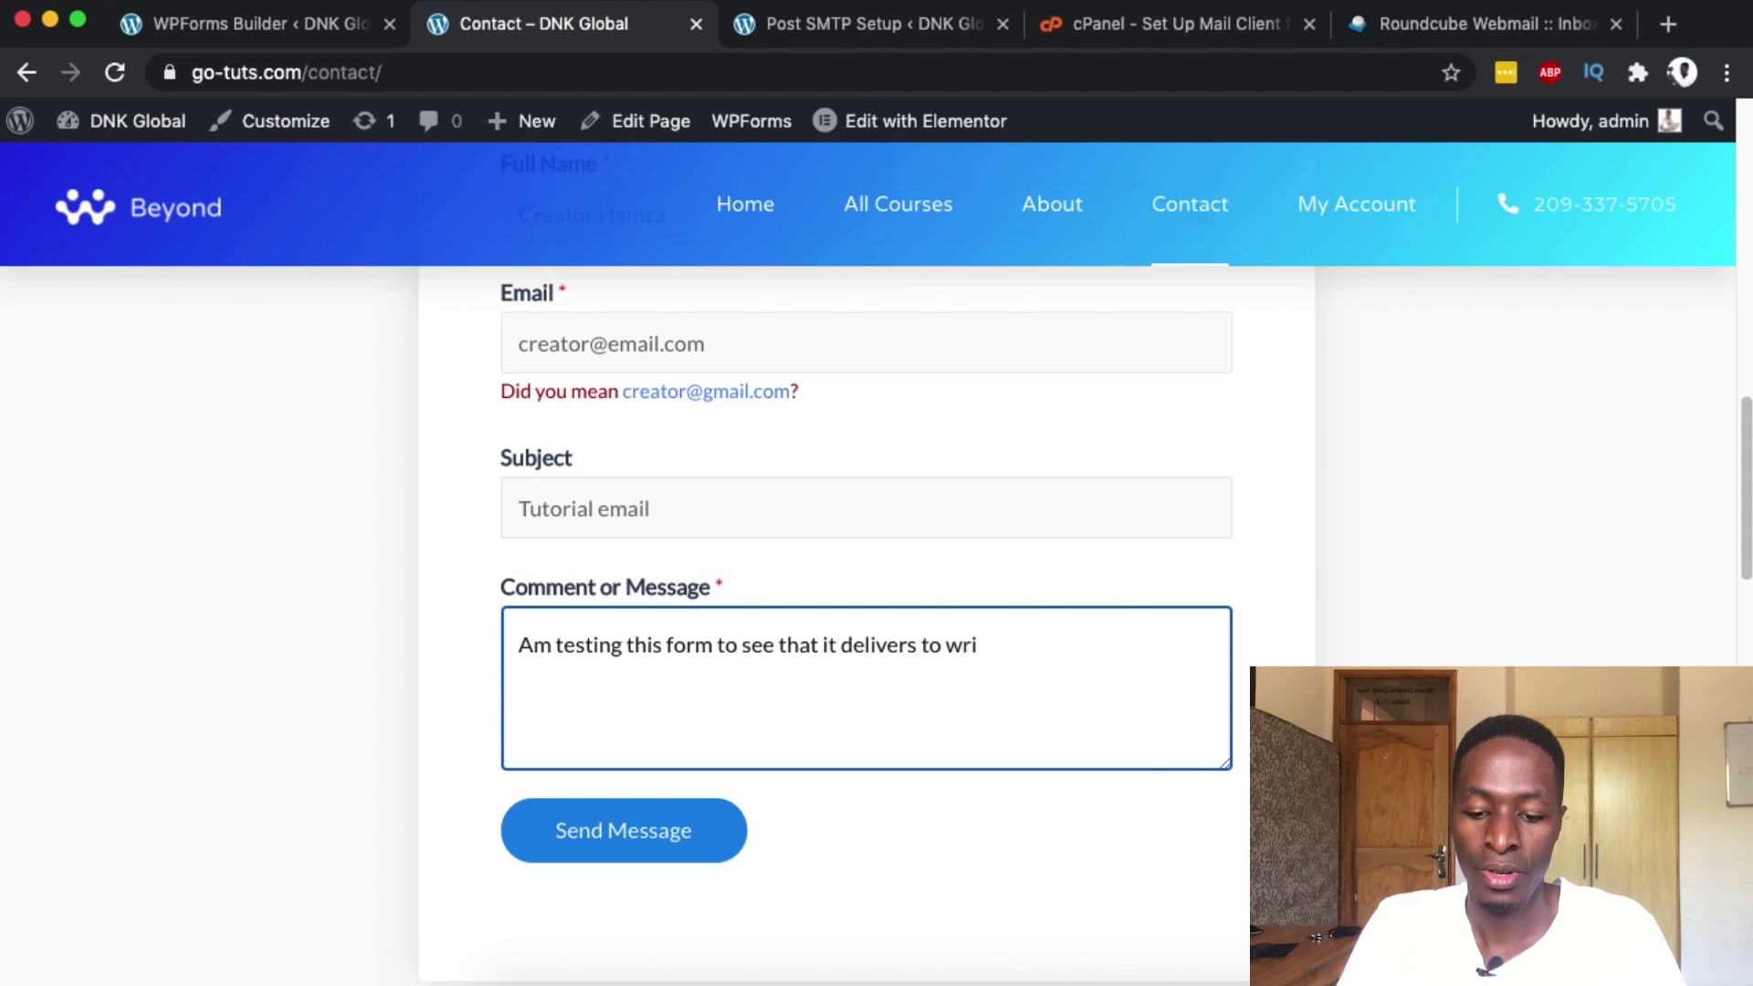
pyautogui.write('right website name')
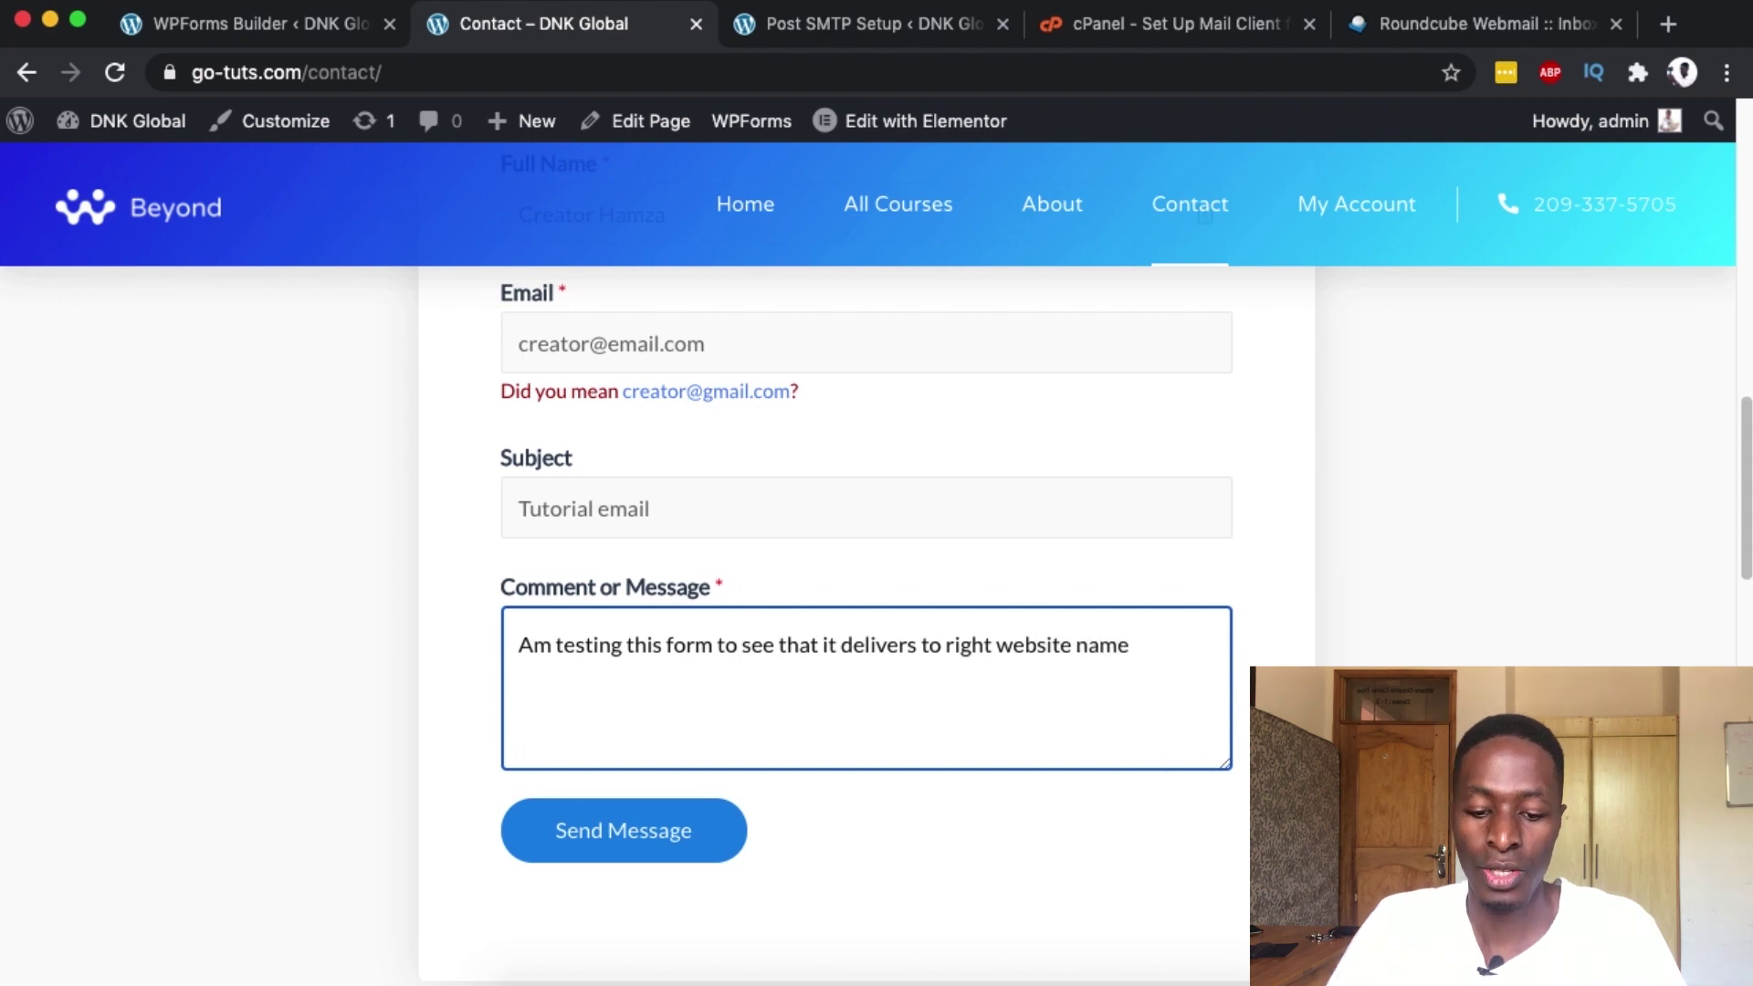
pyautogui.click(626, 835)
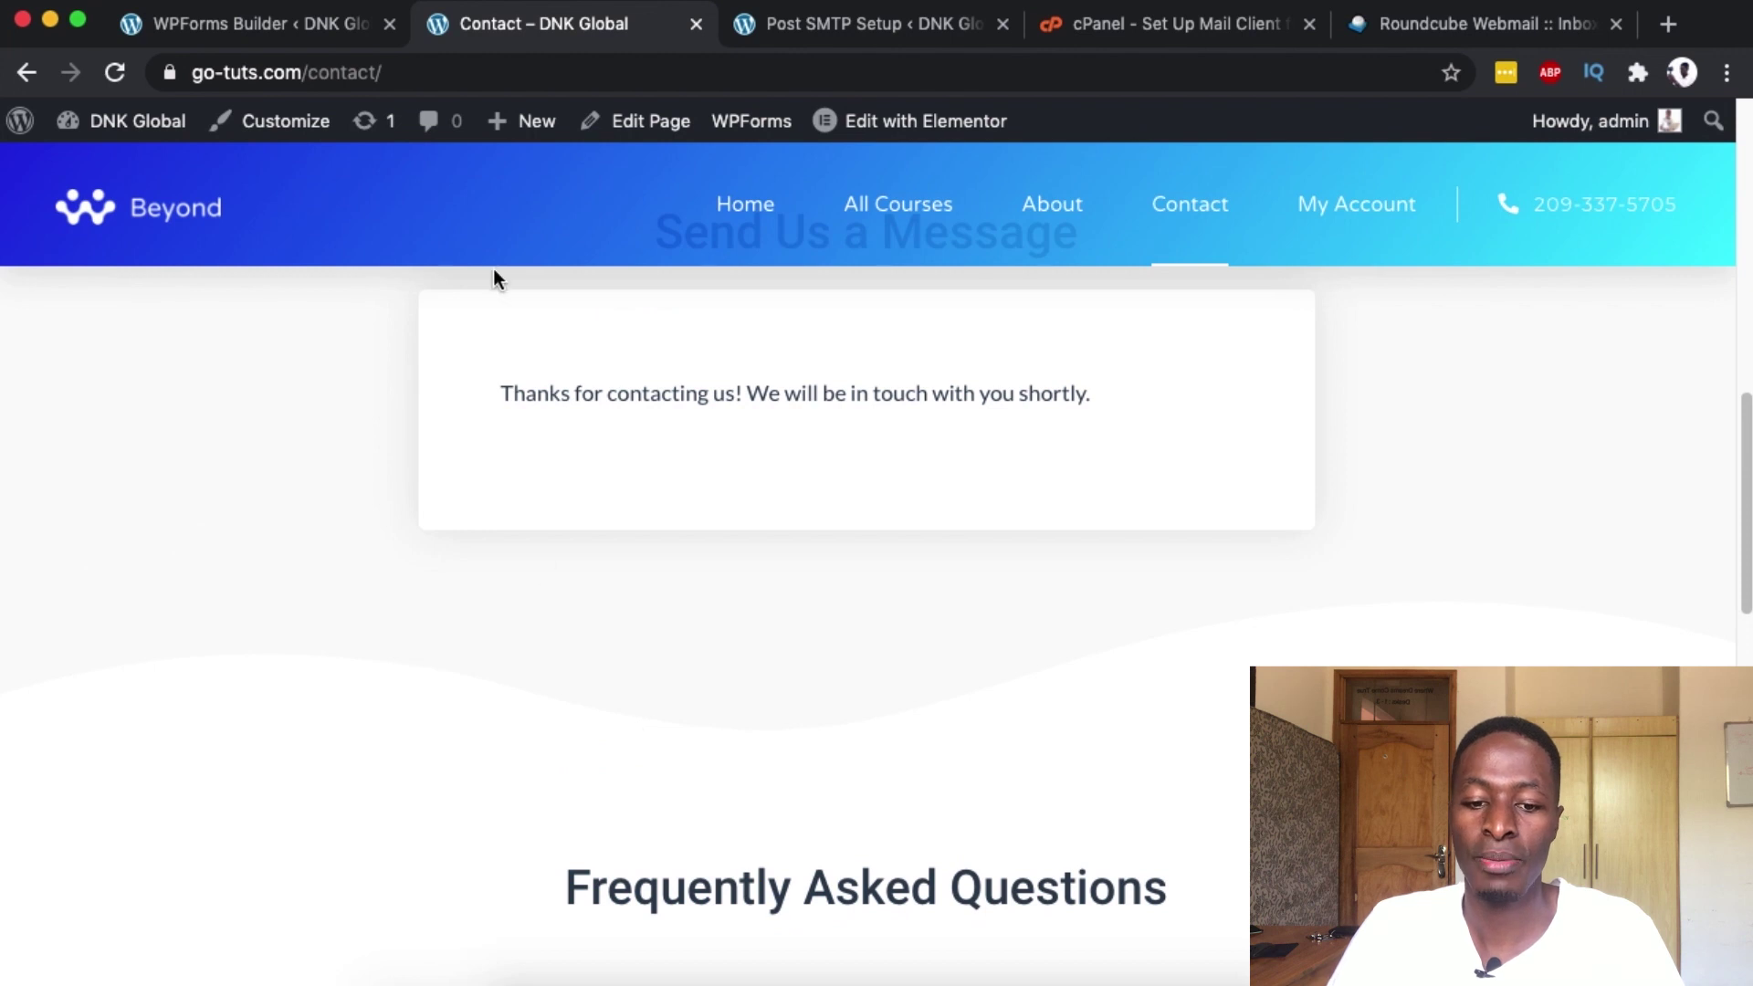
# - Refresh the Roundcube inbox and confirm 'Tutorial email' arrived from Go Tuts Website
pyautogui.click(1428, 25)
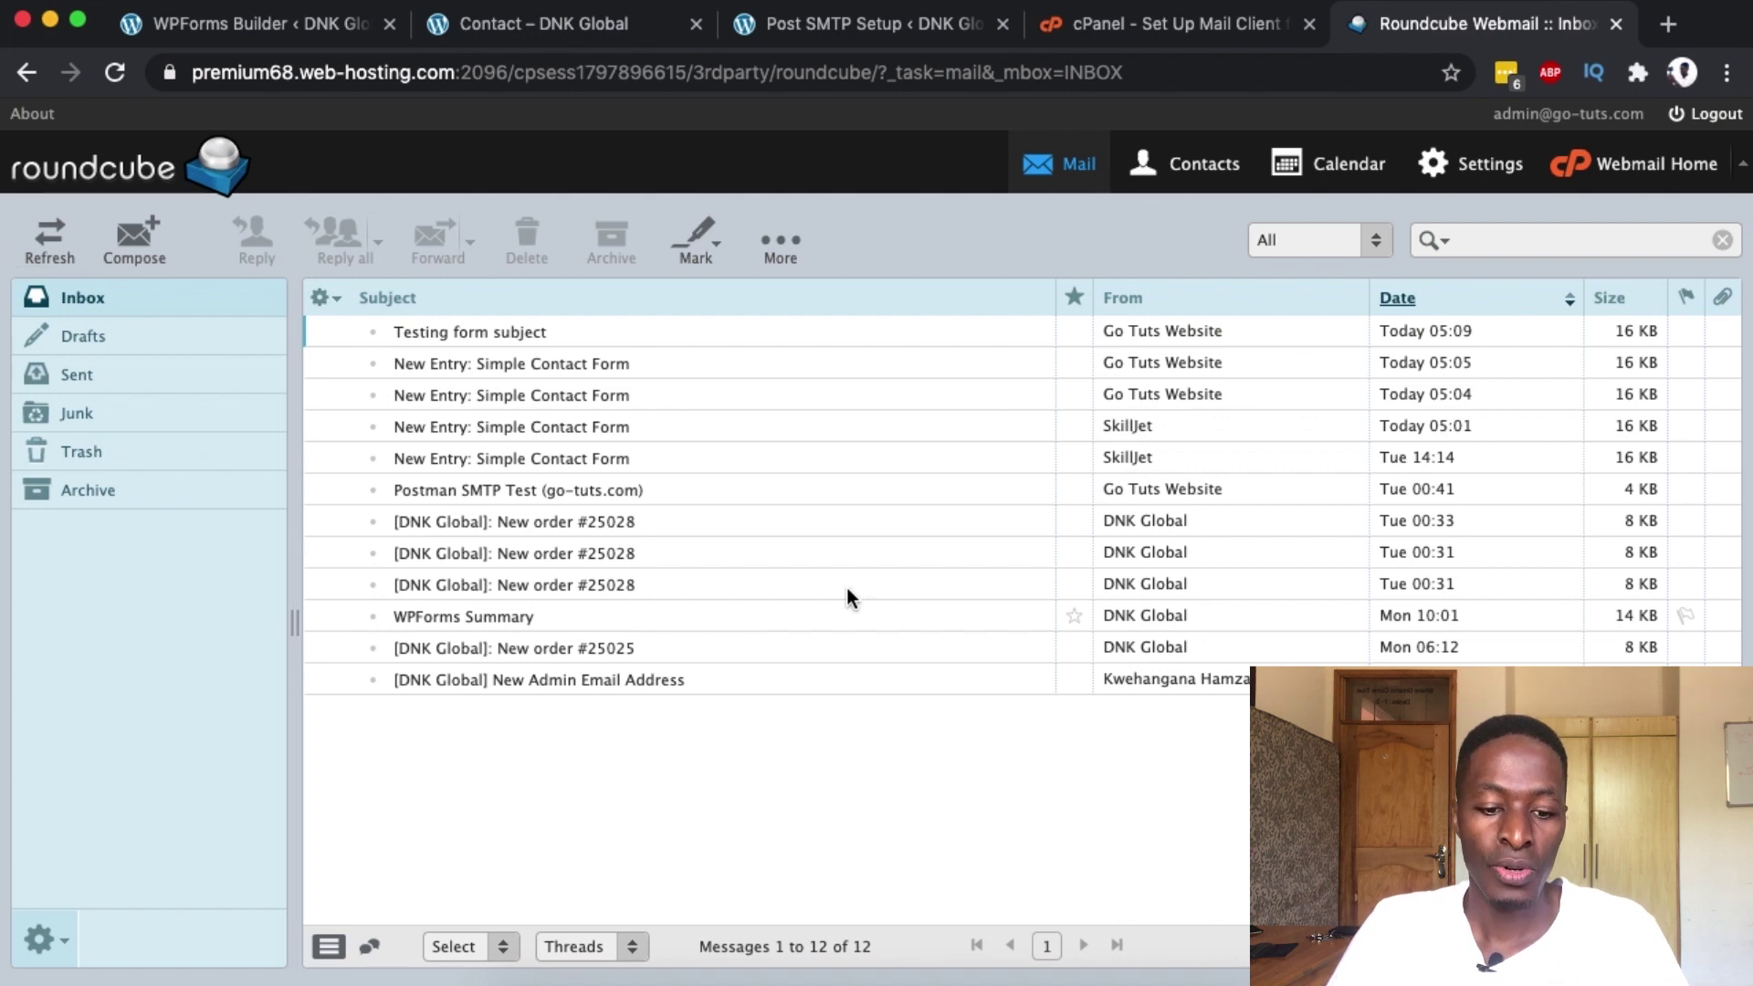
pyautogui.click(155, 296)
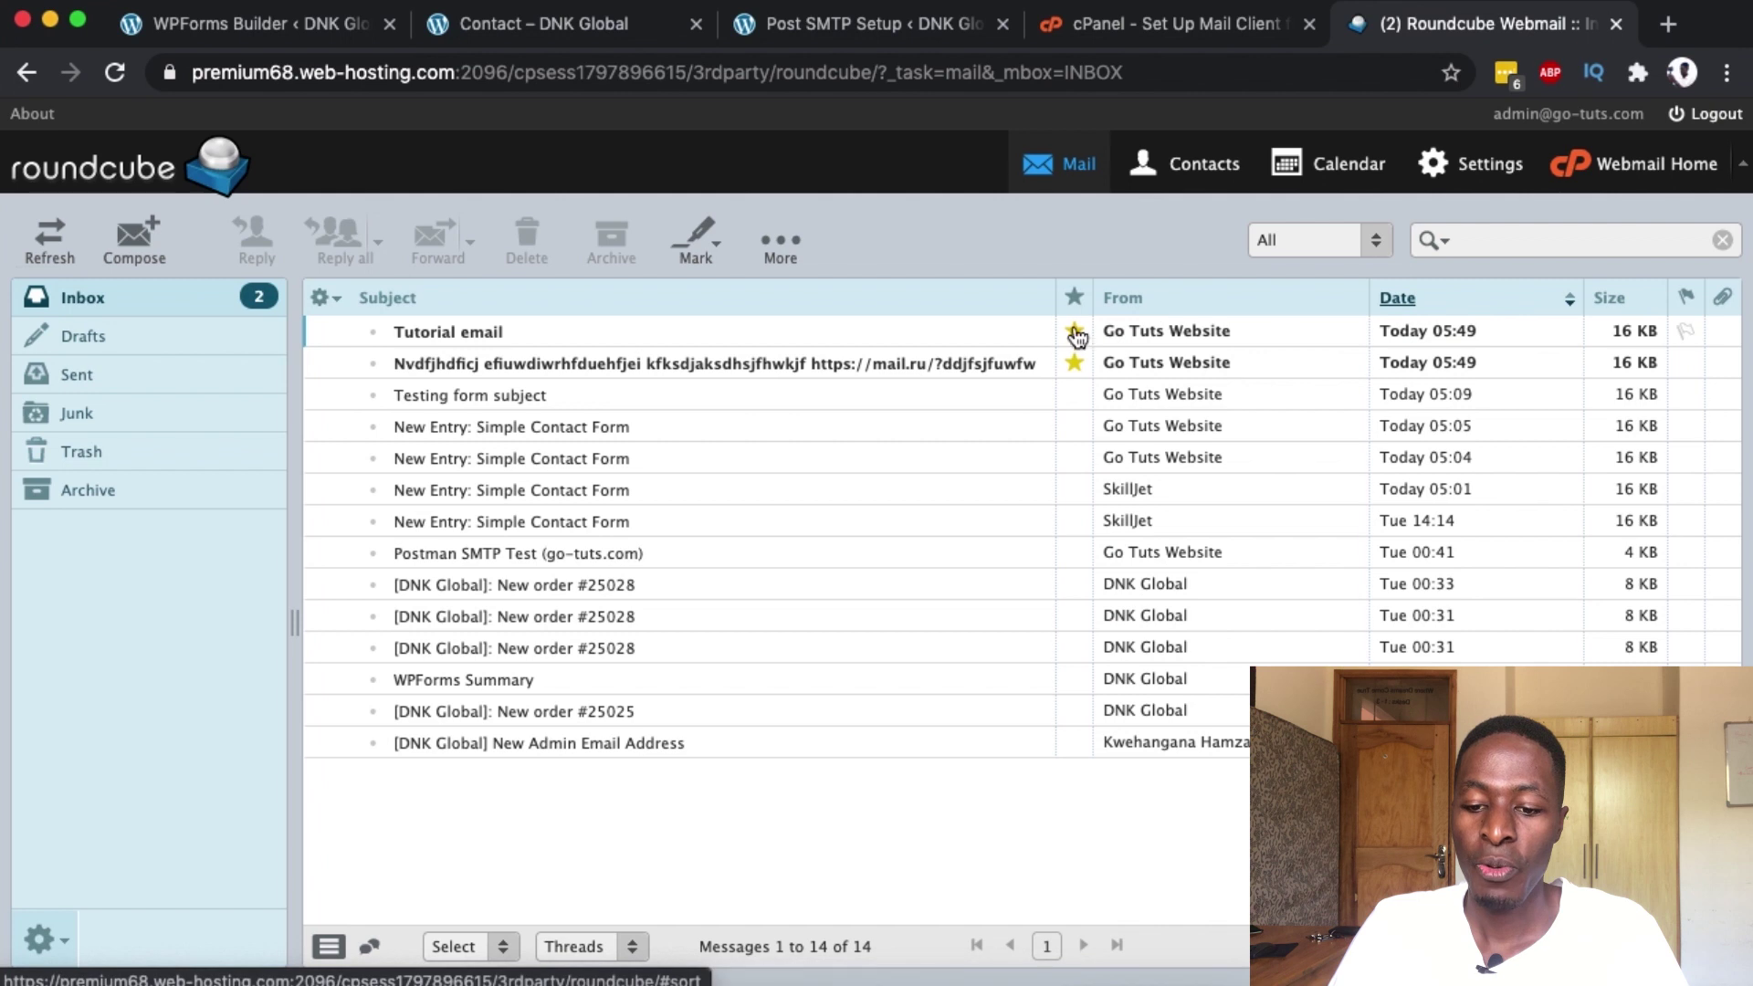
pyautogui.moveTo(1125, 332)
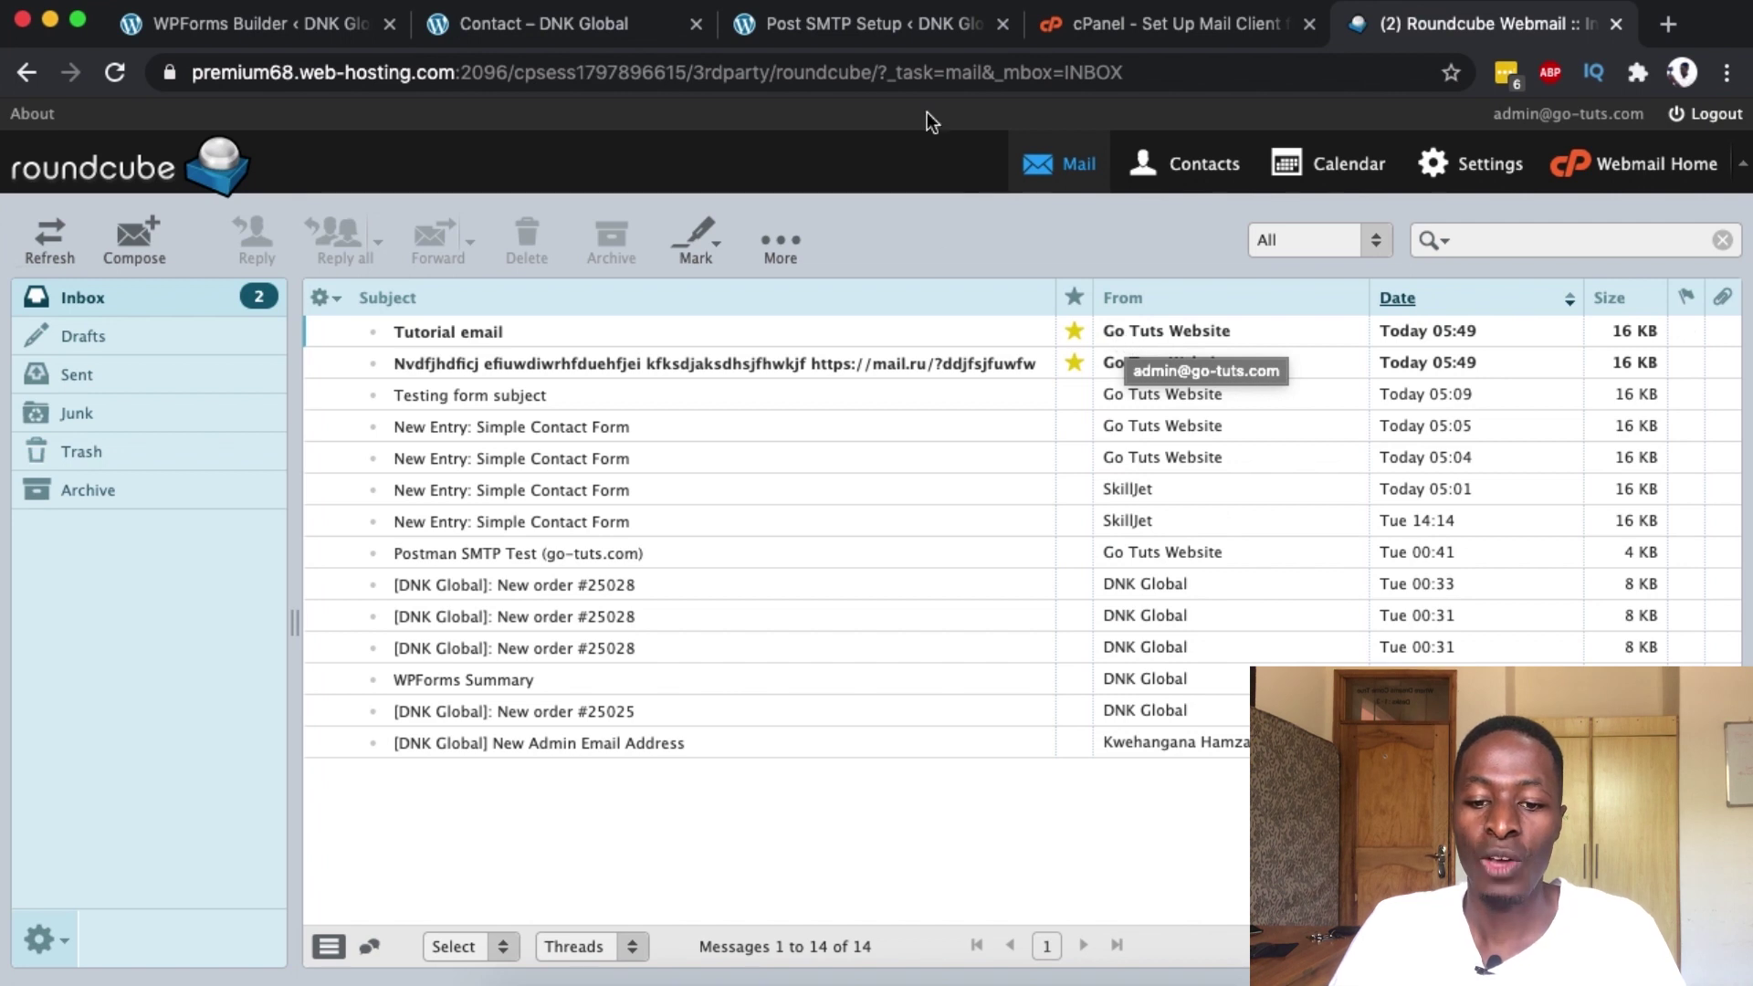
pyautogui.click(793, 27)
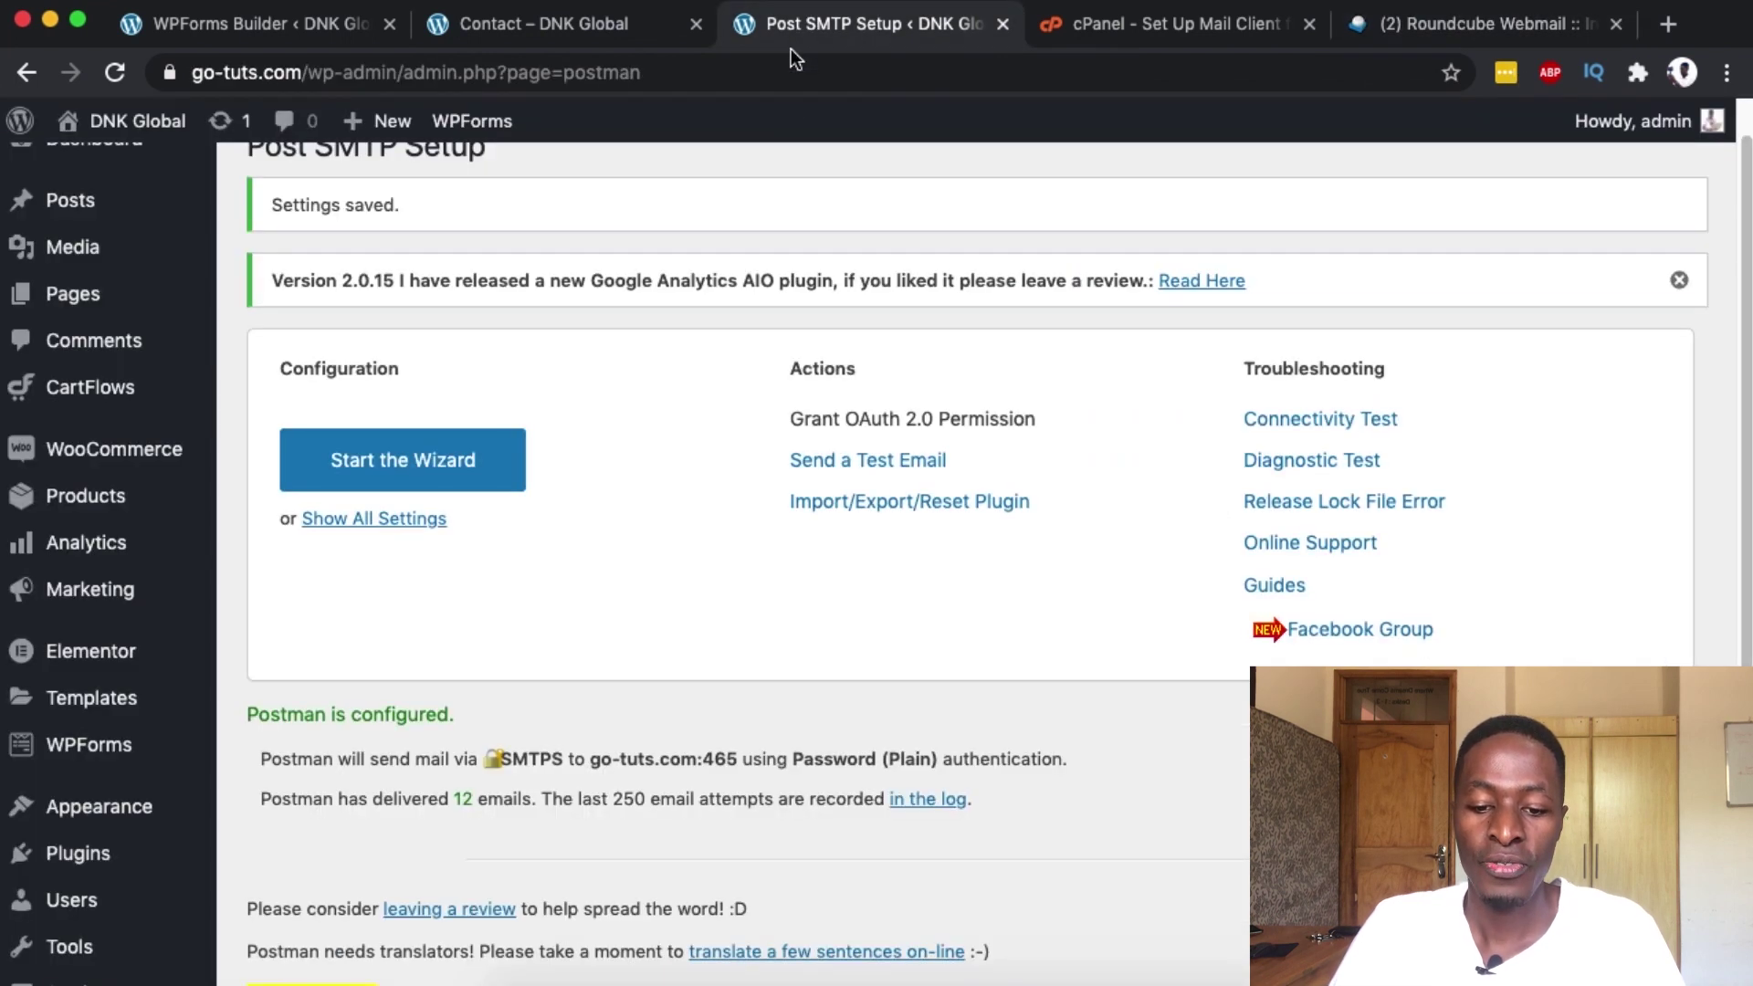
# - Reopen all Post SMTP settings and view the Message sender name Go Tuts Website
pyautogui.click(330, 527)
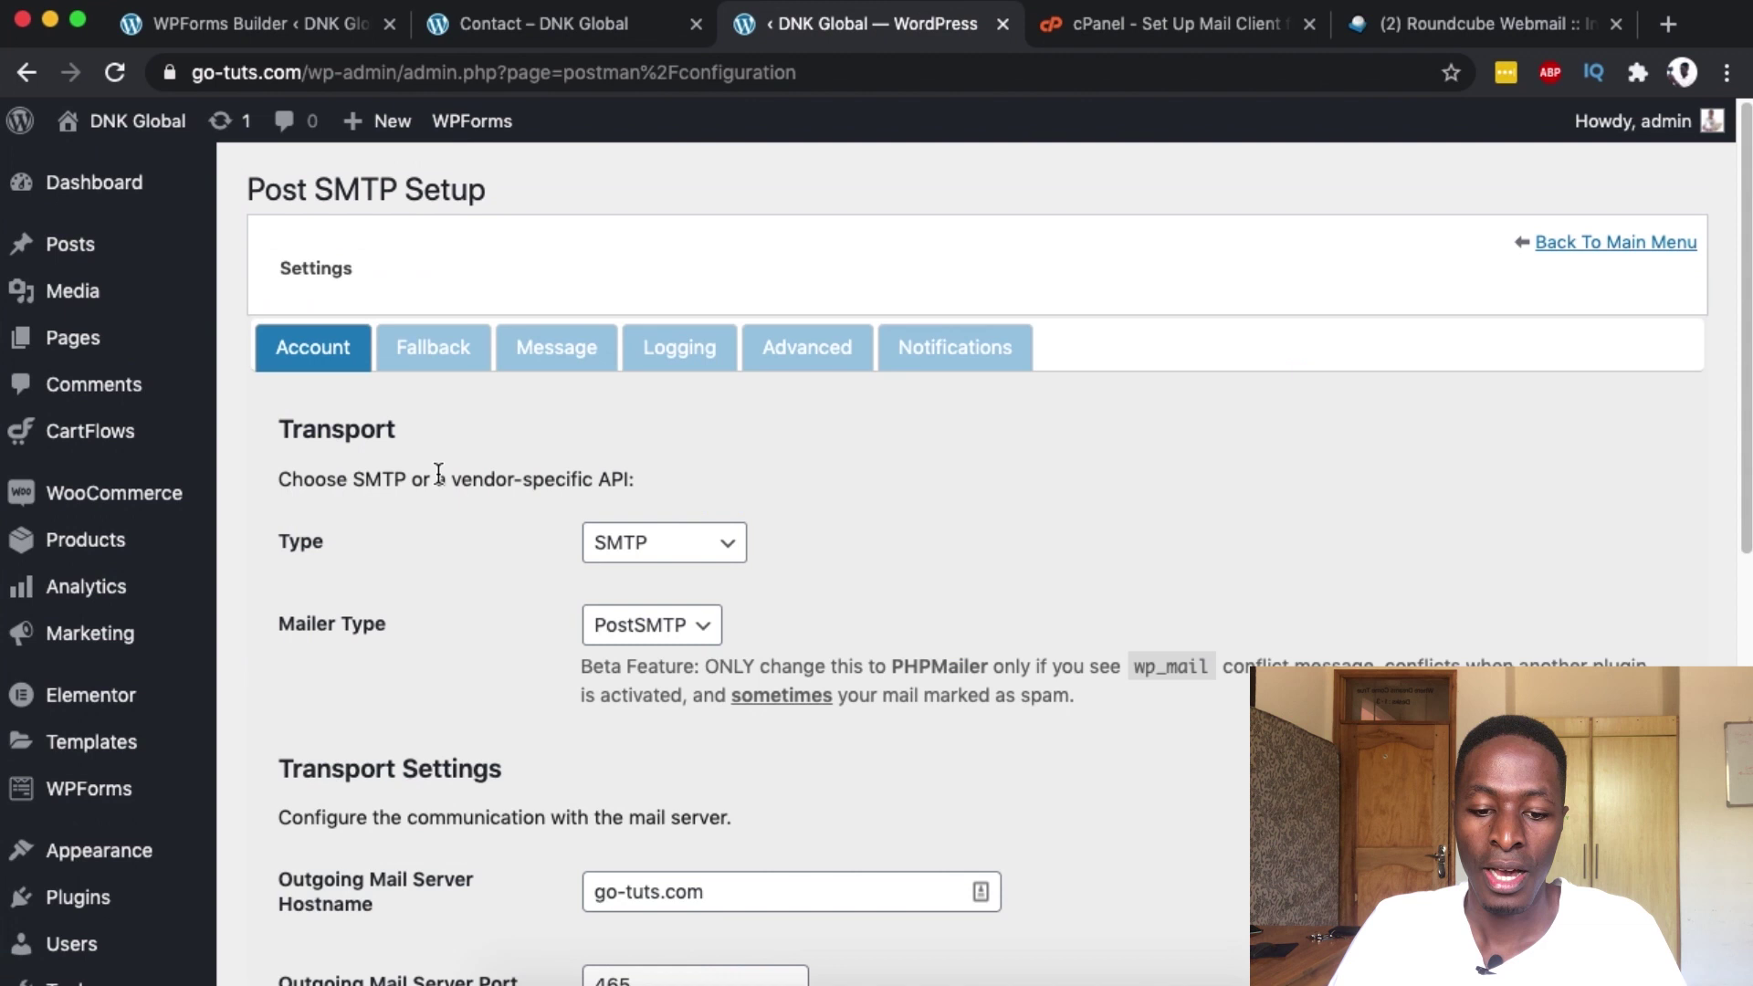
pyautogui.click(547, 342)
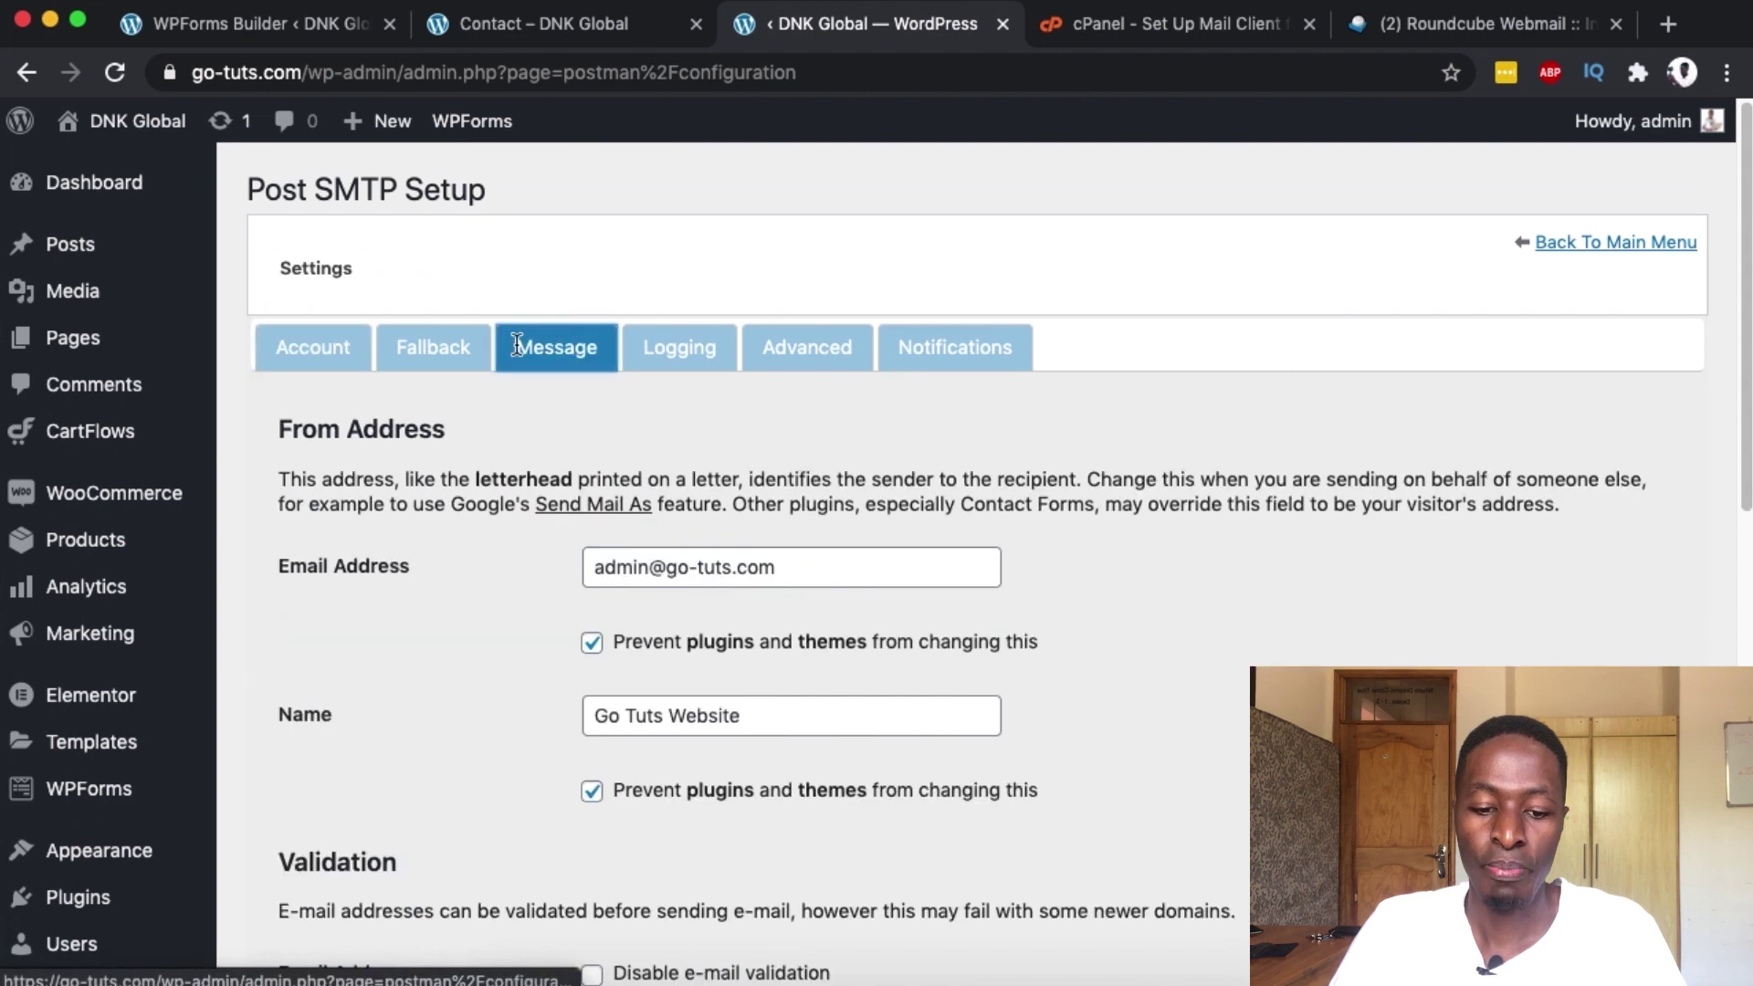
pyautogui.scroll(-3, 429, 593)
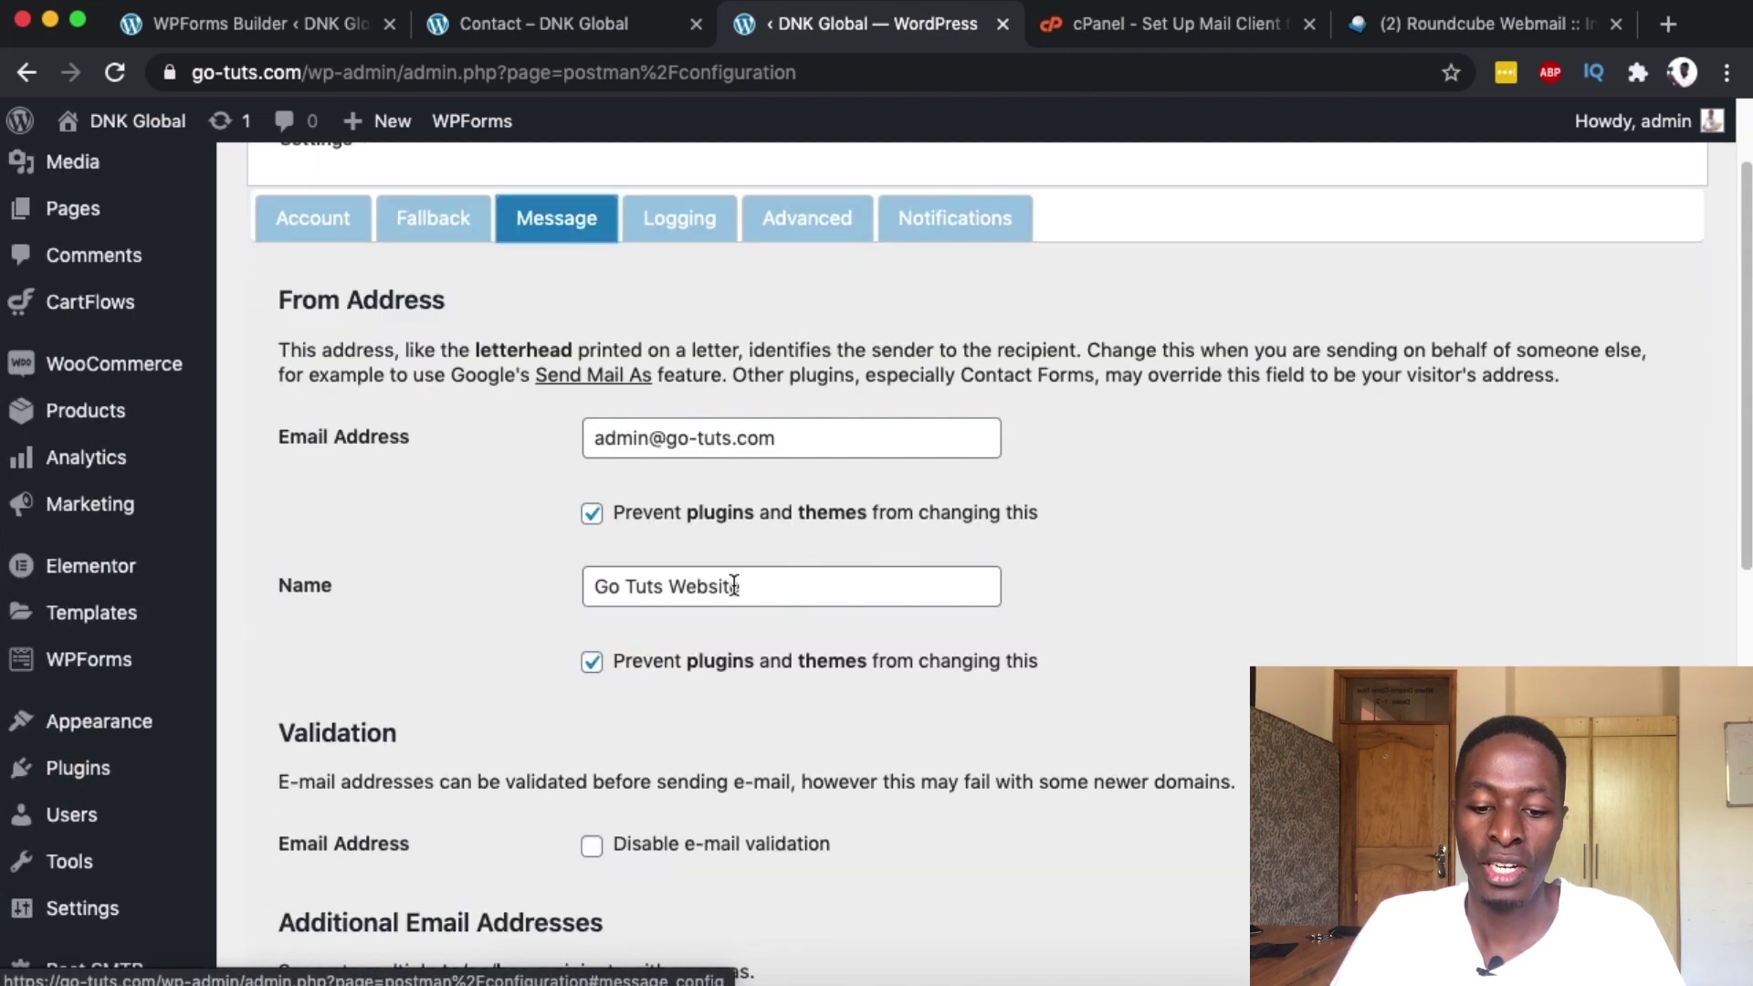
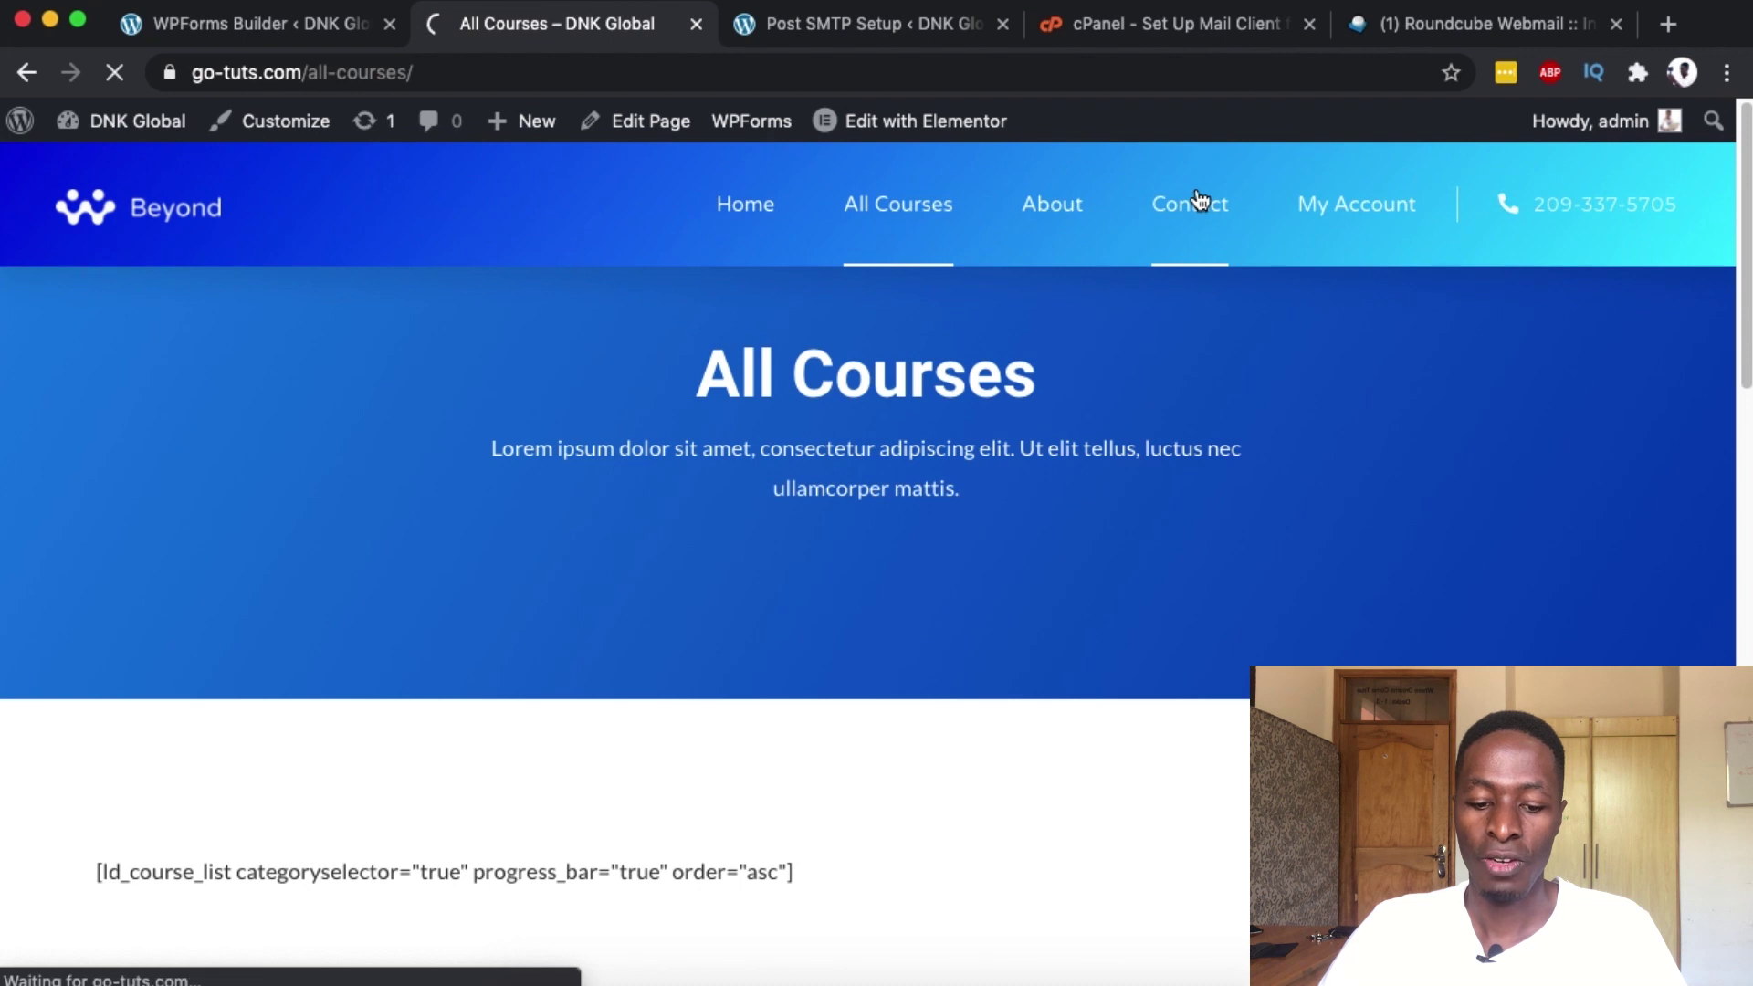
# - Enter a test full name and a test e-mail address in the go-tuts.com contact form
pyautogui.scroll(-13, 579, 544)
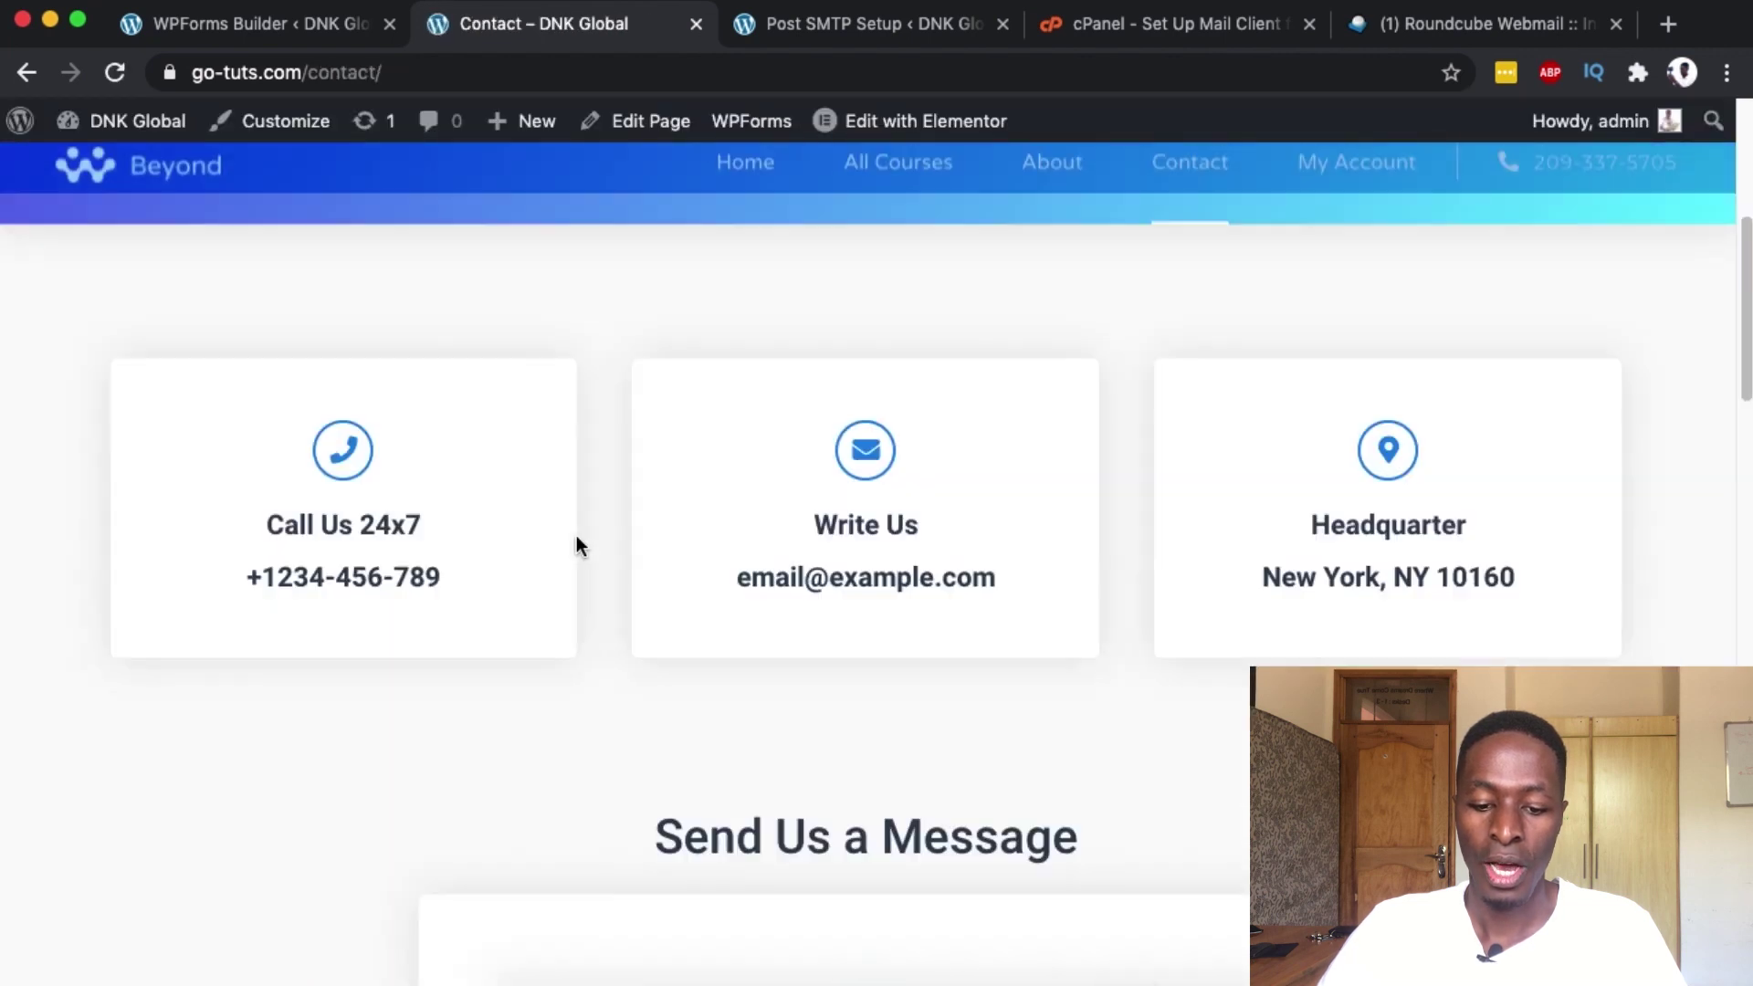
pyautogui.scroll(5, 584, 475)
pyautogui.scroll(-5, 533, 408)
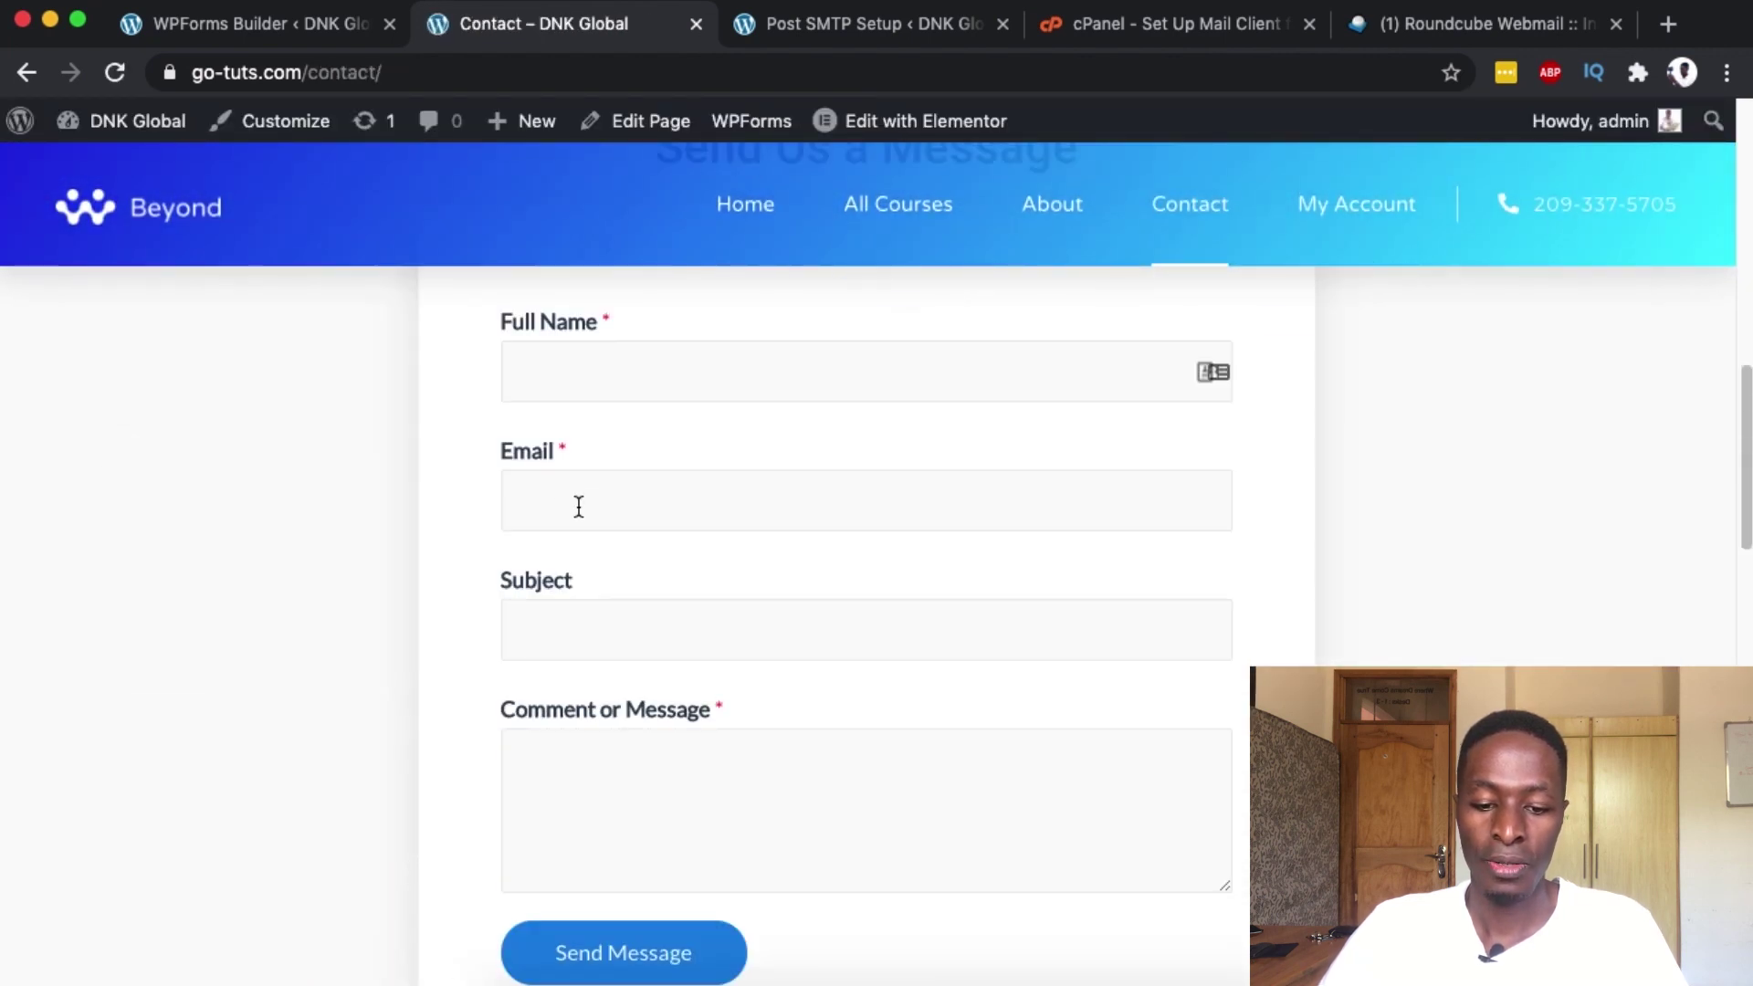
pyautogui.click(556, 383)
pyautogui.write('Send')
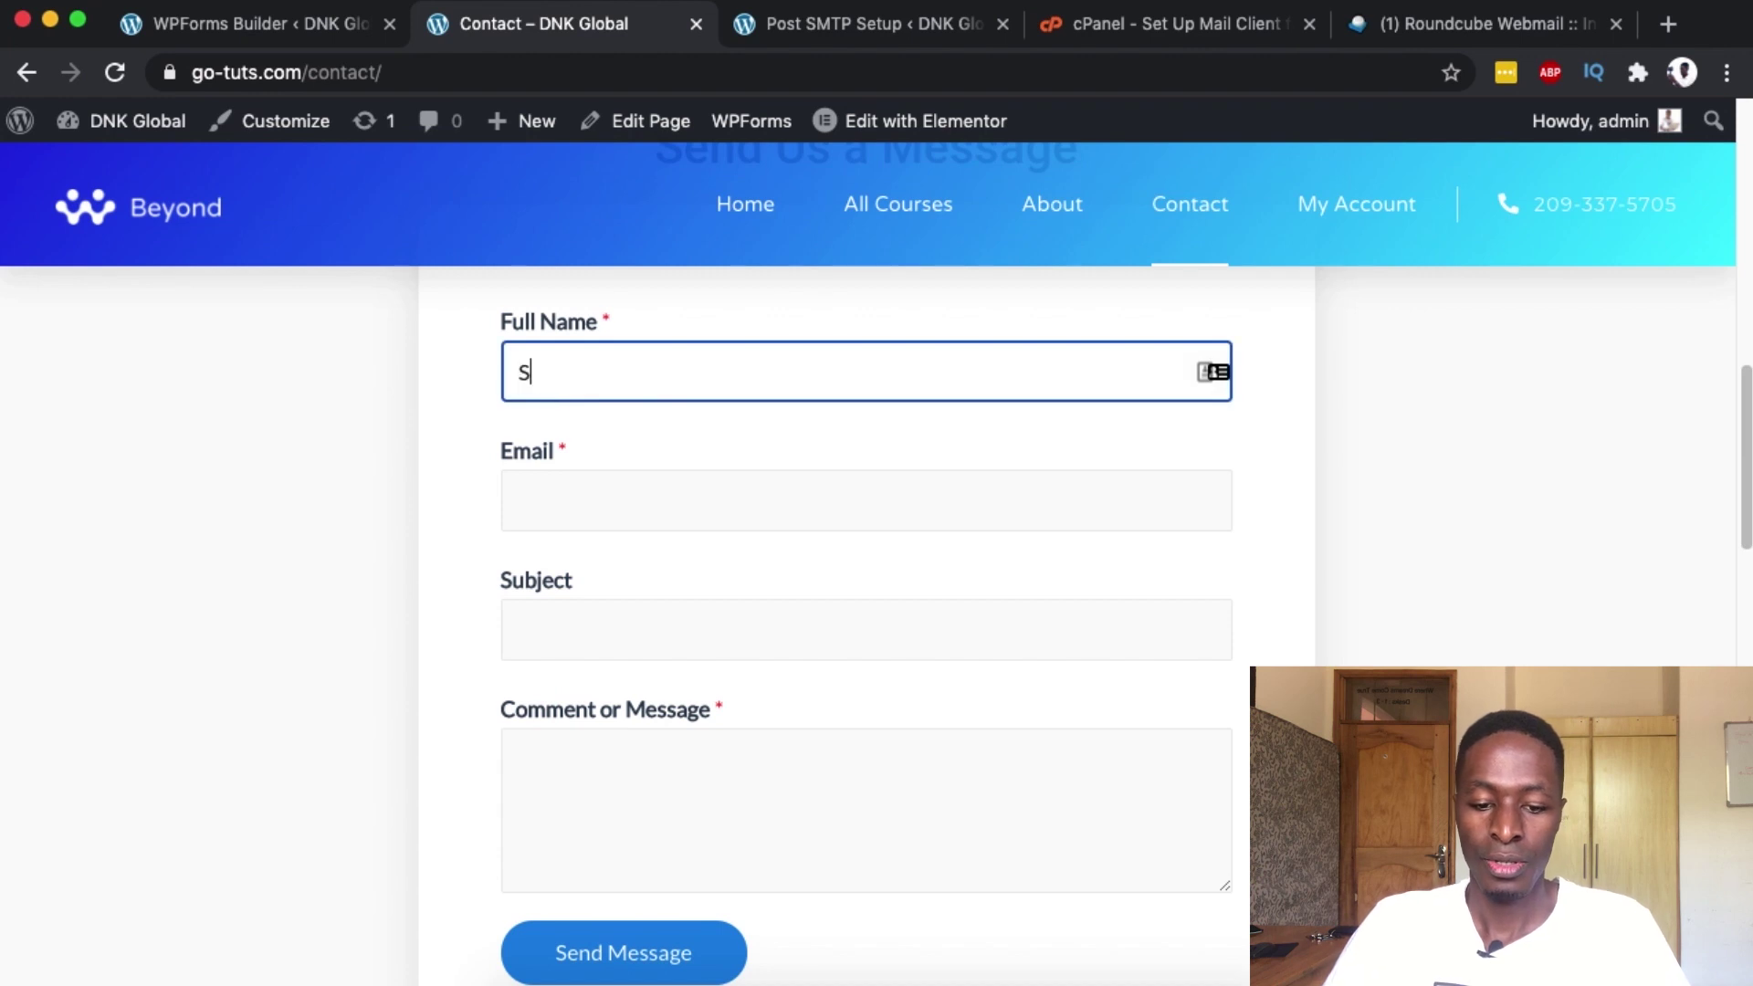
pyautogui.press('BackSpace')
pyautogui.press('BackSpace')
pyautogui.press('BackSpace')
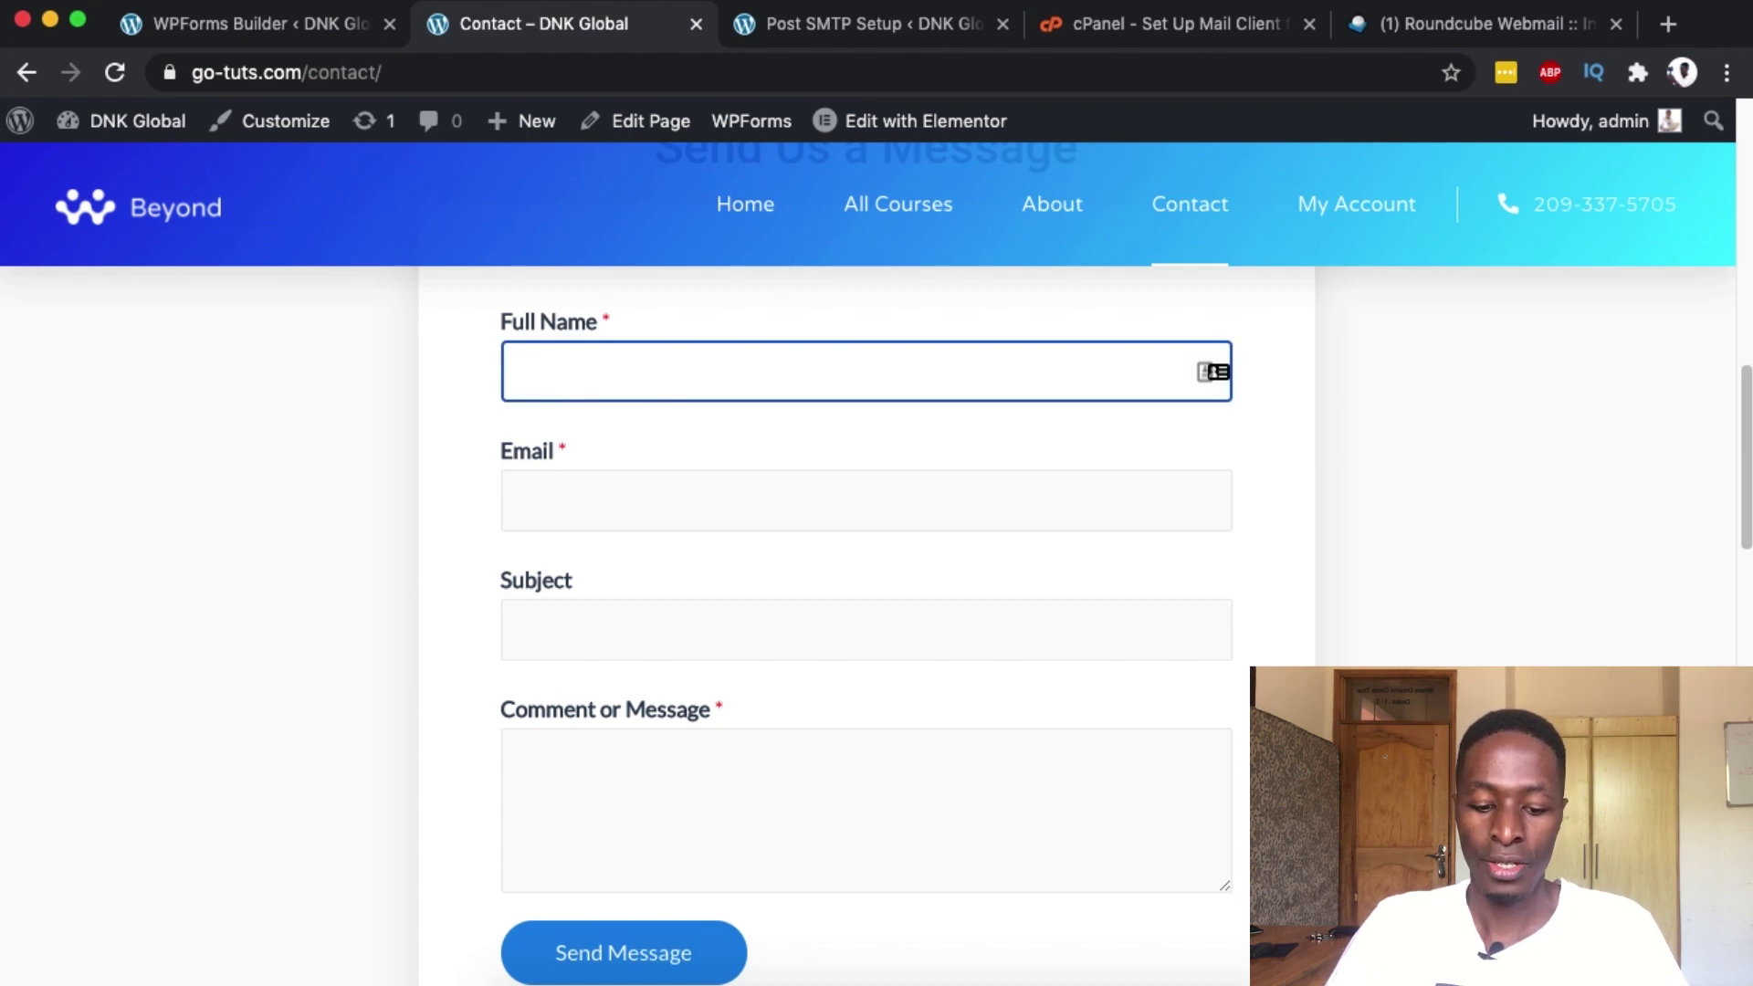
pyautogui.write('H')
pyautogui.press('BackSpace')
pyautogui.write('De')
pyautogui.press('BackSpace')
pyautogui.write('esigner Ham')
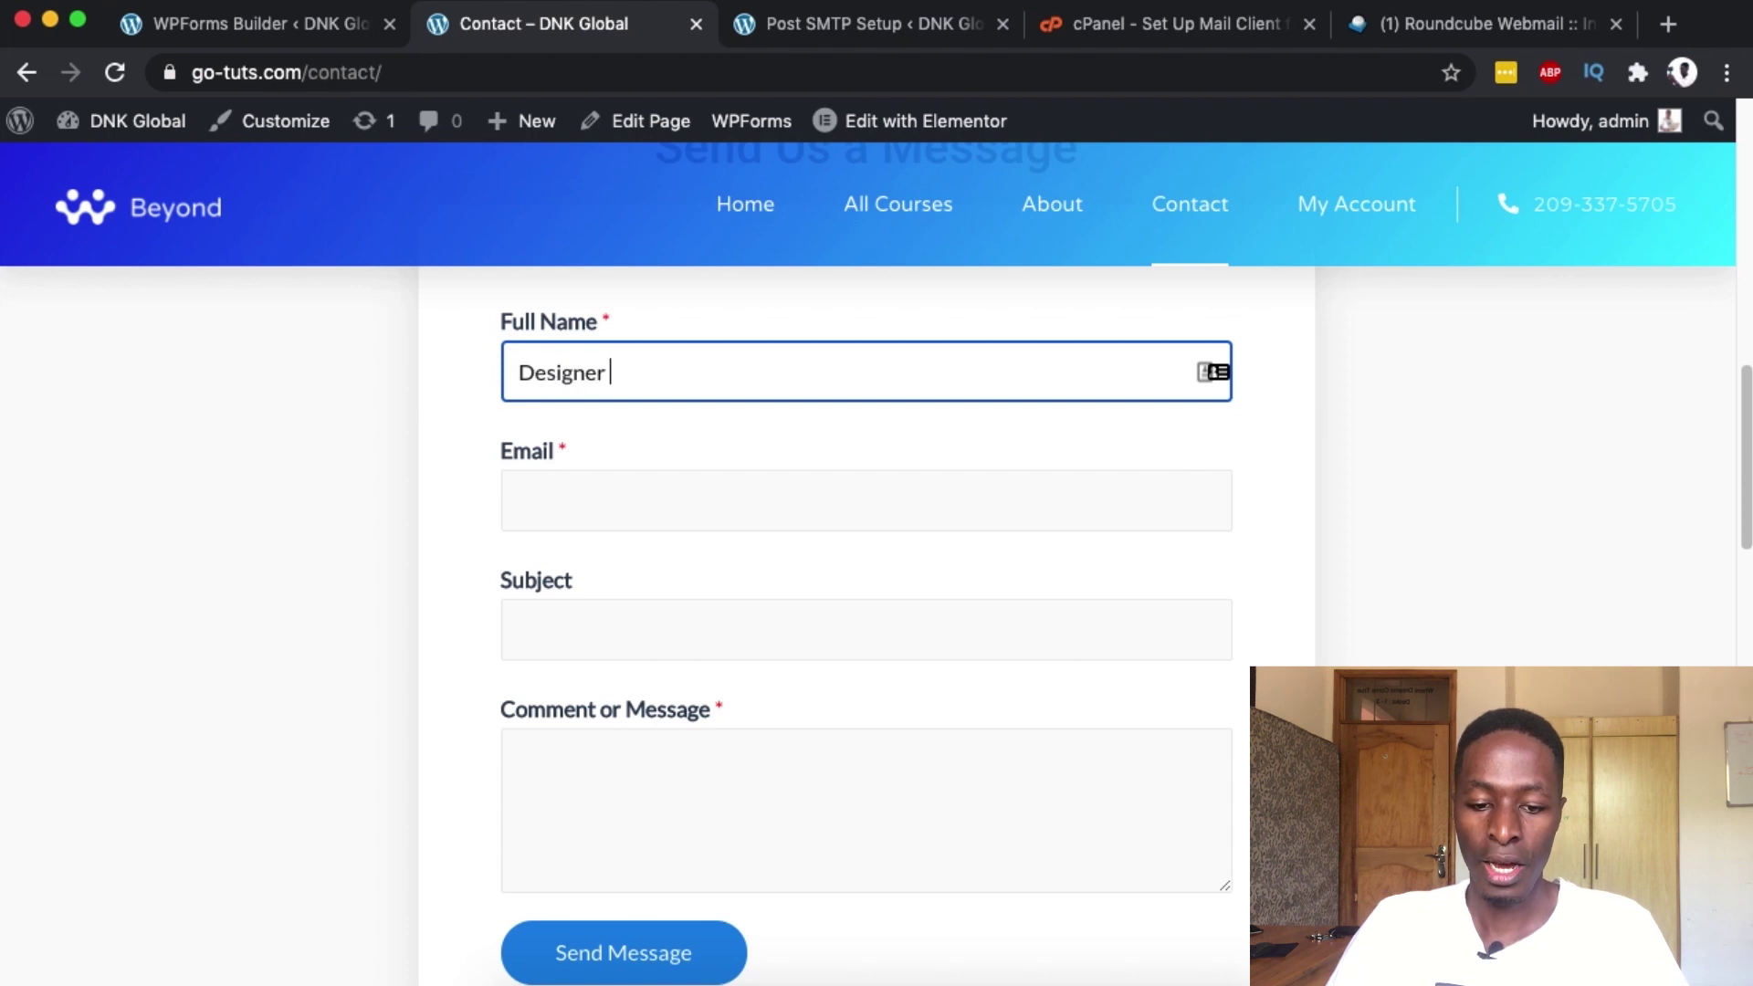
pyautogui.click(540, 512)
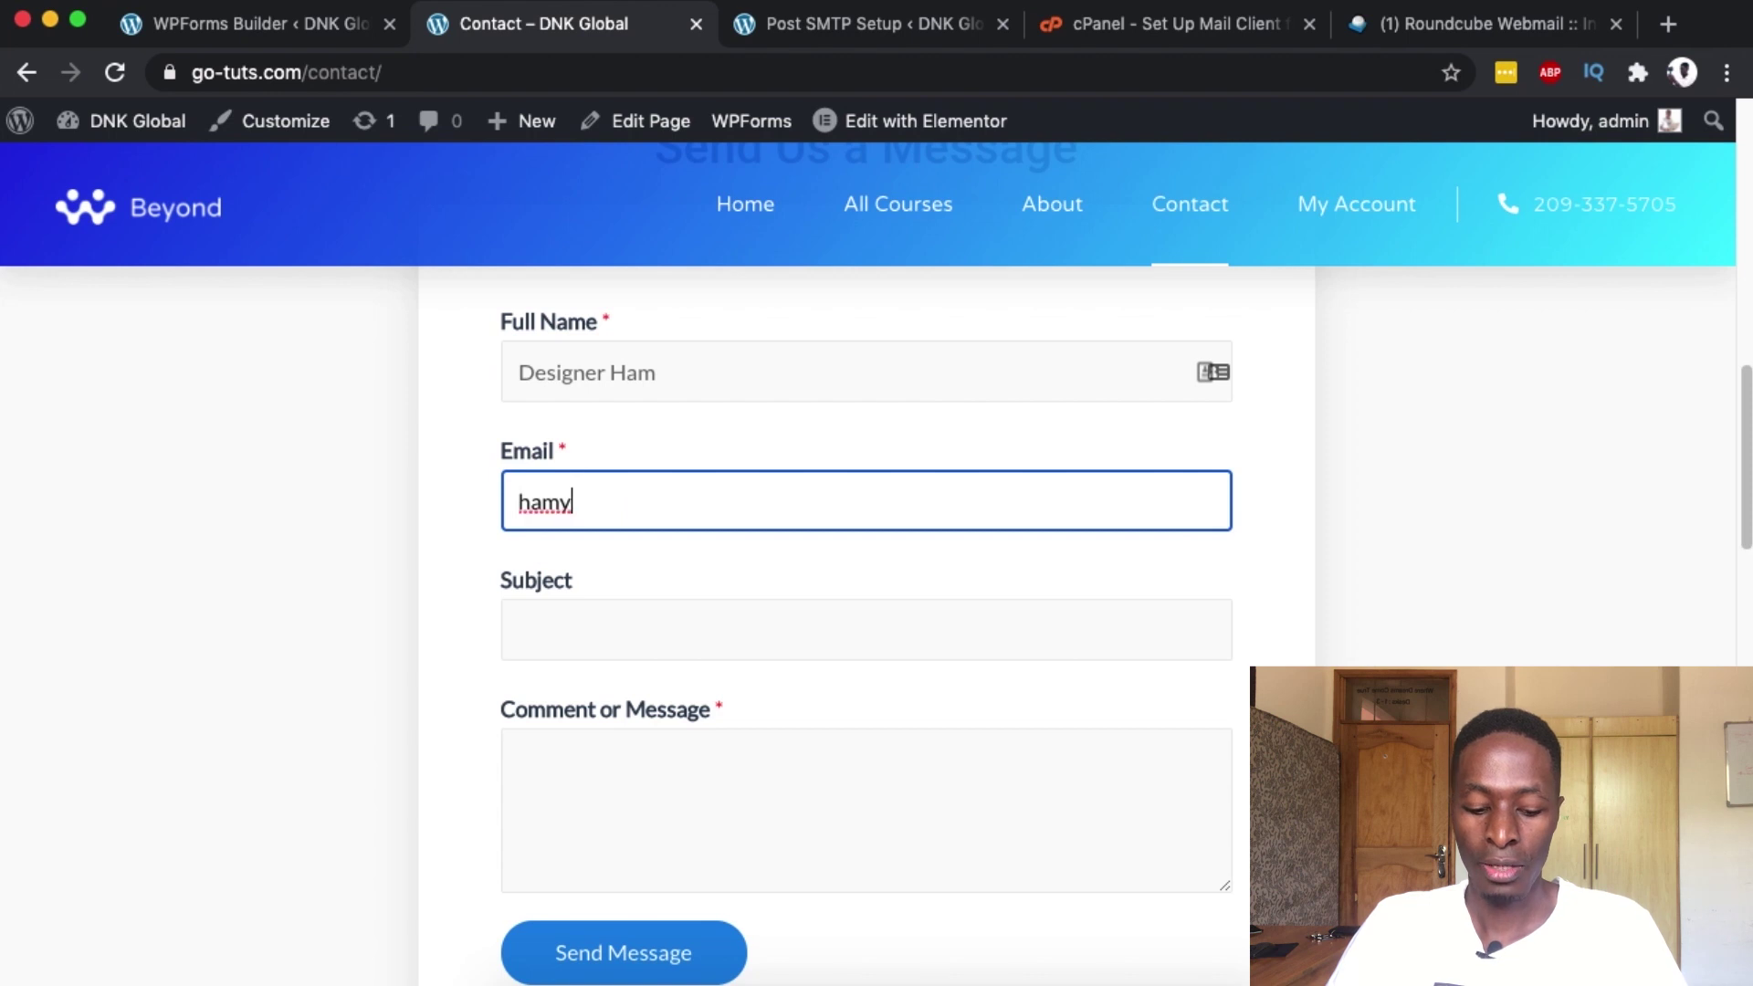
# - Enter subject 'Not forced' and message 'Testing email too without checked boxes', then submit
pyautogui.click(530, 638)
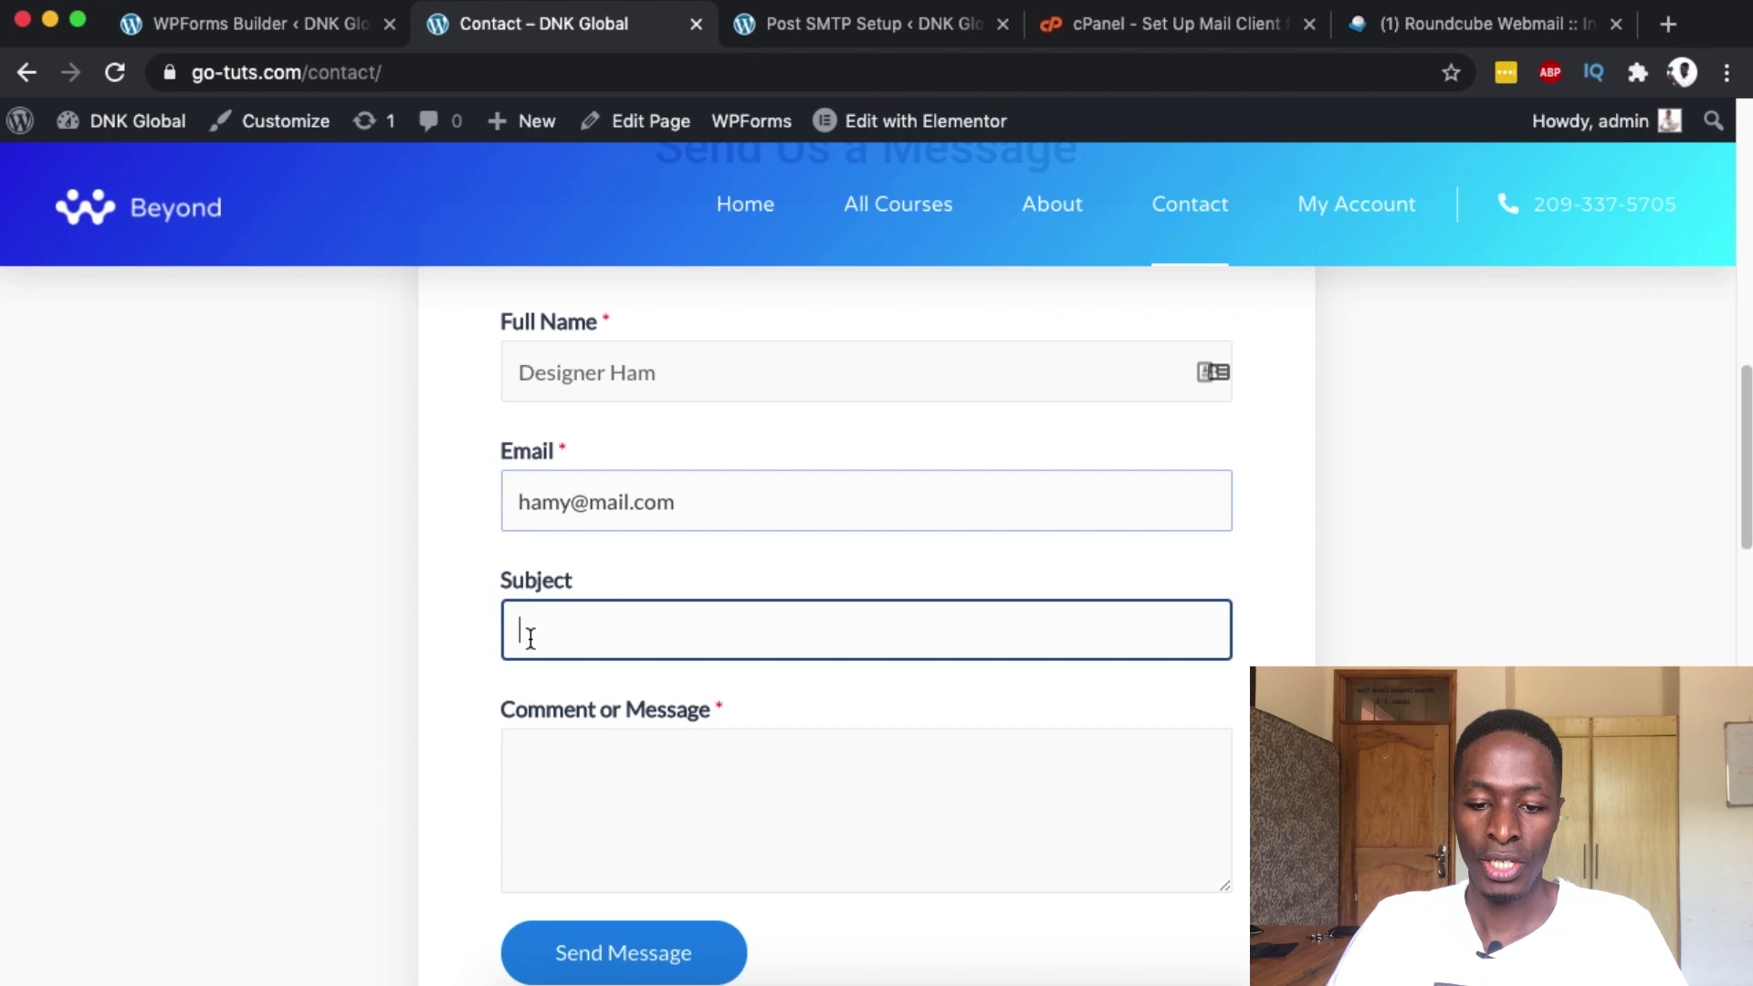
pyautogui.write('W')
pyautogui.write('No')
pyautogui.write('t forcec')
pyautogui.press('BackSpace')
pyautogui.write('d')
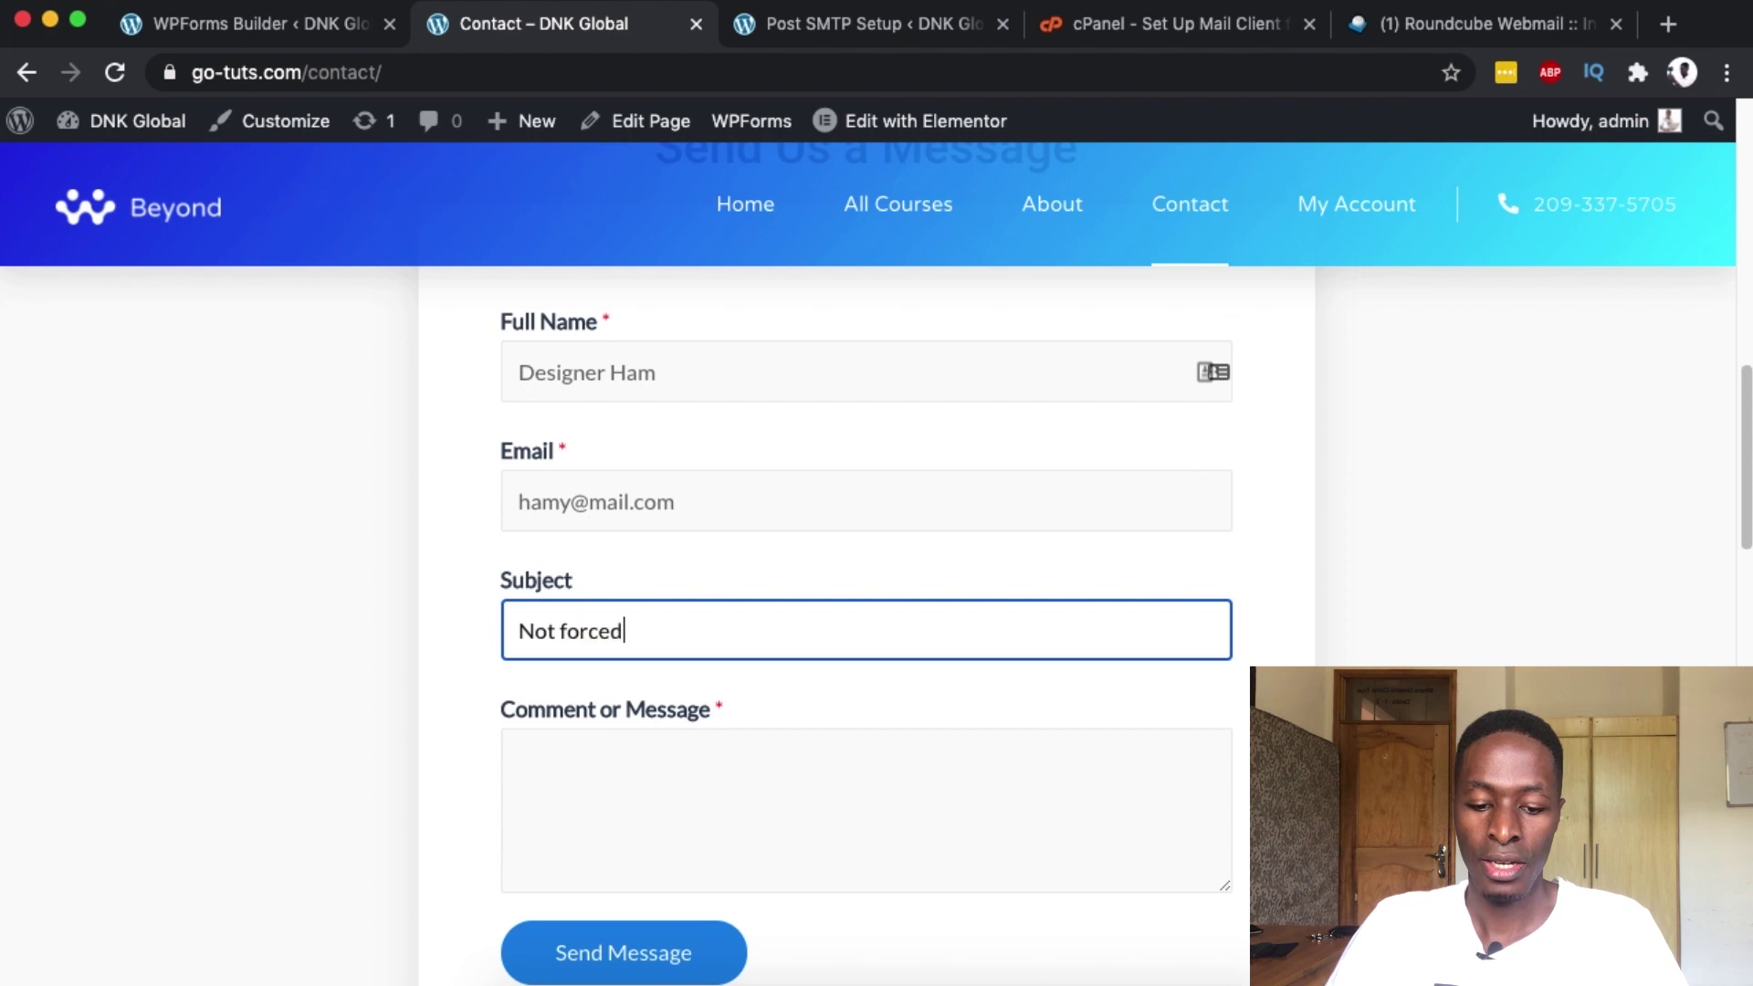
pyautogui.click(568, 743)
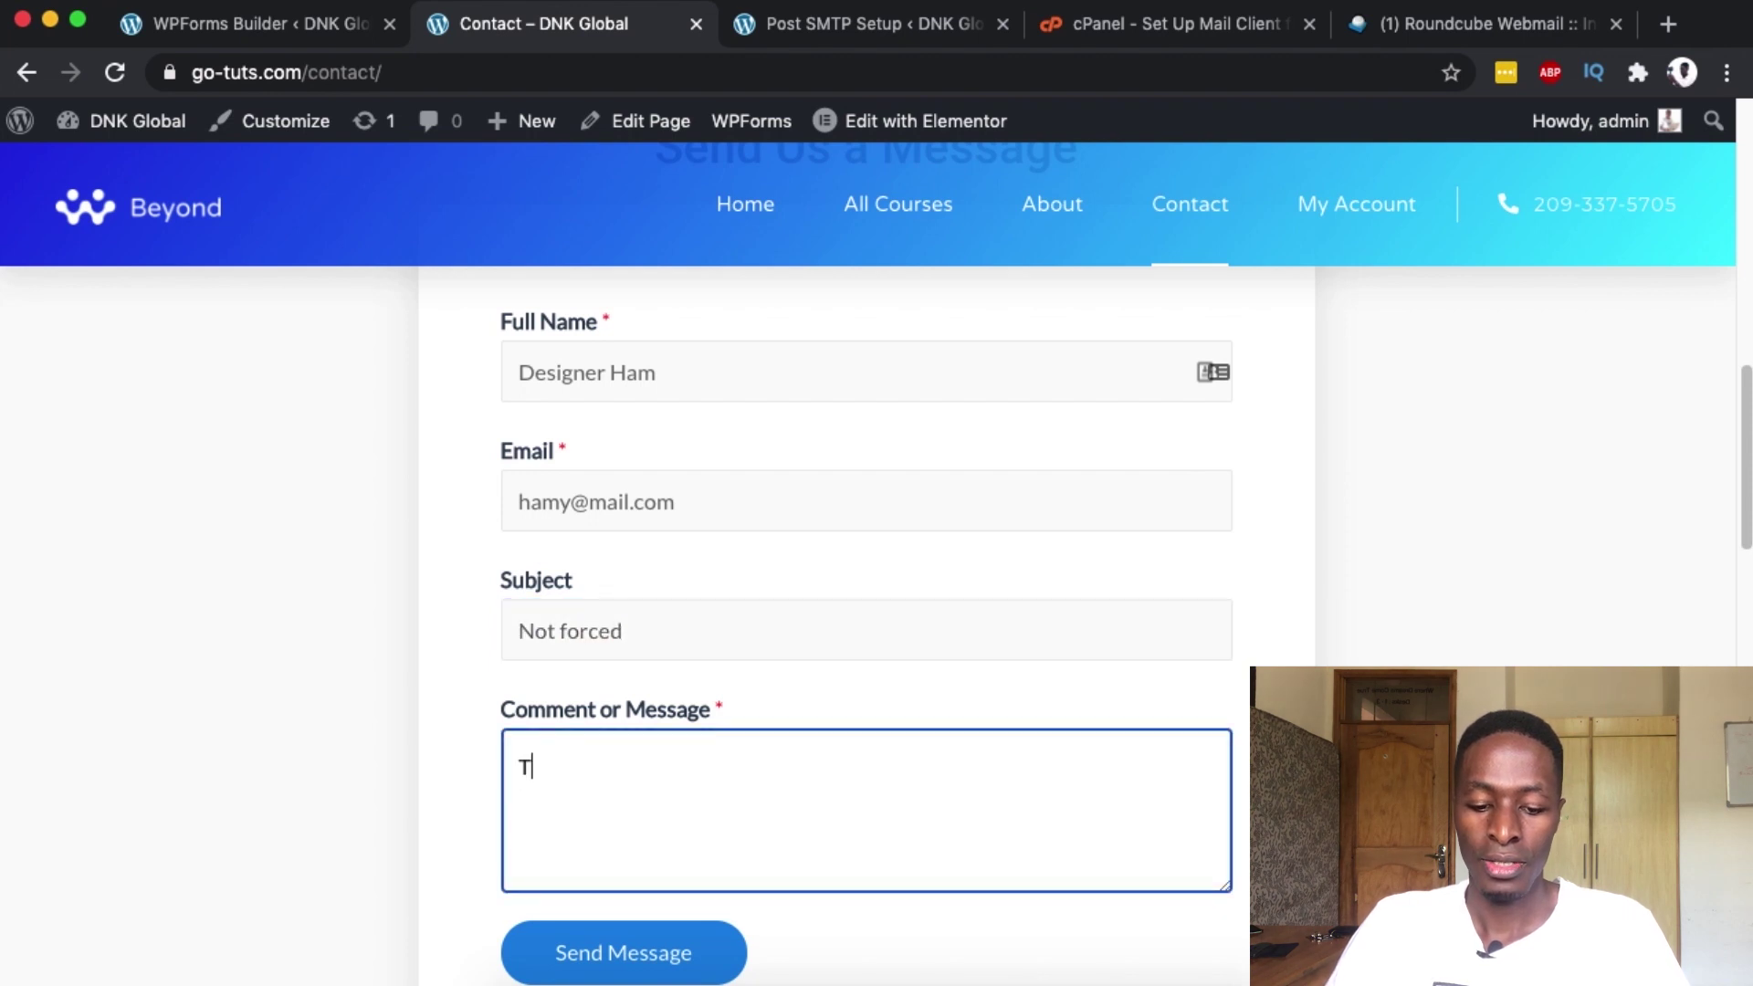
pyautogui.write('Testing email too without checked boxes')
pyautogui.scroll(-2, 654, 931)
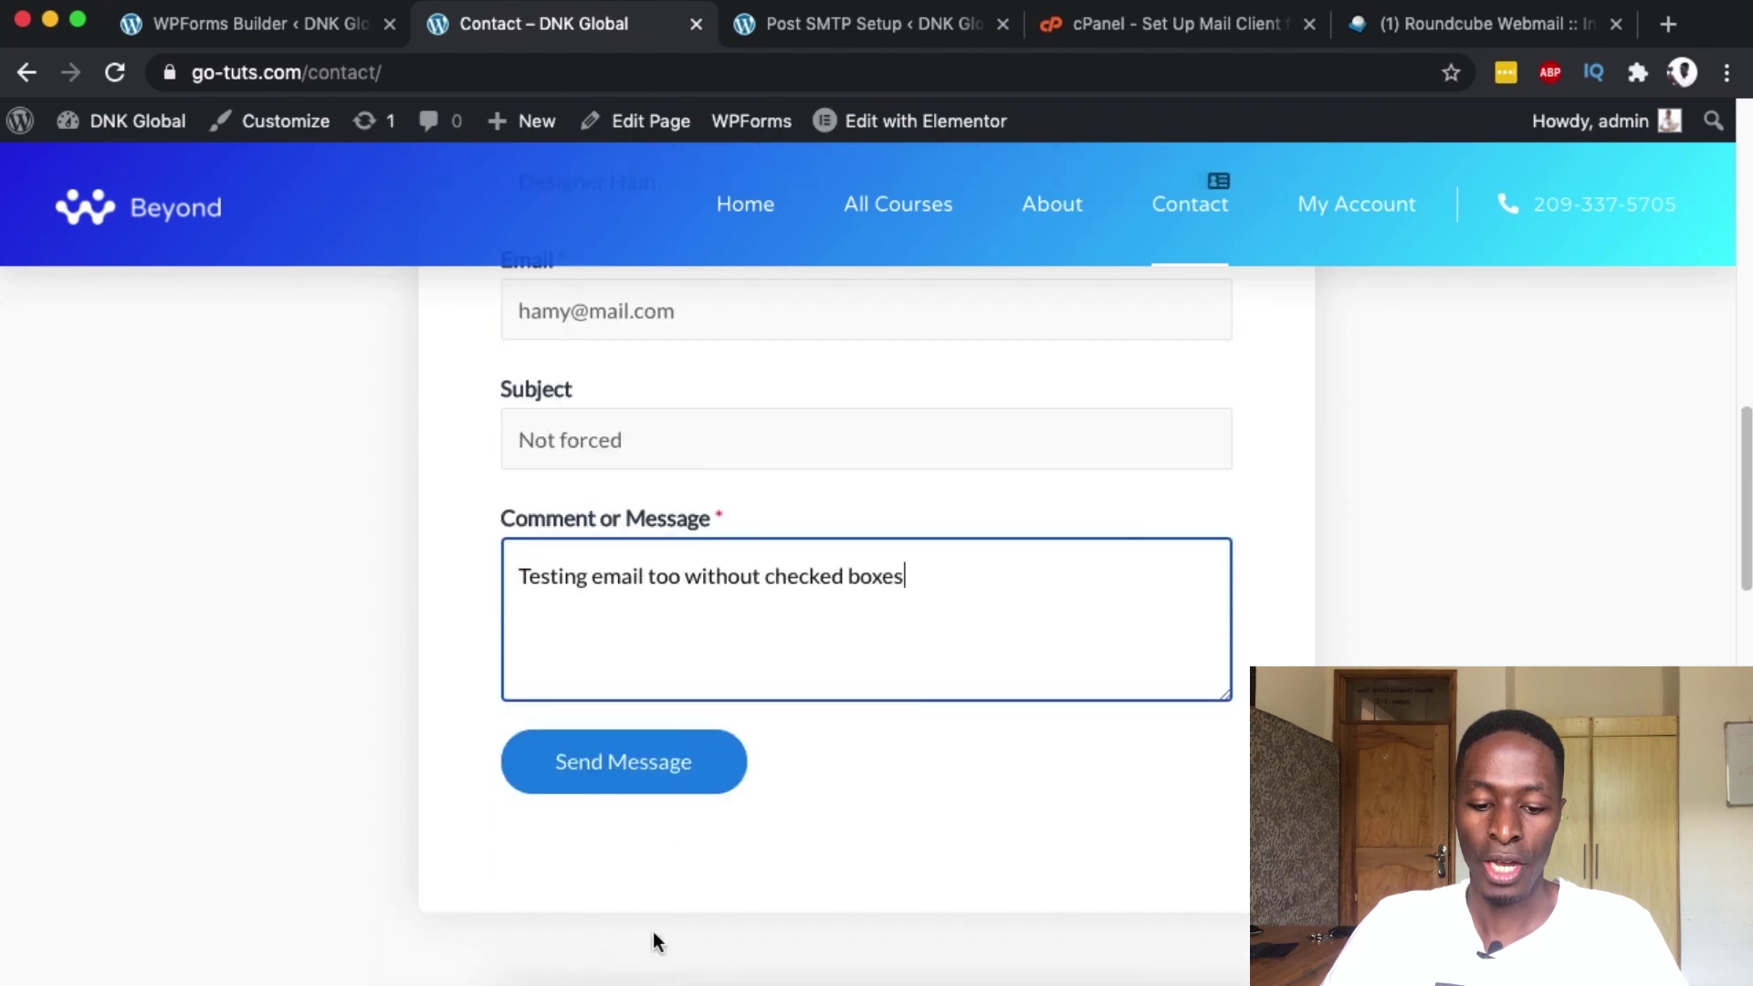
pyautogui.click(658, 763)
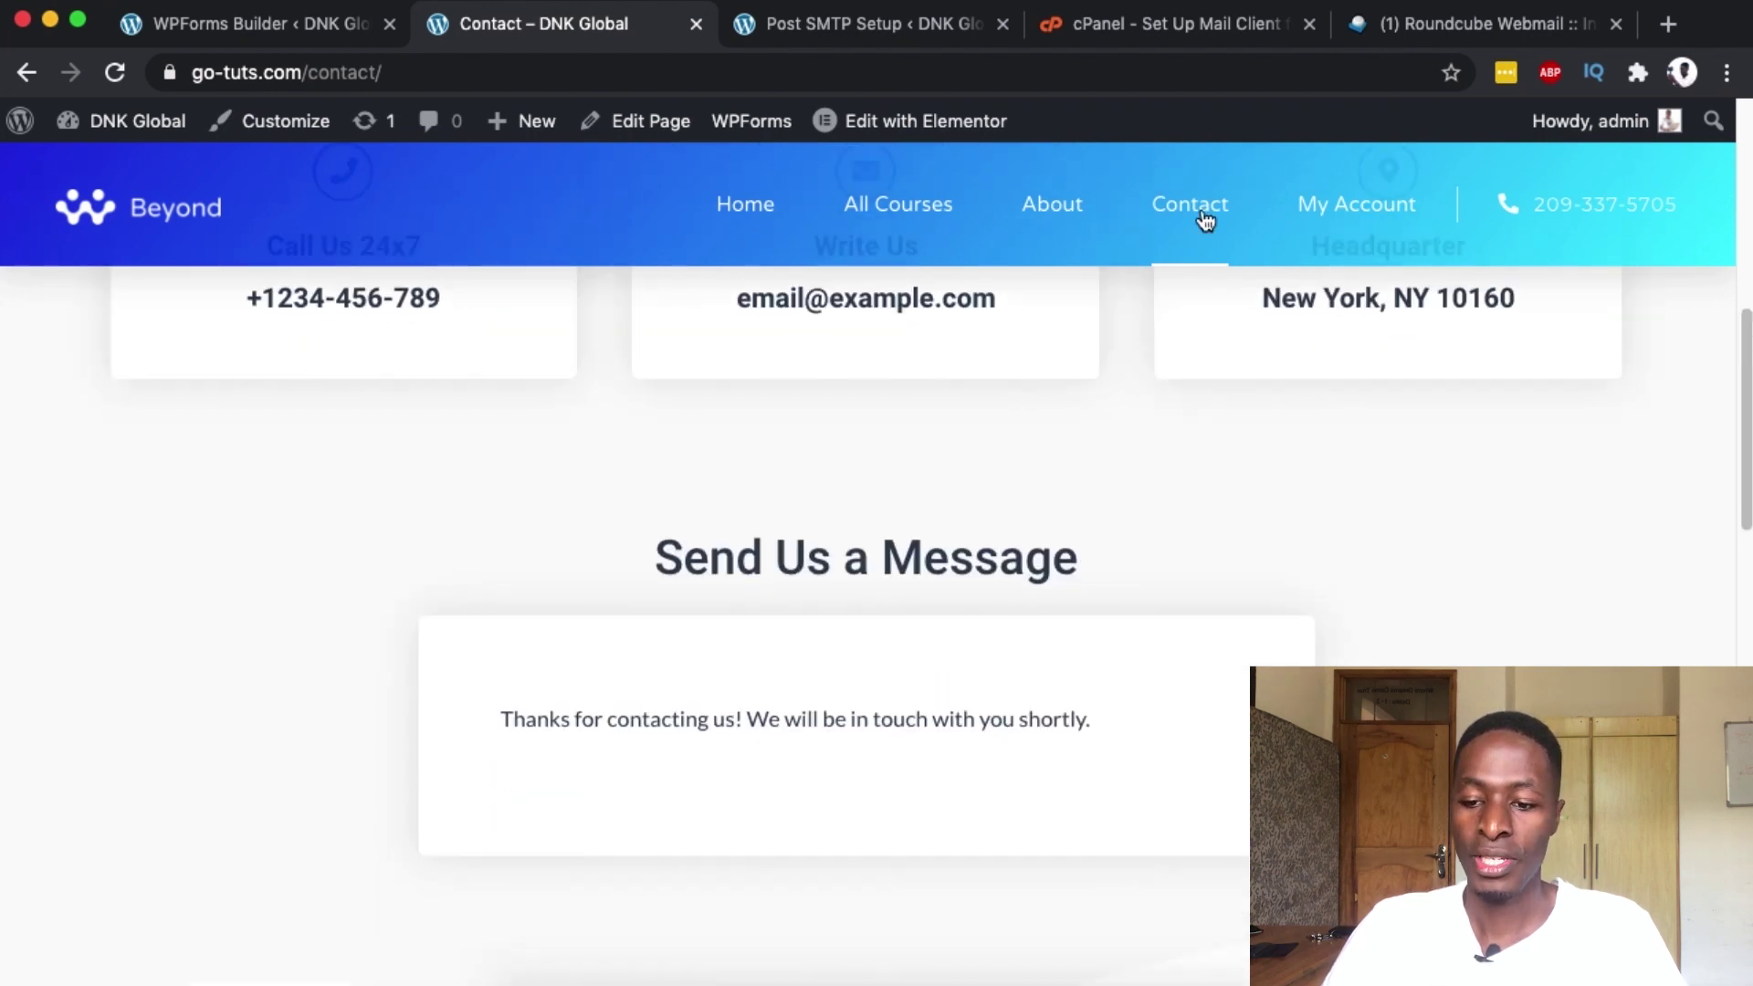
# - Refresh the Roundcube inbox to fetch the 'Not forced' email, then return to the WPForms notification
pyautogui.click(1410, 24)
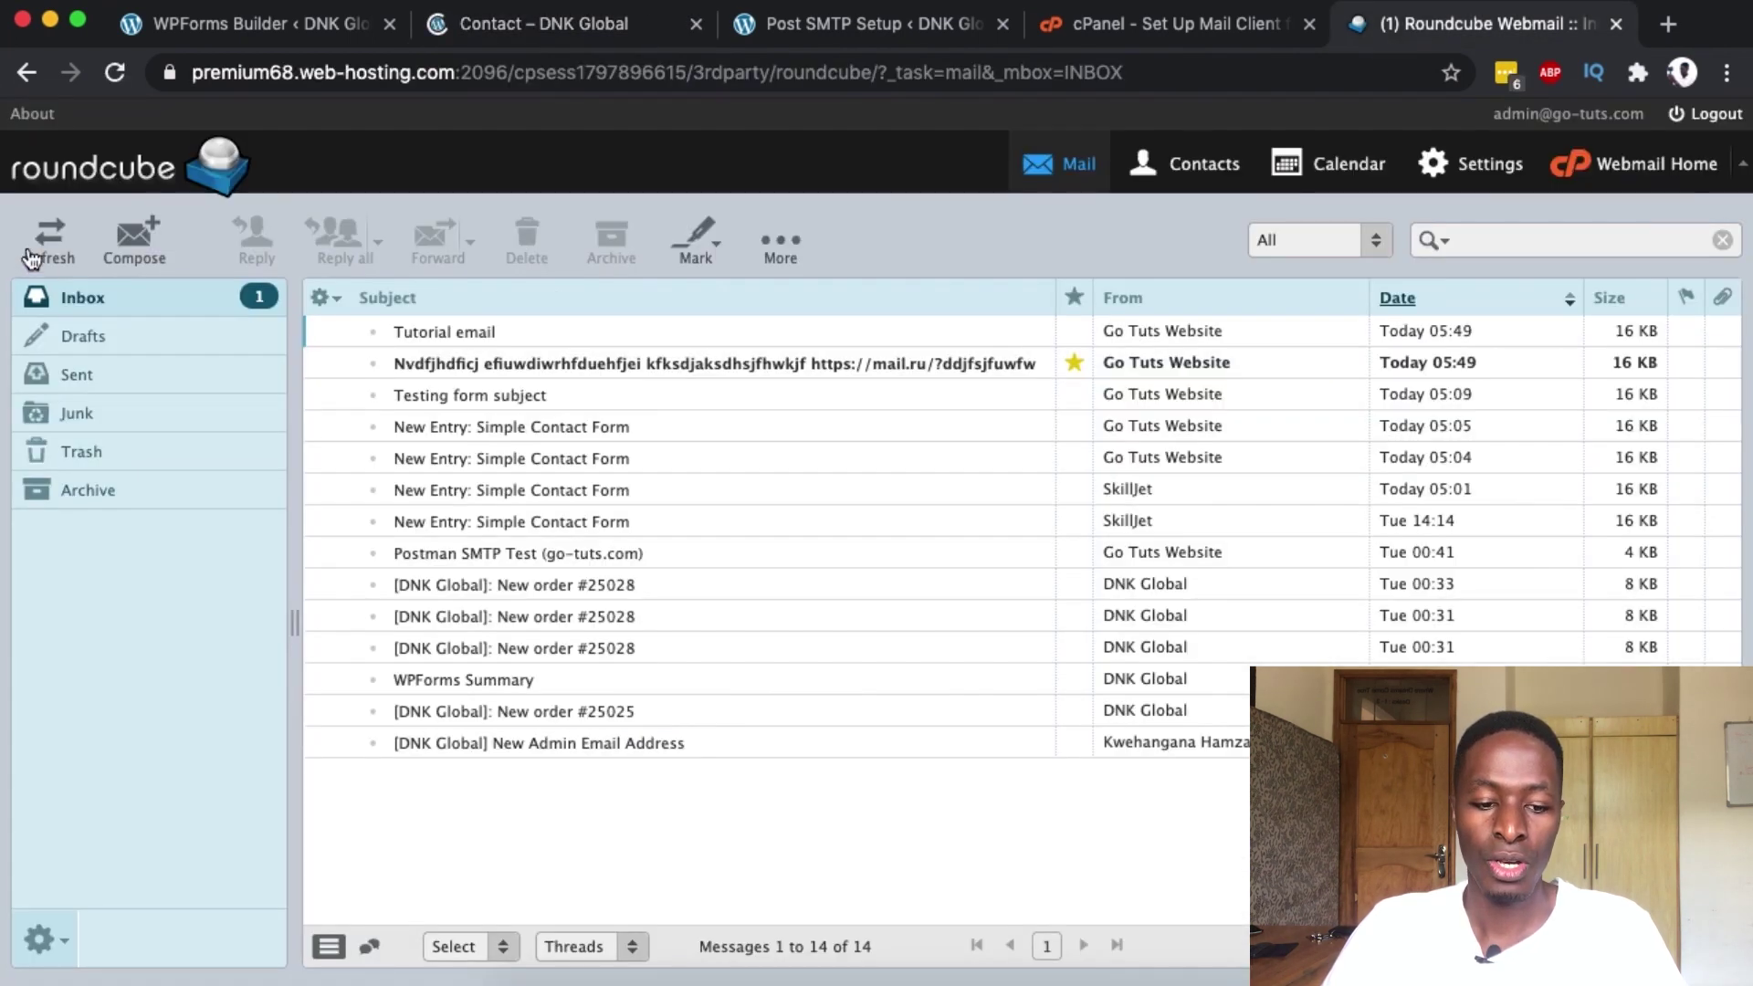
pyautogui.click(123, 297)
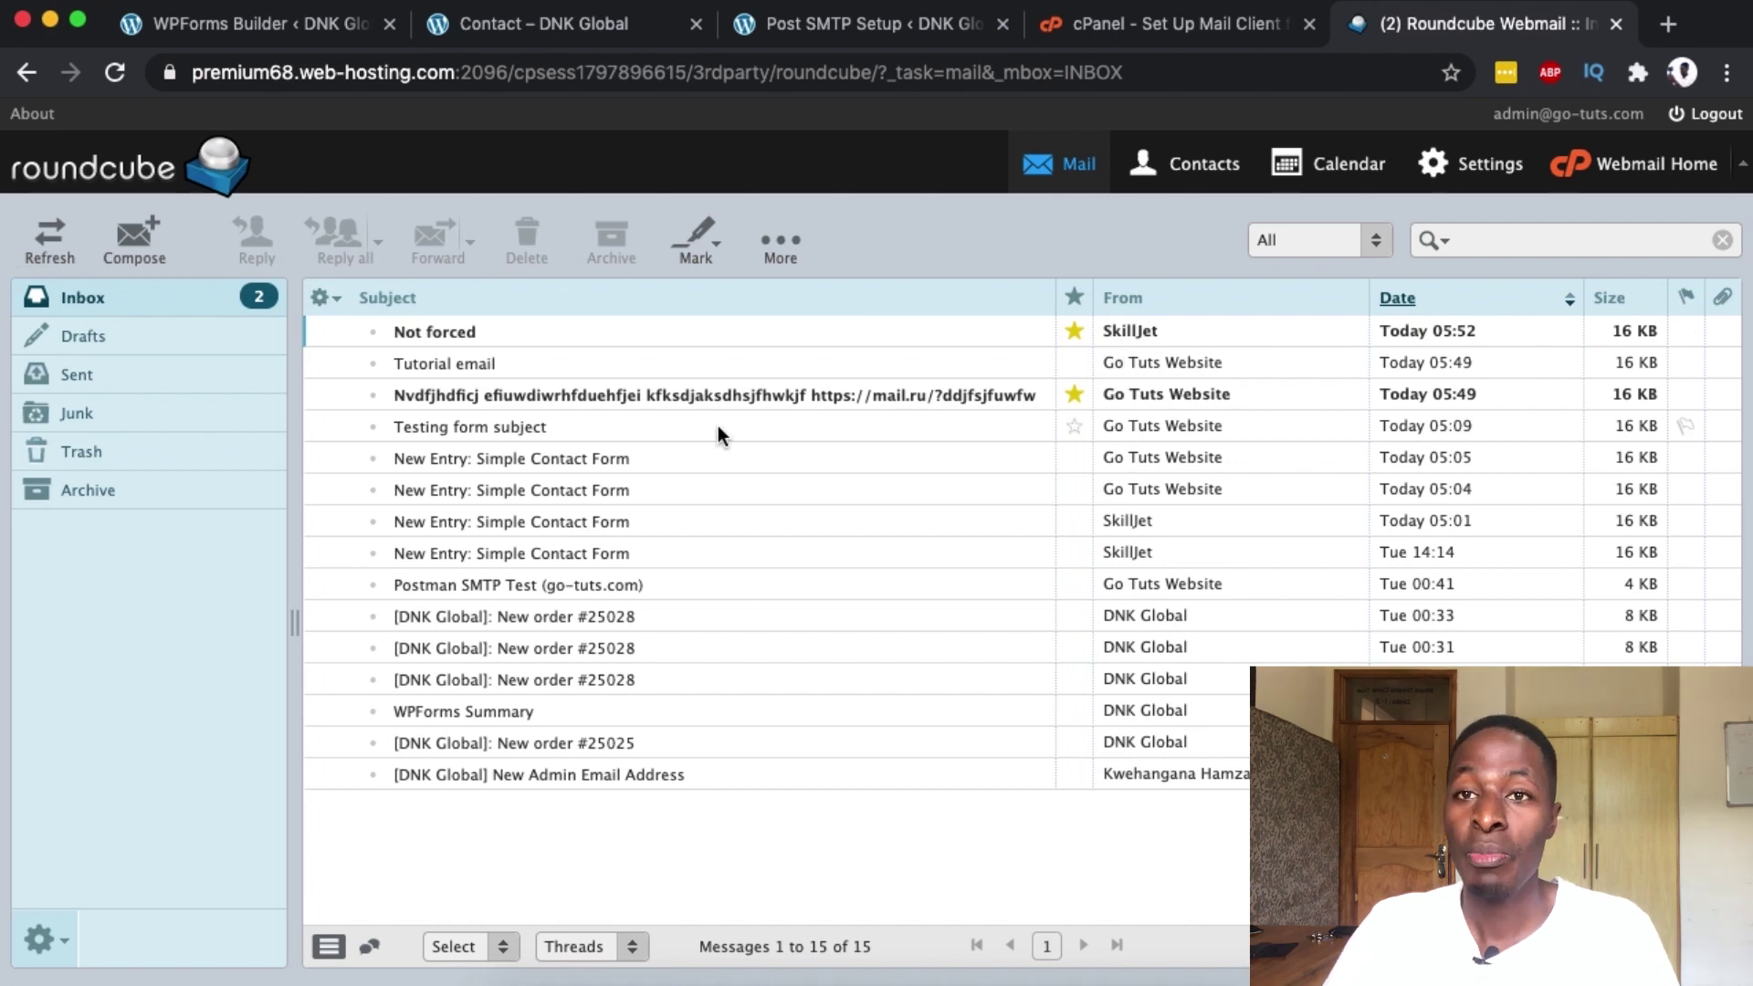
pyautogui.click(250, 29)
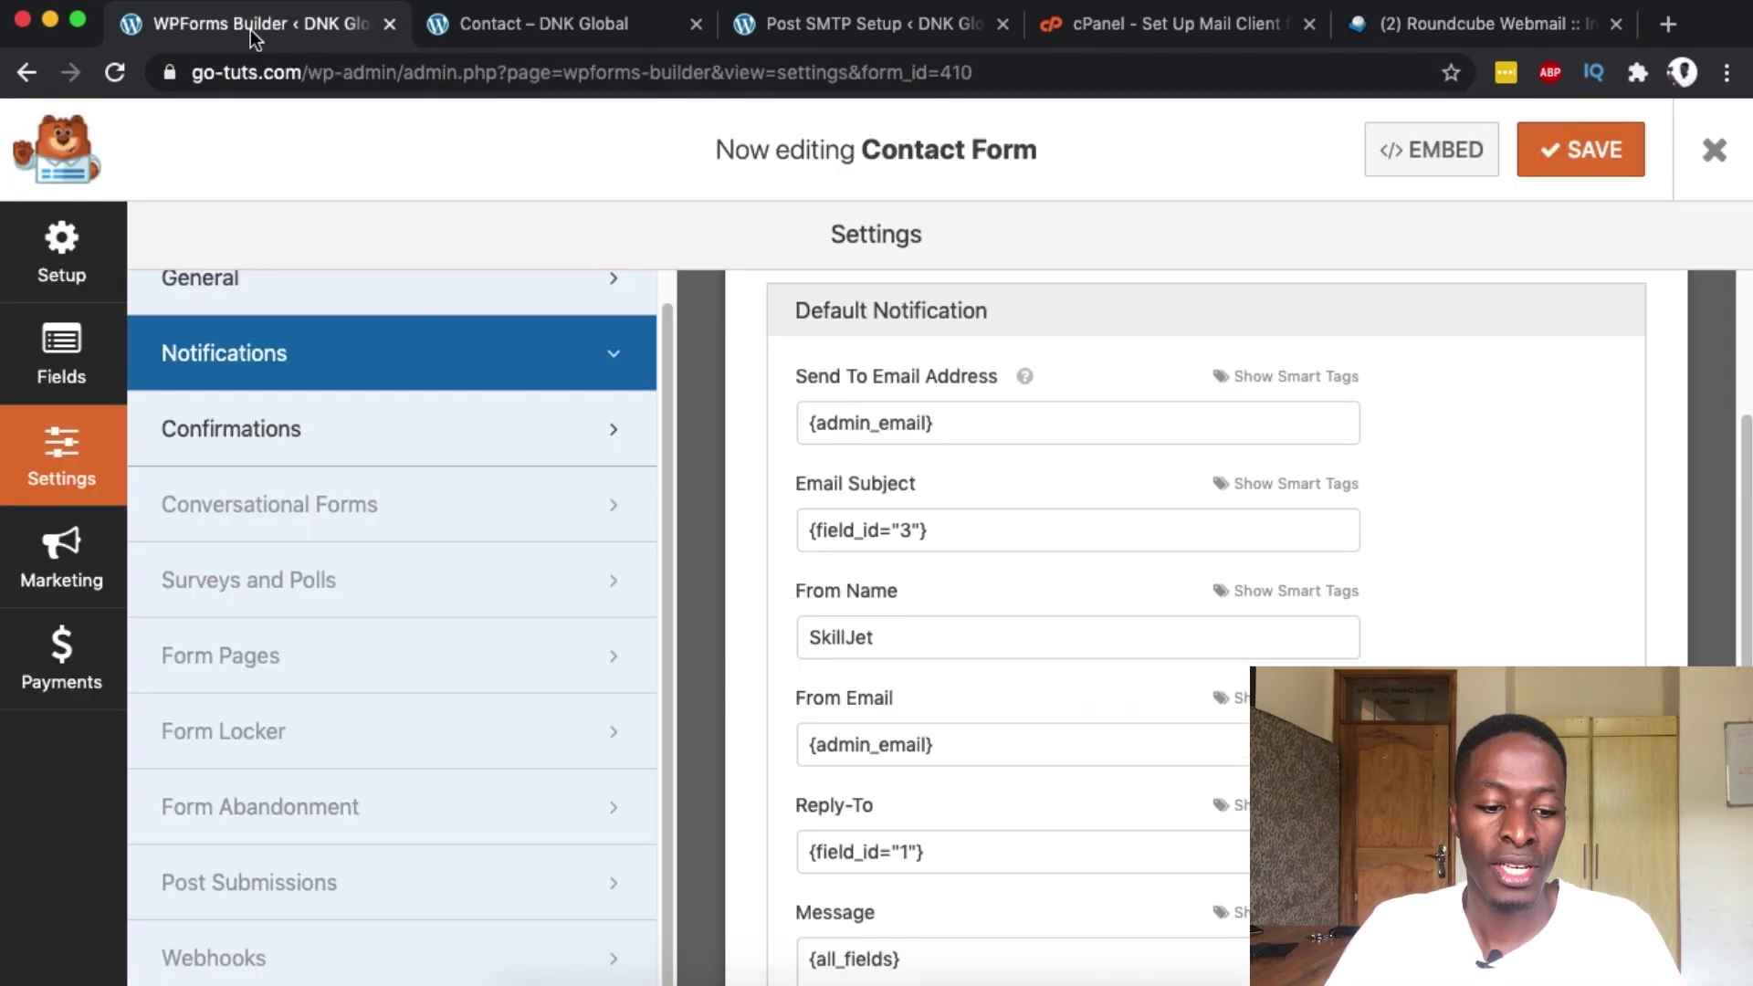
# - Check the From Name SkillJet against the live form, inbox sender and Post SMTP setup
pyautogui.click(577, 37)
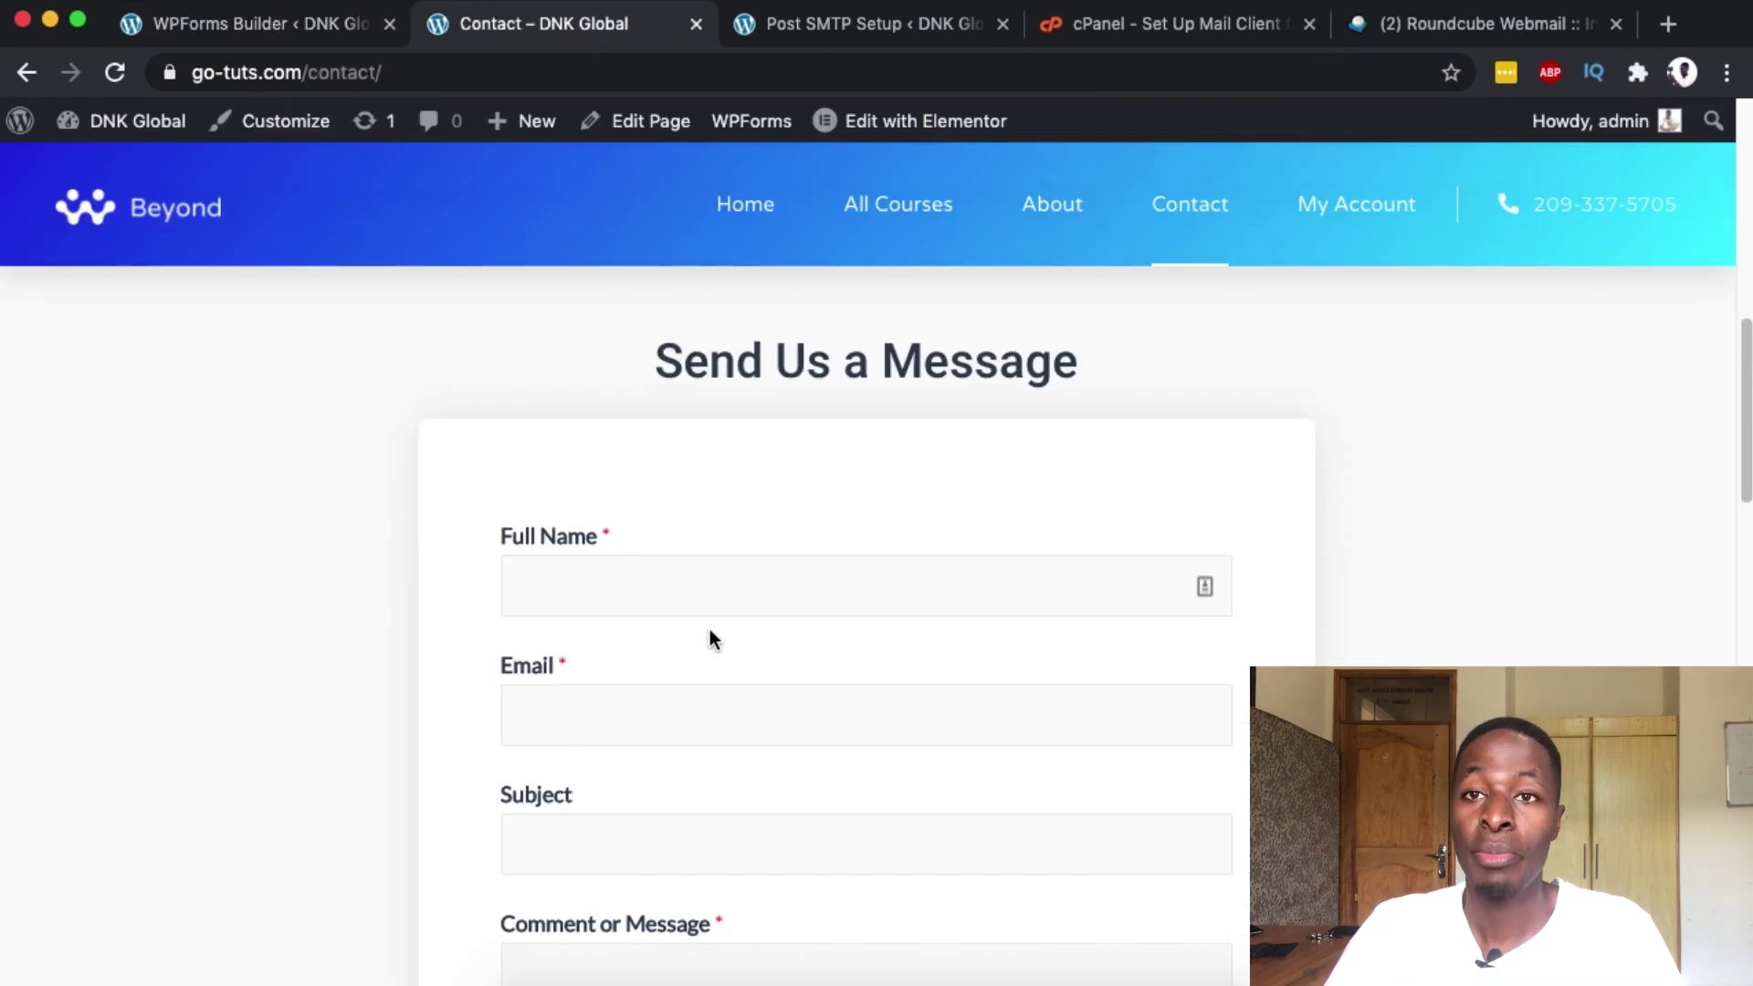
pyautogui.click(192, 37)
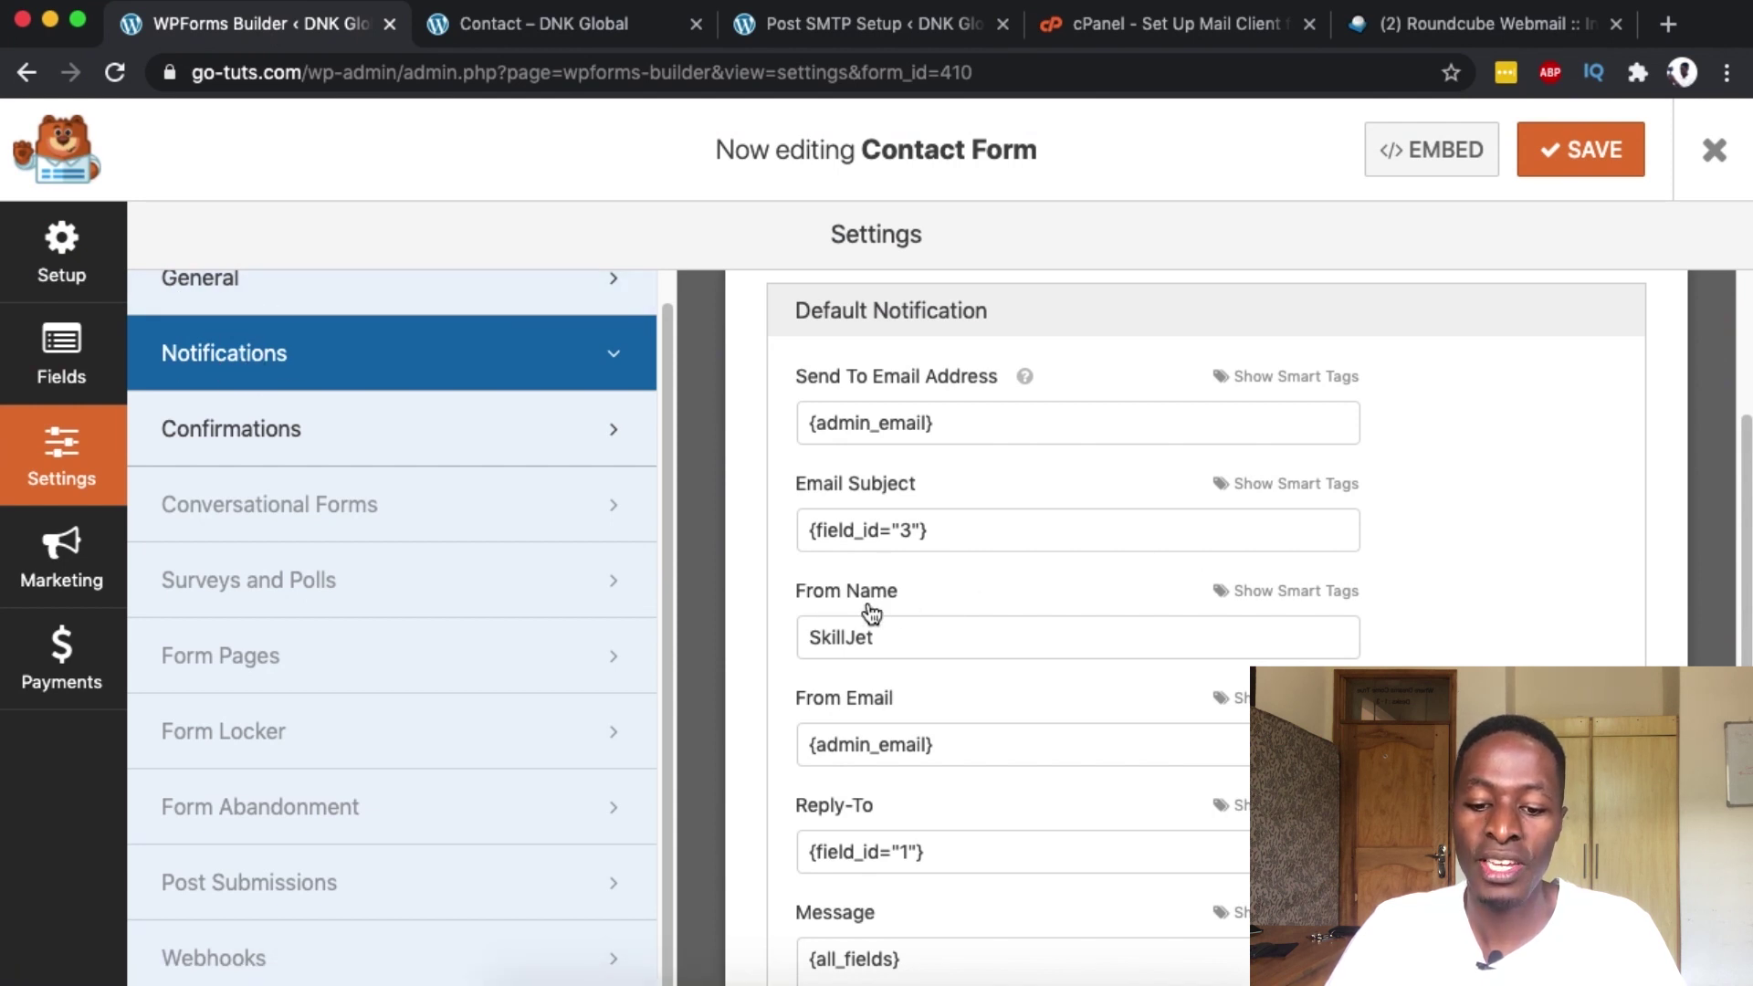
pyautogui.moveTo(918, 635); pyautogui.dragTo(802, 637)
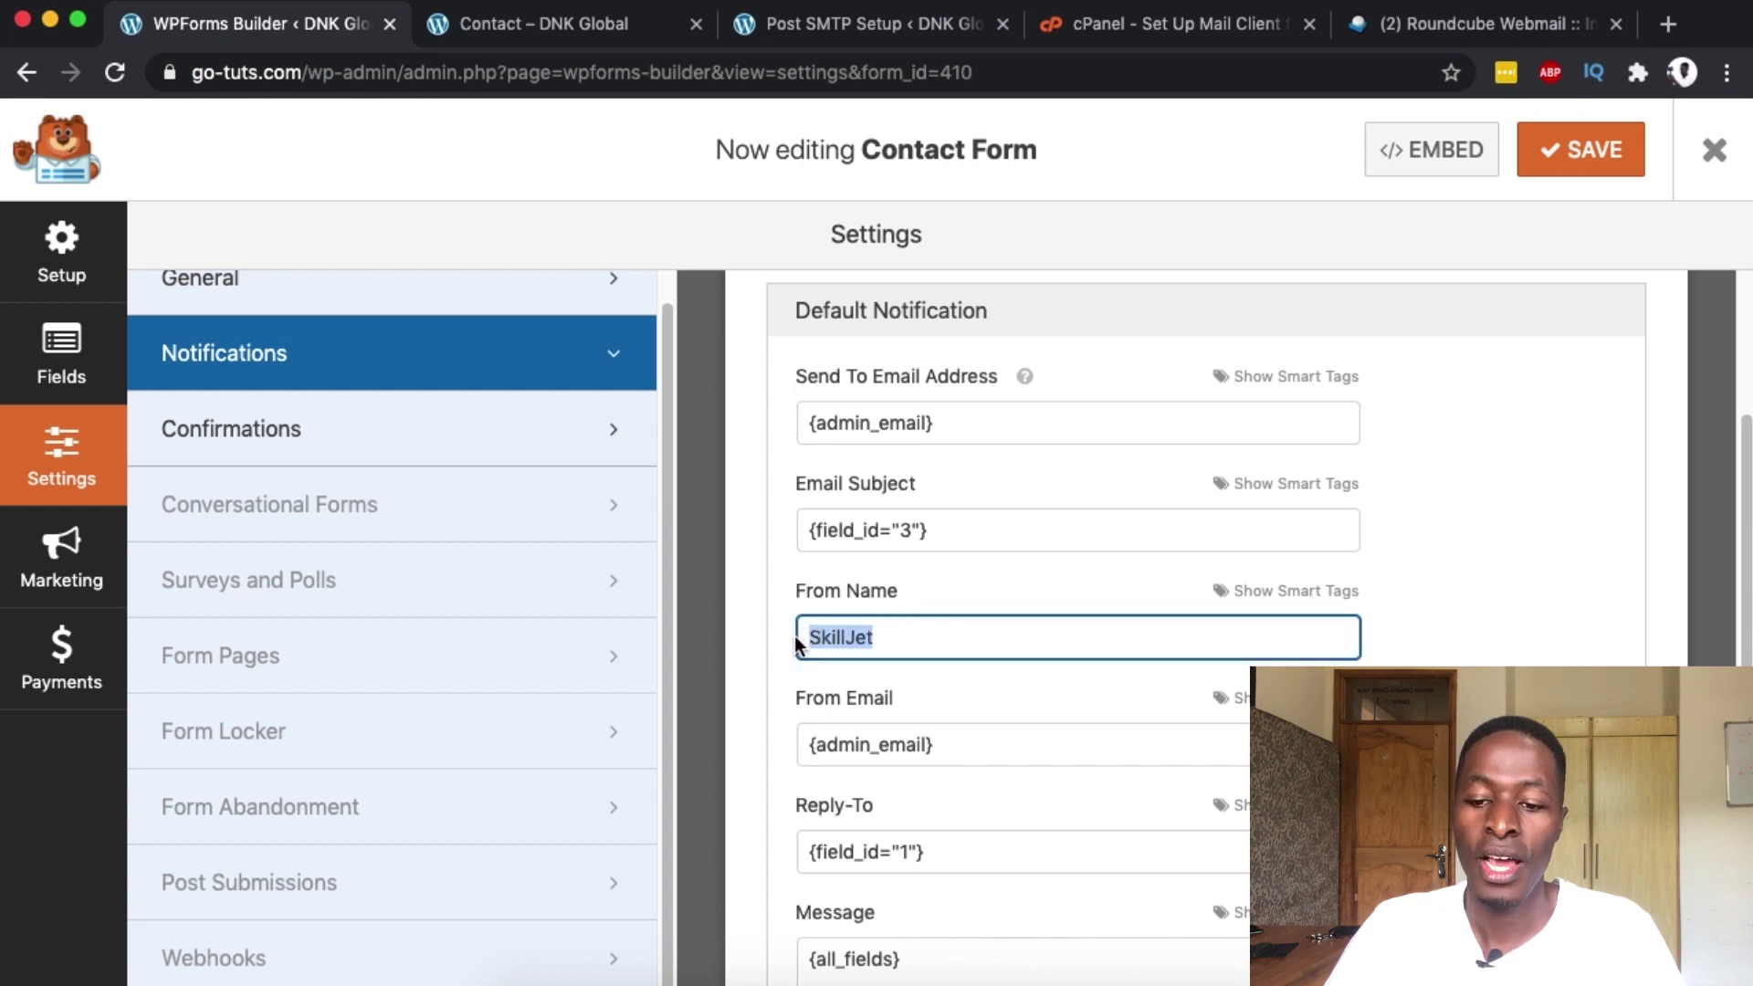
pyautogui.click(1438, 20)
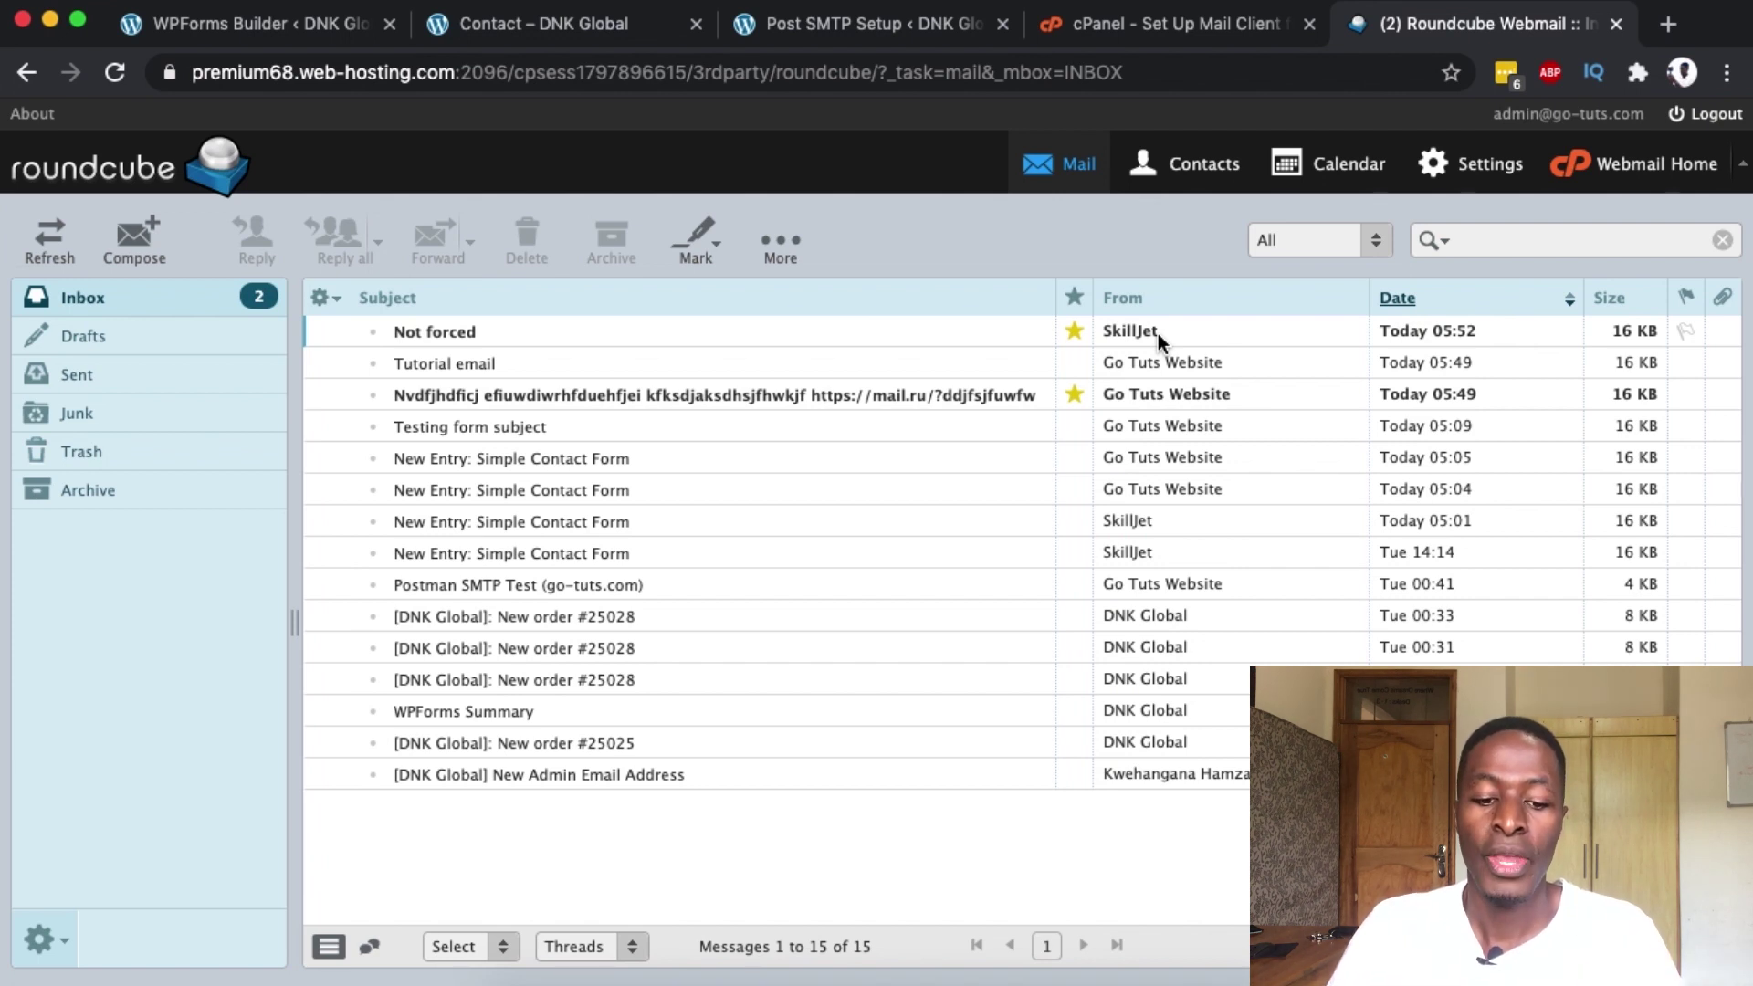
pyautogui.click(793, 29)
pyautogui.click(310, 25)
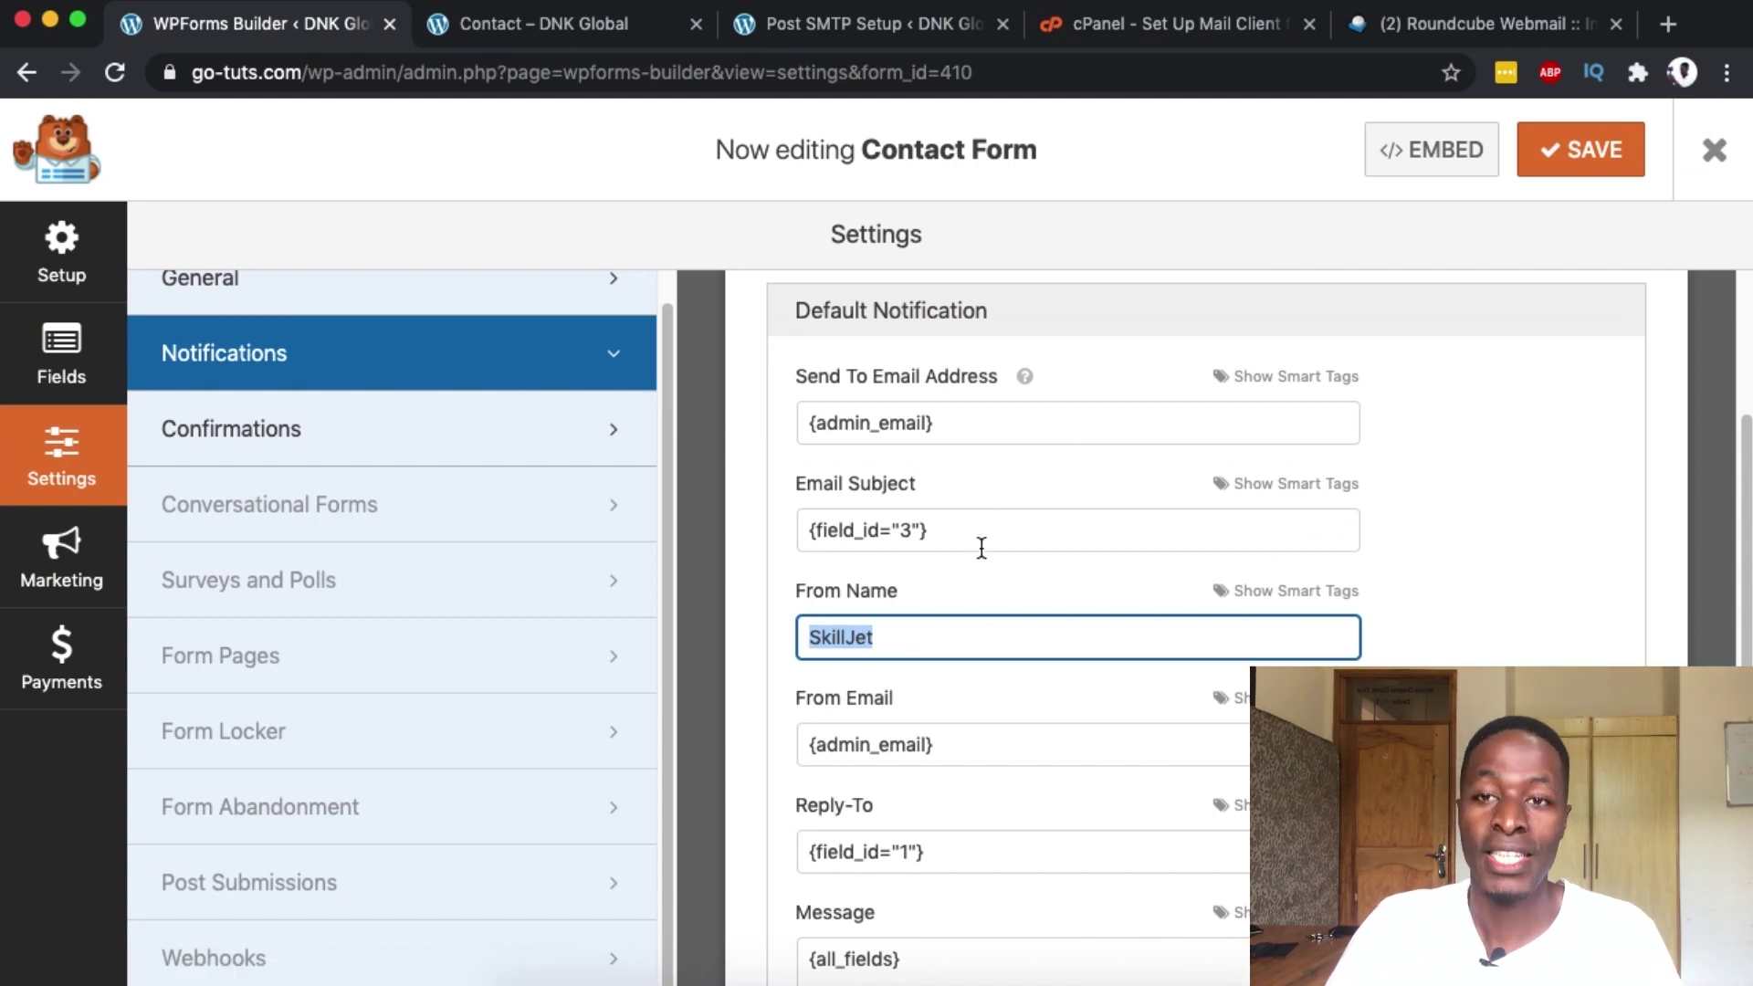
# - Replace the From Name SkillJet with the Full Name smart tag
pyautogui.doubleClick(894, 631)
pyautogui.press('BackSpace')
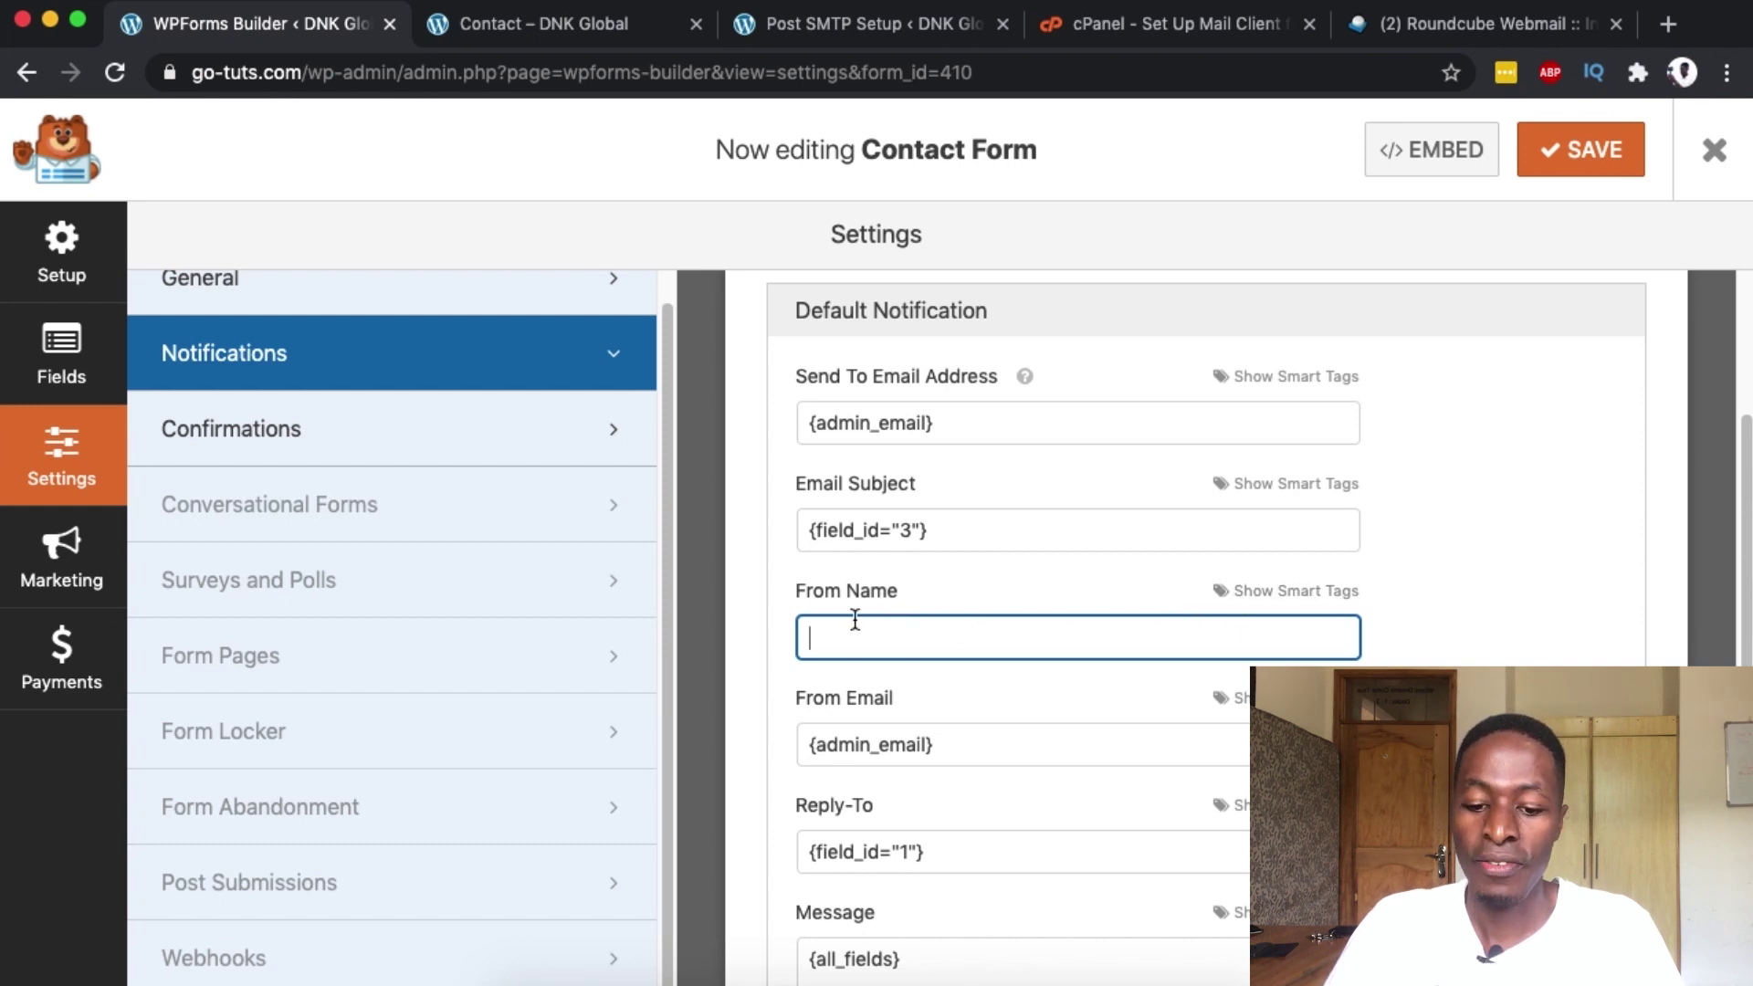
pyautogui.click(1288, 594)
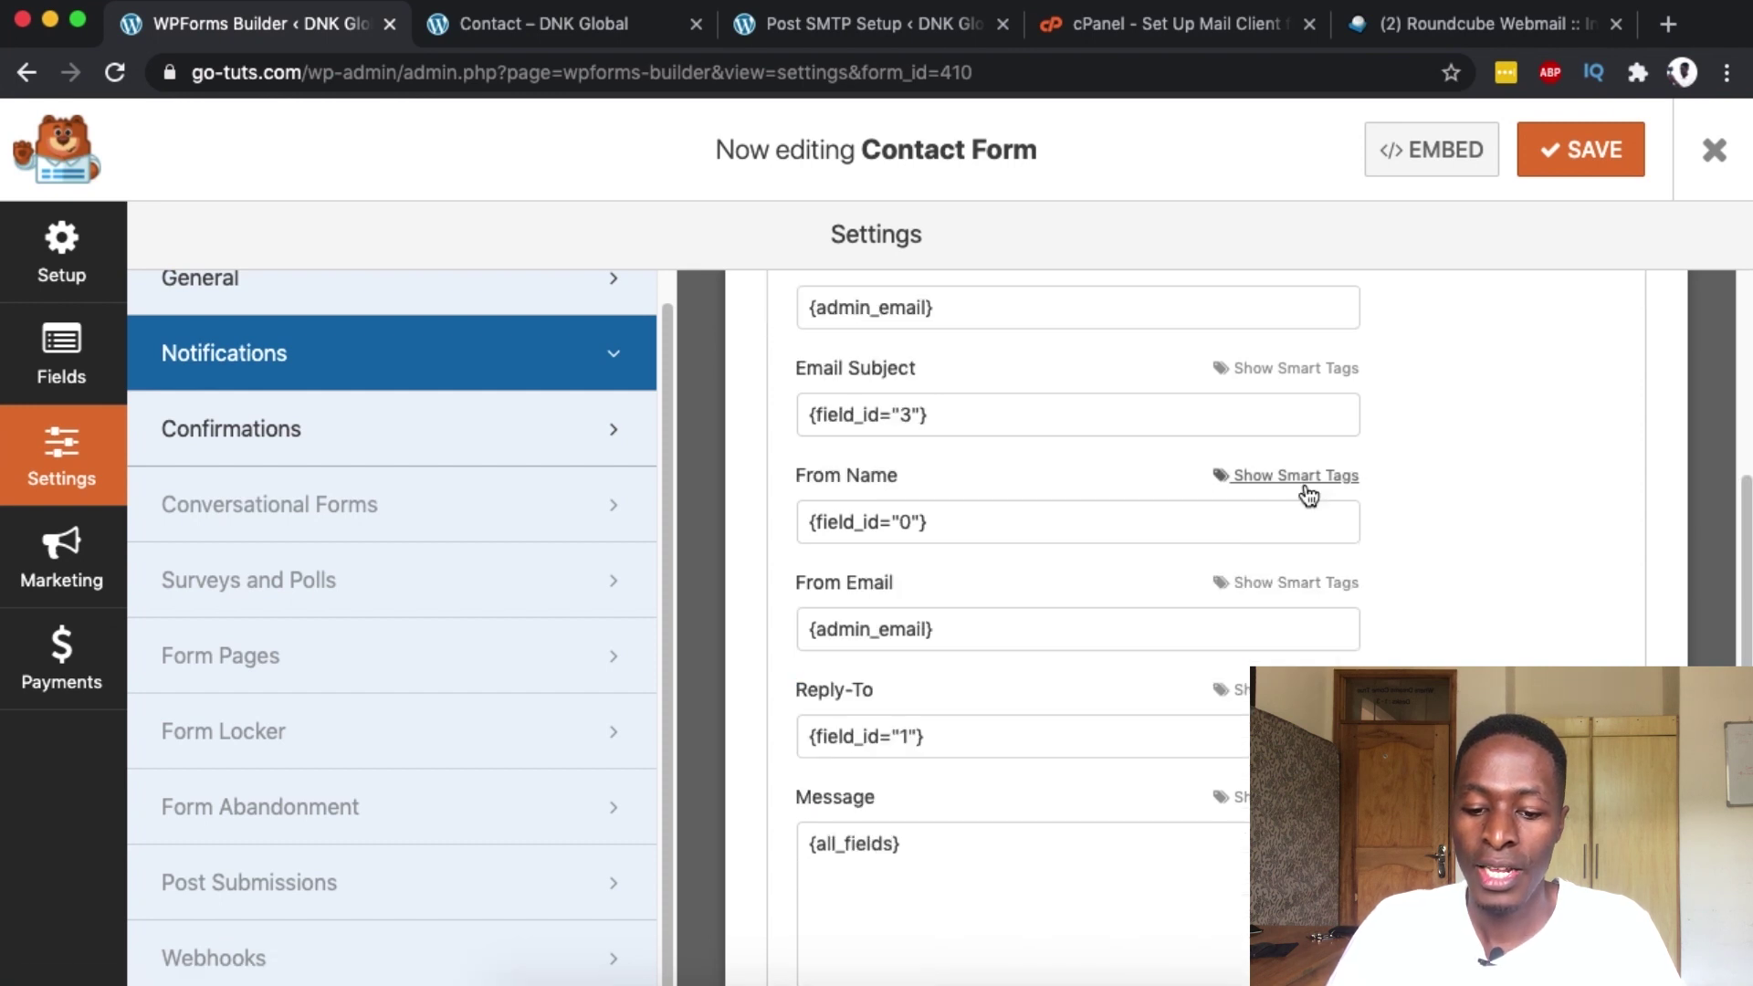
pyautogui.click(1306, 480)
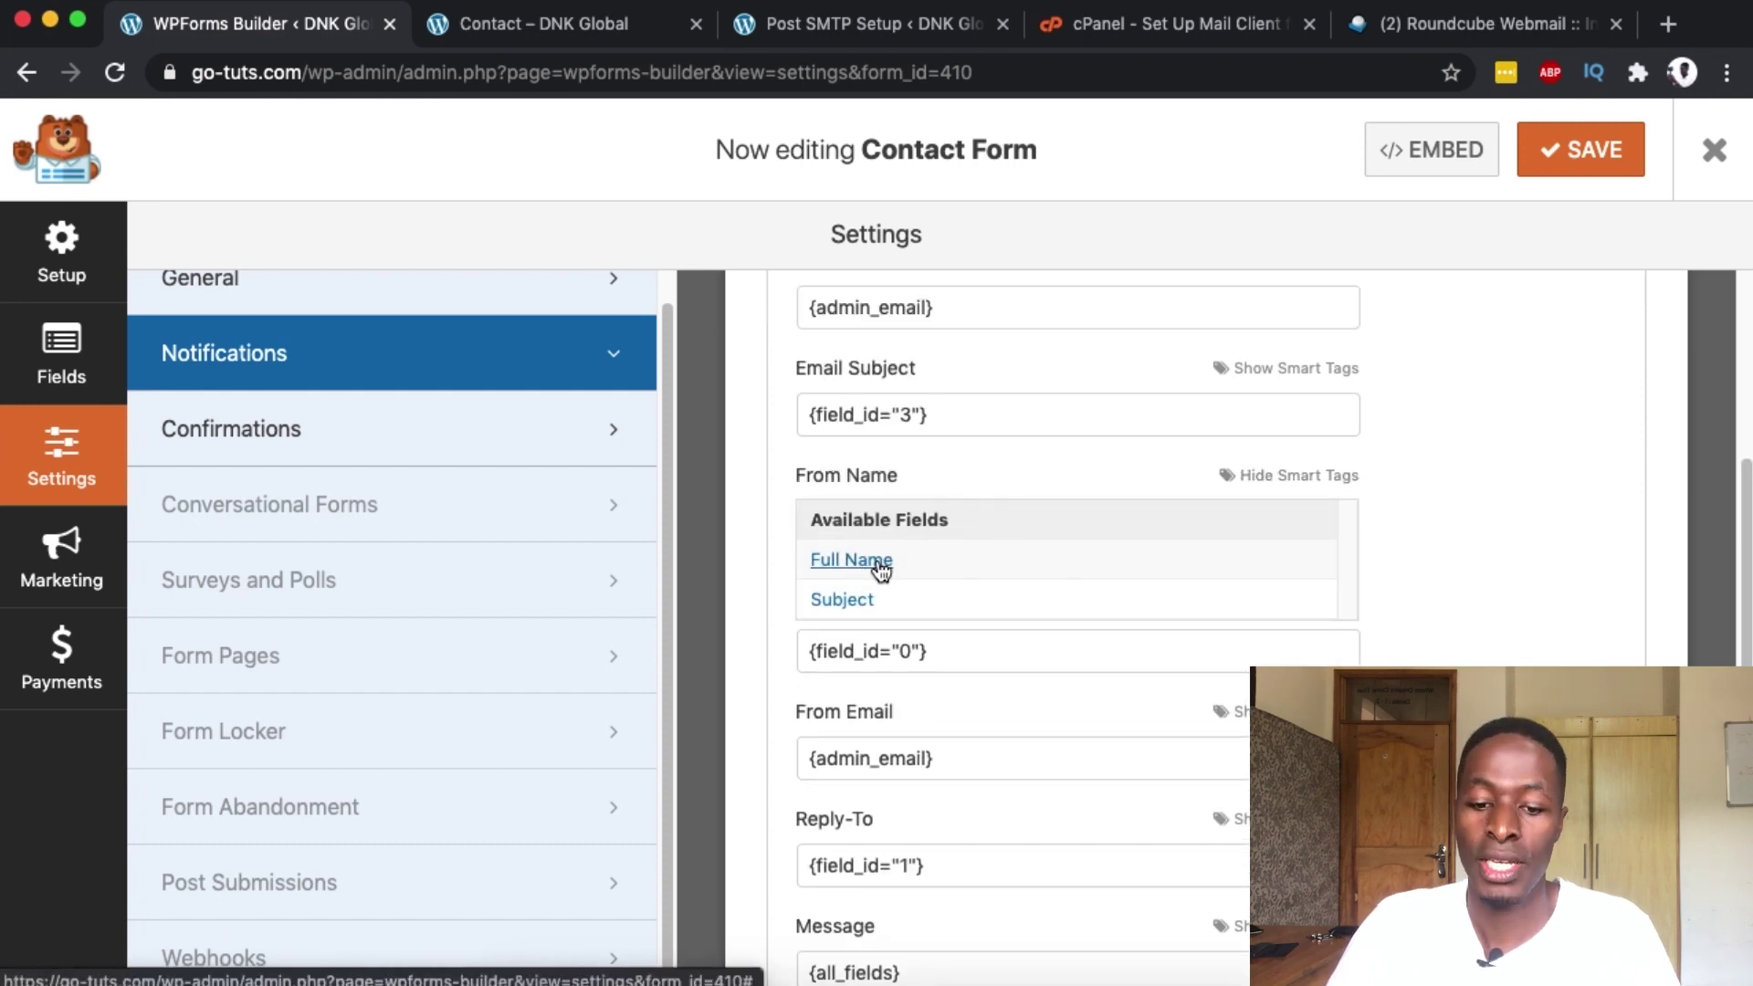
pyautogui.press('super+5')
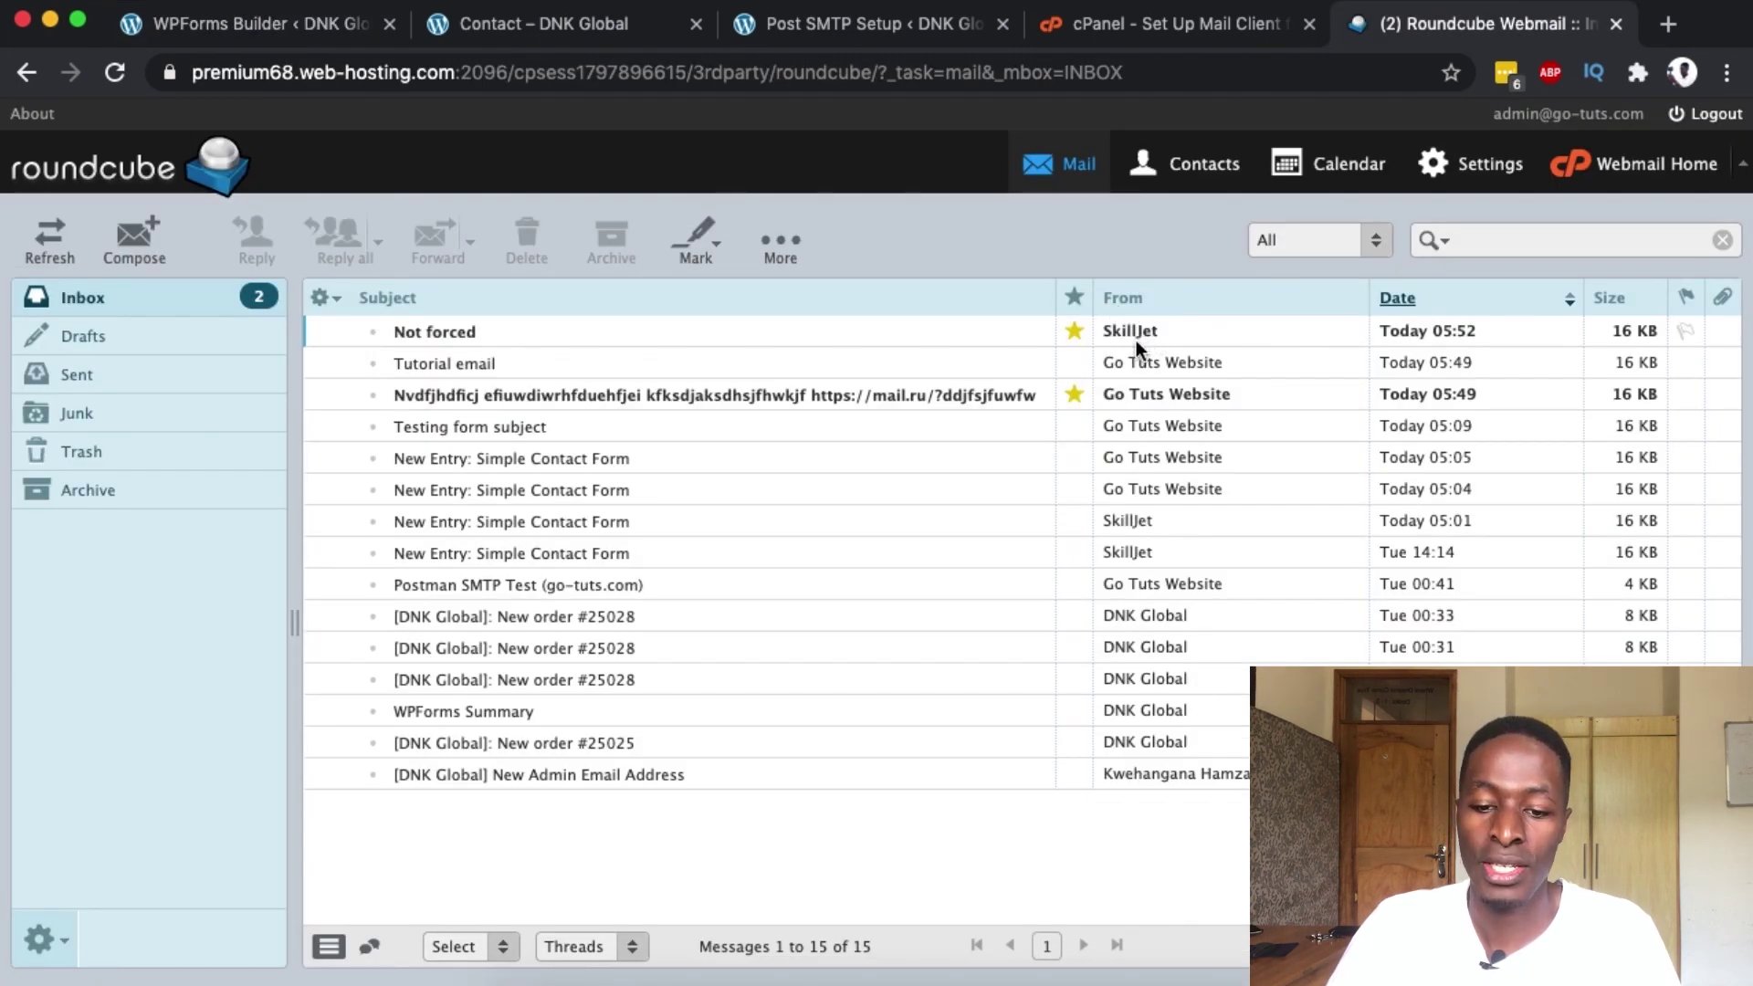
pyautogui.press('super+1')
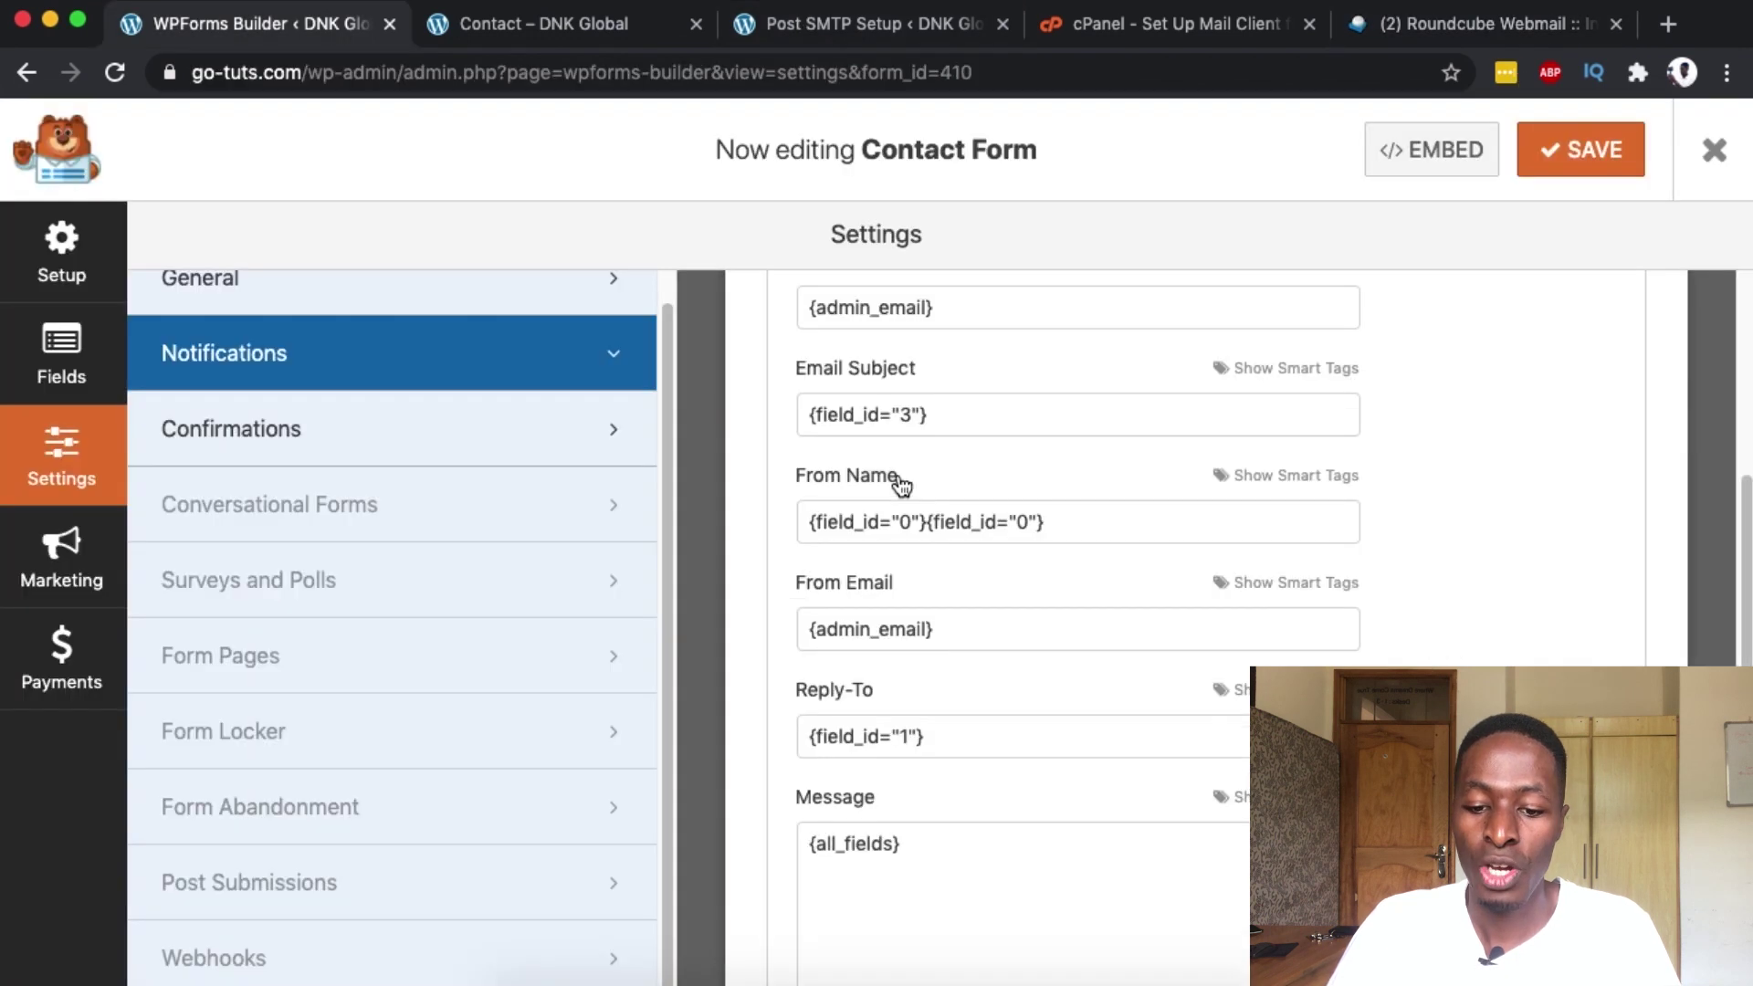
# - Trim the Email Subject to a single {field_id="3"} Subject tag and save the form
pyautogui.moveTo(953, 411); pyautogui.dragTo(810, 412)
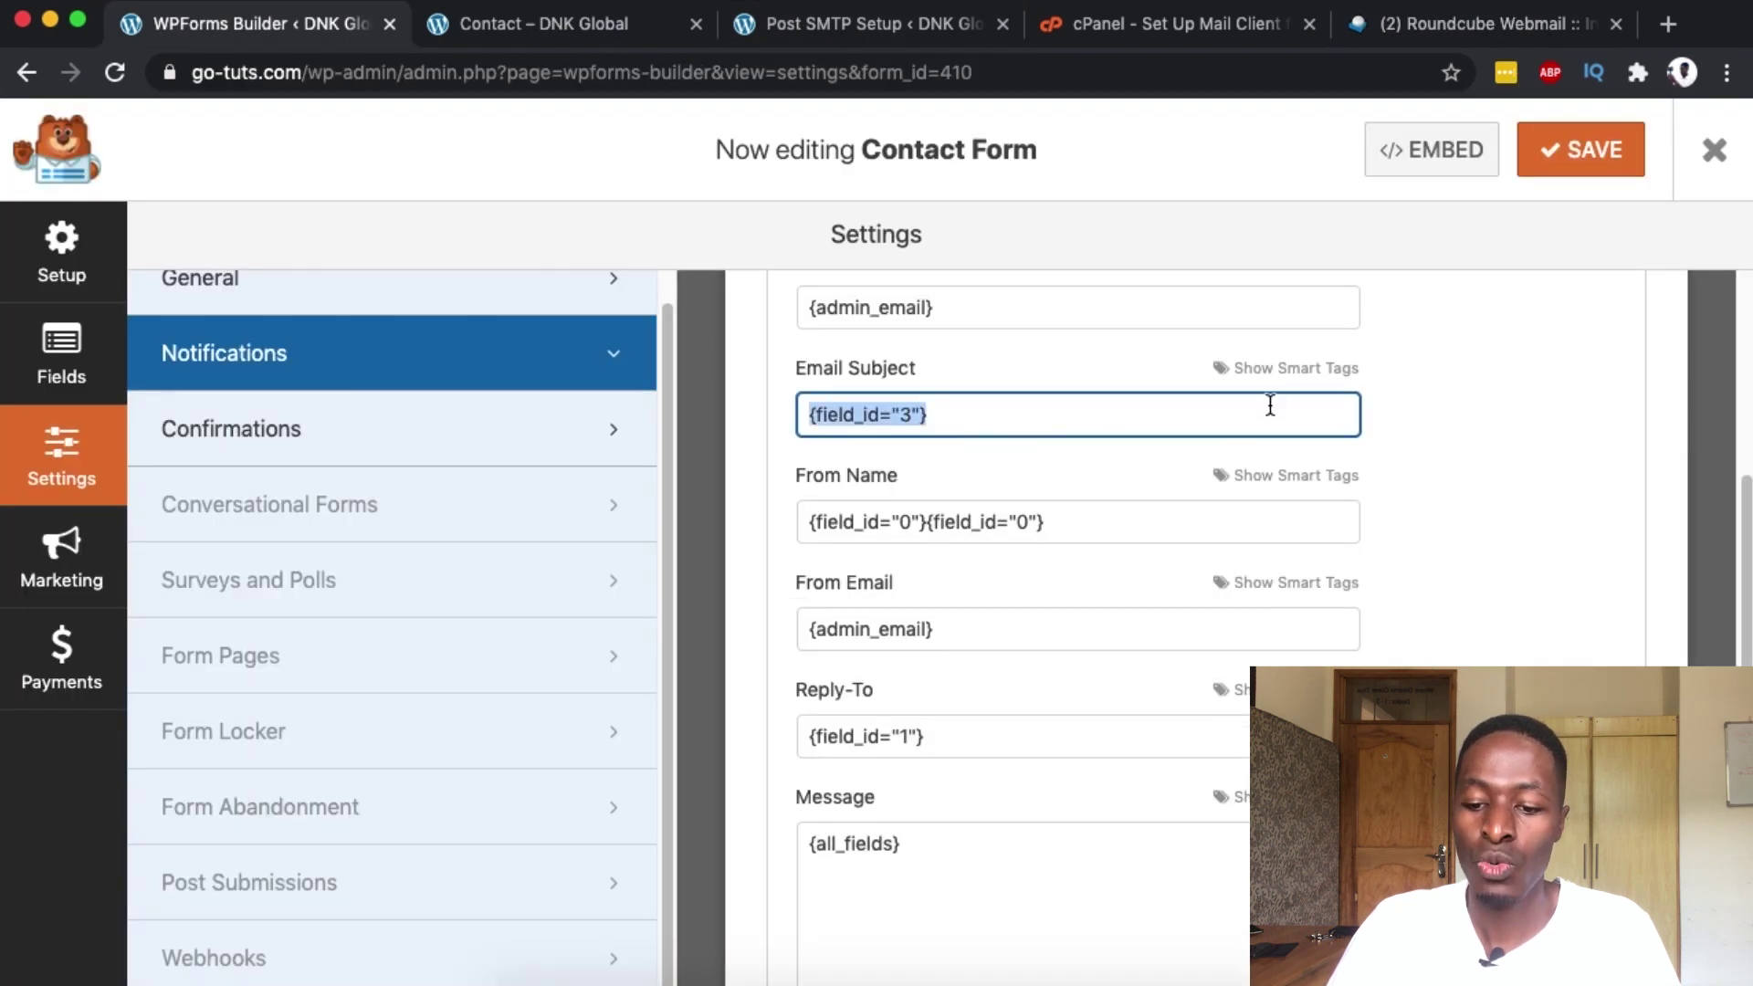
pyautogui.click(1286, 370)
pyautogui.scroll(-1, 1006, 475)
pyautogui.scroll(1, 1006, 475)
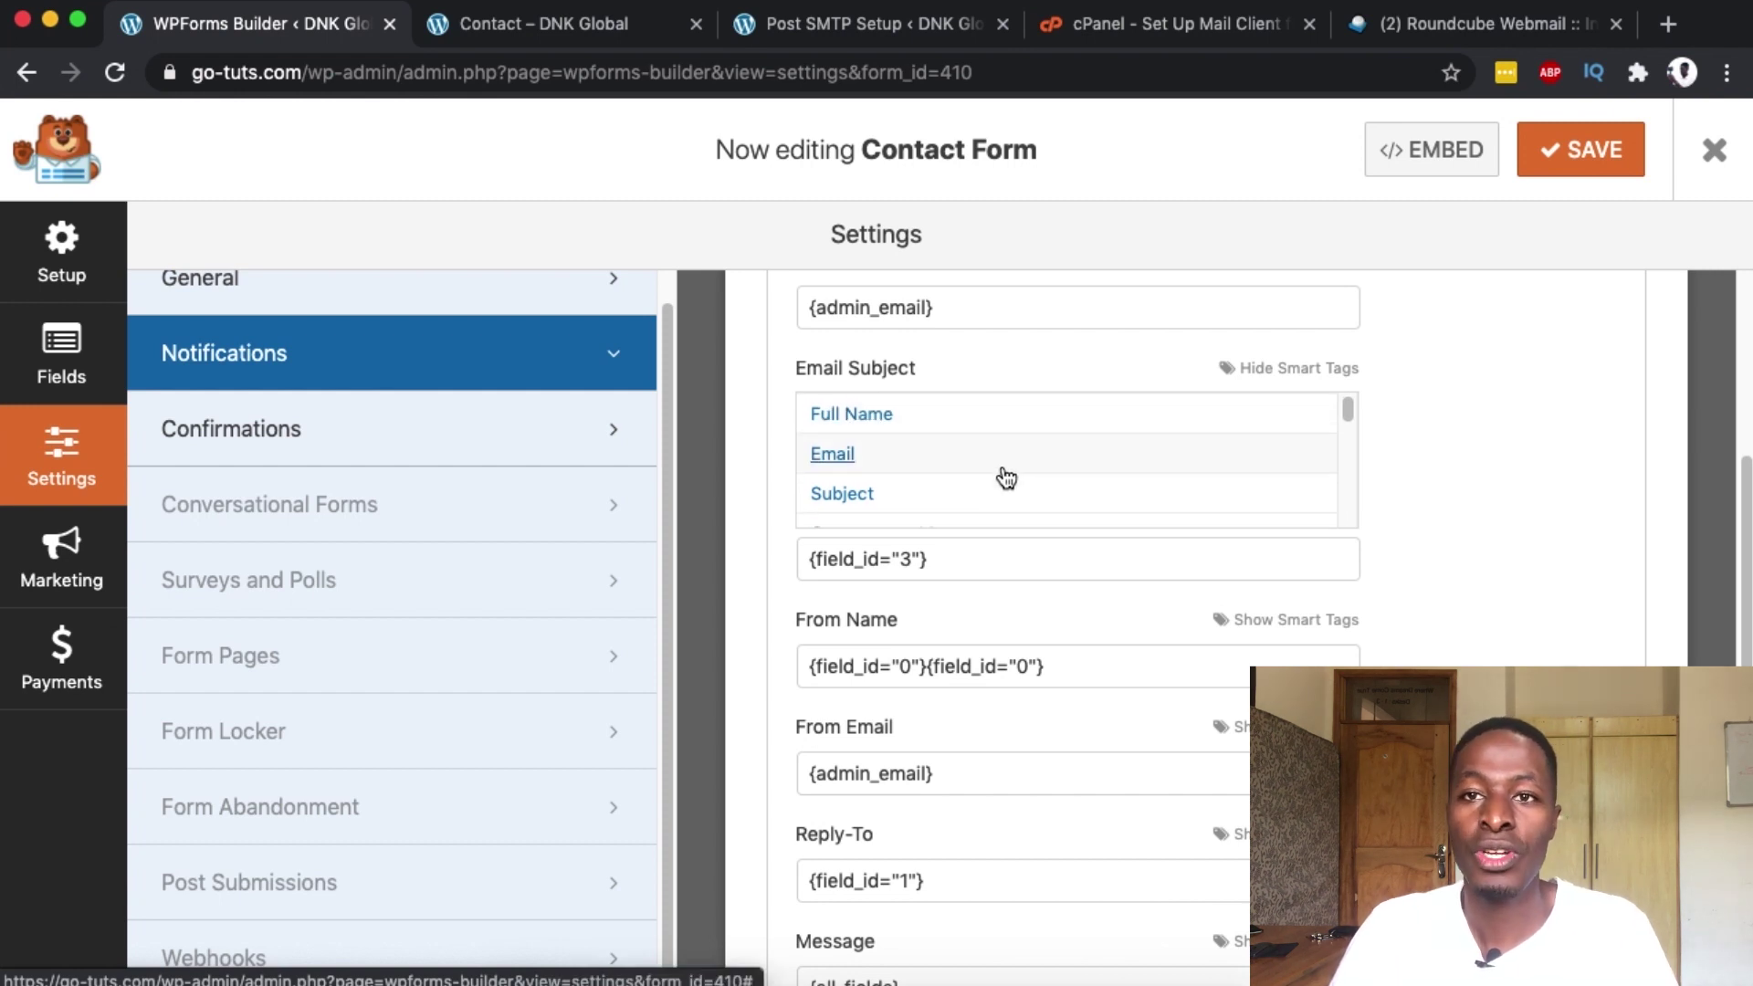
pyautogui.click(1425, 26)
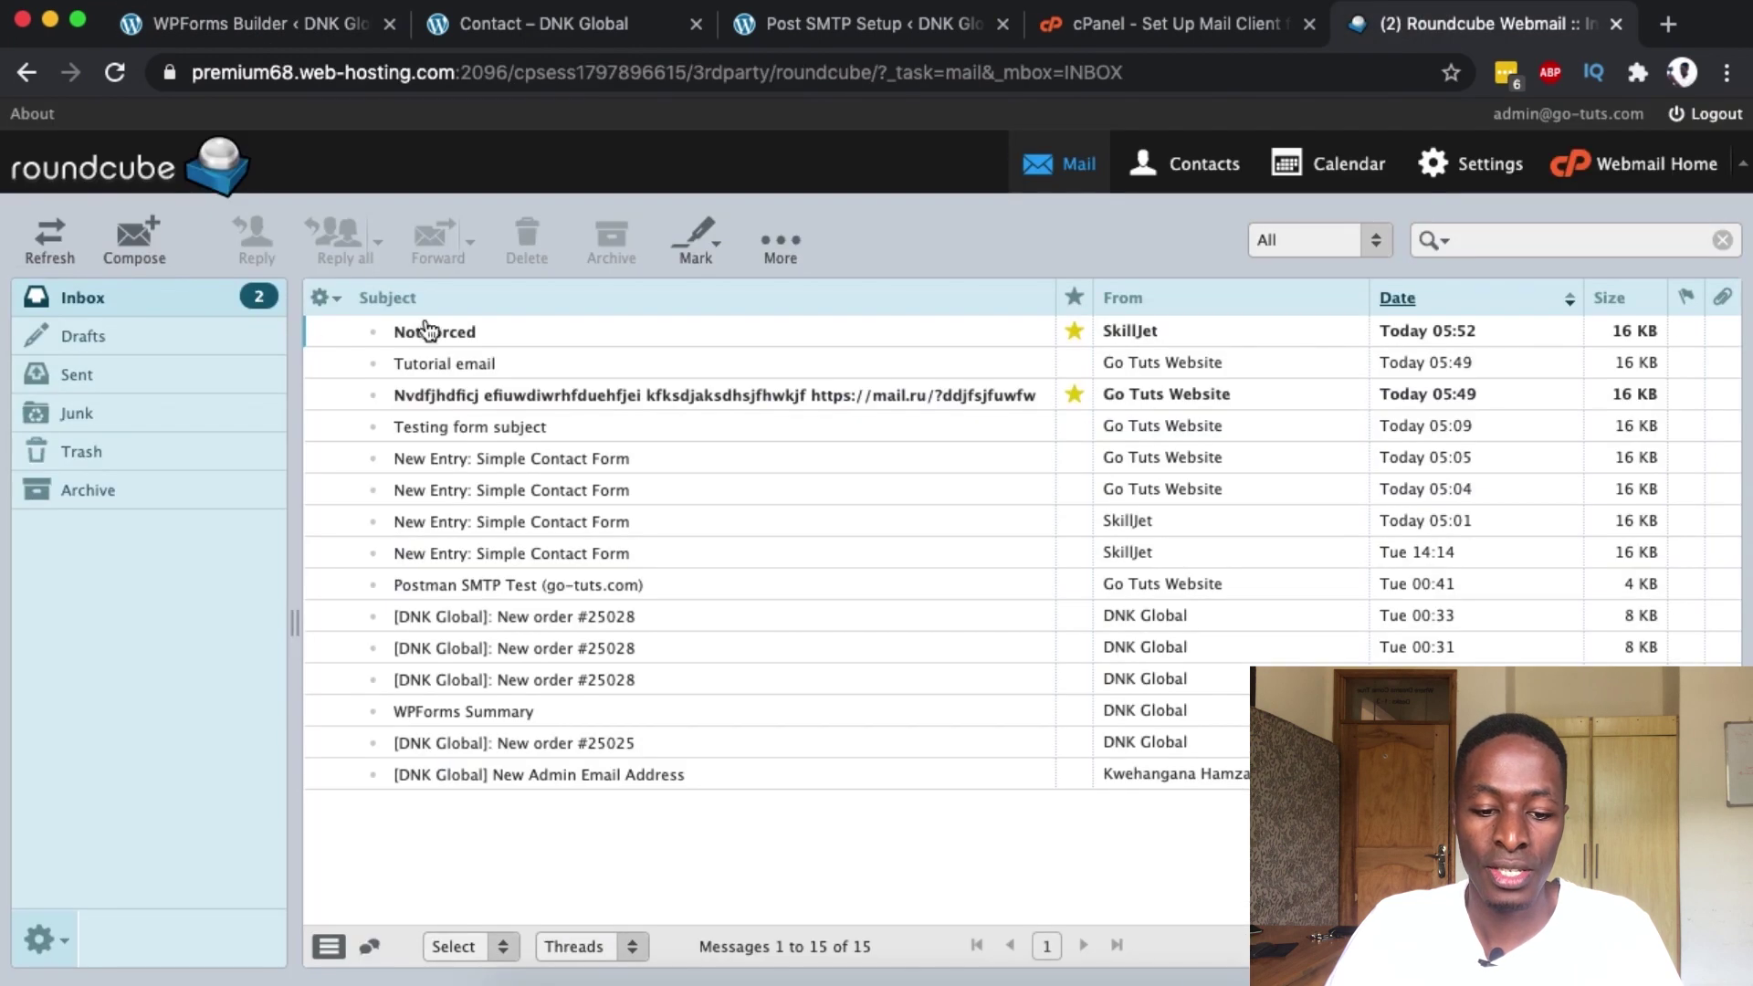
pyautogui.click(566, 24)
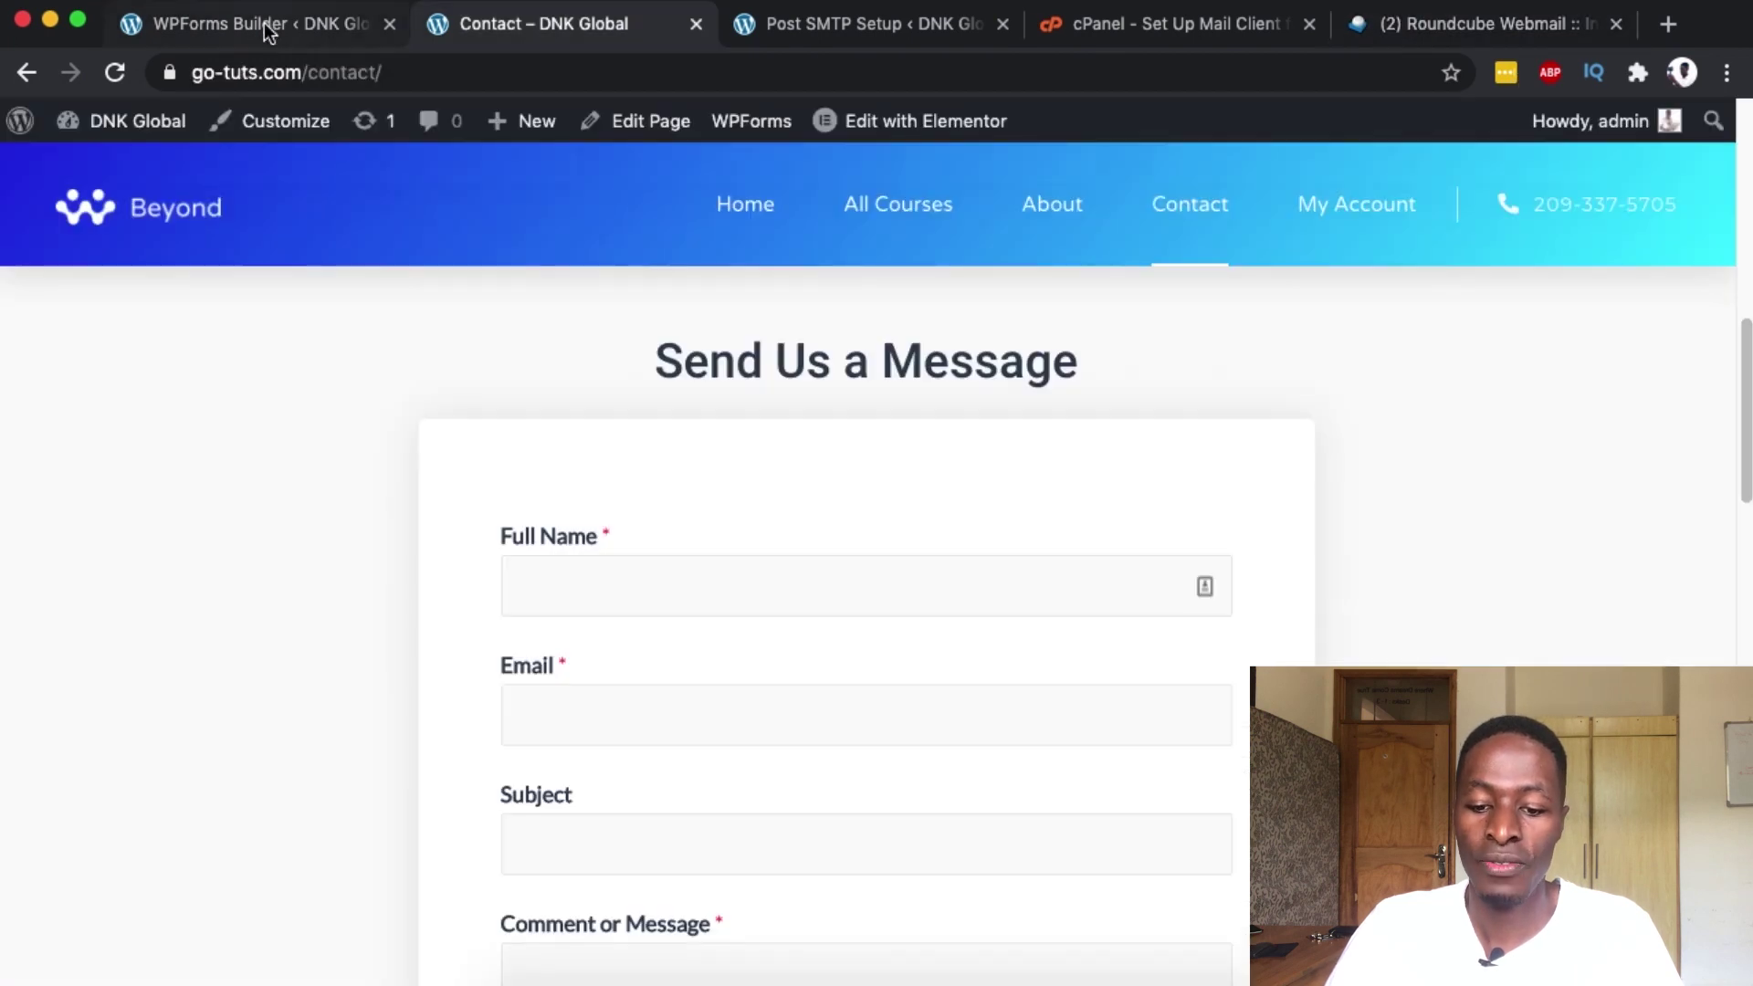
pyautogui.click(263, 26)
pyautogui.scroll(-1, 867, 479)
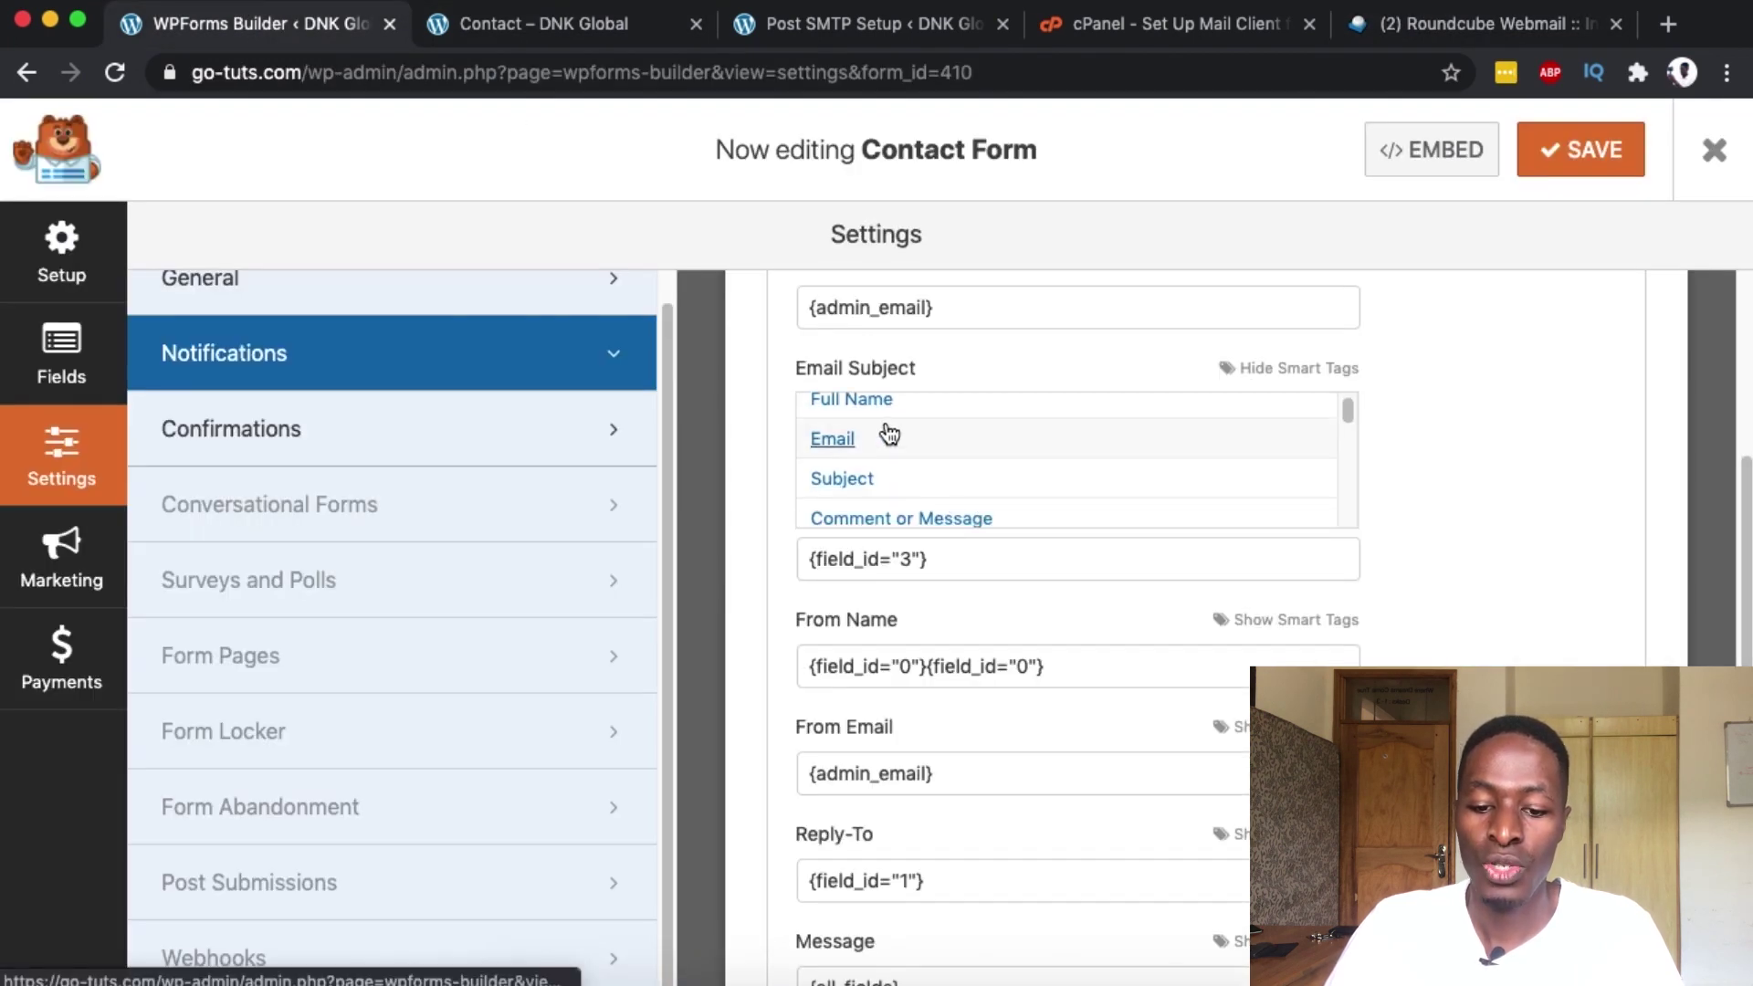
pyautogui.click(840, 480)
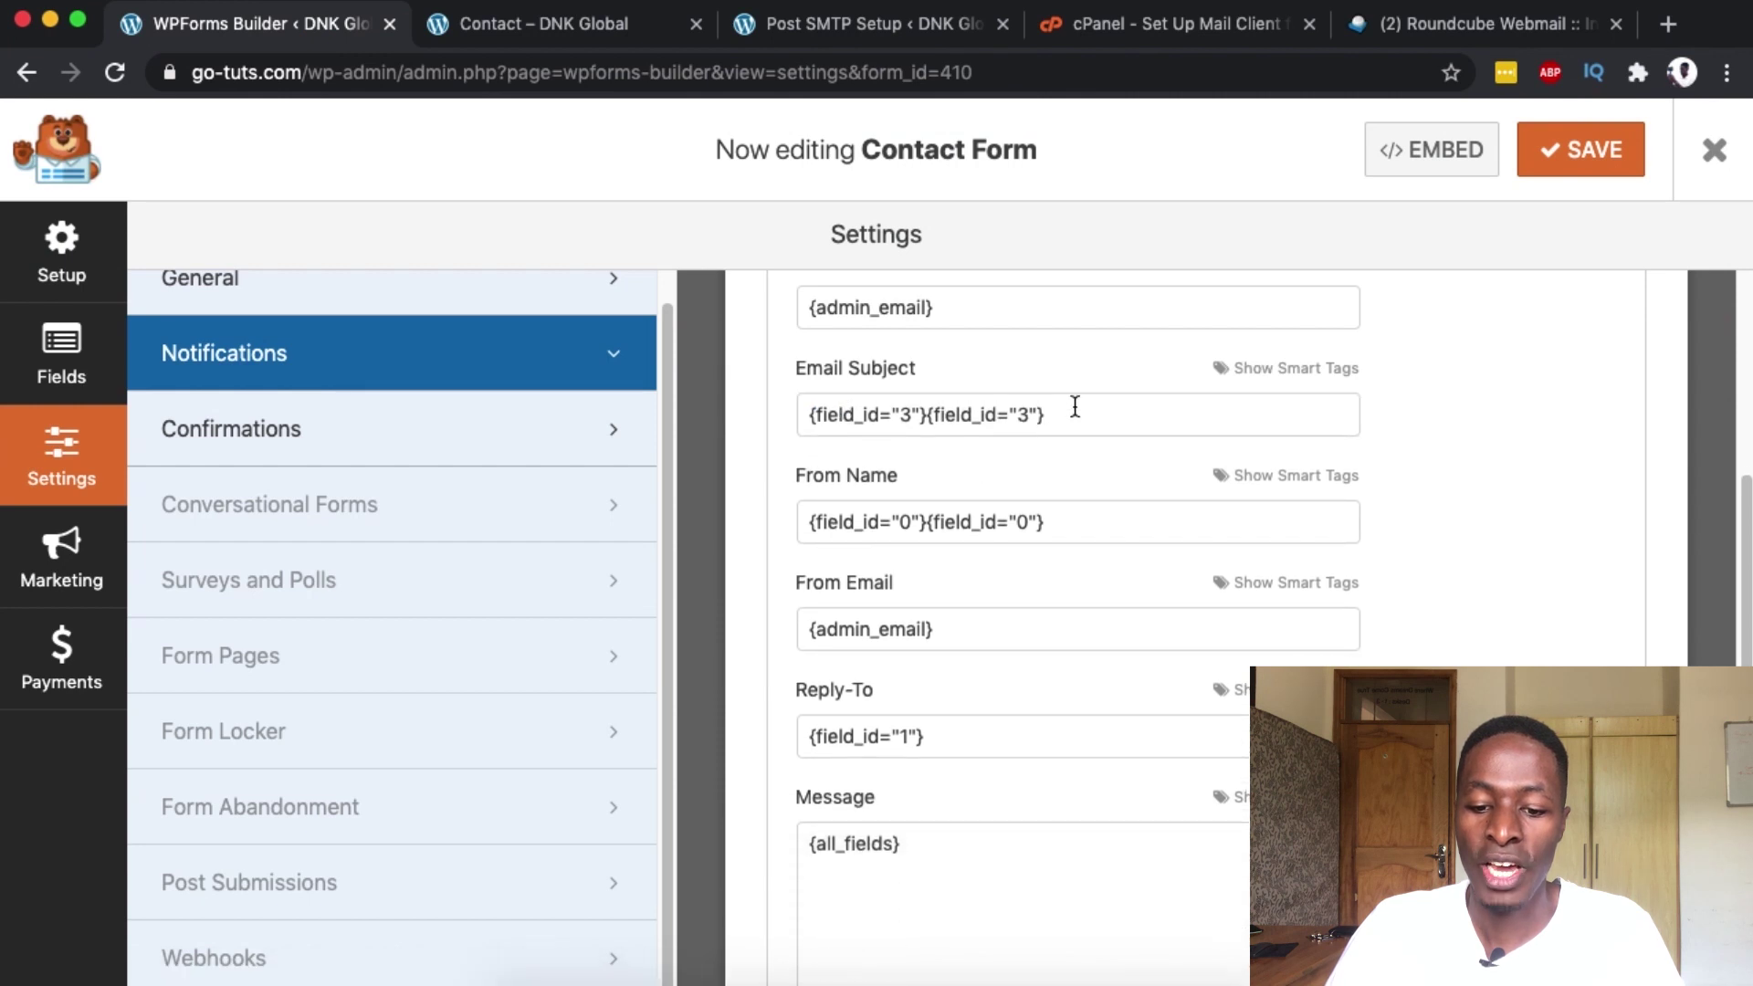
pyautogui.moveTo(1074, 409); pyautogui.dragTo(928, 408)
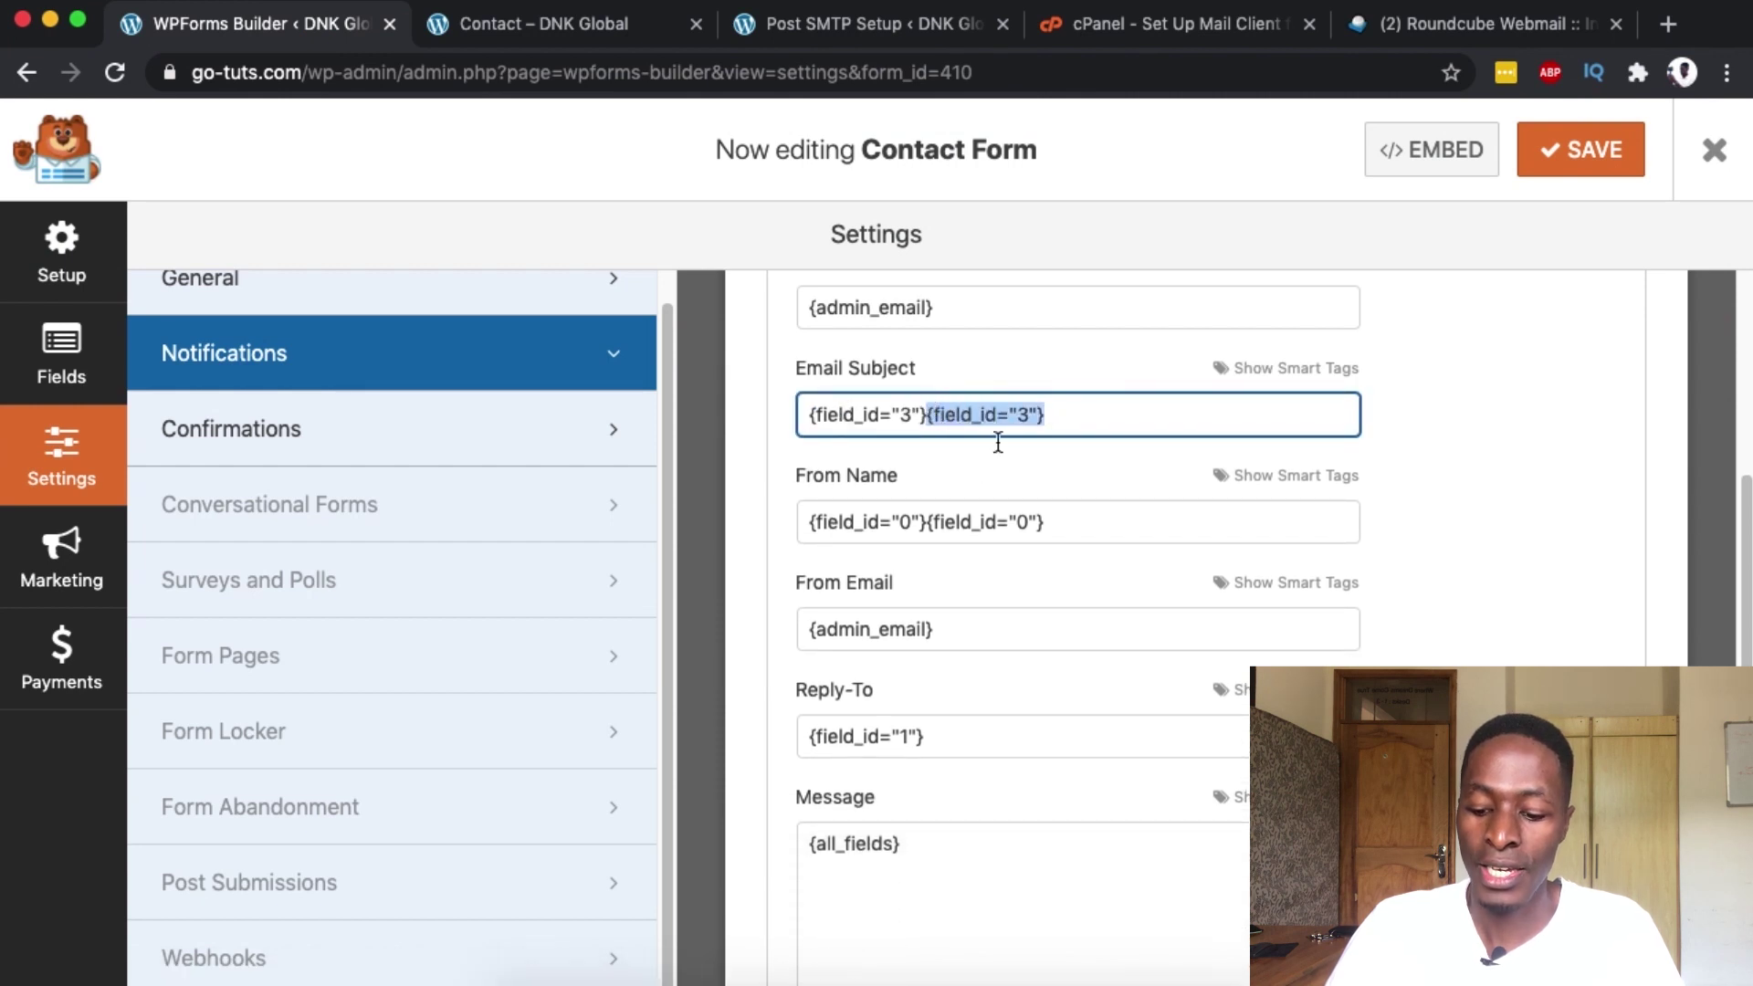
pyautogui.press('BackSpace')
pyautogui.click(1625, 169)
# - Review Post SMTP's sender name and address in its Message settings
pyautogui.click(868, 24)
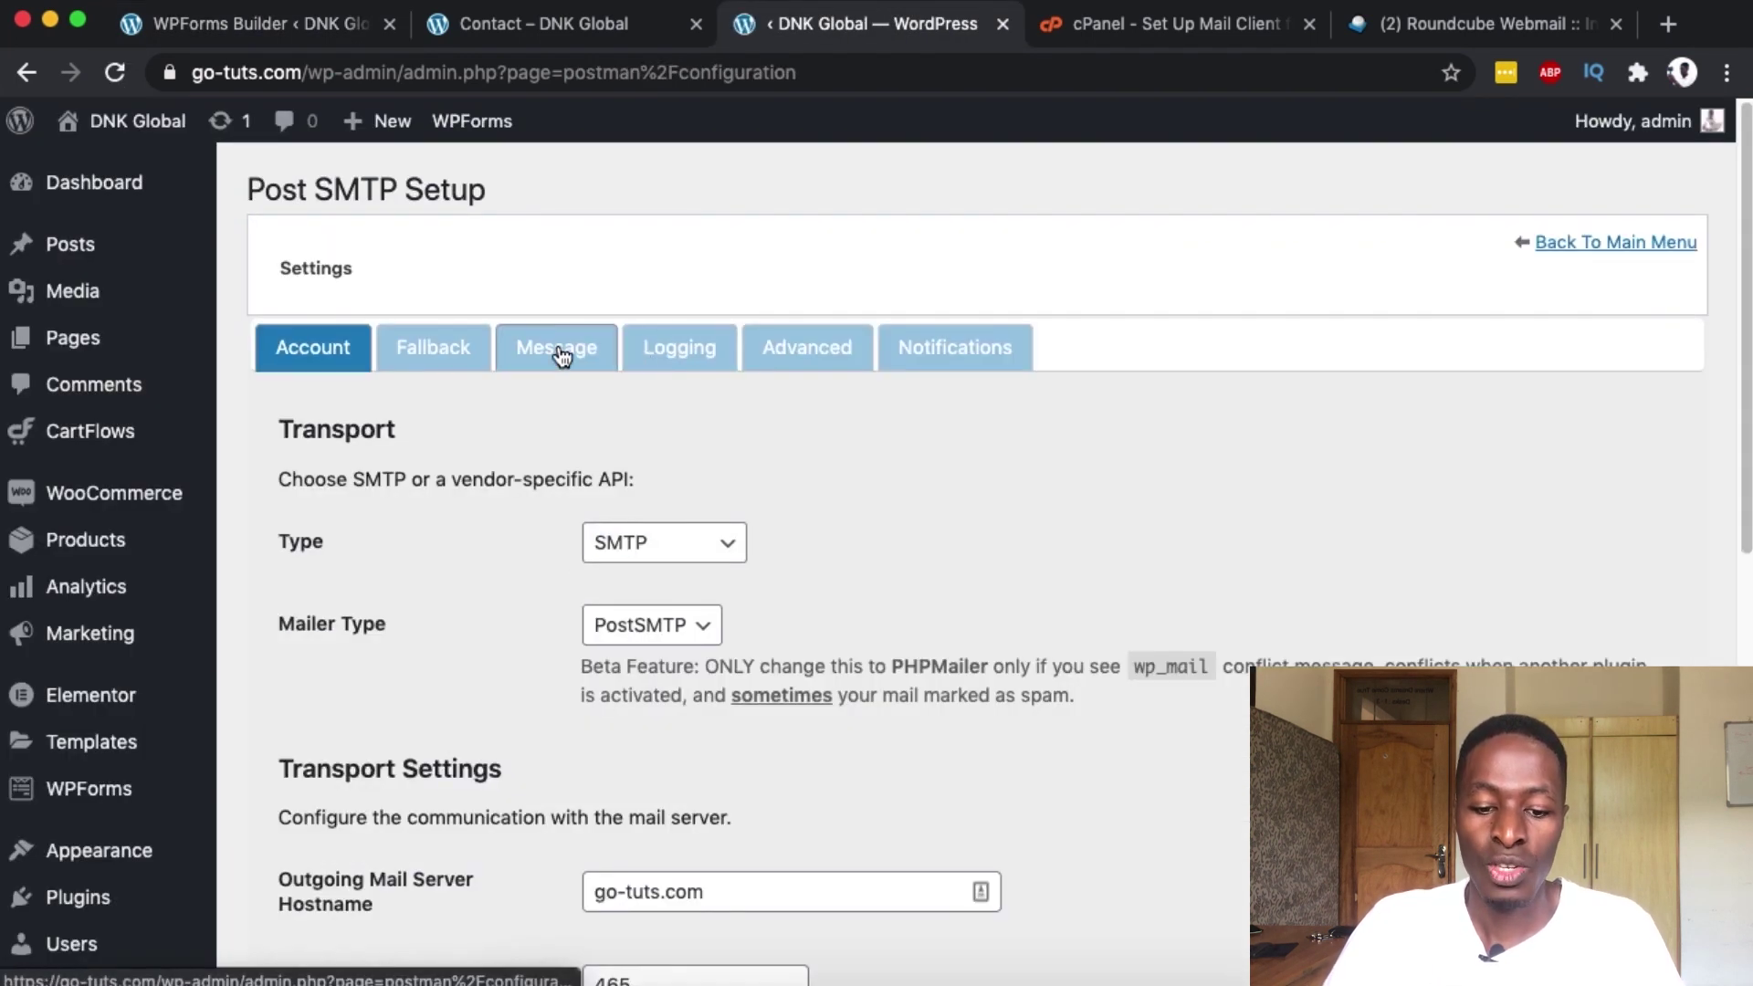
pyautogui.click(559, 354)
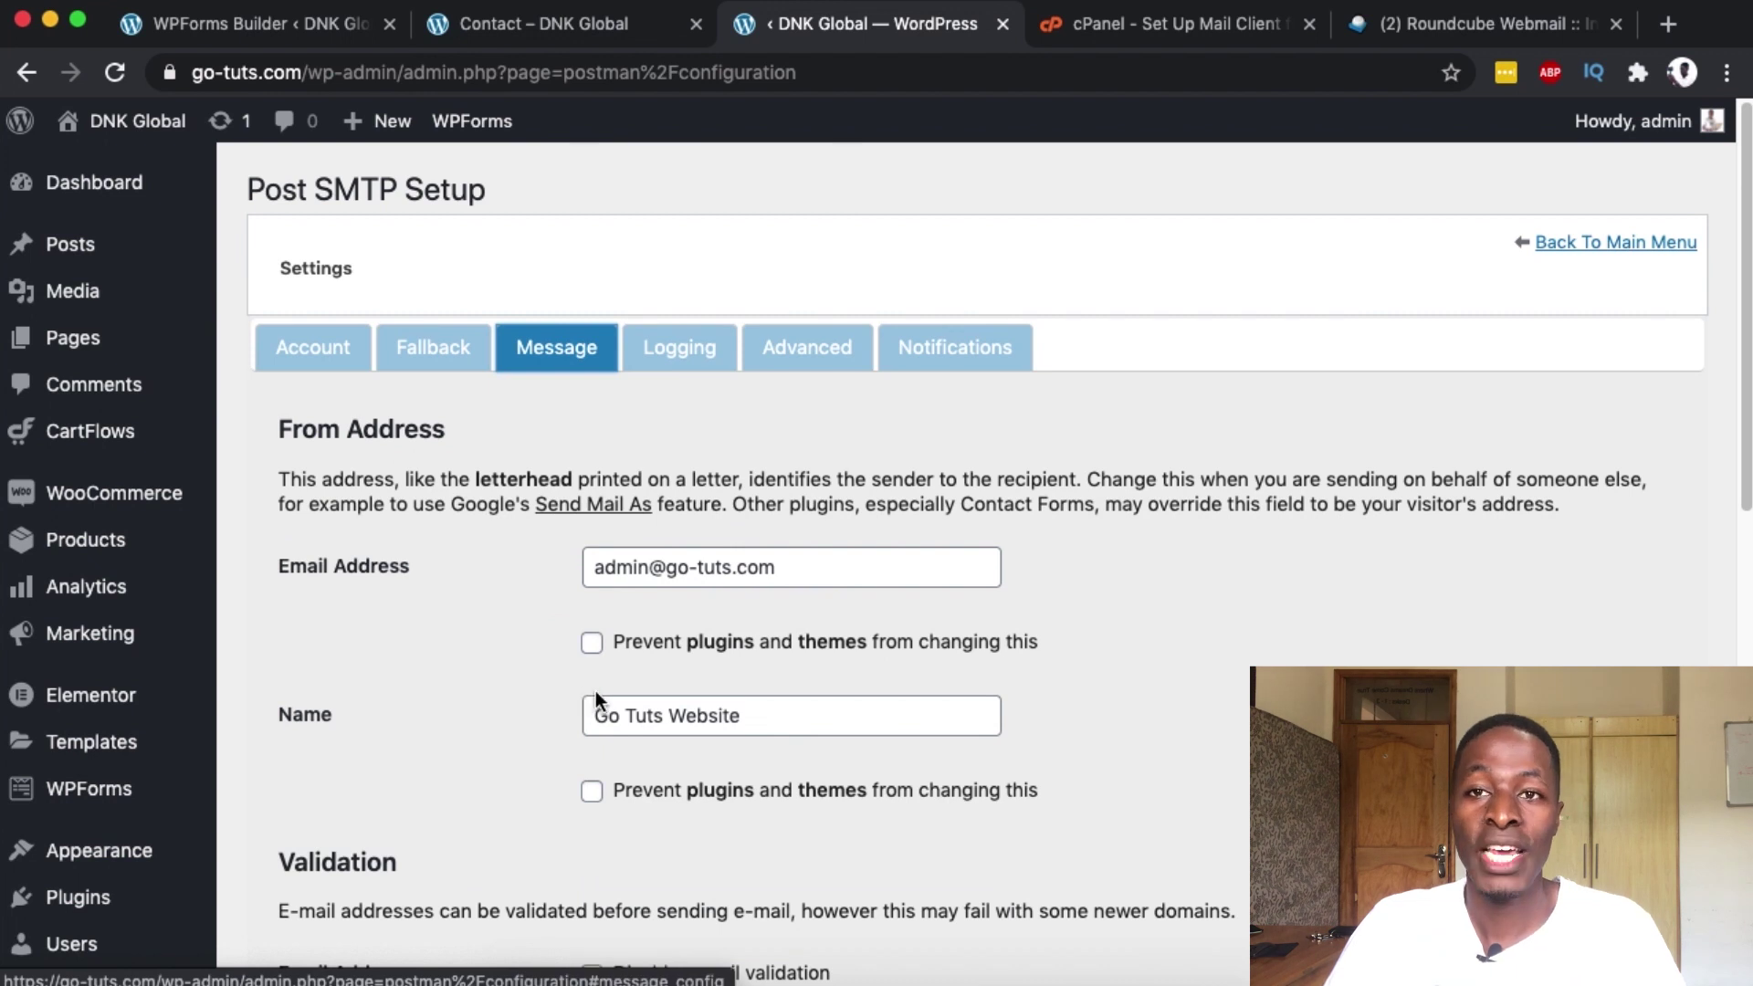
pyautogui.press('super+1')
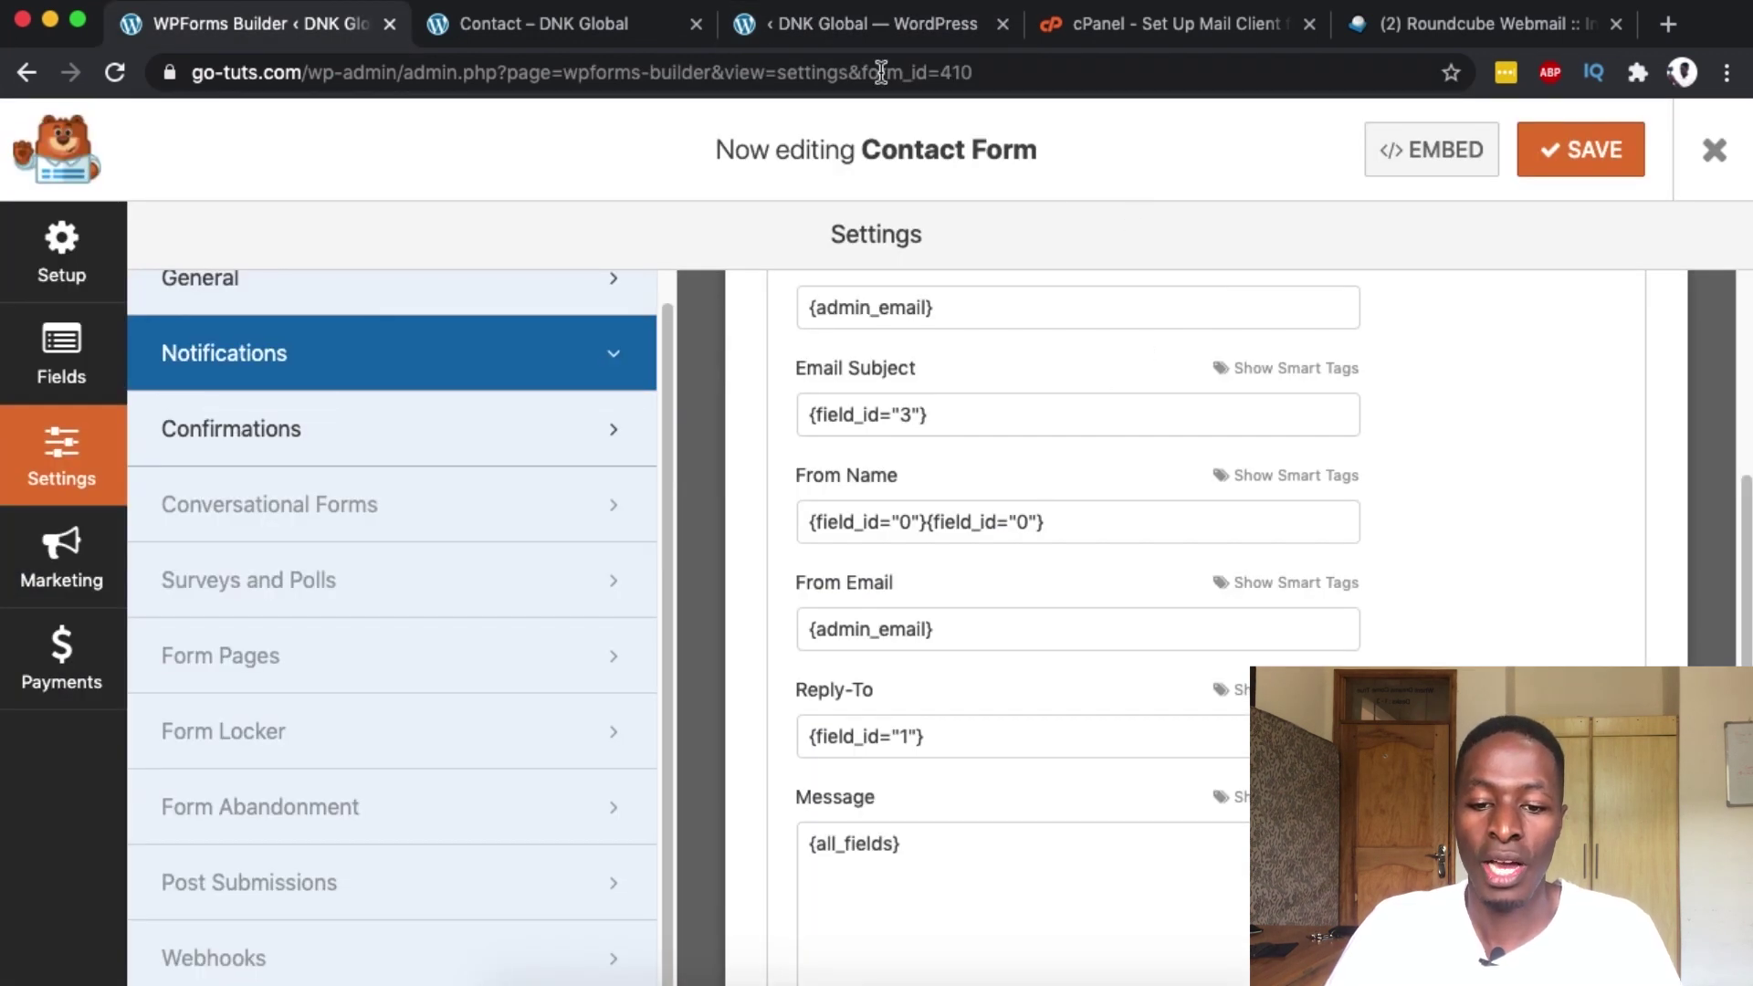
pyautogui.click(826, 25)
# - Reload the Contact page and enter a test full name and e-mail address
pyautogui.click(524, 27)
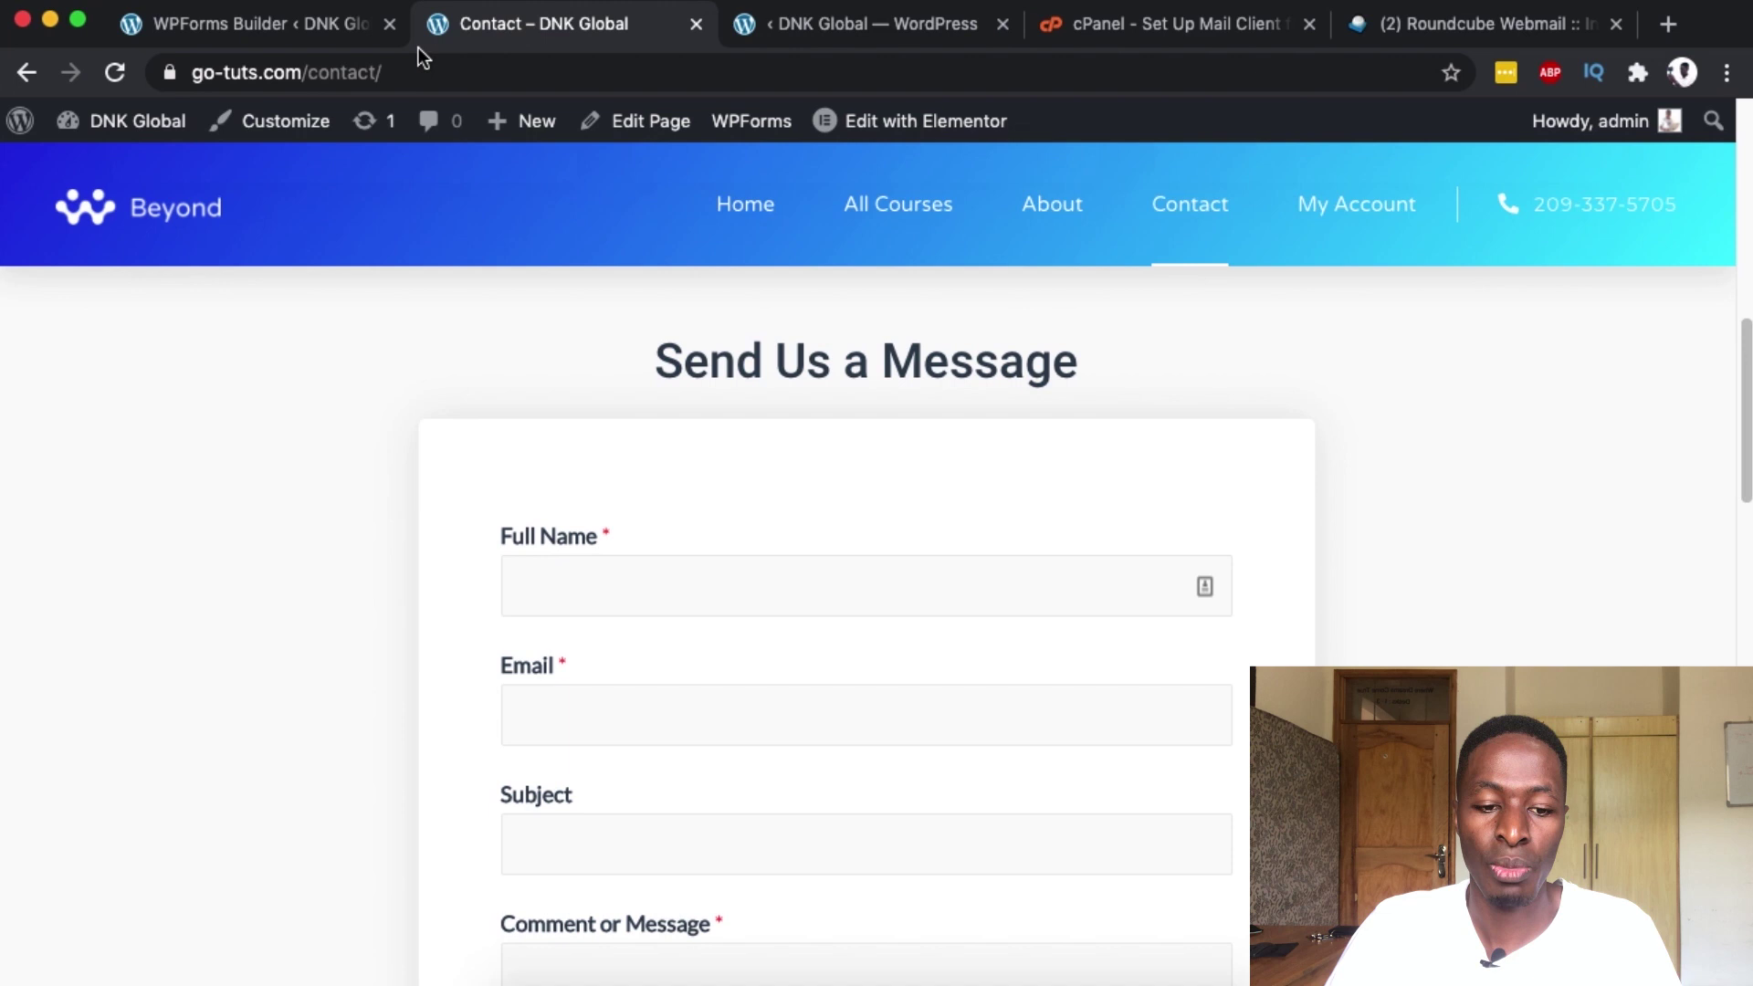
pyautogui.click(122, 78)
pyautogui.scroll(-2, 591, 462)
pyautogui.click(591, 464)
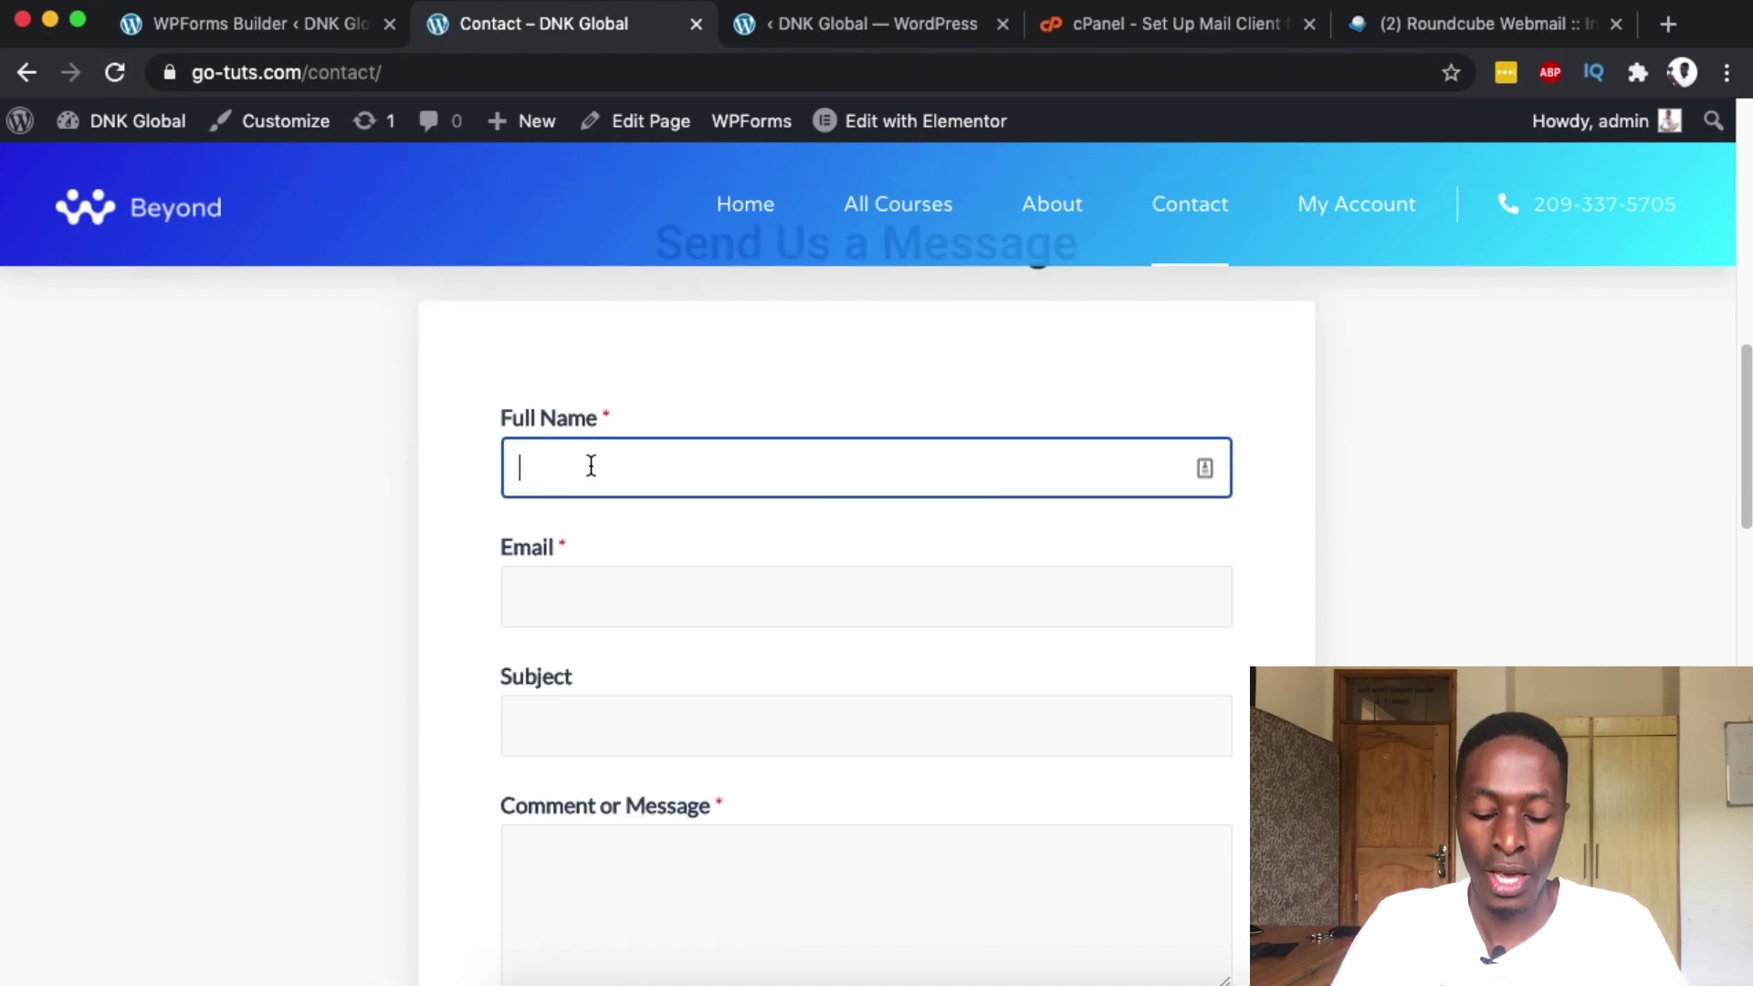
pyautogui.write('J')
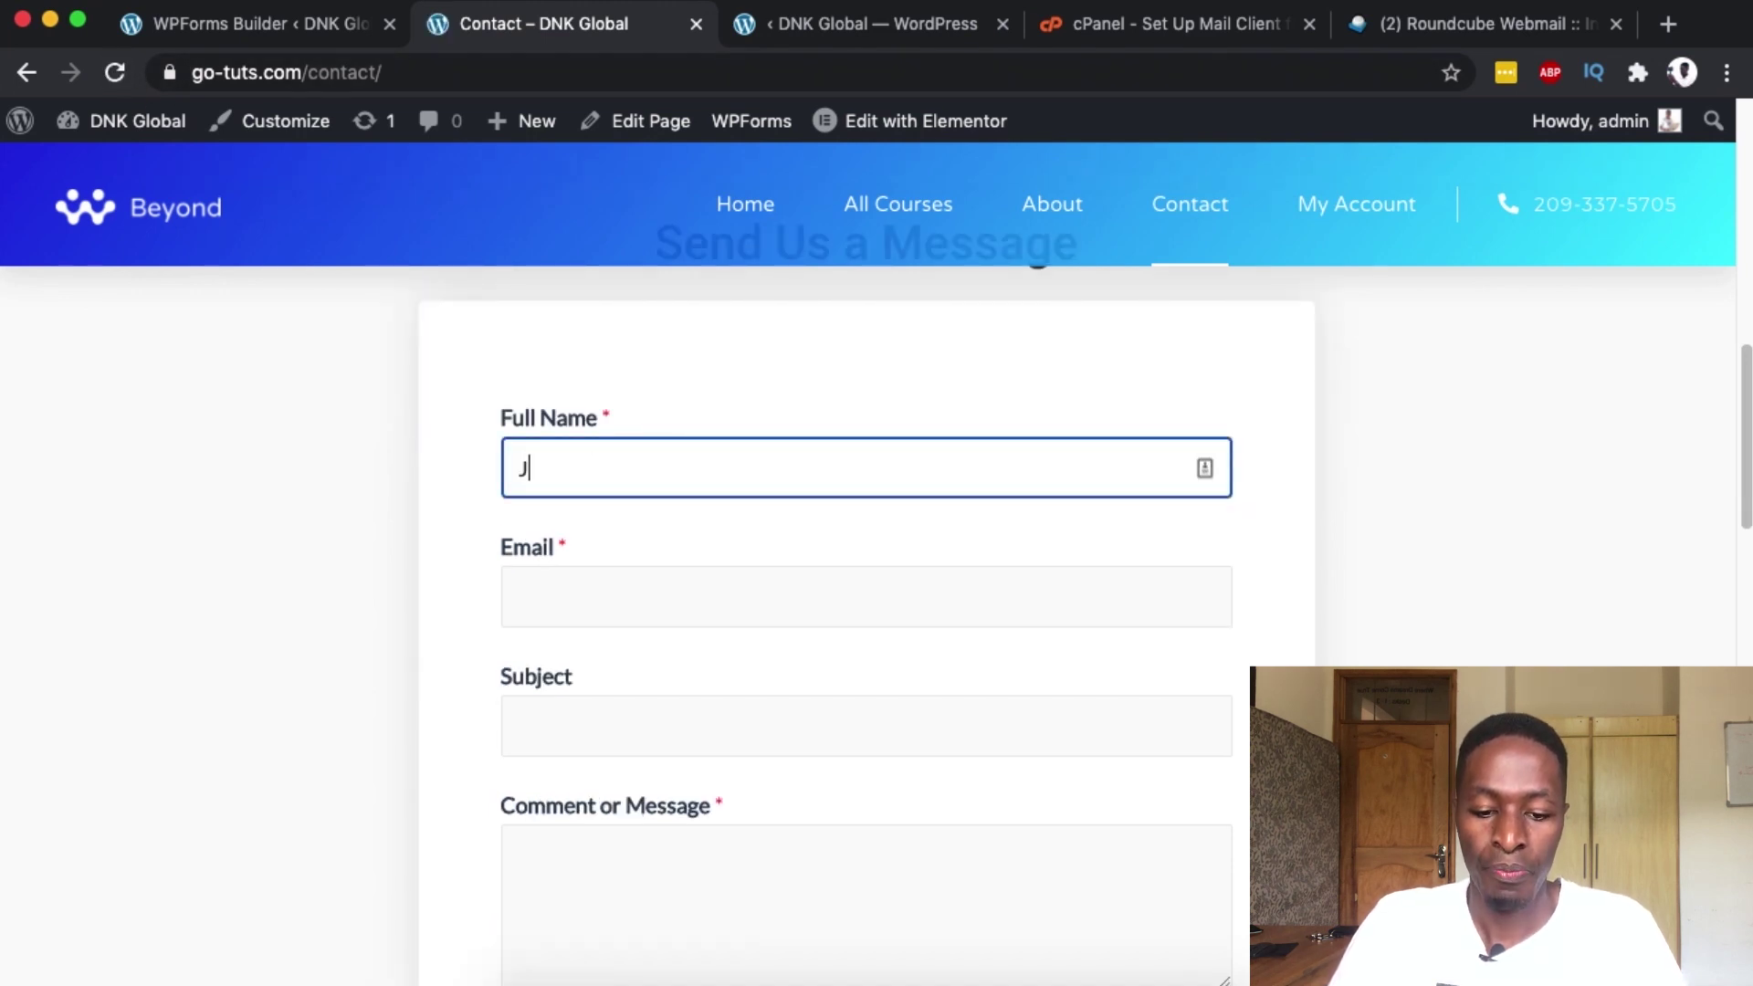
pyautogui.write('Hamye')
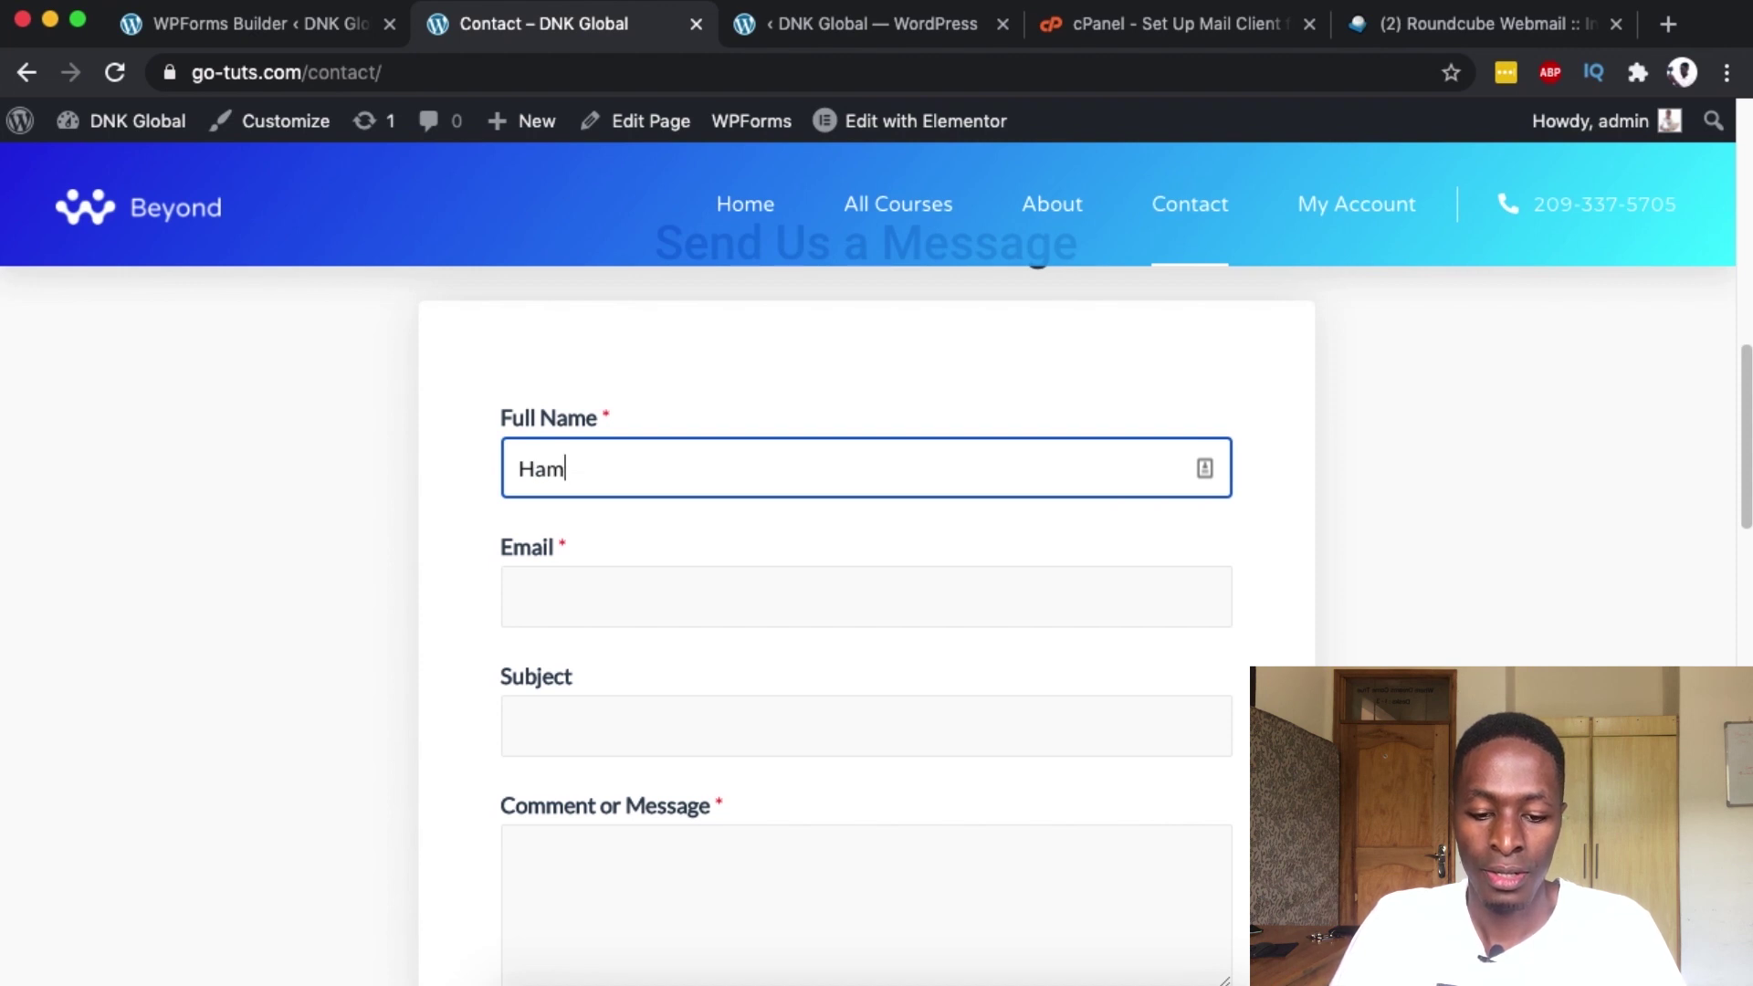
pyautogui.write('za')
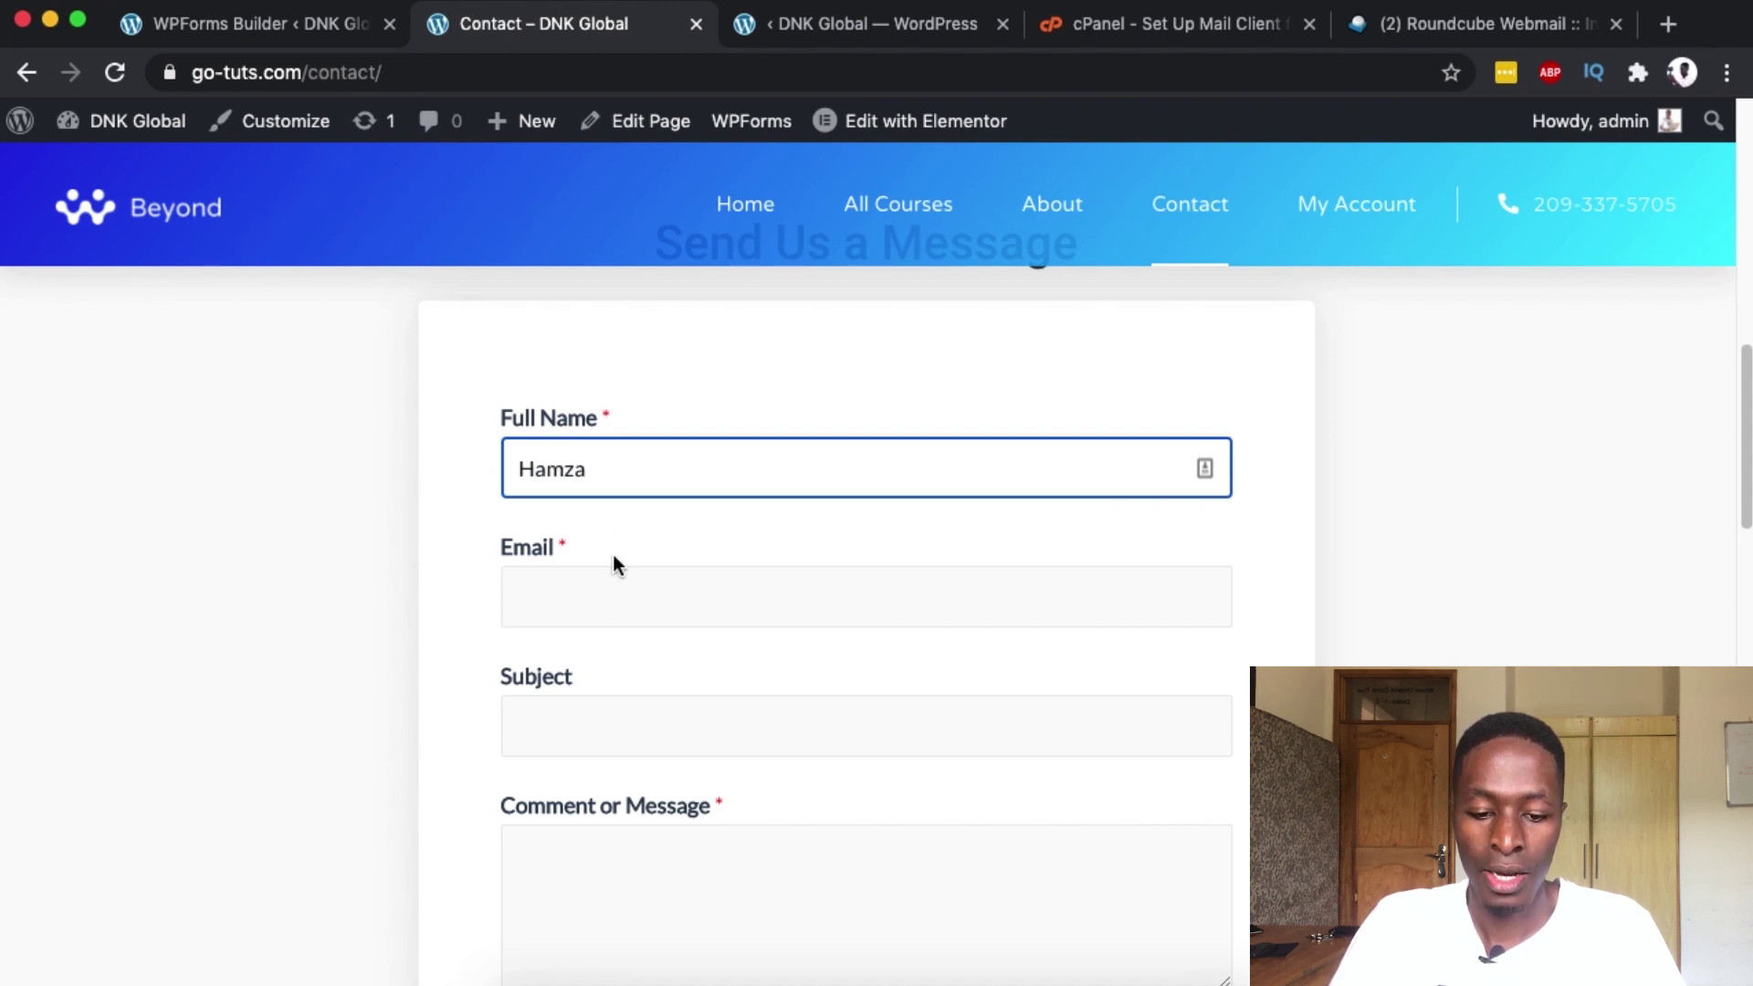
pyautogui.click(579, 608)
pyautogui.write('H')
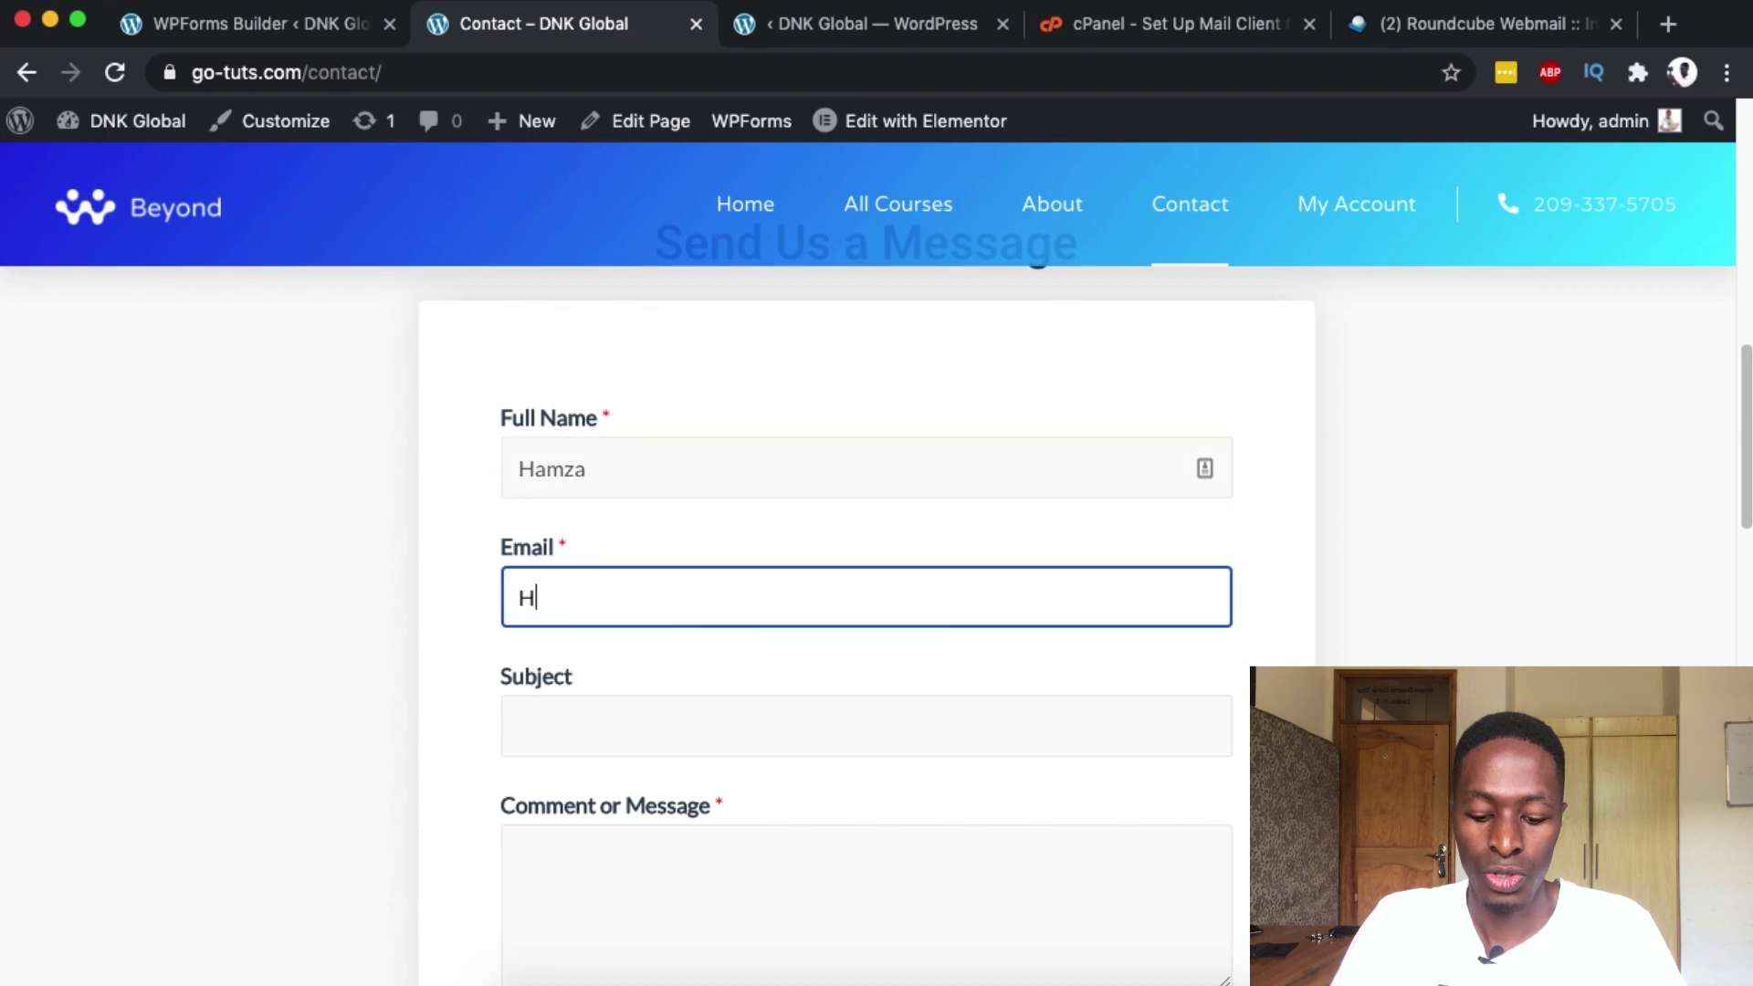
pyautogui.write('am')
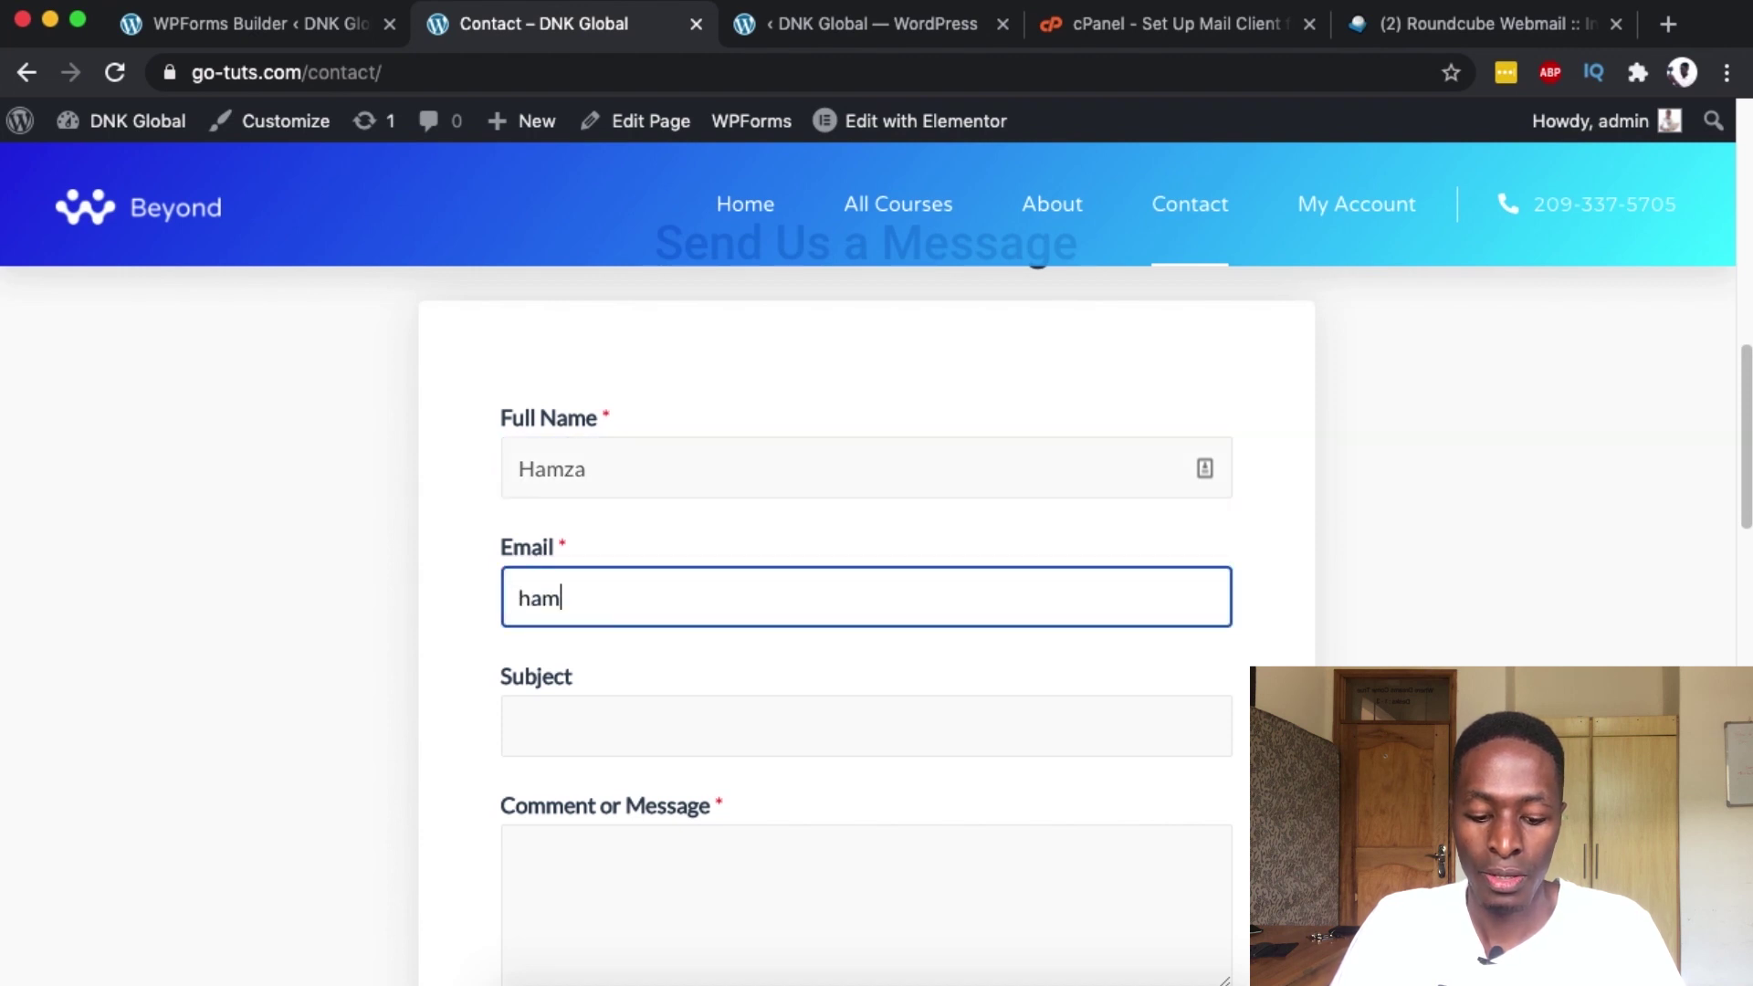
pyautogui.write('@ham')
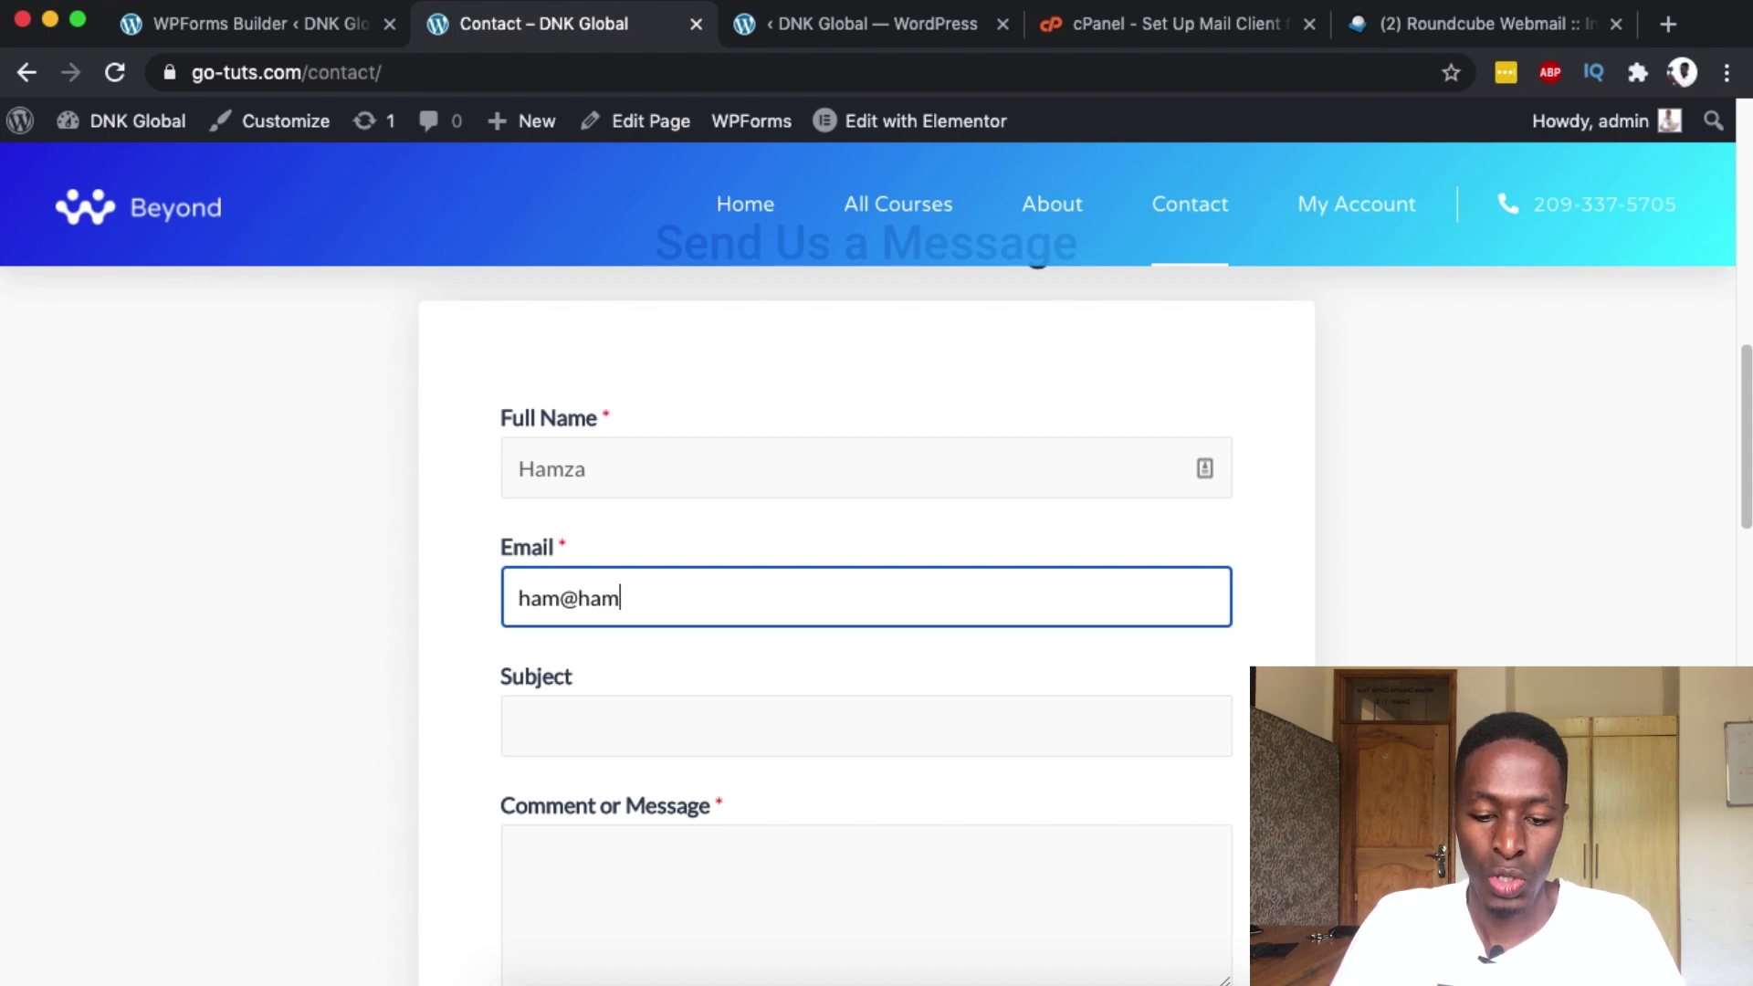
pyautogui.write('.com')
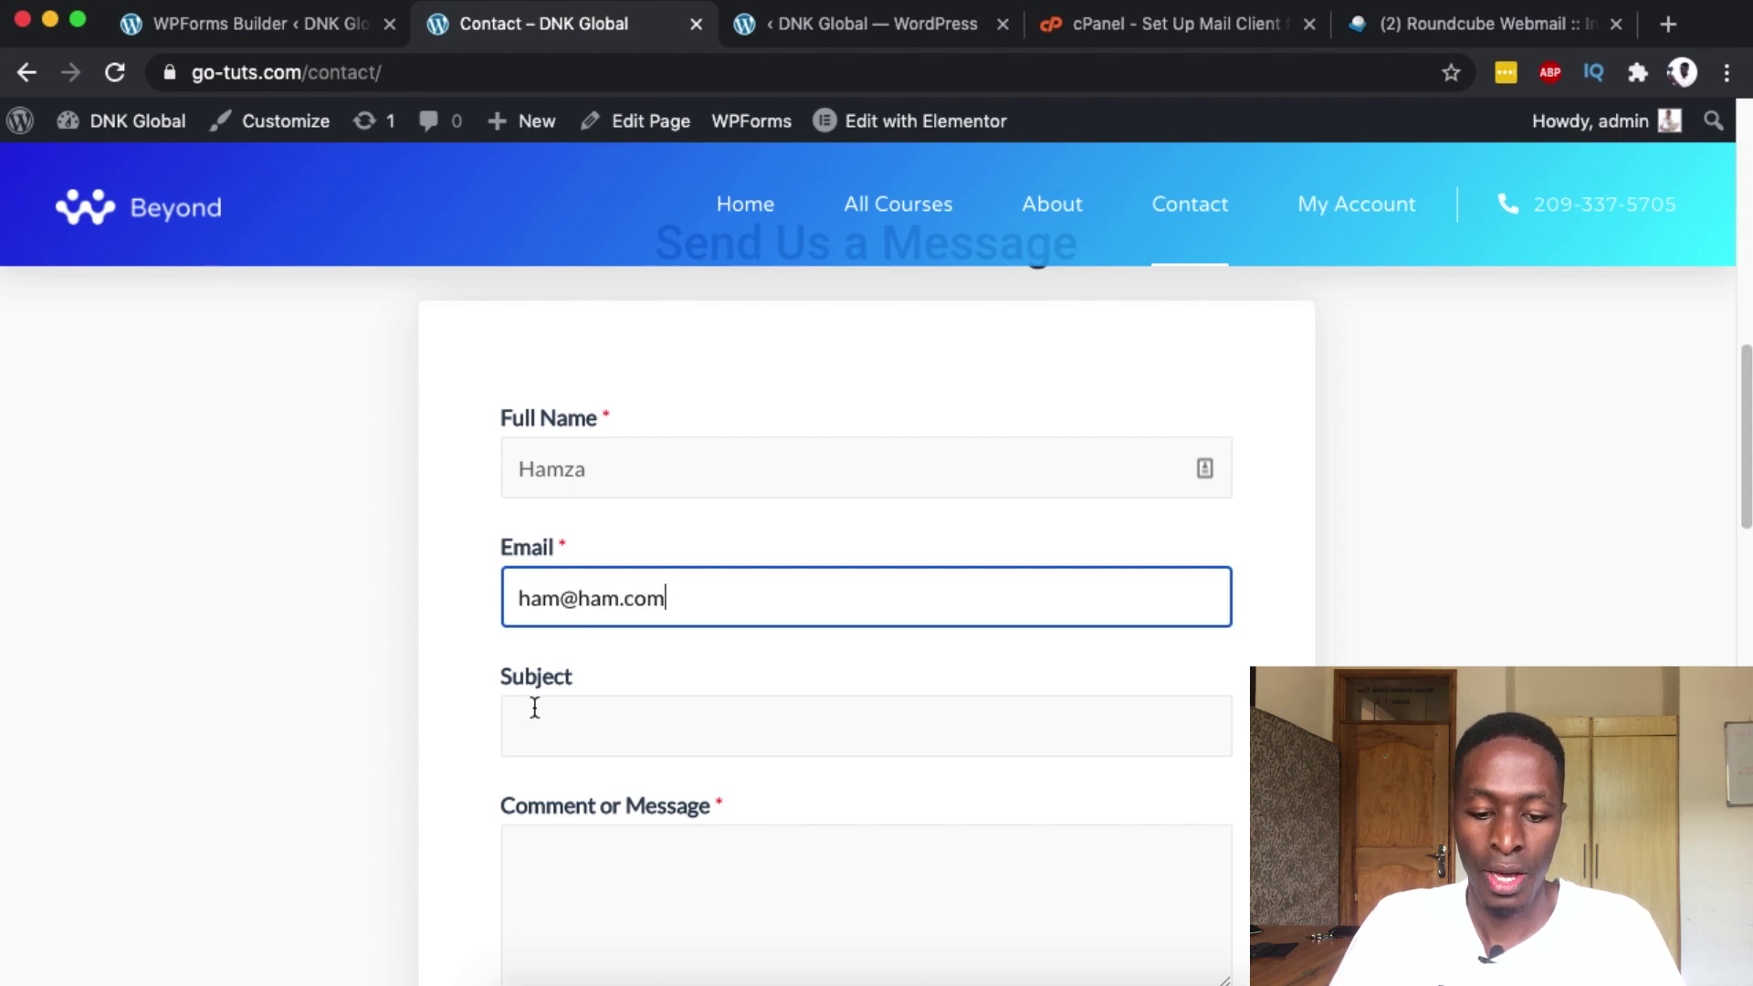
# - Enter subject 'Courses' and message 'Testing form again', submit, and check the inbox
pyautogui.click(535, 708)
pyautogui.scroll(-2, 539, 727)
pyautogui.write('You')
pyautogui.press('BackSpace')
pyautogui.press('BackSpace')
pyautogui.press('BackSpace')
pyautogui.write('Cour')
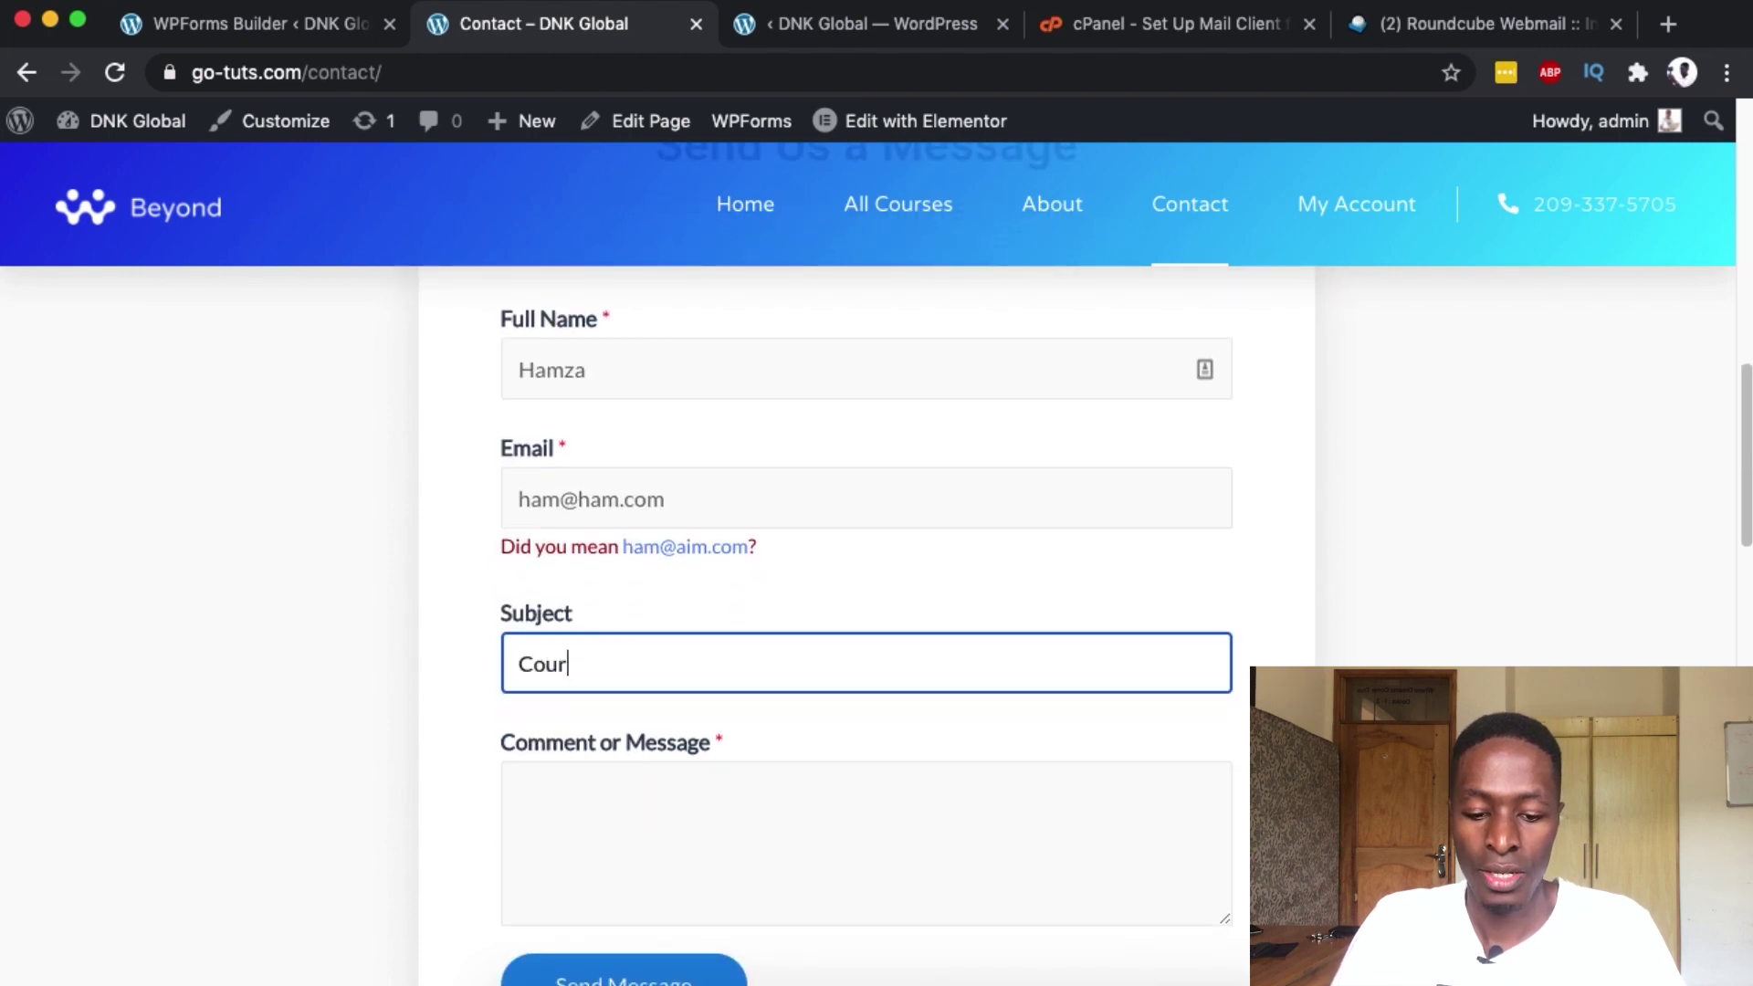
pyautogui.write('es')
pyautogui.press('Tab')
pyautogui.write('Testing form again')
pyautogui.scroll(-3, 619, 766)
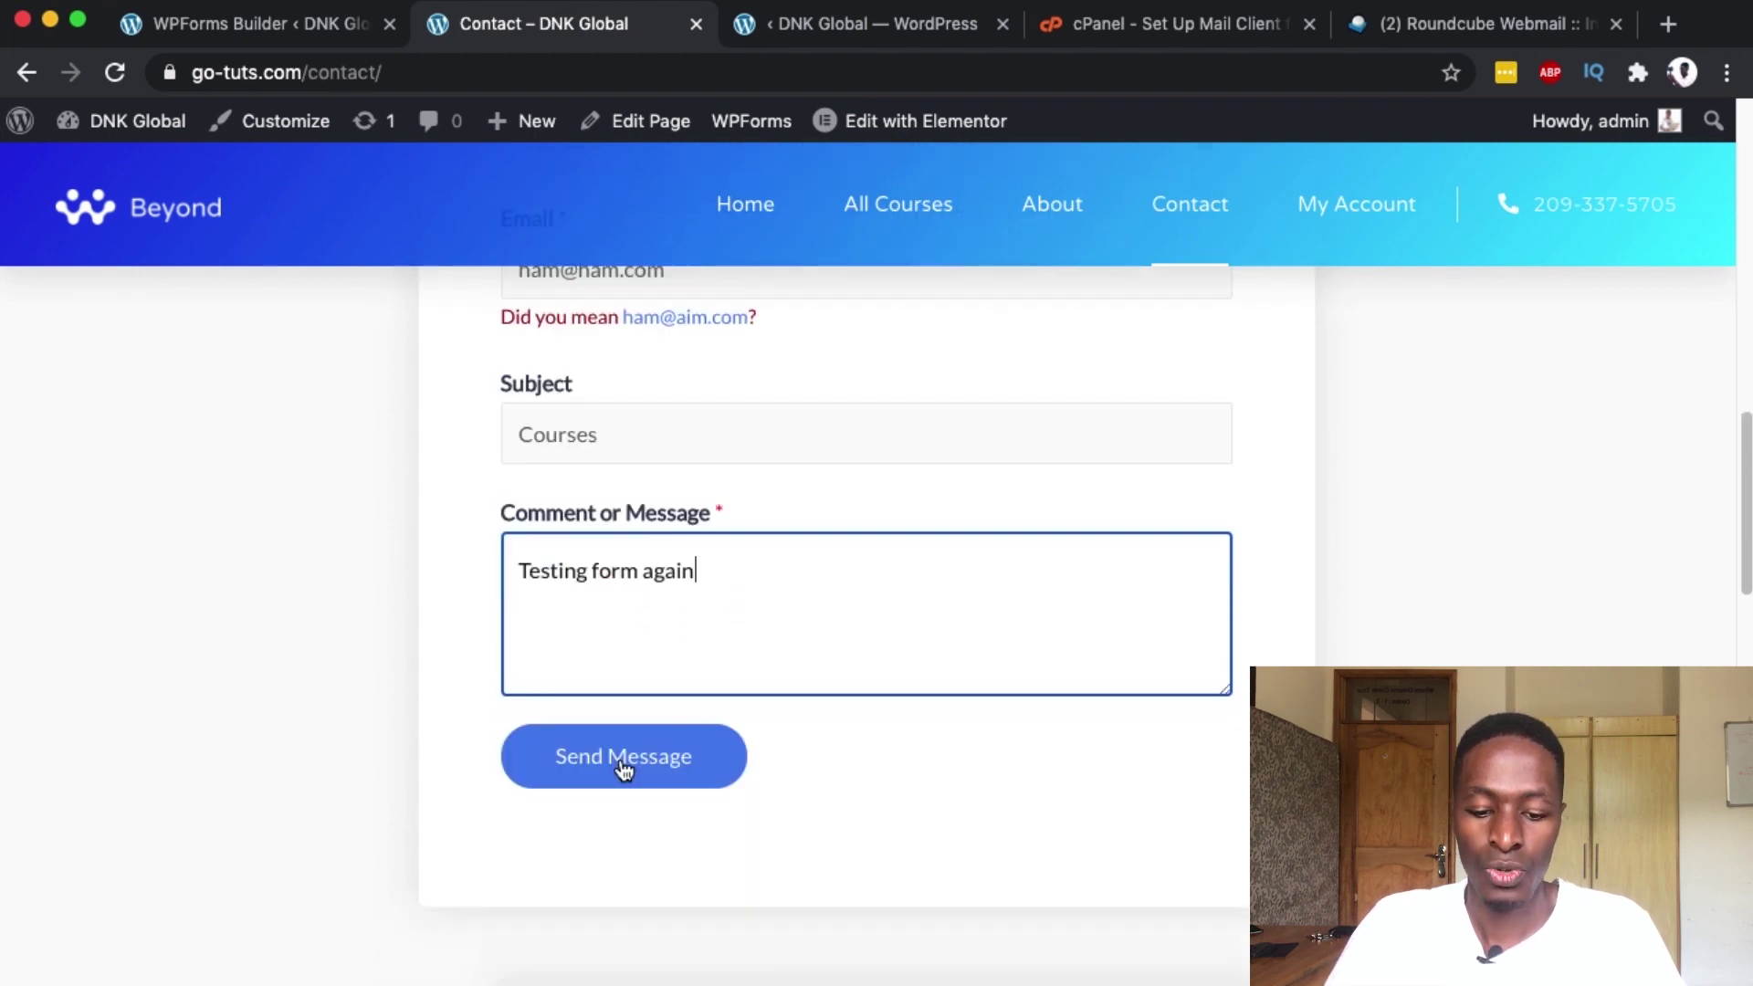
pyautogui.click(618, 762)
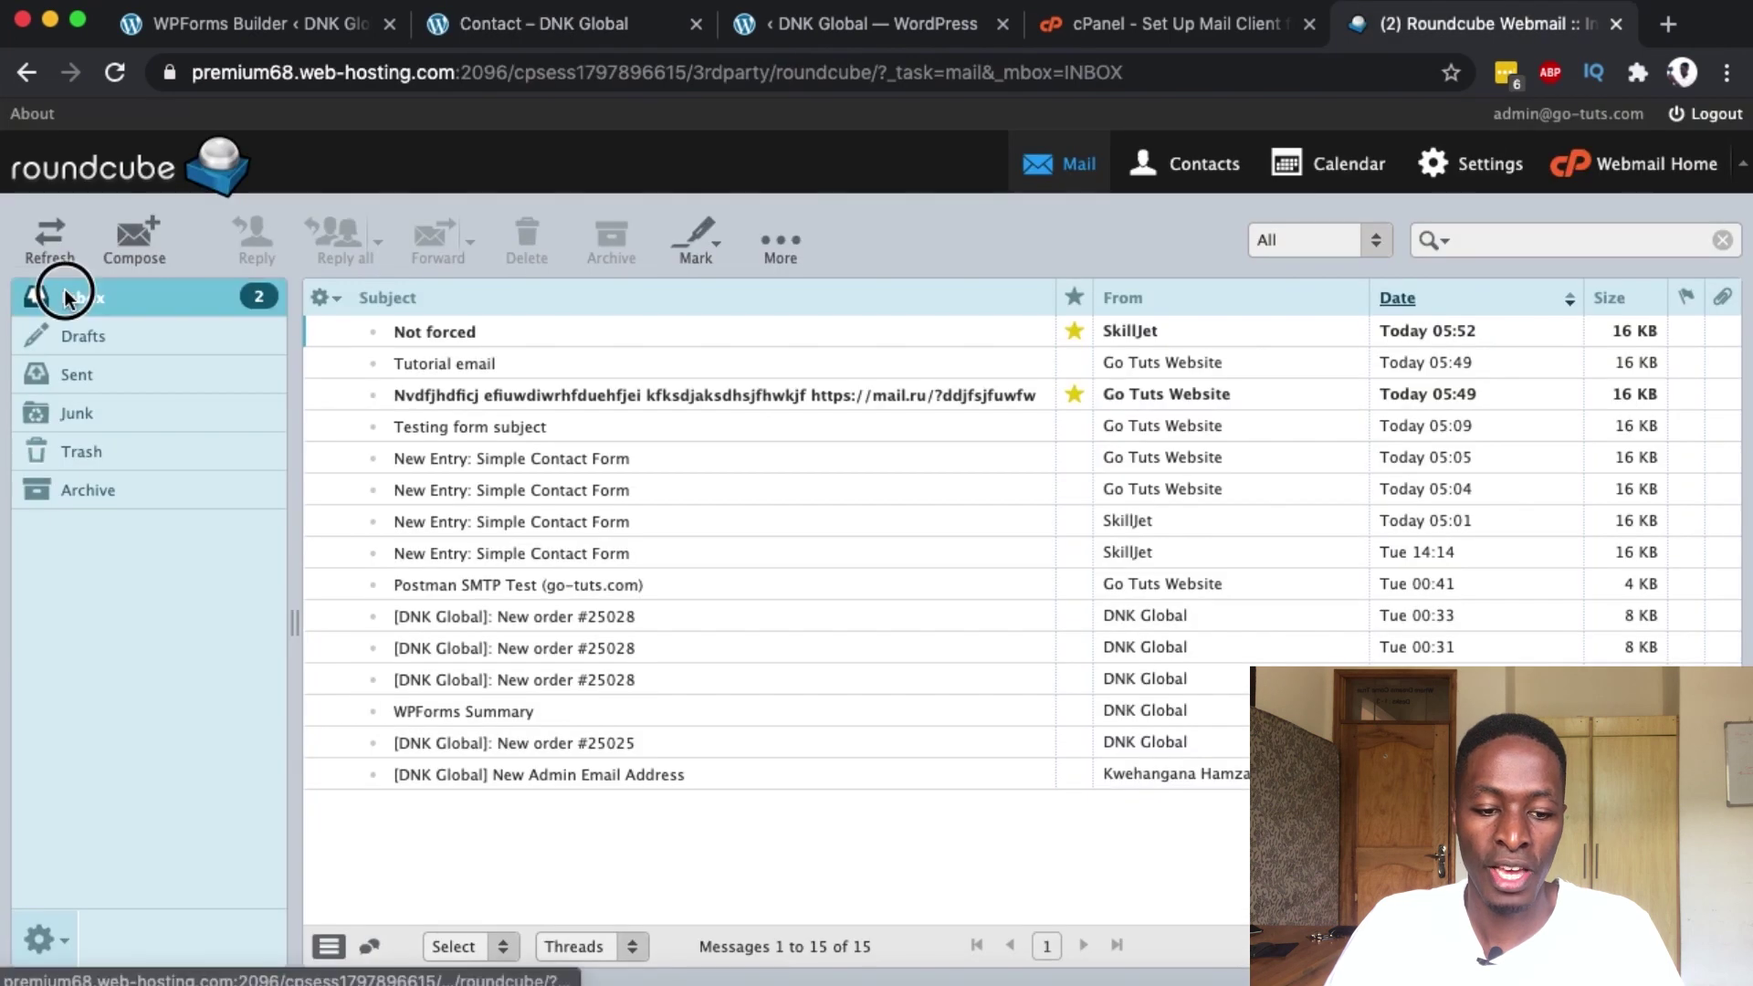
pyautogui.click(64, 289)
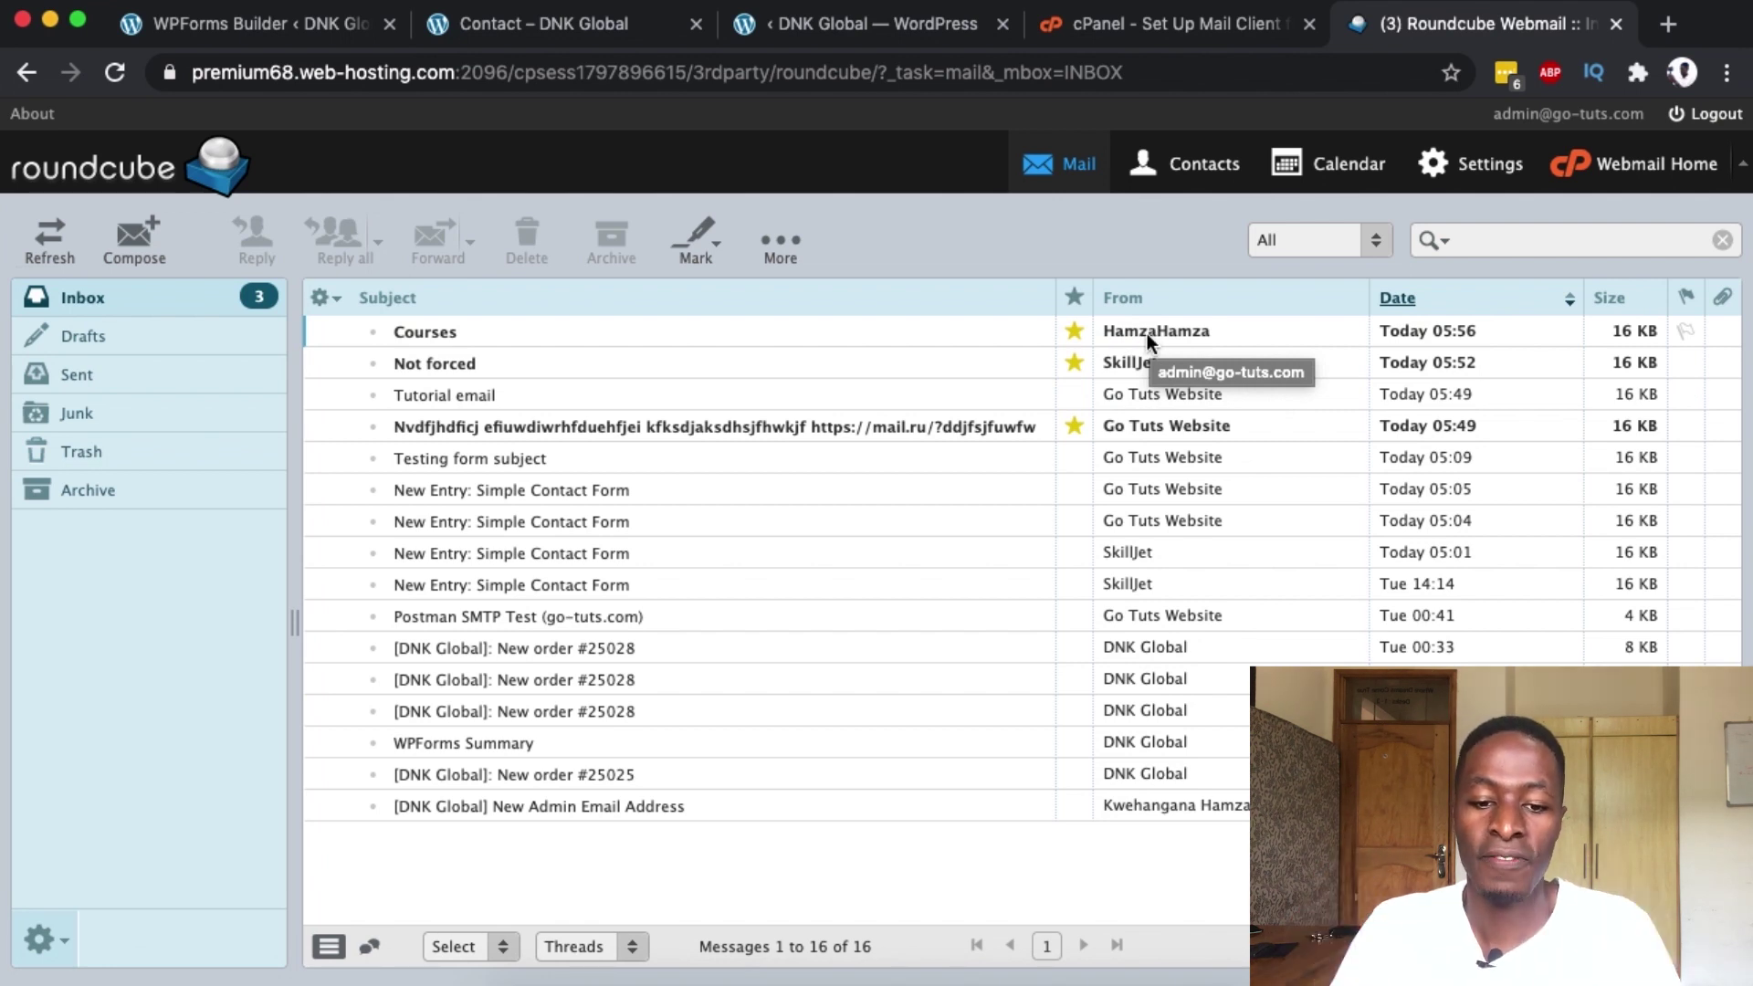
# - After checking the Courses email's sender in Roundcube, return to the WPForms notification settings
pyautogui.click(199, 23)
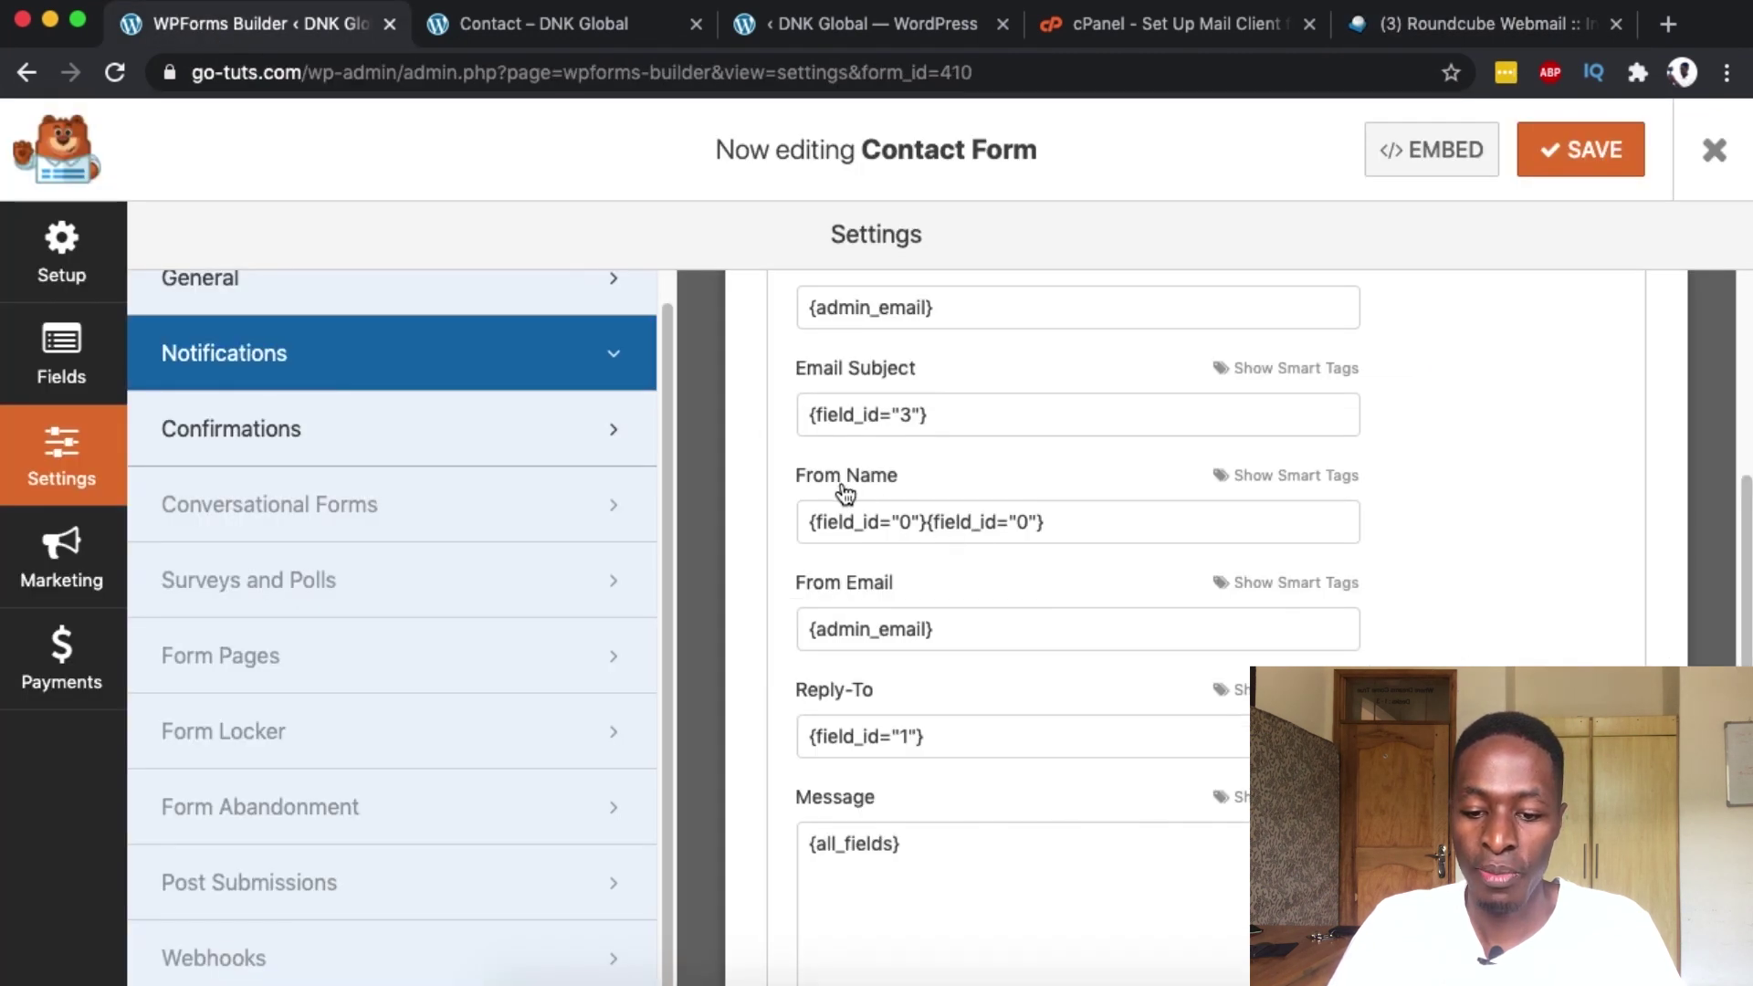
# - Delete the duplicate {field_id="0"} from From Name, save, and look at the inbox
pyautogui.moveTo(1095, 528); pyautogui.dragTo(930, 521)
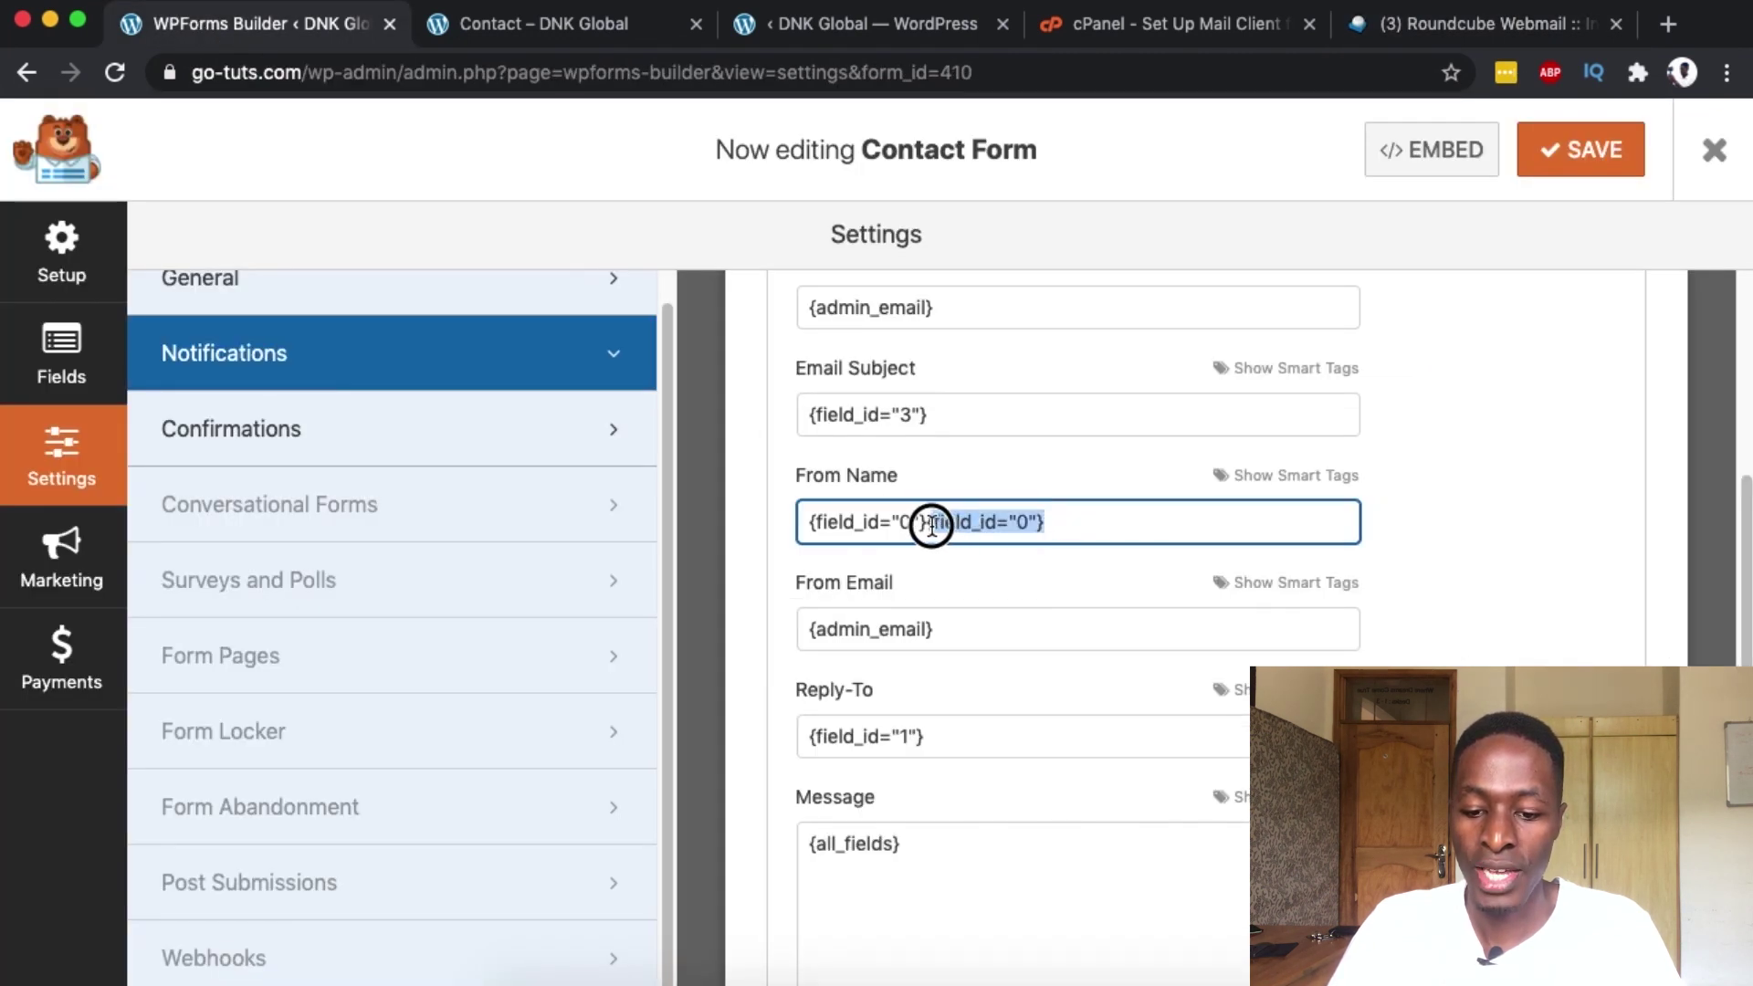
pyautogui.press('BackSpace')
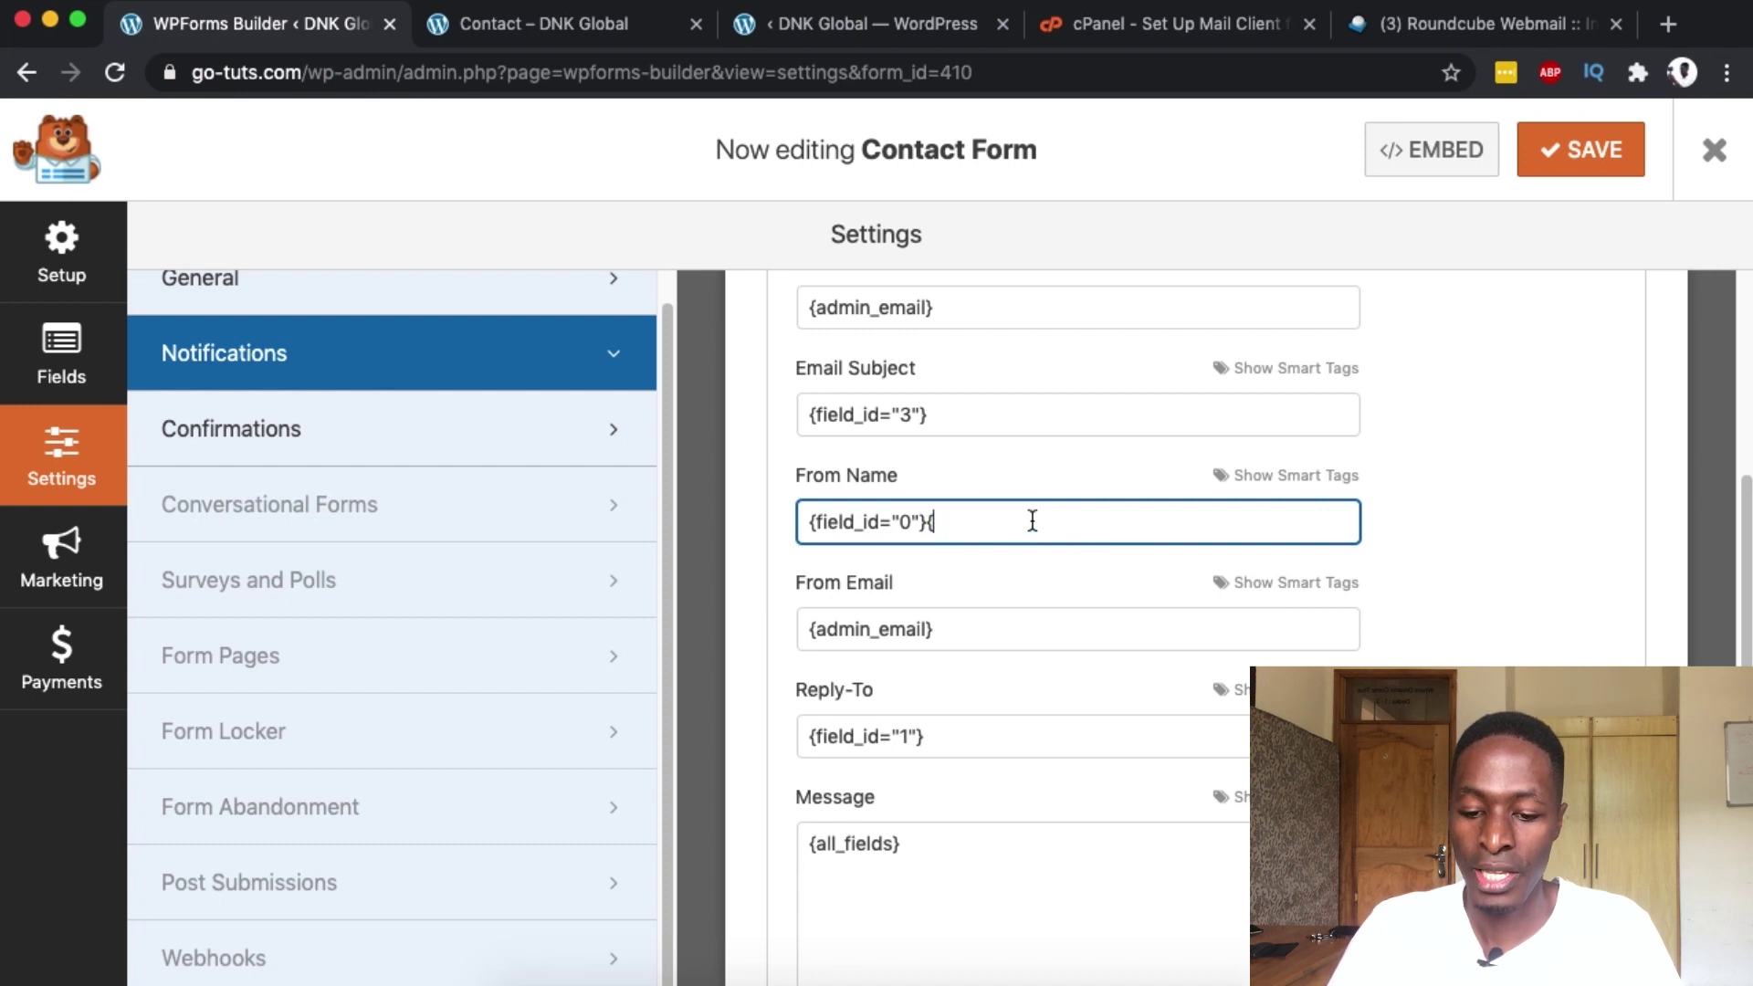
pyautogui.click(1580, 149)
pyautogui.click(1424, 24)
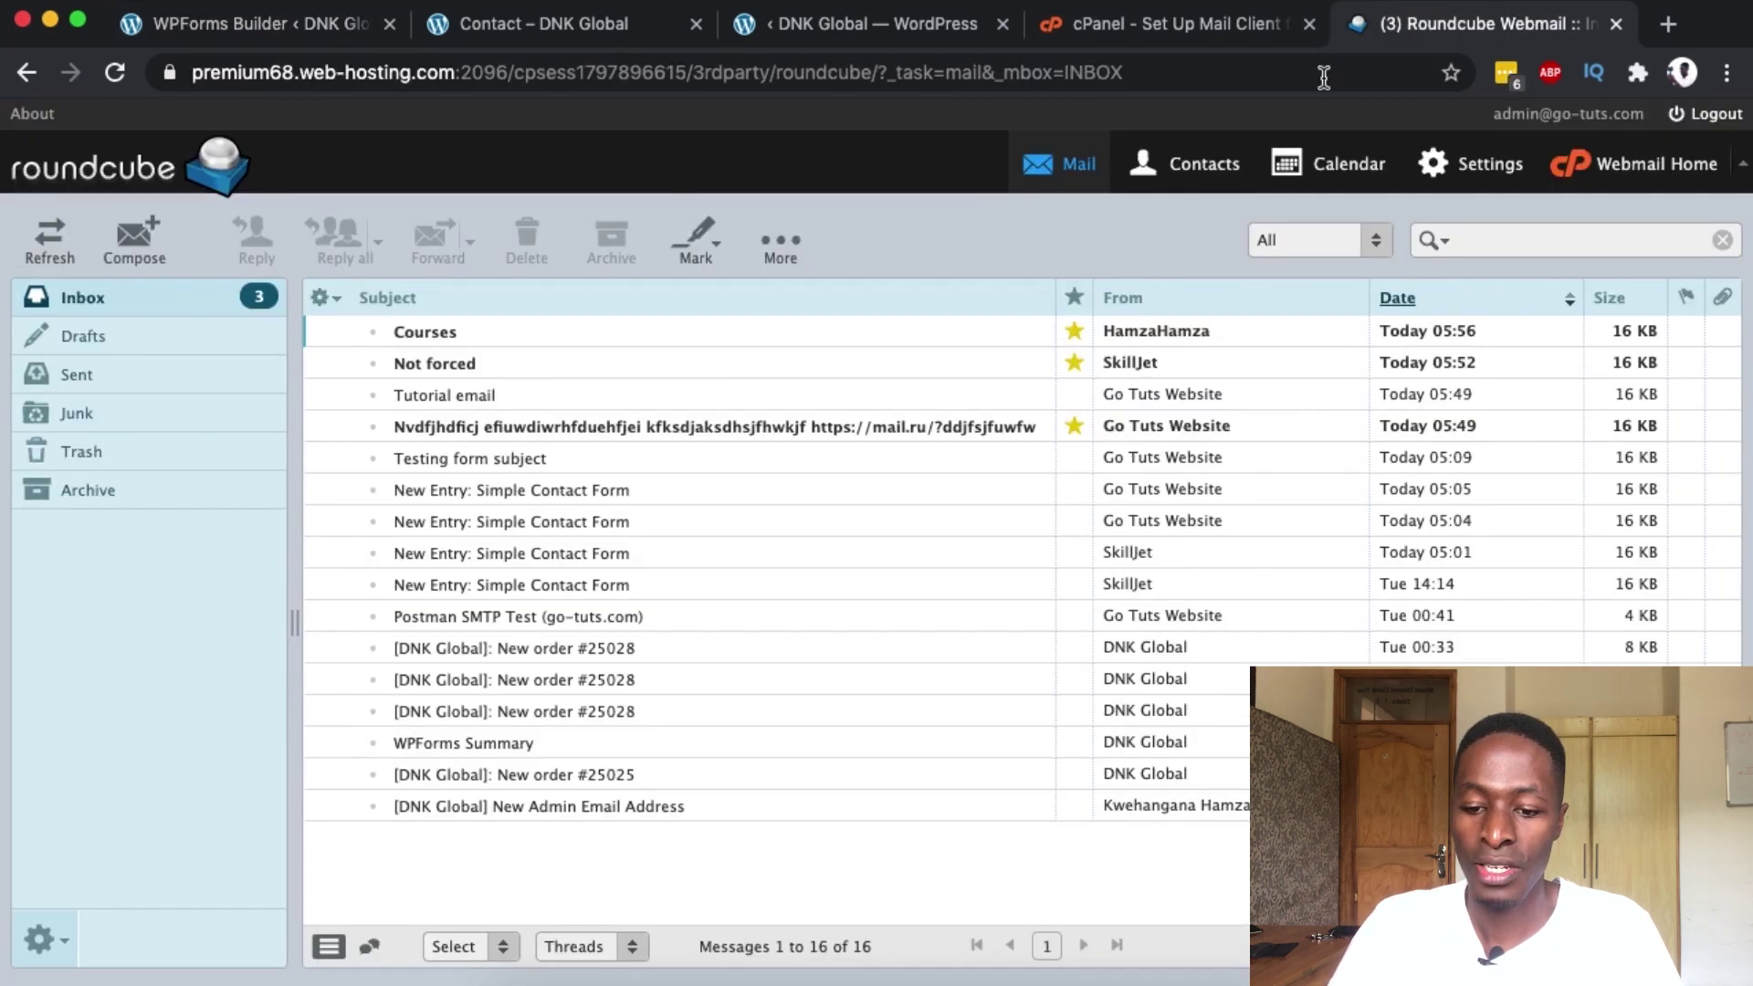
pyautogui.moveTo(1137, 330)
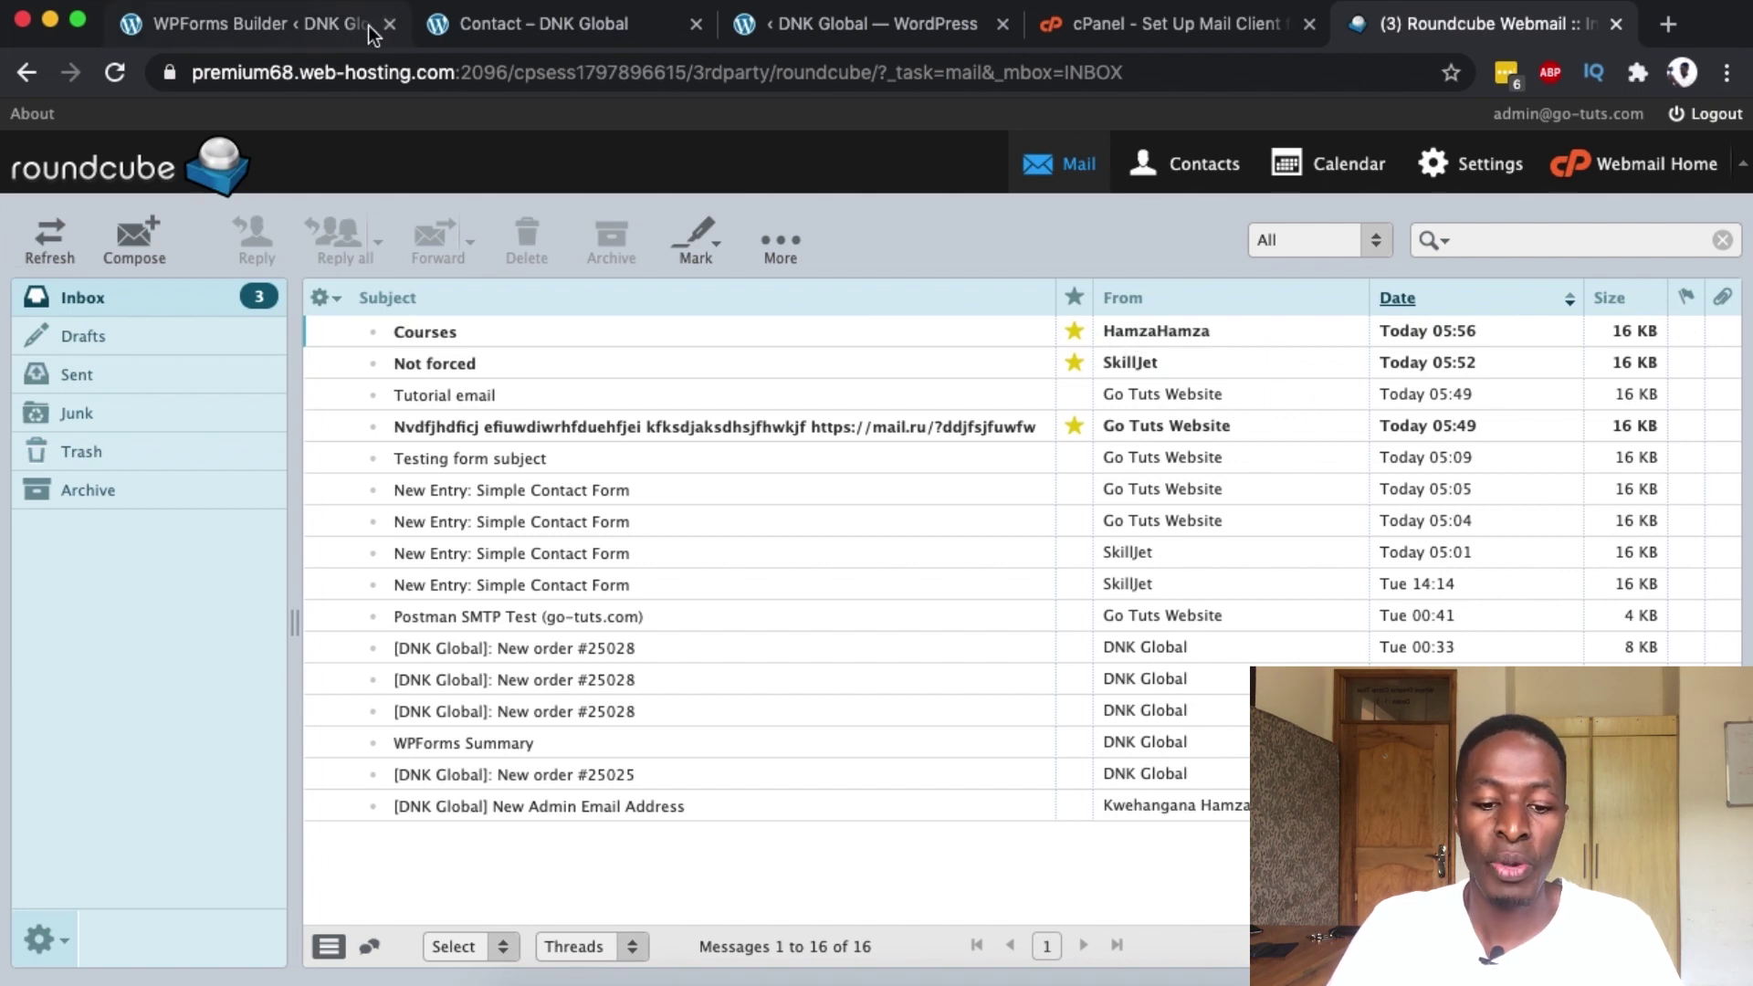
# - Compare the remaining From Name tag with Post SMTP's sender and the recent contact form emails
pyautogui.click(297, 28)
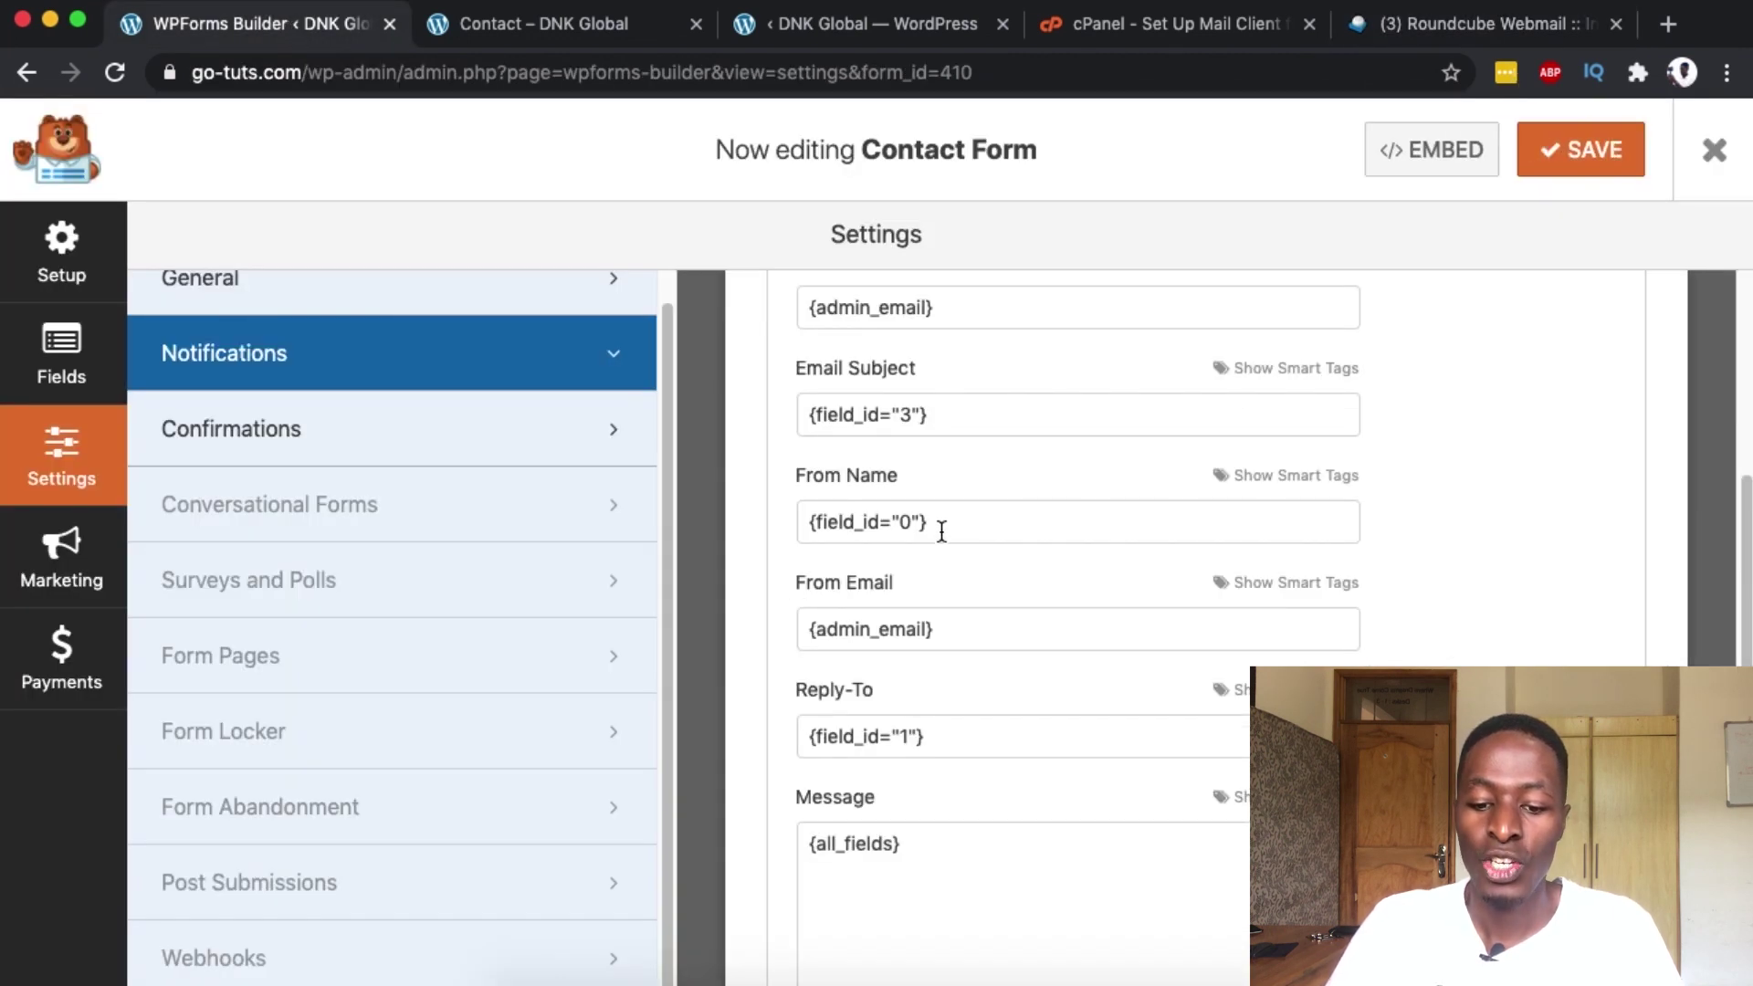
pyautogui.moveTo(955, 517); pyautogui.dragTo(802, 502)
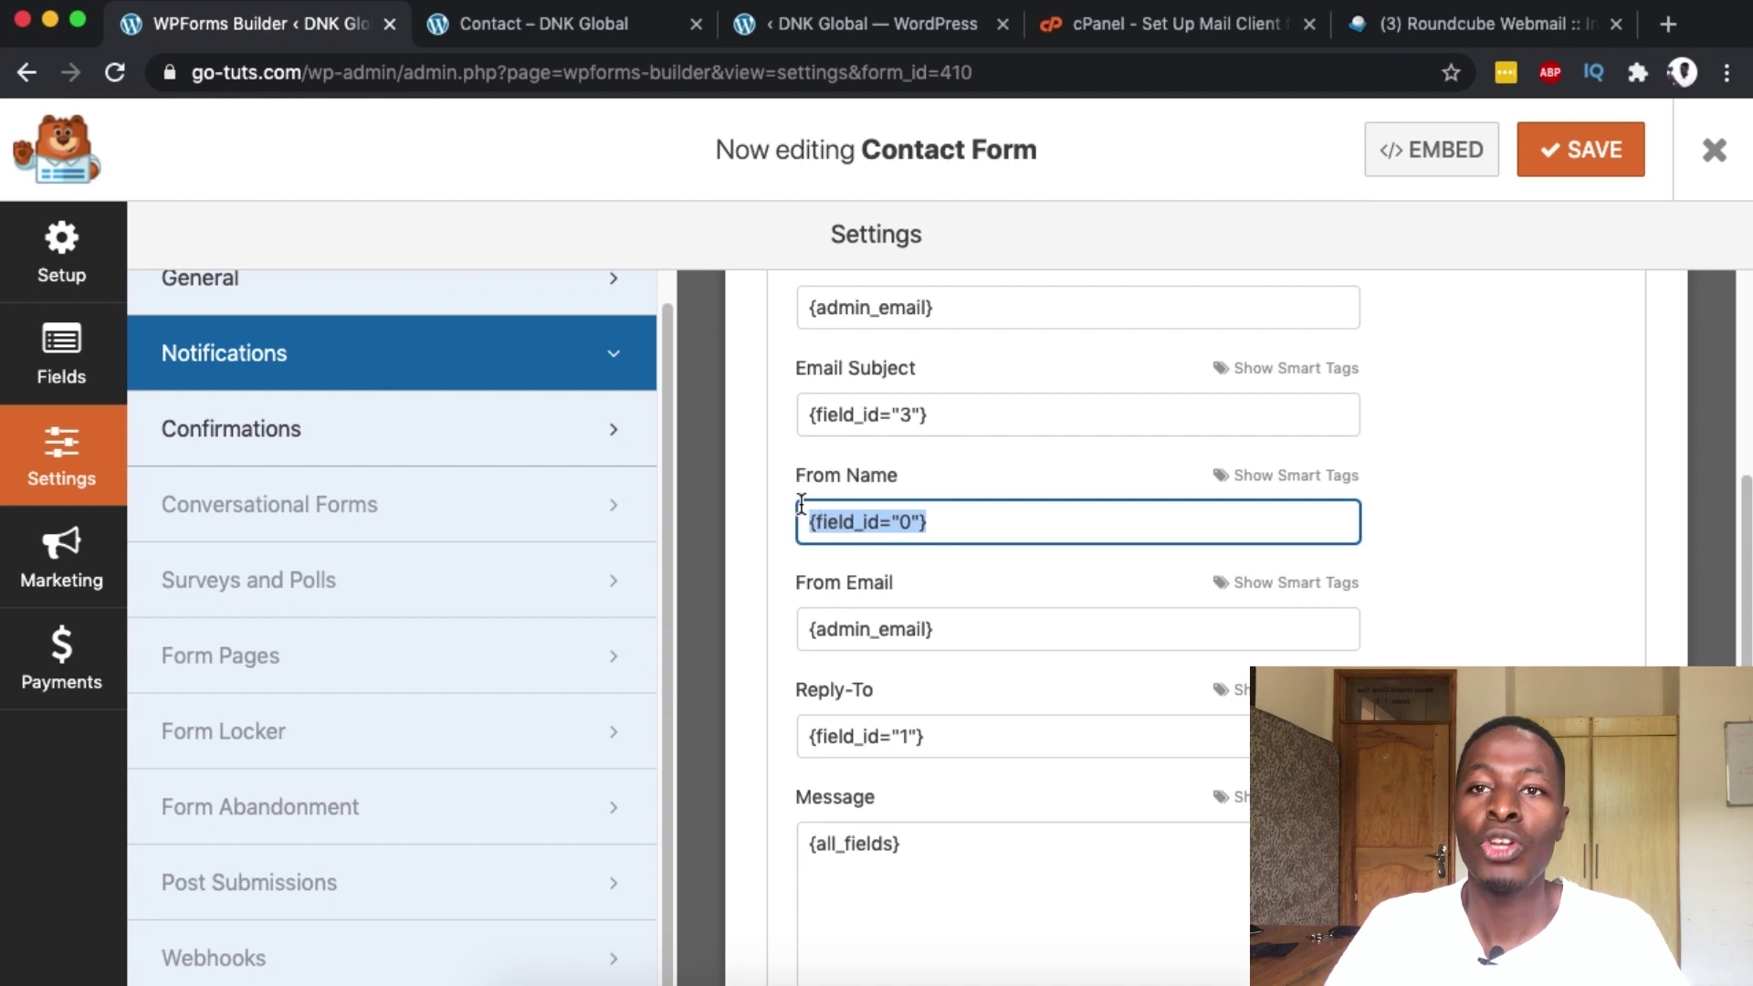
pyautogui.hotkey('ctrl', 'shift', 'Tab')
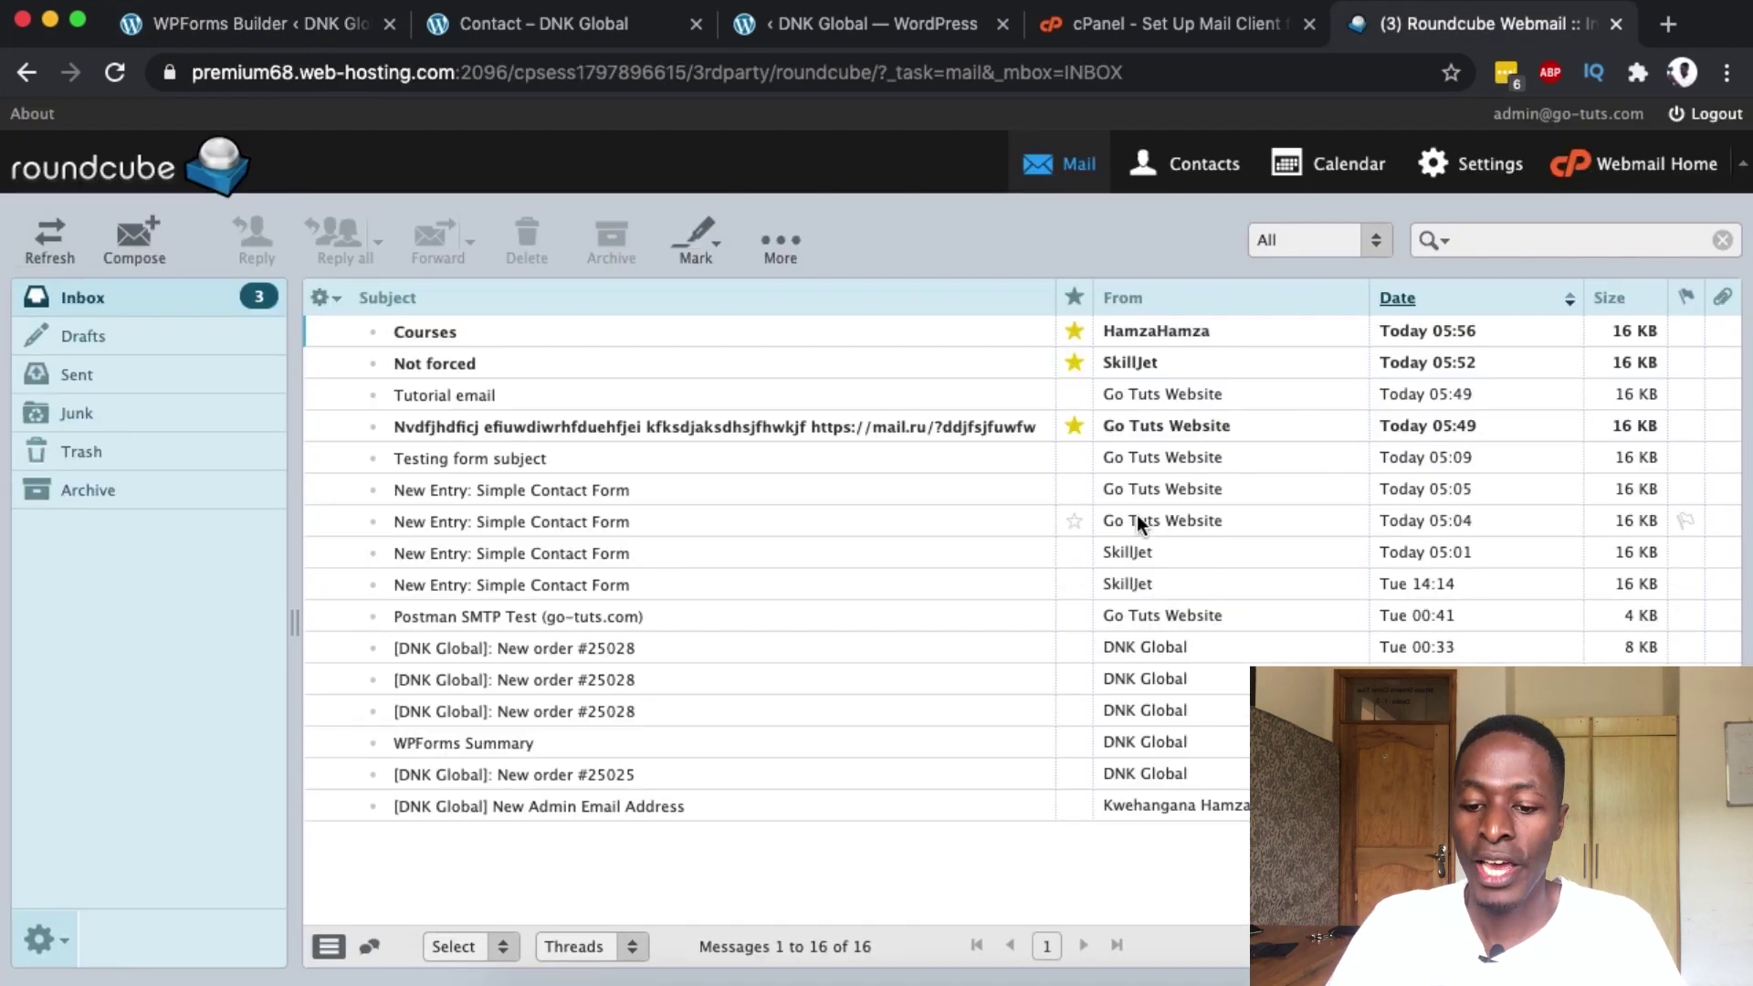
pyautogui.moveTo(1126, 522)
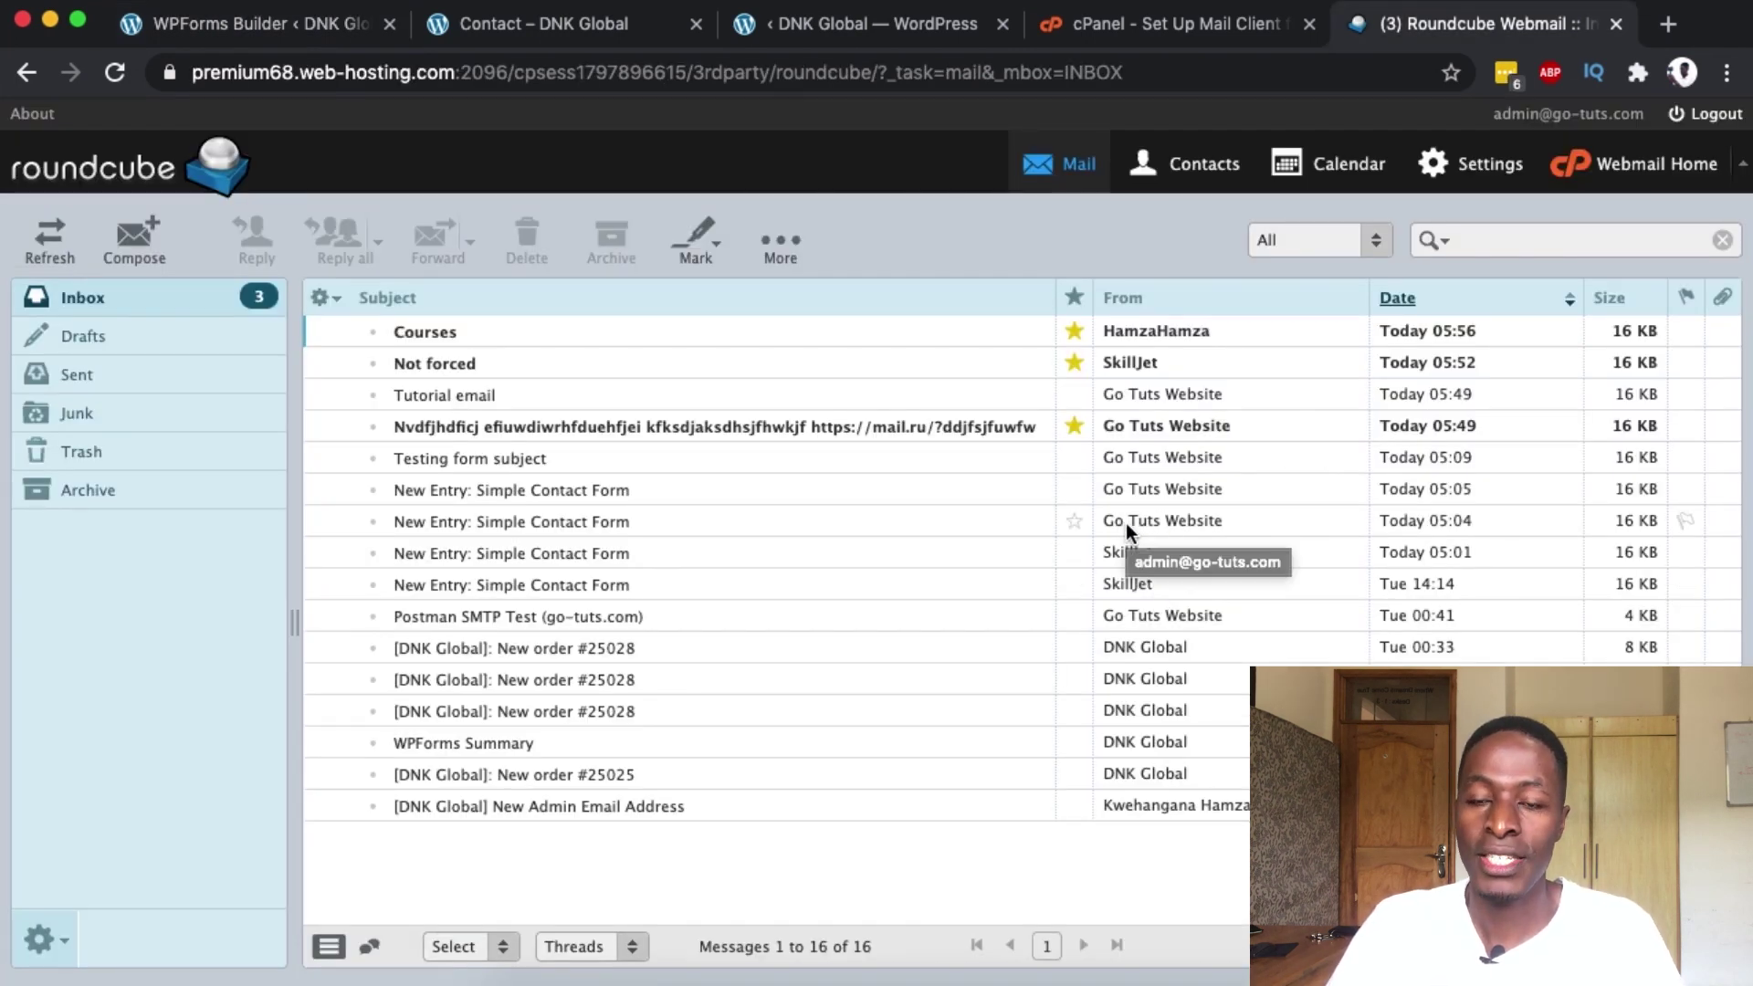
pyautogui.click(548, 26)
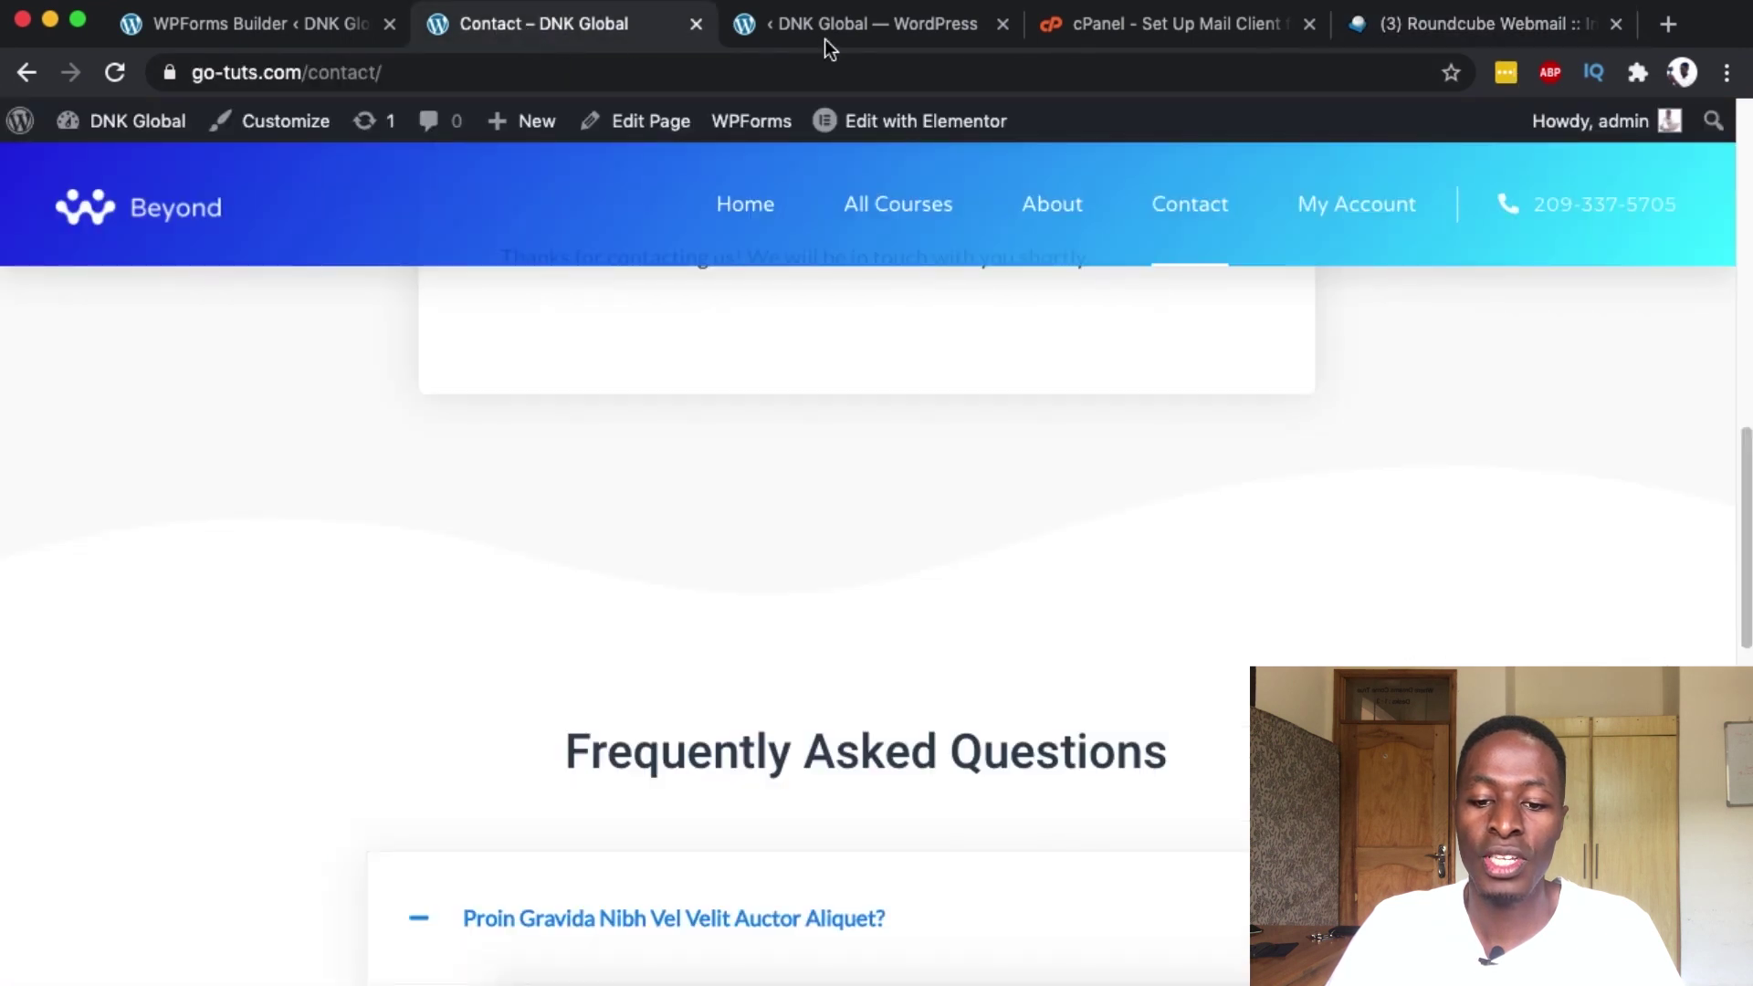
pyautogui.click(852, 31)
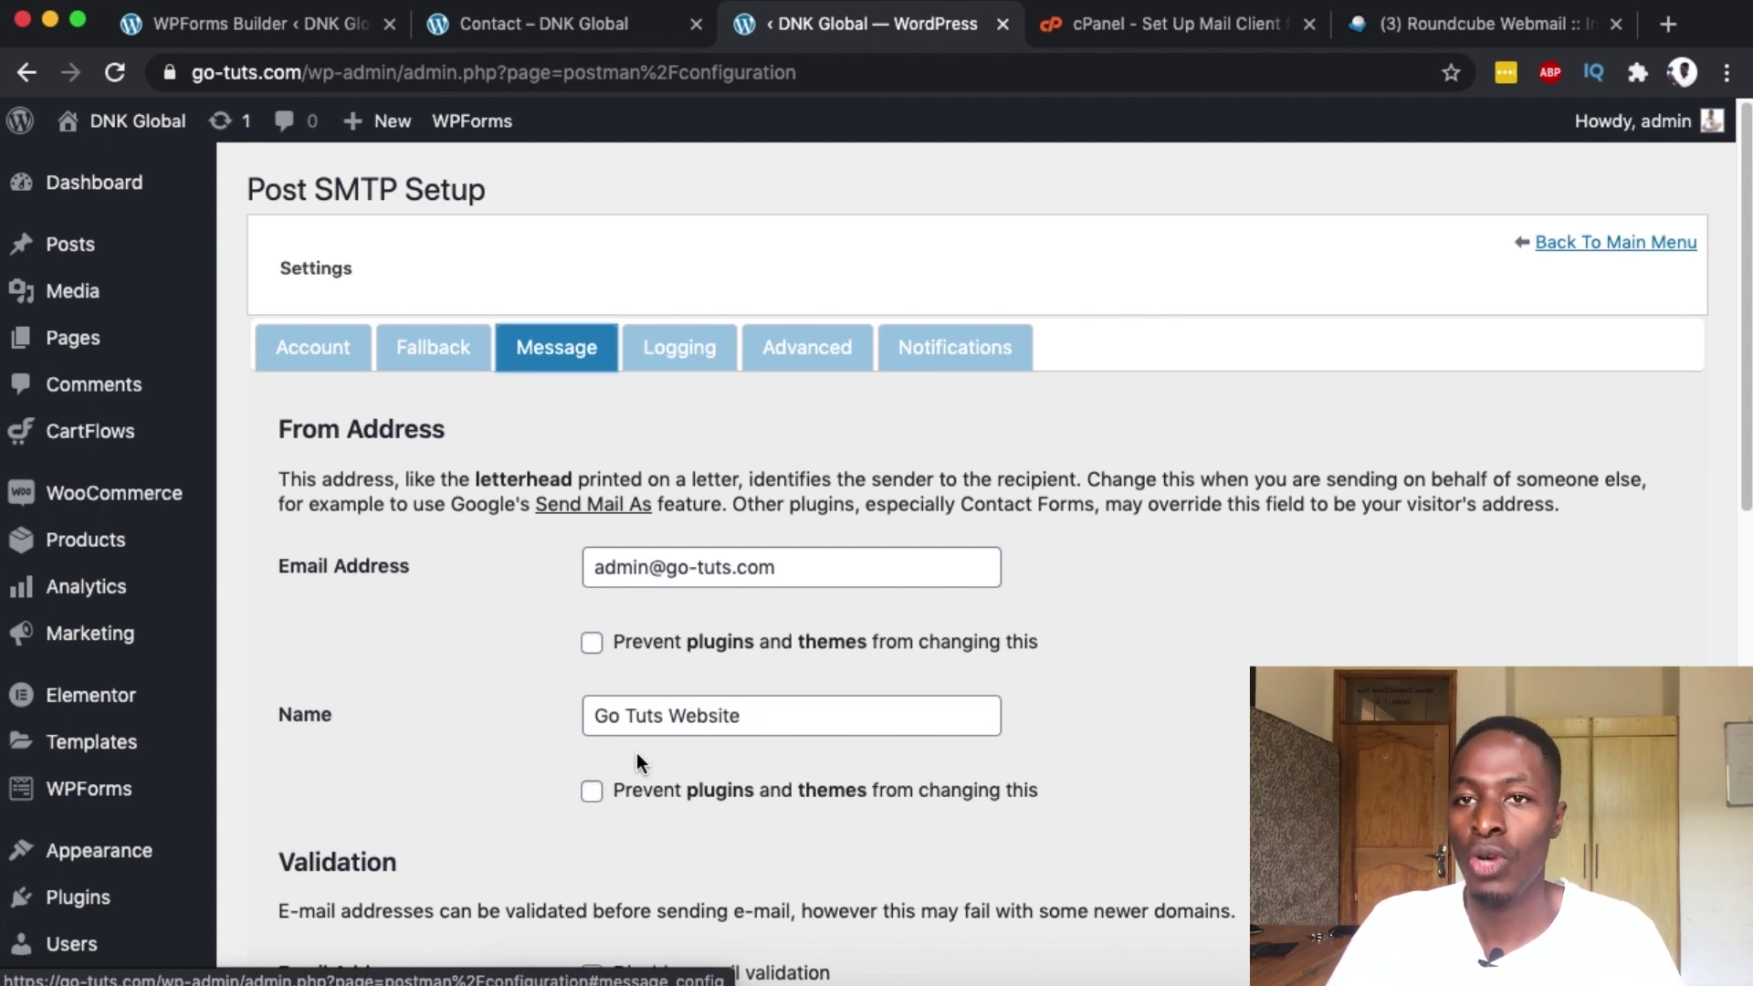
pyautogui.press('super+9')
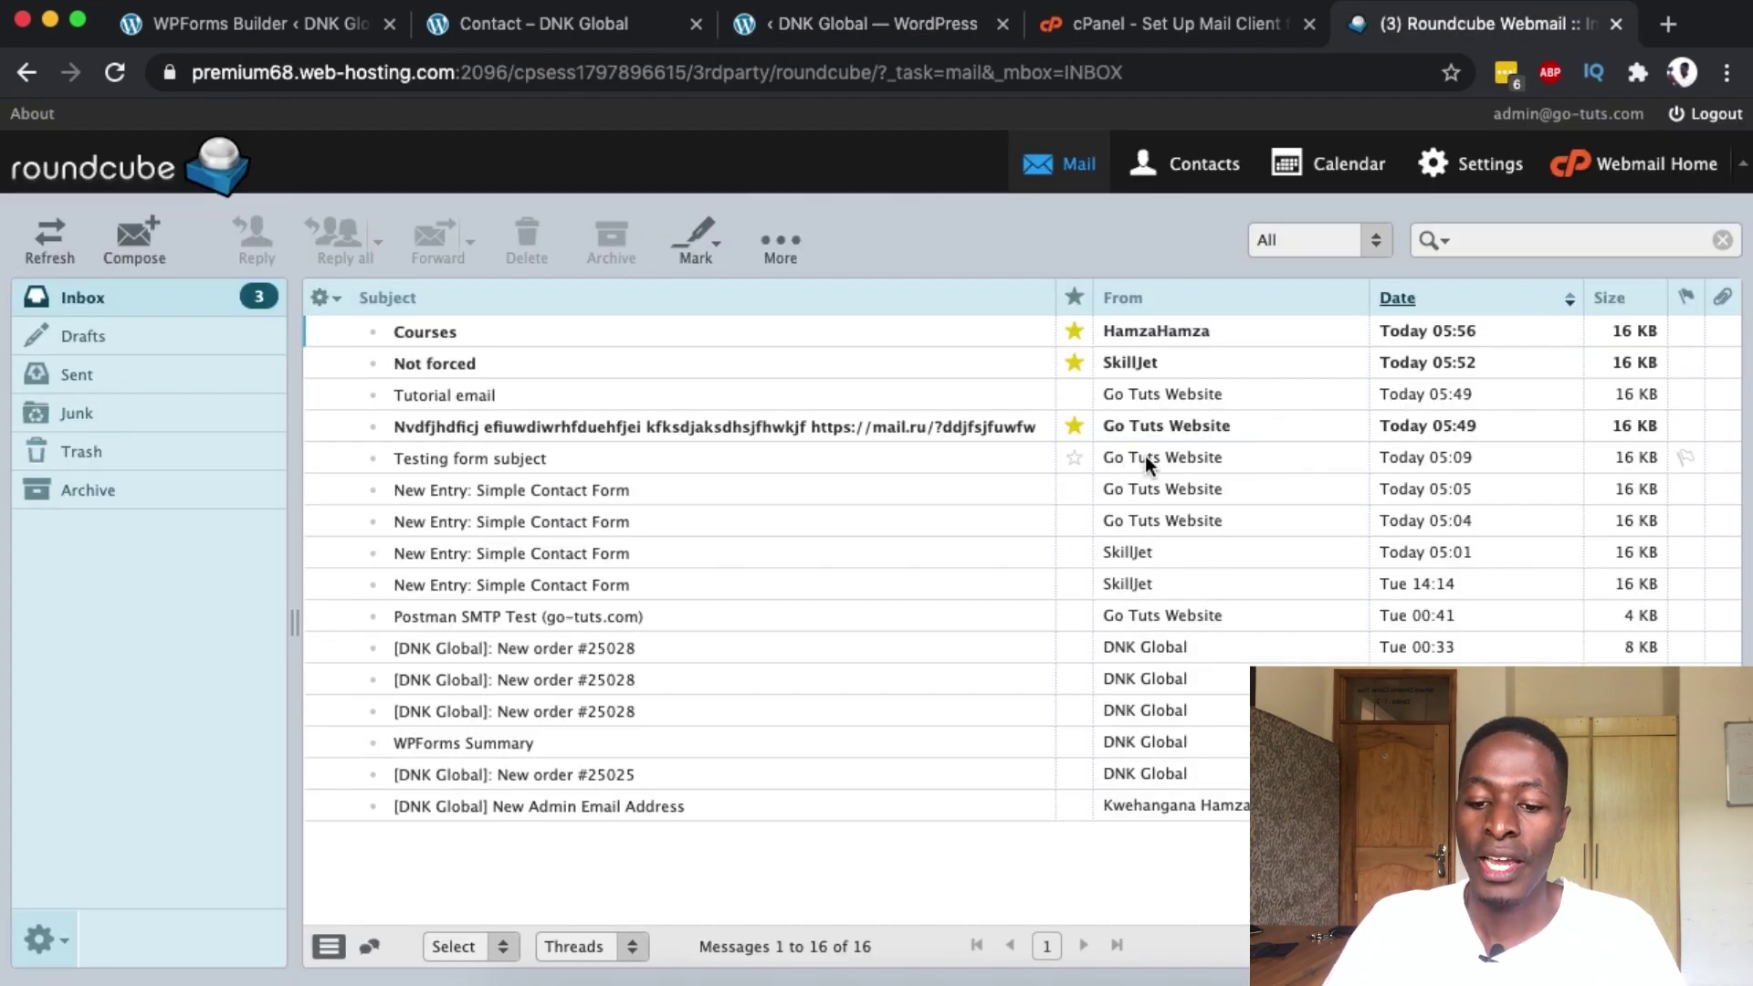
pyautogui.click(1119, 462)
pyautogui.click(1121, 493)
pyautogui.click(1132, 524)
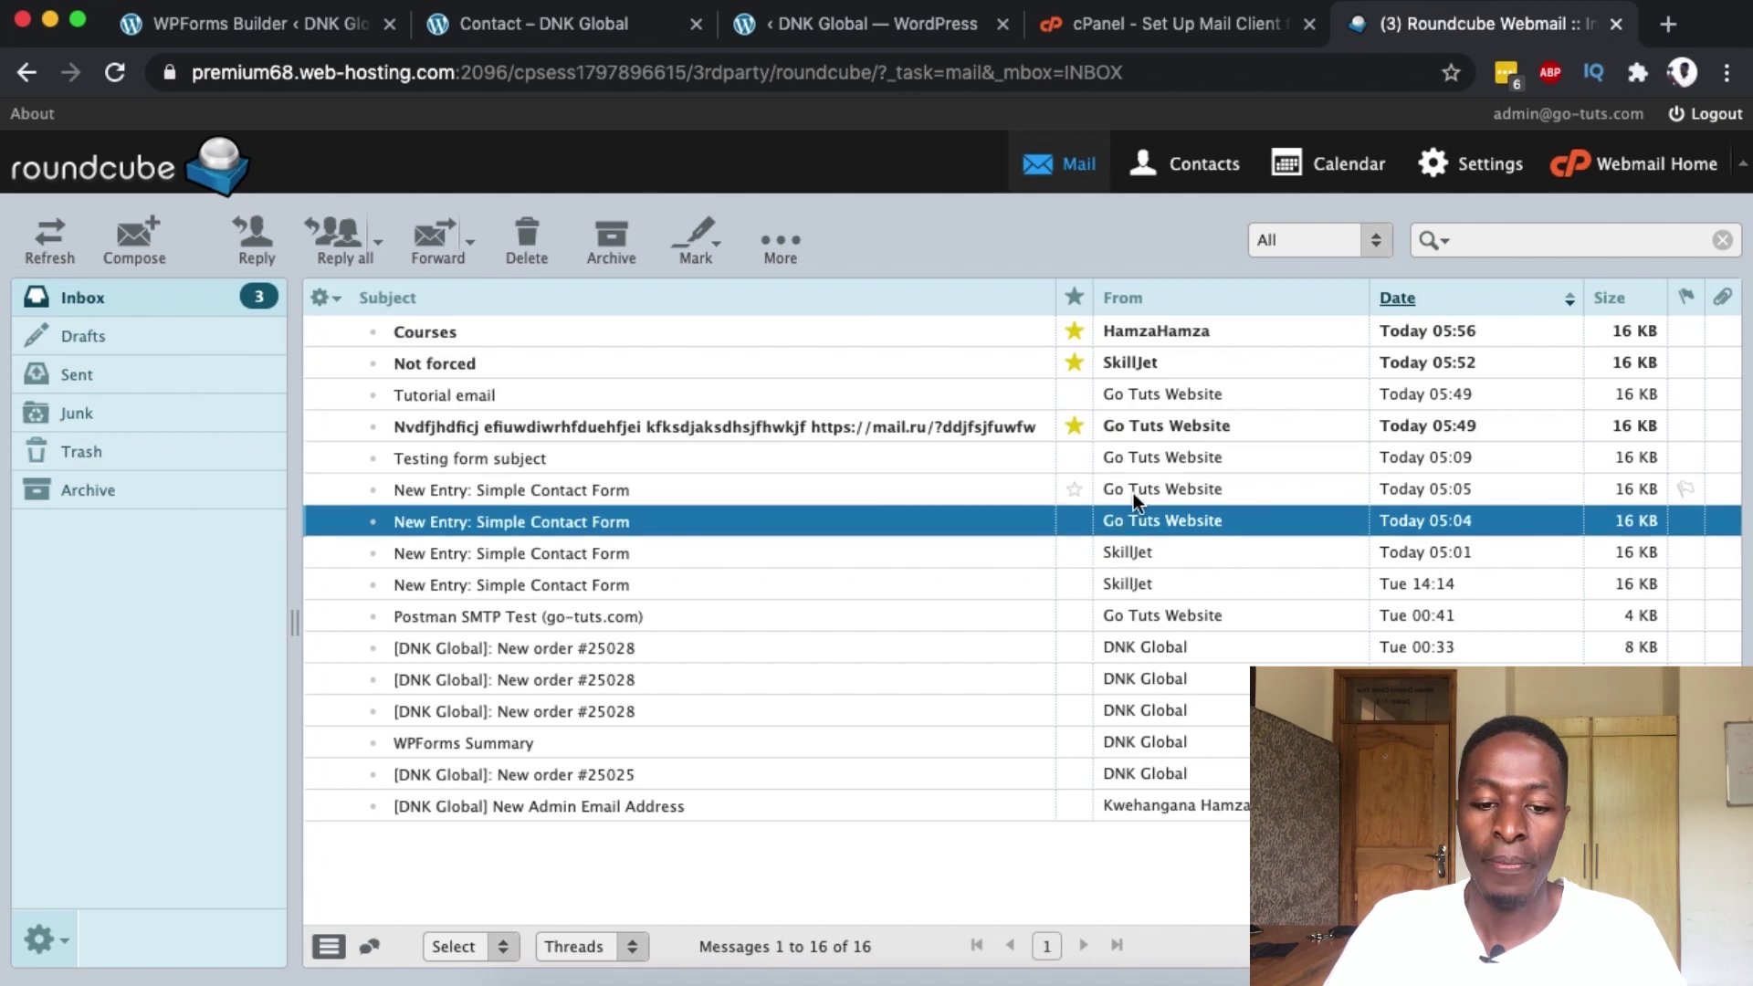
pyautogui.click(1133, 493)
pyautogui.press('super+1')
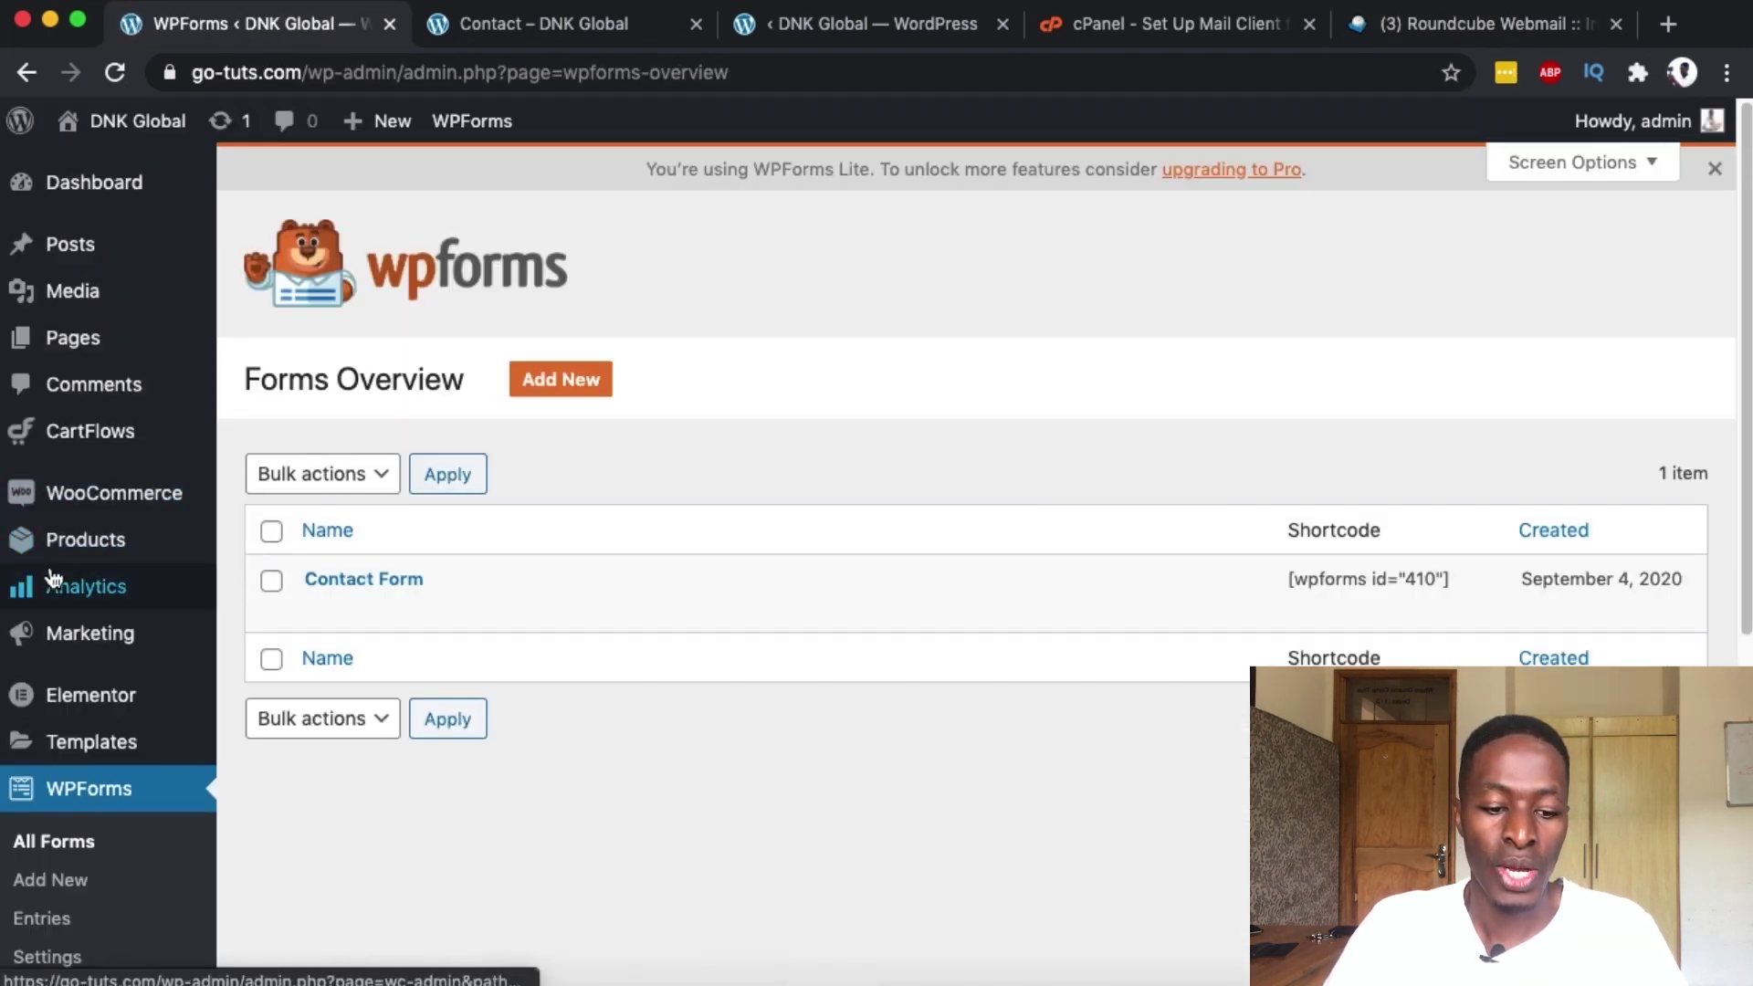
pyautogui.moveTo(69, 516)
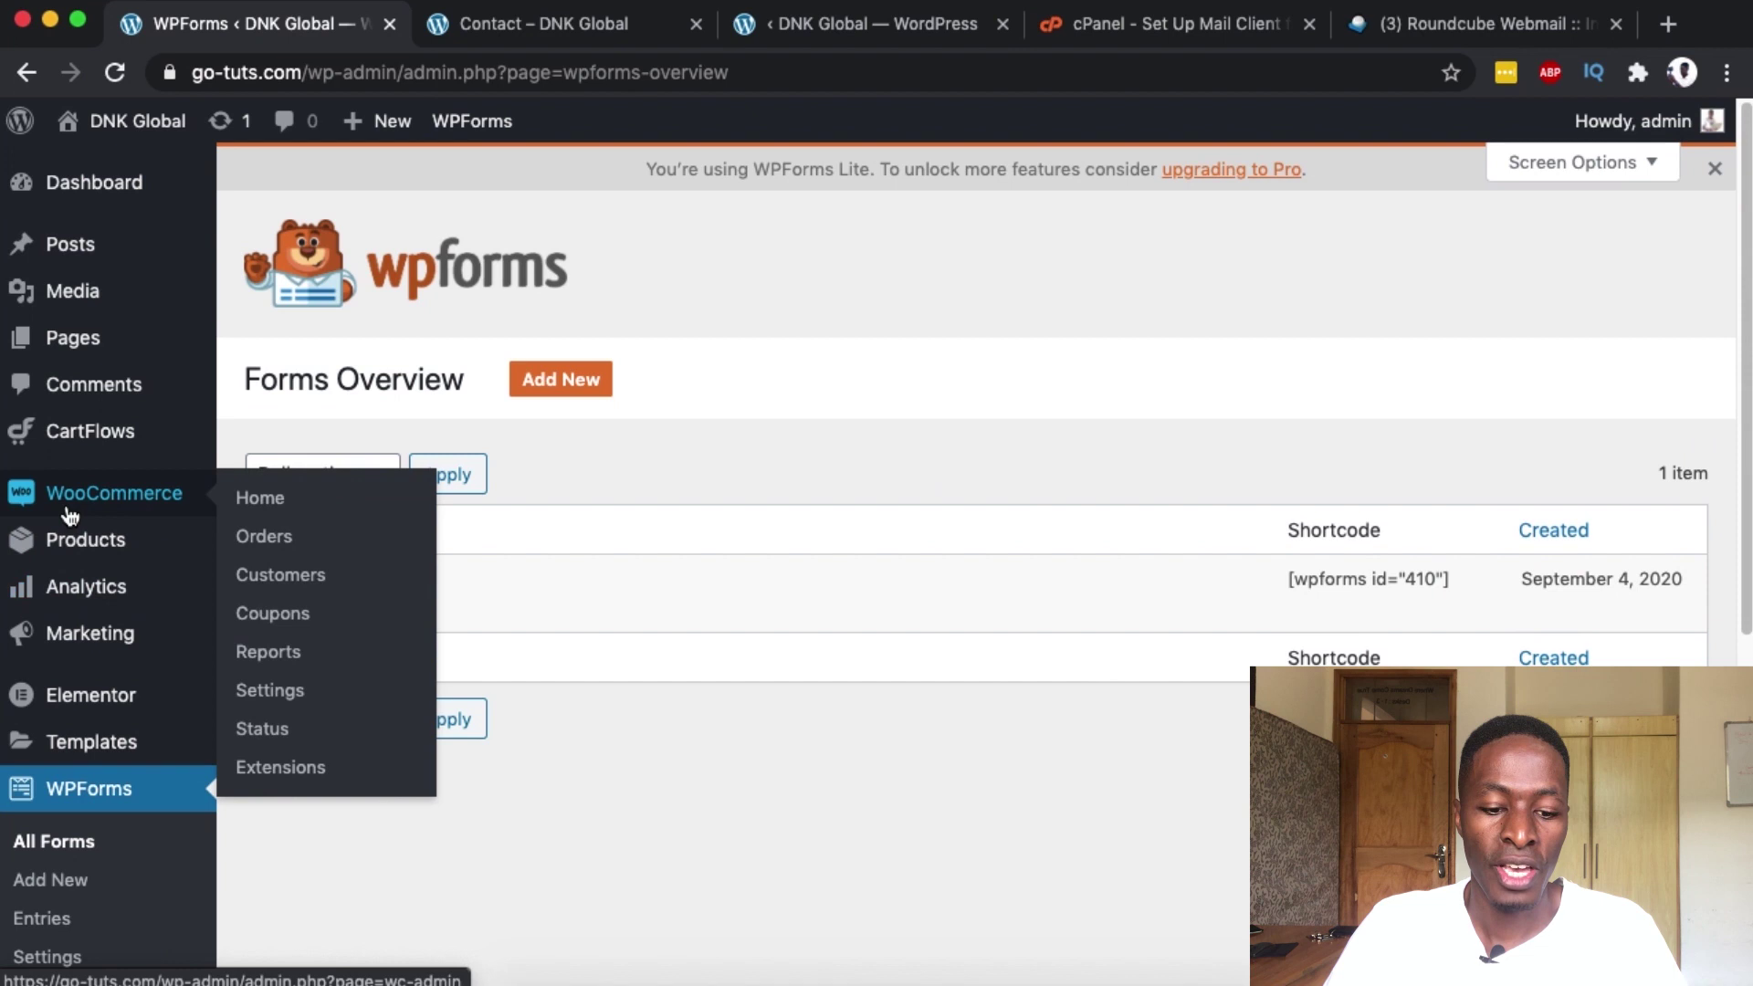
pyautogui.click(266, 537)
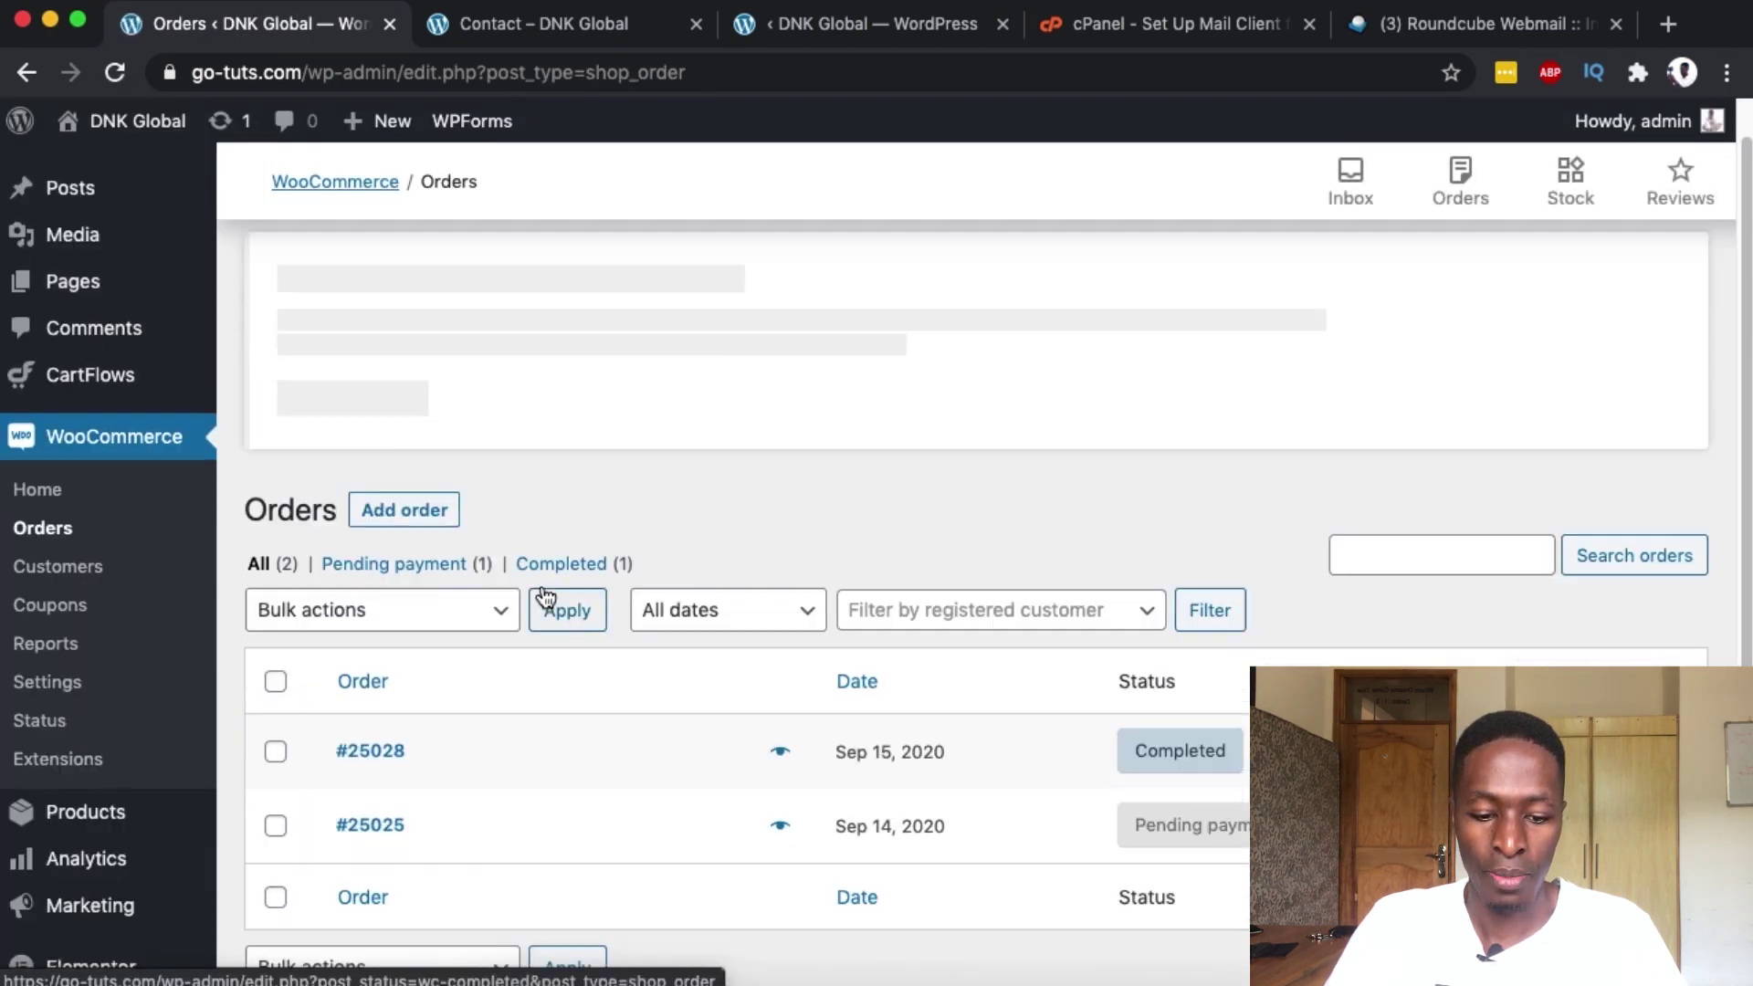
pyautogui.scroll(-2, 546, 598)
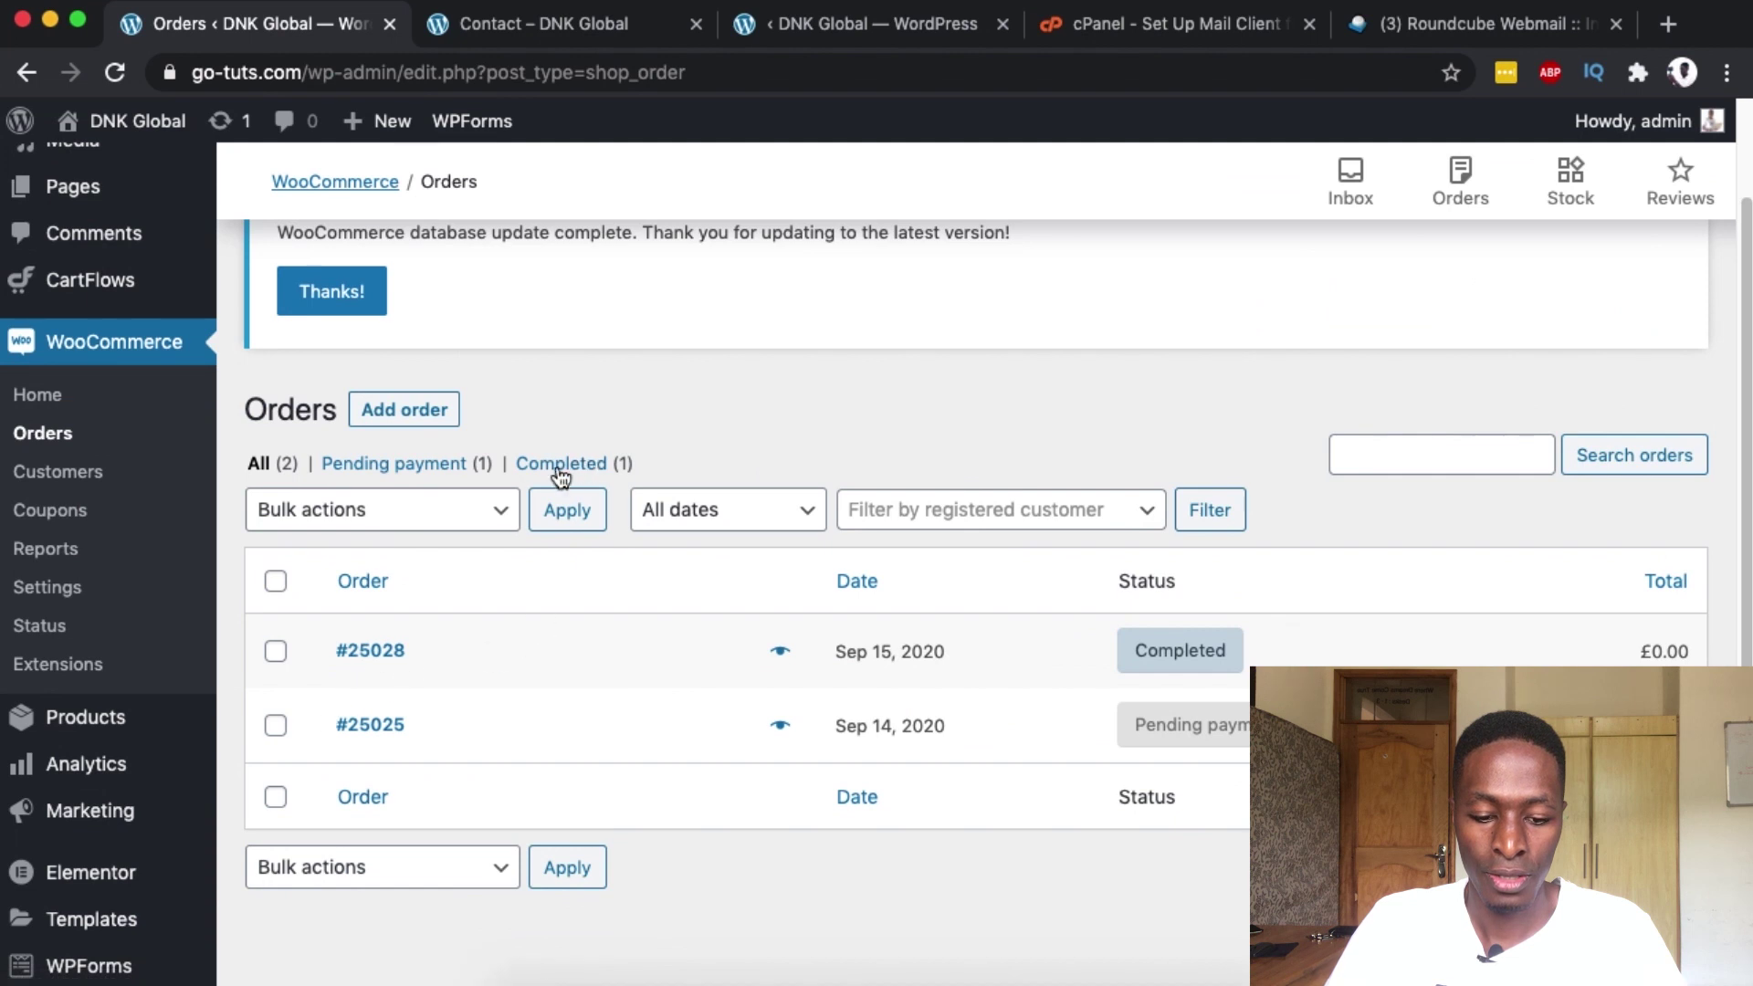
pyautogui.click(374, 653)
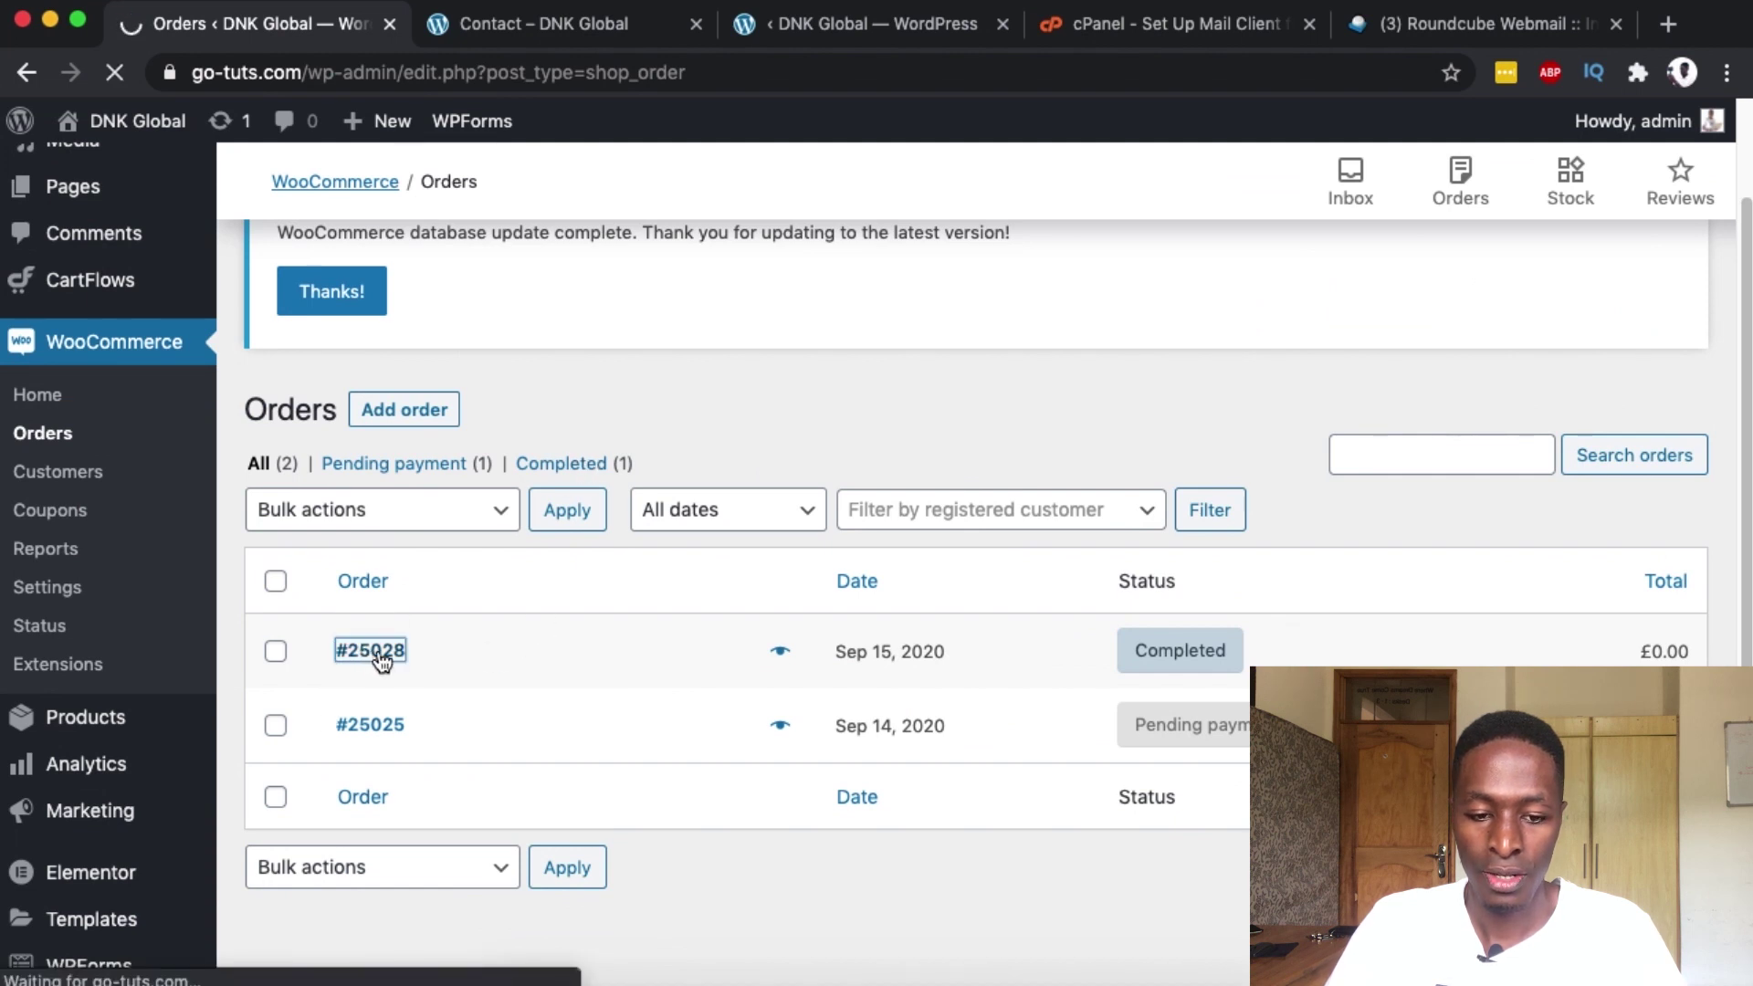
pyautogui.scroll(-2, 935, 627)
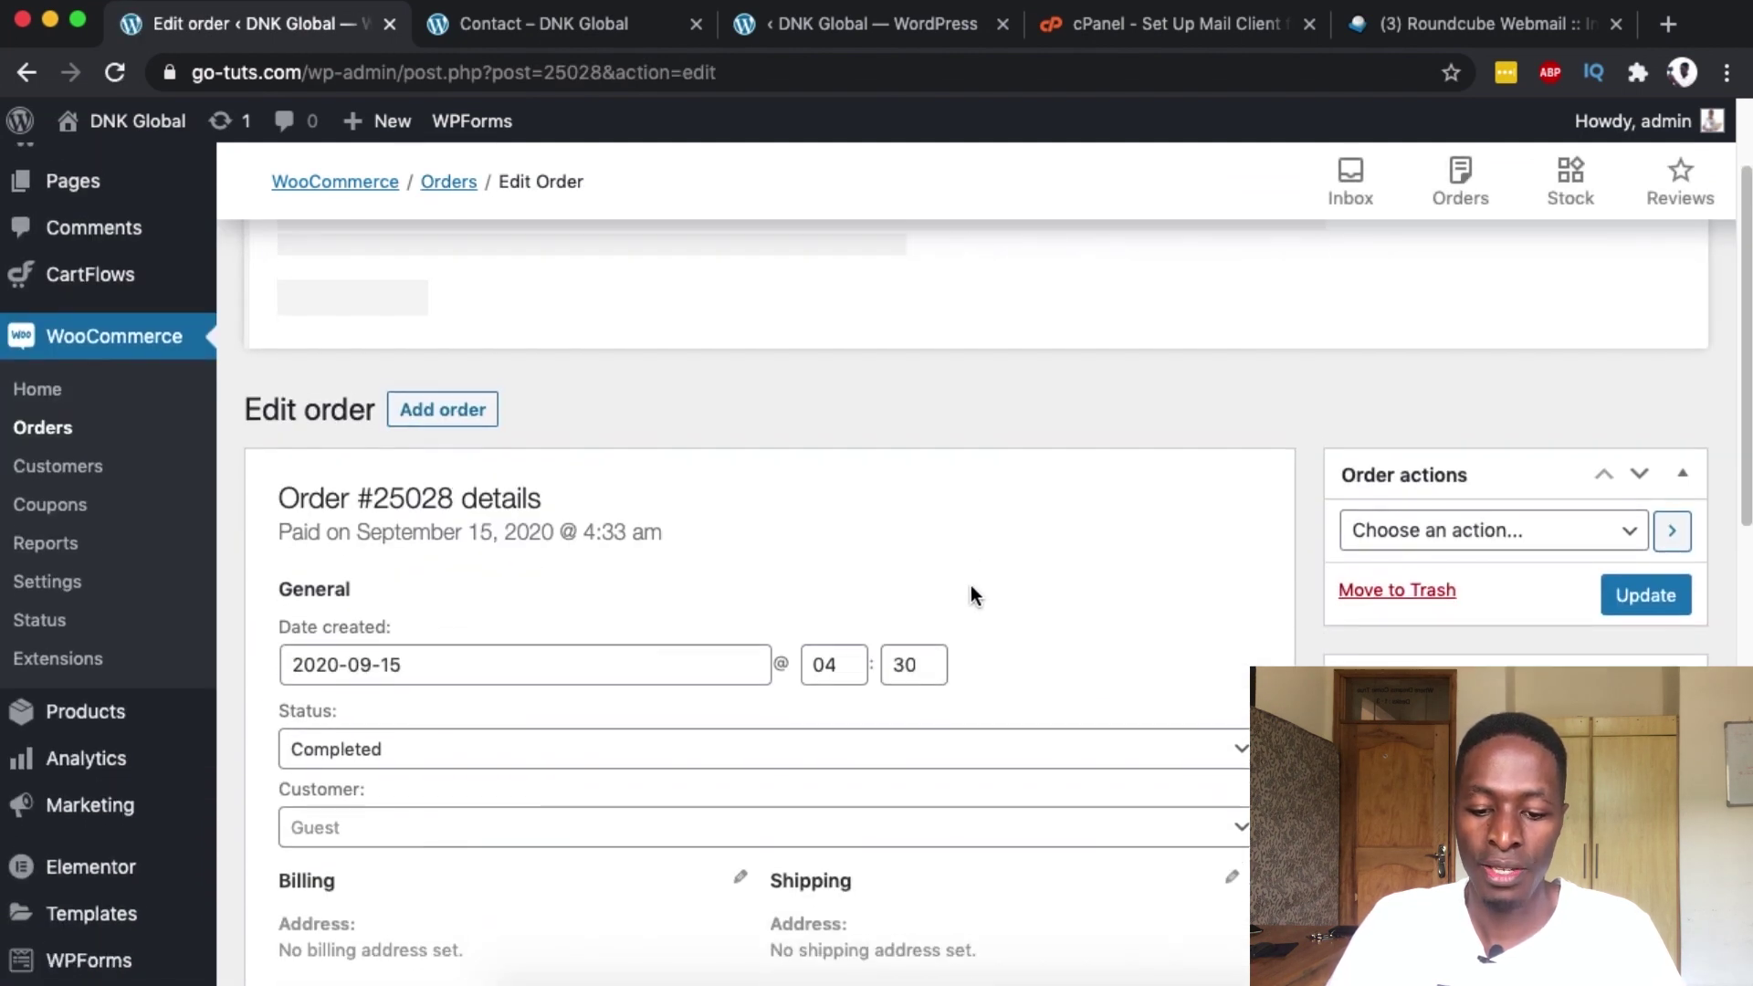
pyautogui.scroll(-3, 1005, 580)
pyautogui.click(509, 584)
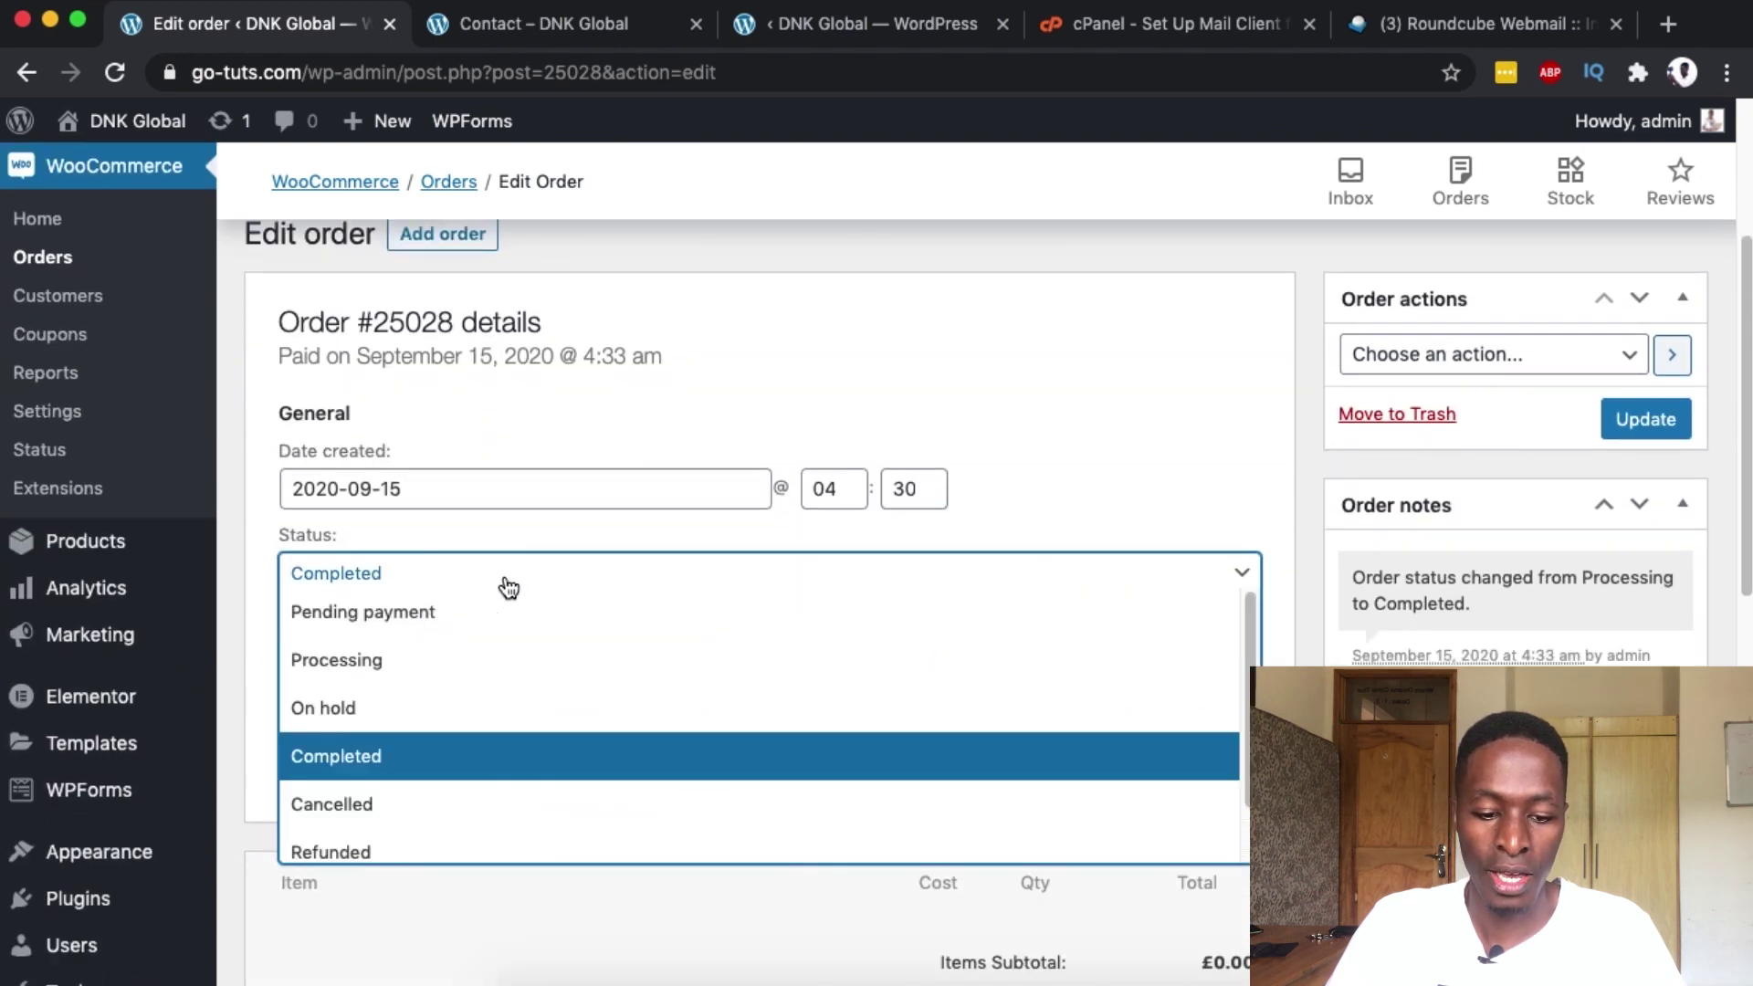
pyautogui.click(365, 852)
pyautogui.click(1612, 354)
pyautogui.click(1593, 409)
pyautogui.click(1638, 421)
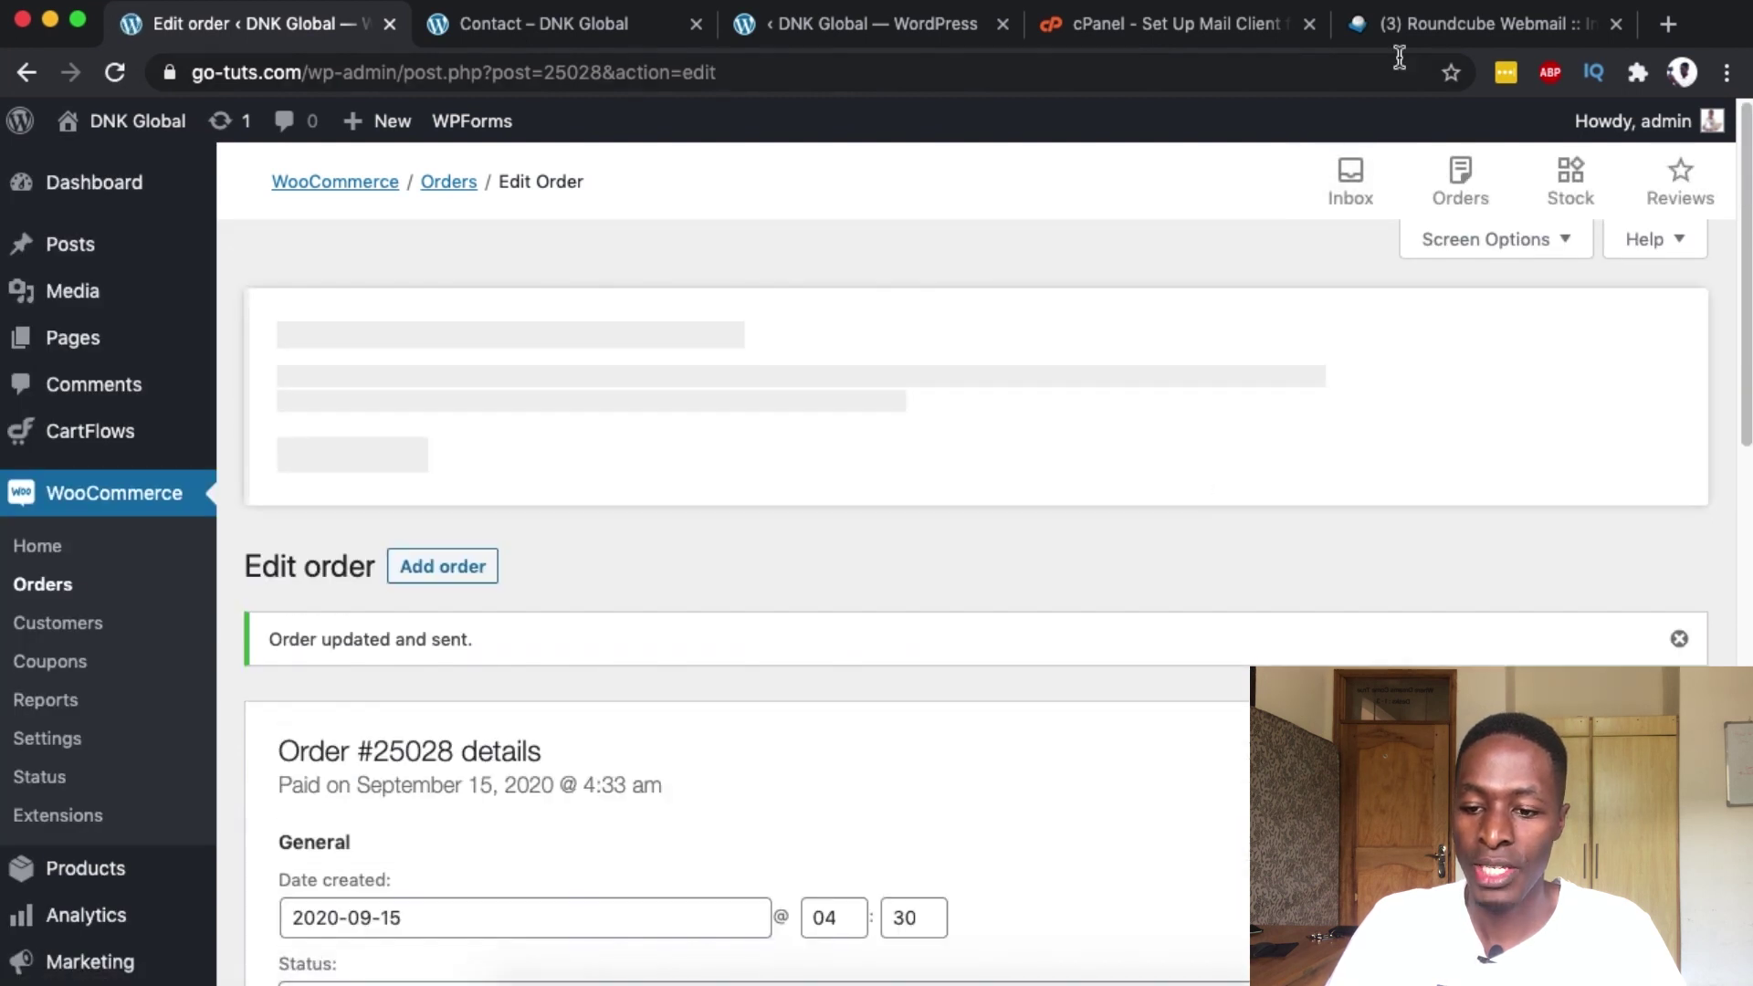
# - Refresh the Roundcube inbox for the new order email and glance at the Post SMTP settings
pyautogui.click(1396, 32)
pyautogui.click(148, 298)
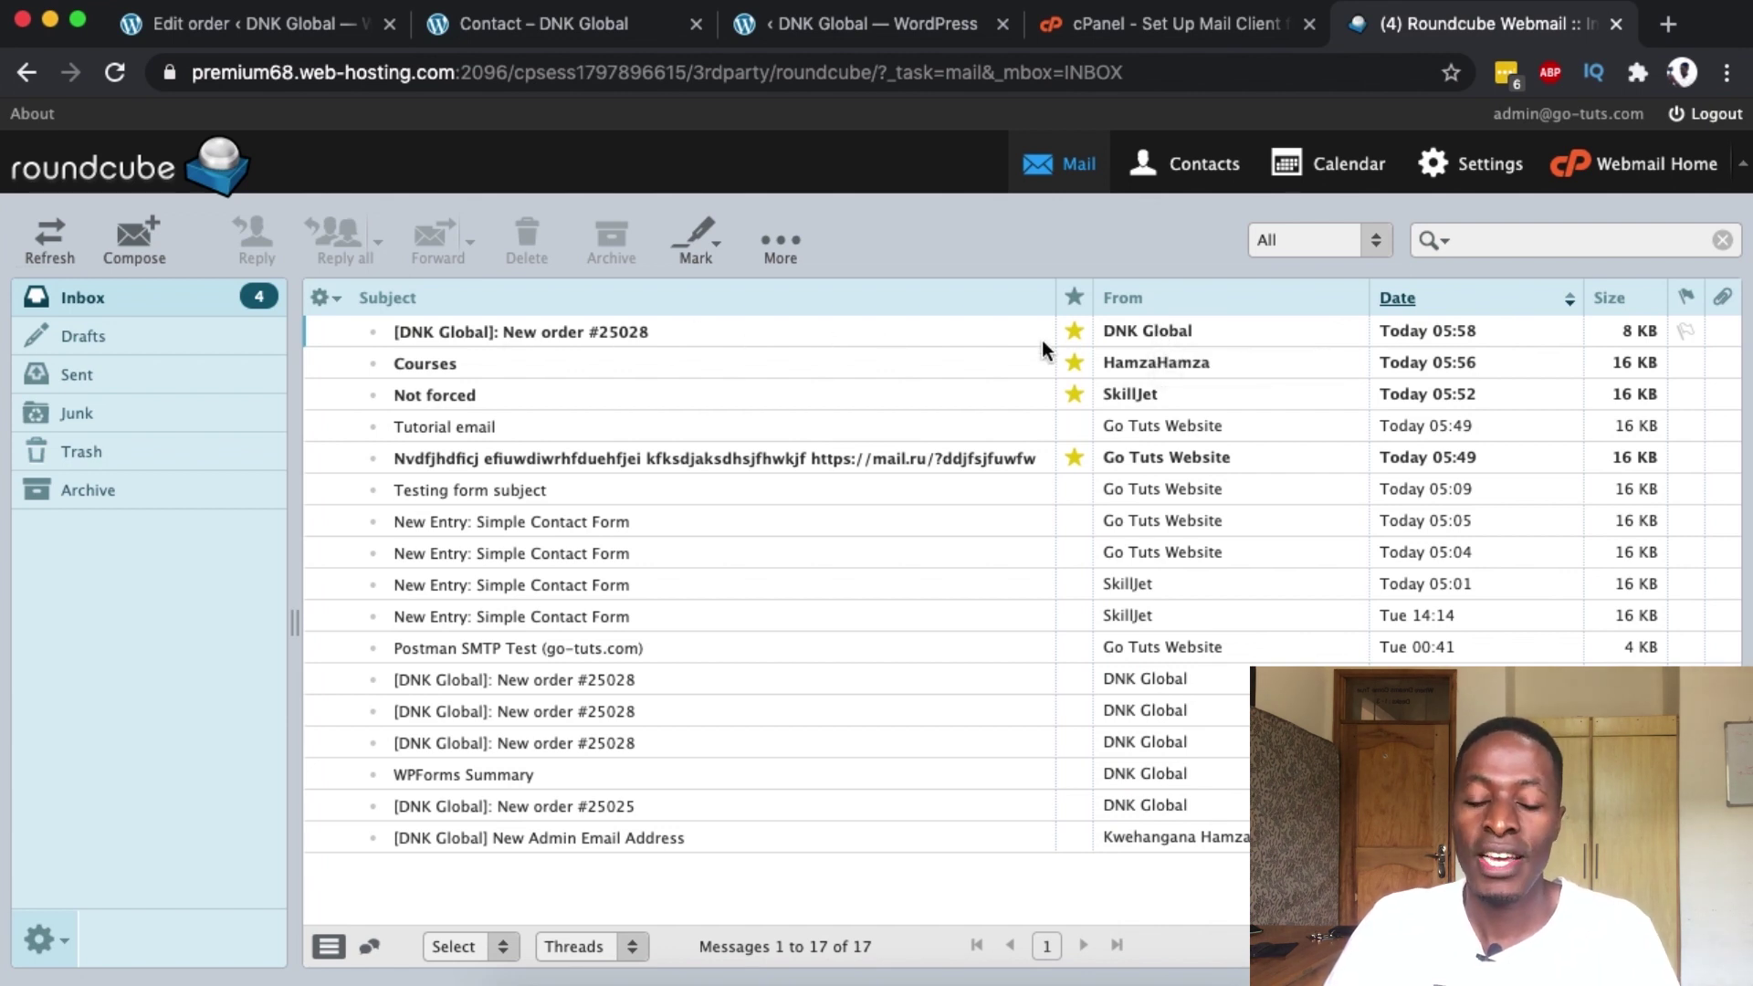
pyautogui.click(813, 30)
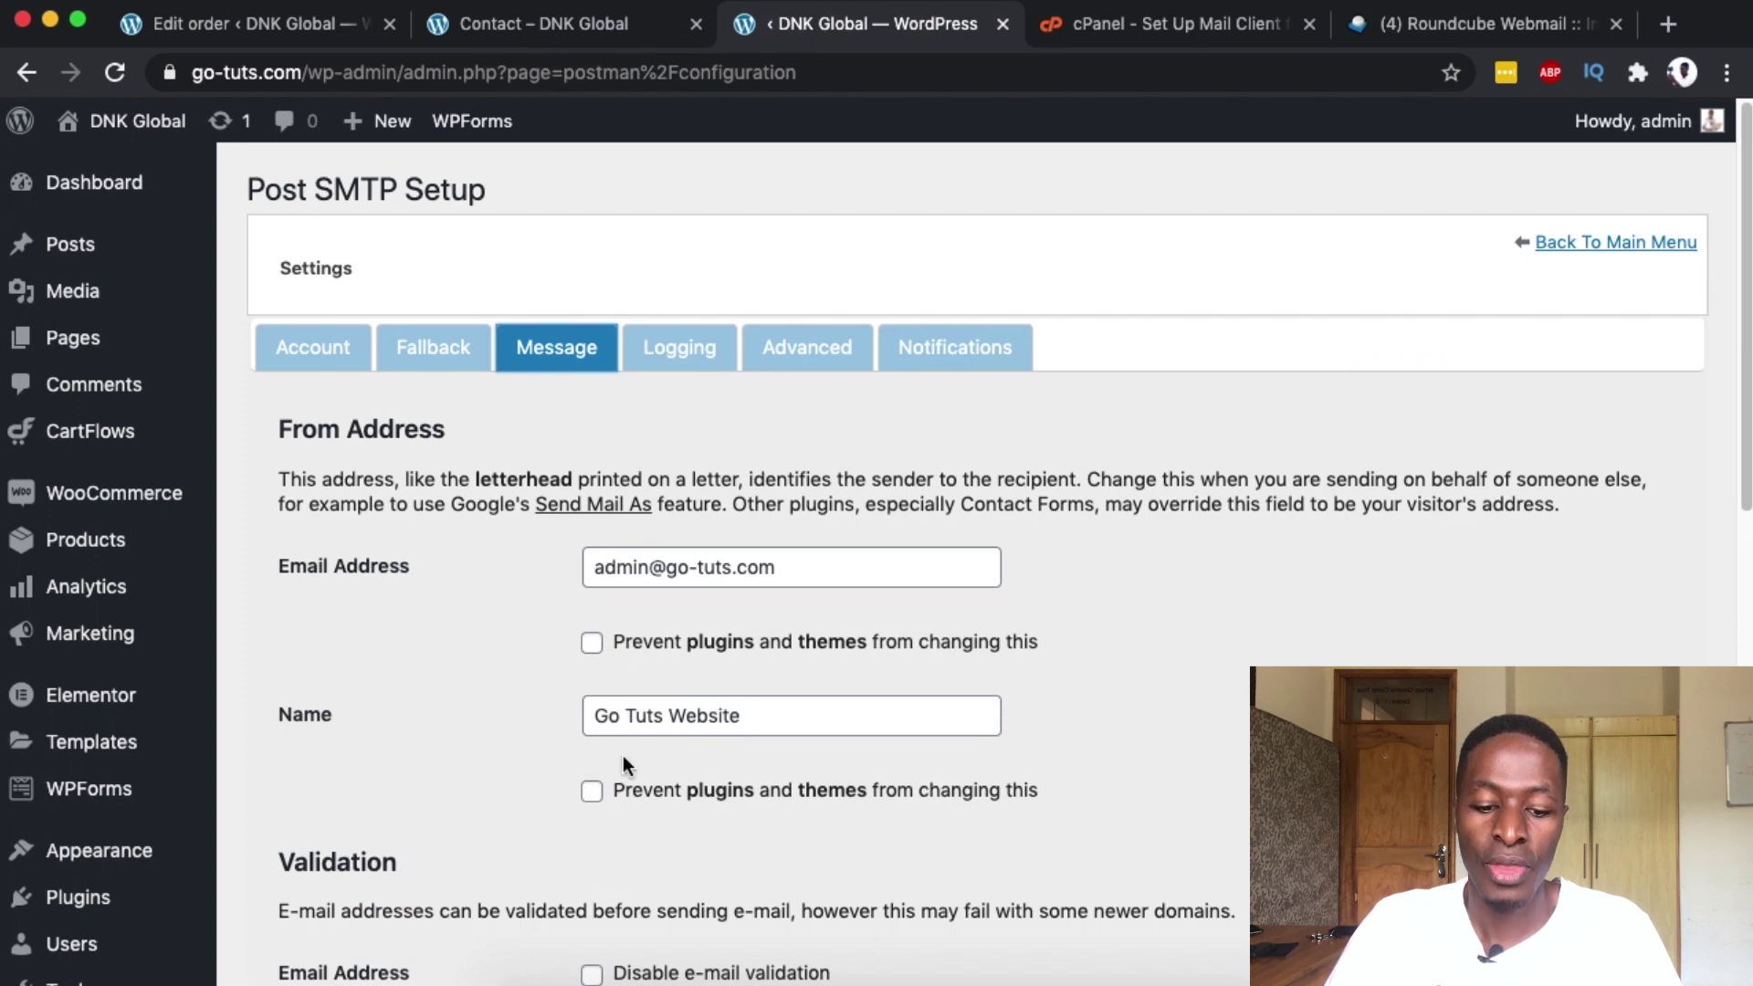
pyautogui.press('super+5')
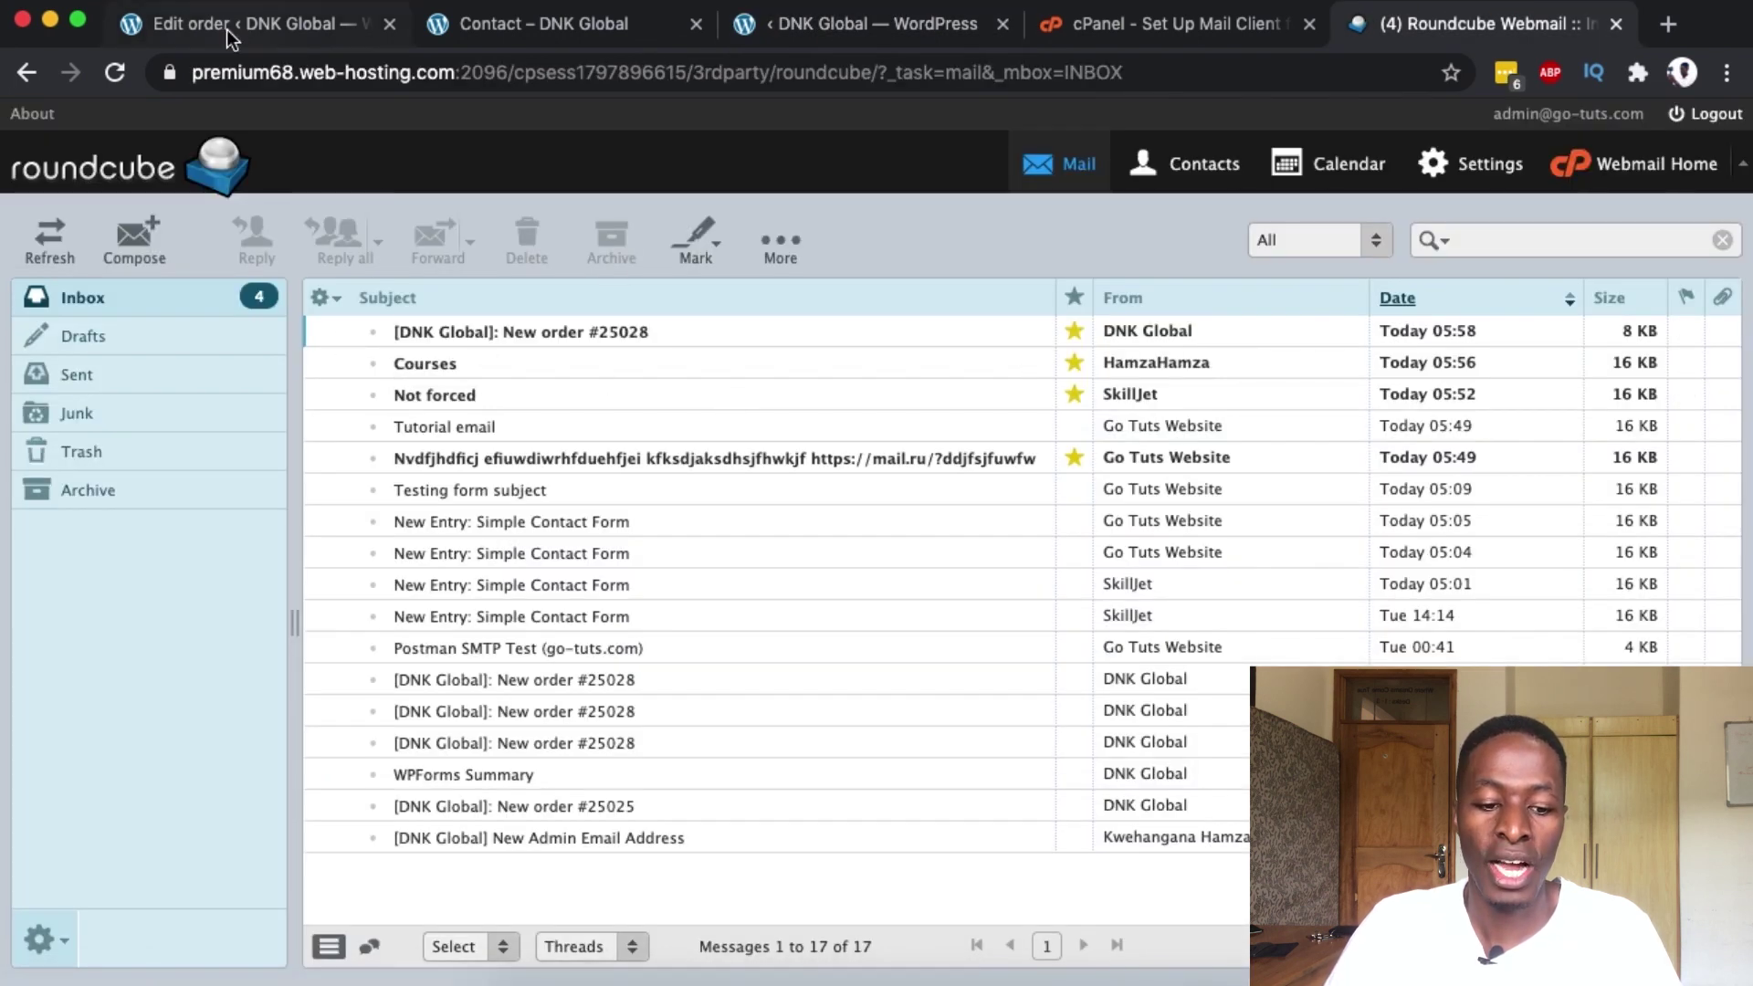
# - Open the WooCommerce Emails settings list
pyautogui.click(227, 29)
pyautogui.click(52, 751)
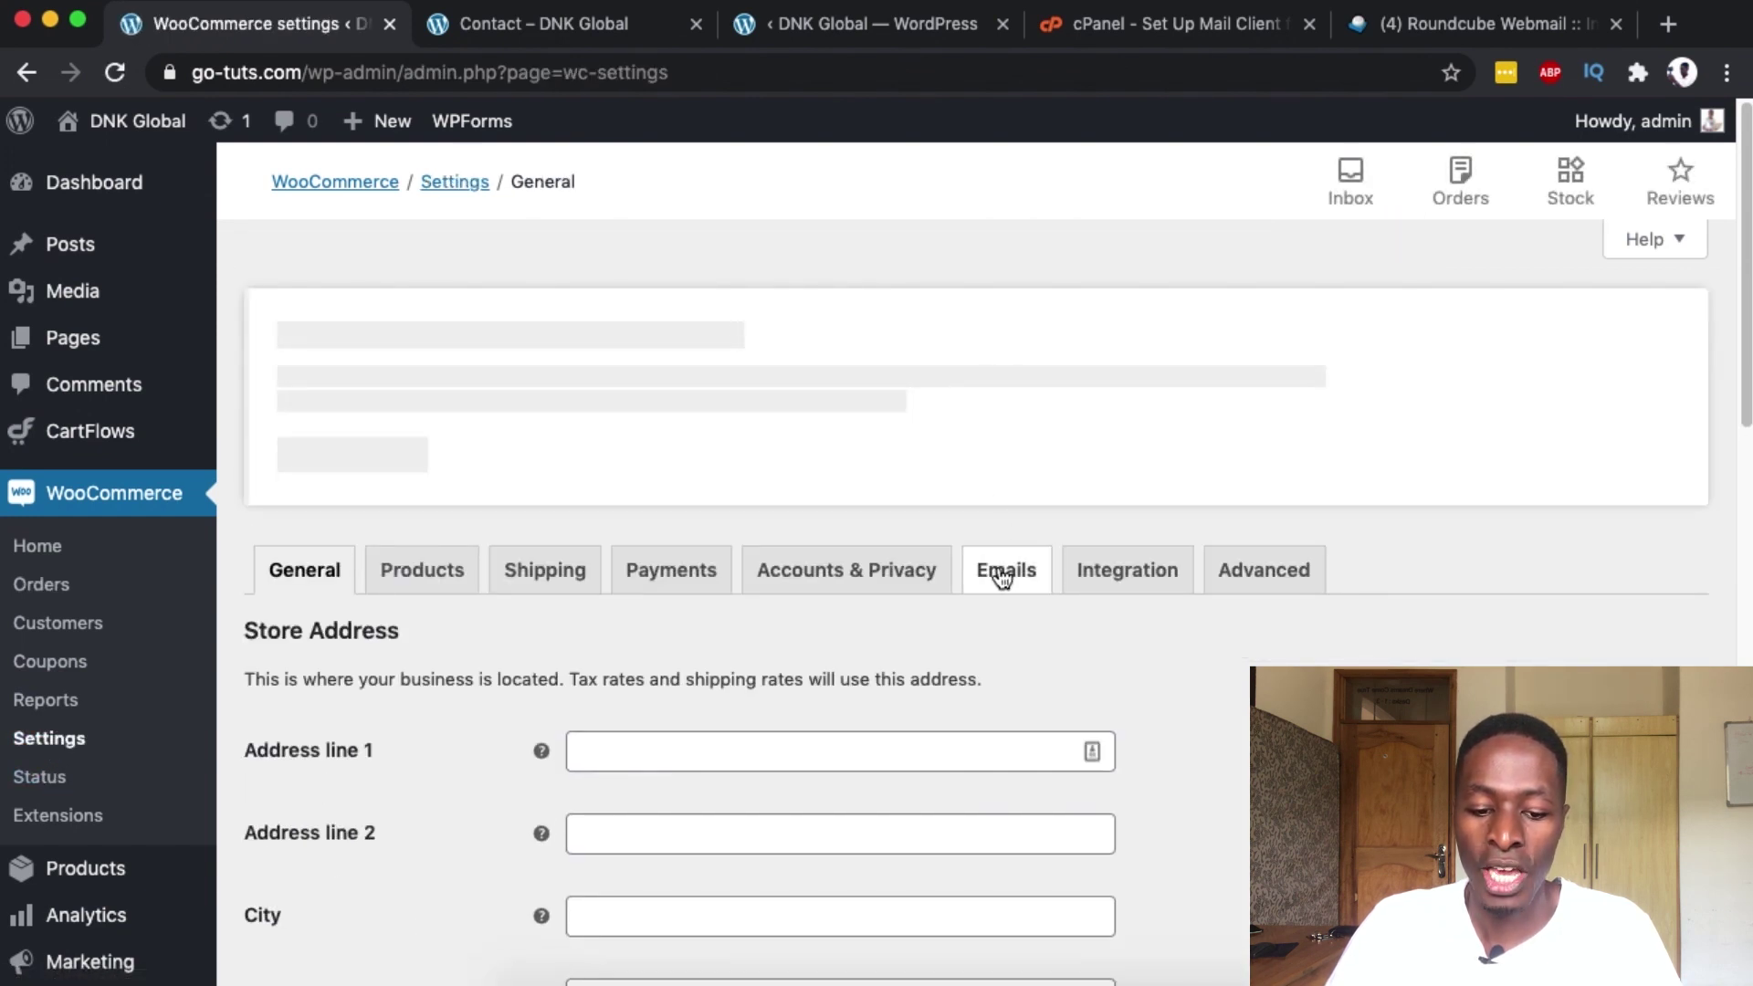
pyautogui.click(1005, 571)
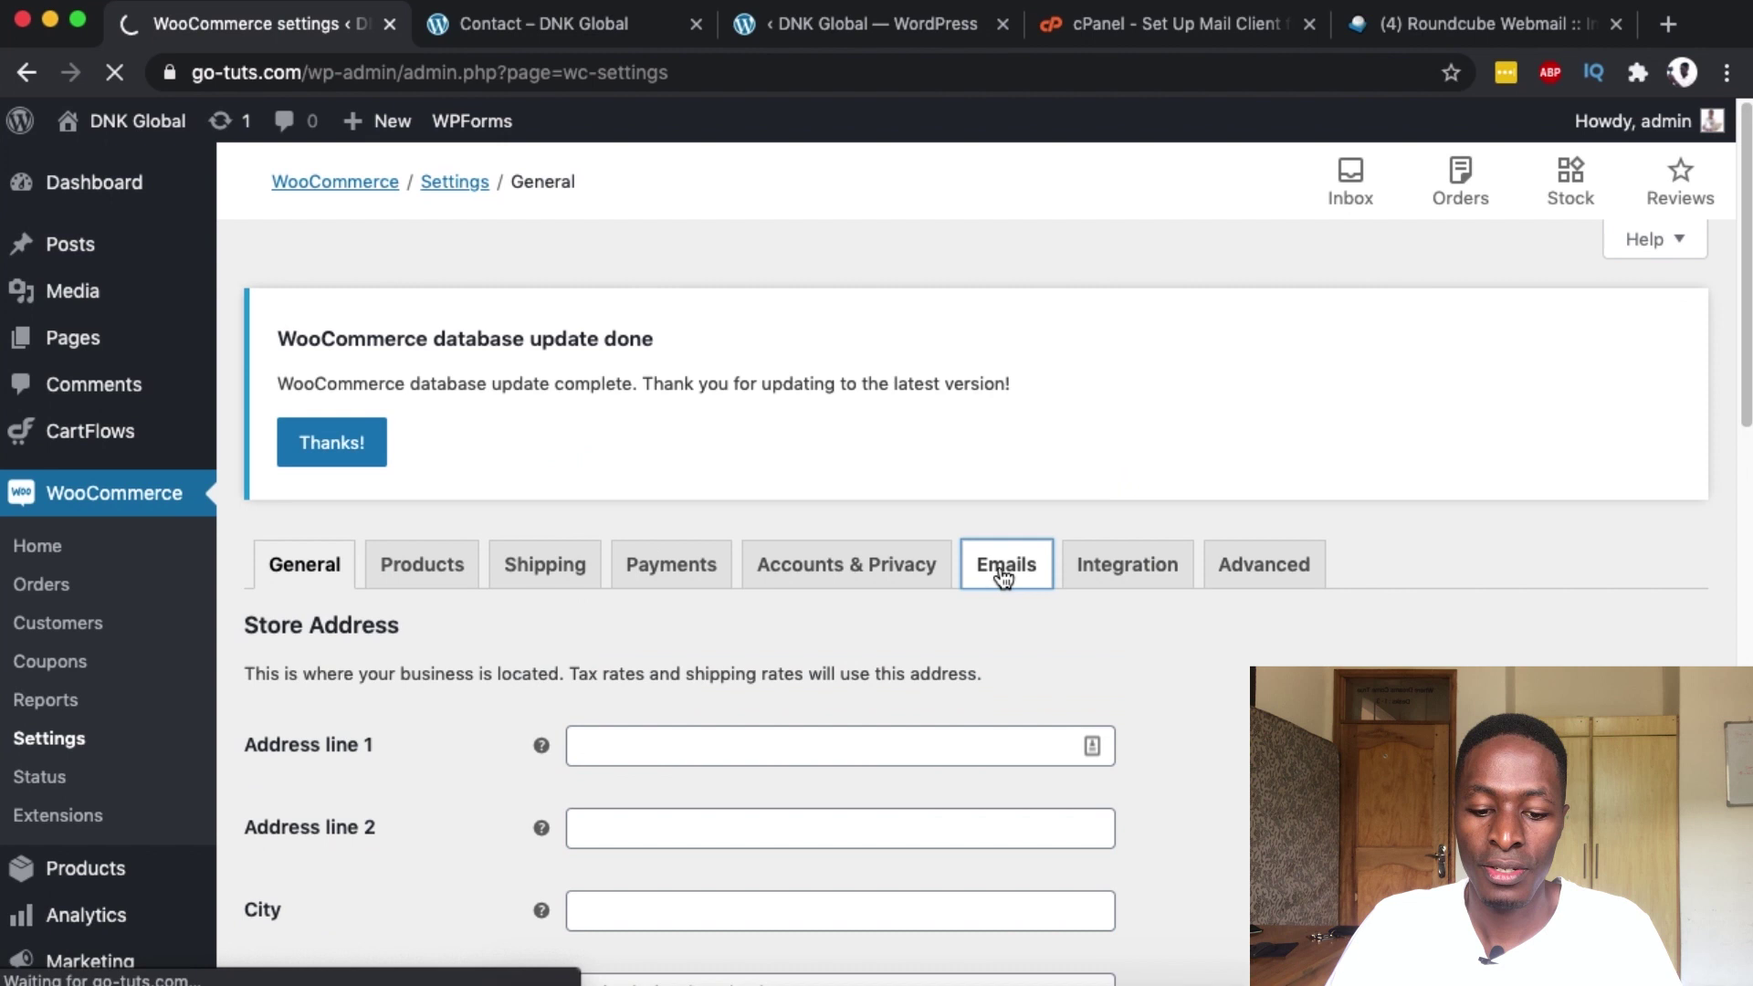
pyautogui.scroll(-5, 995, 553)
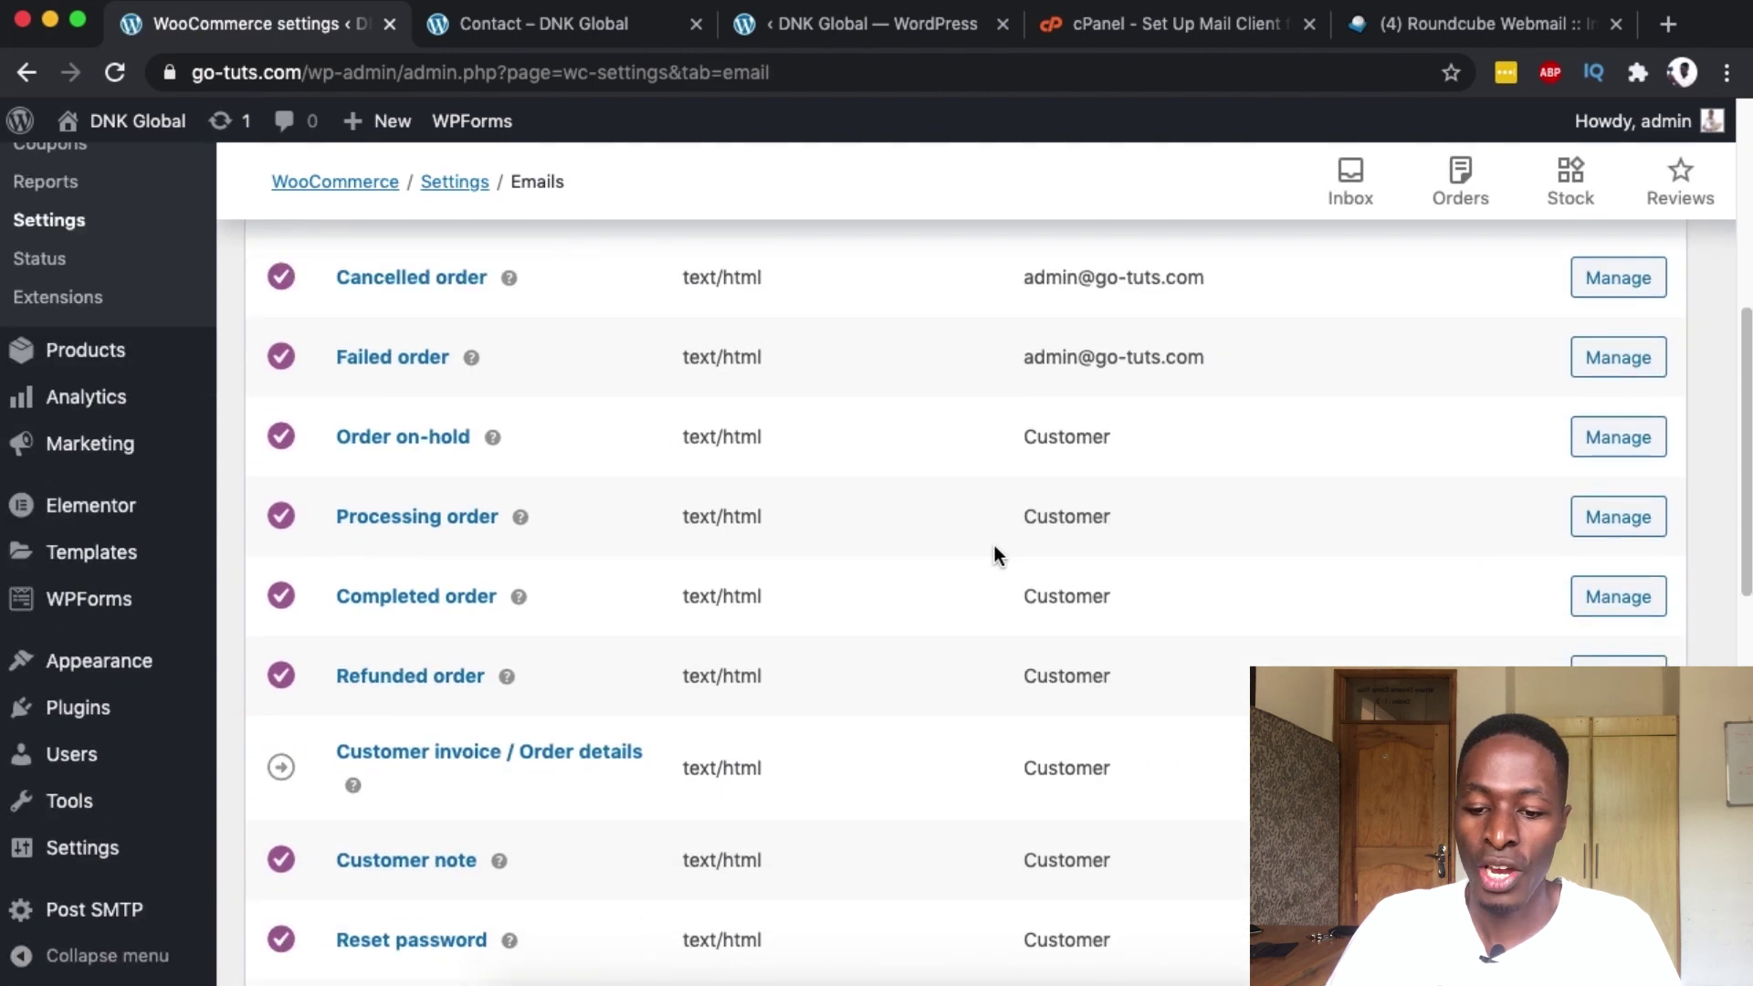
pyautogui.scroll(5, 994, 545)
pyautogui.scroll(-1, 566, 557)
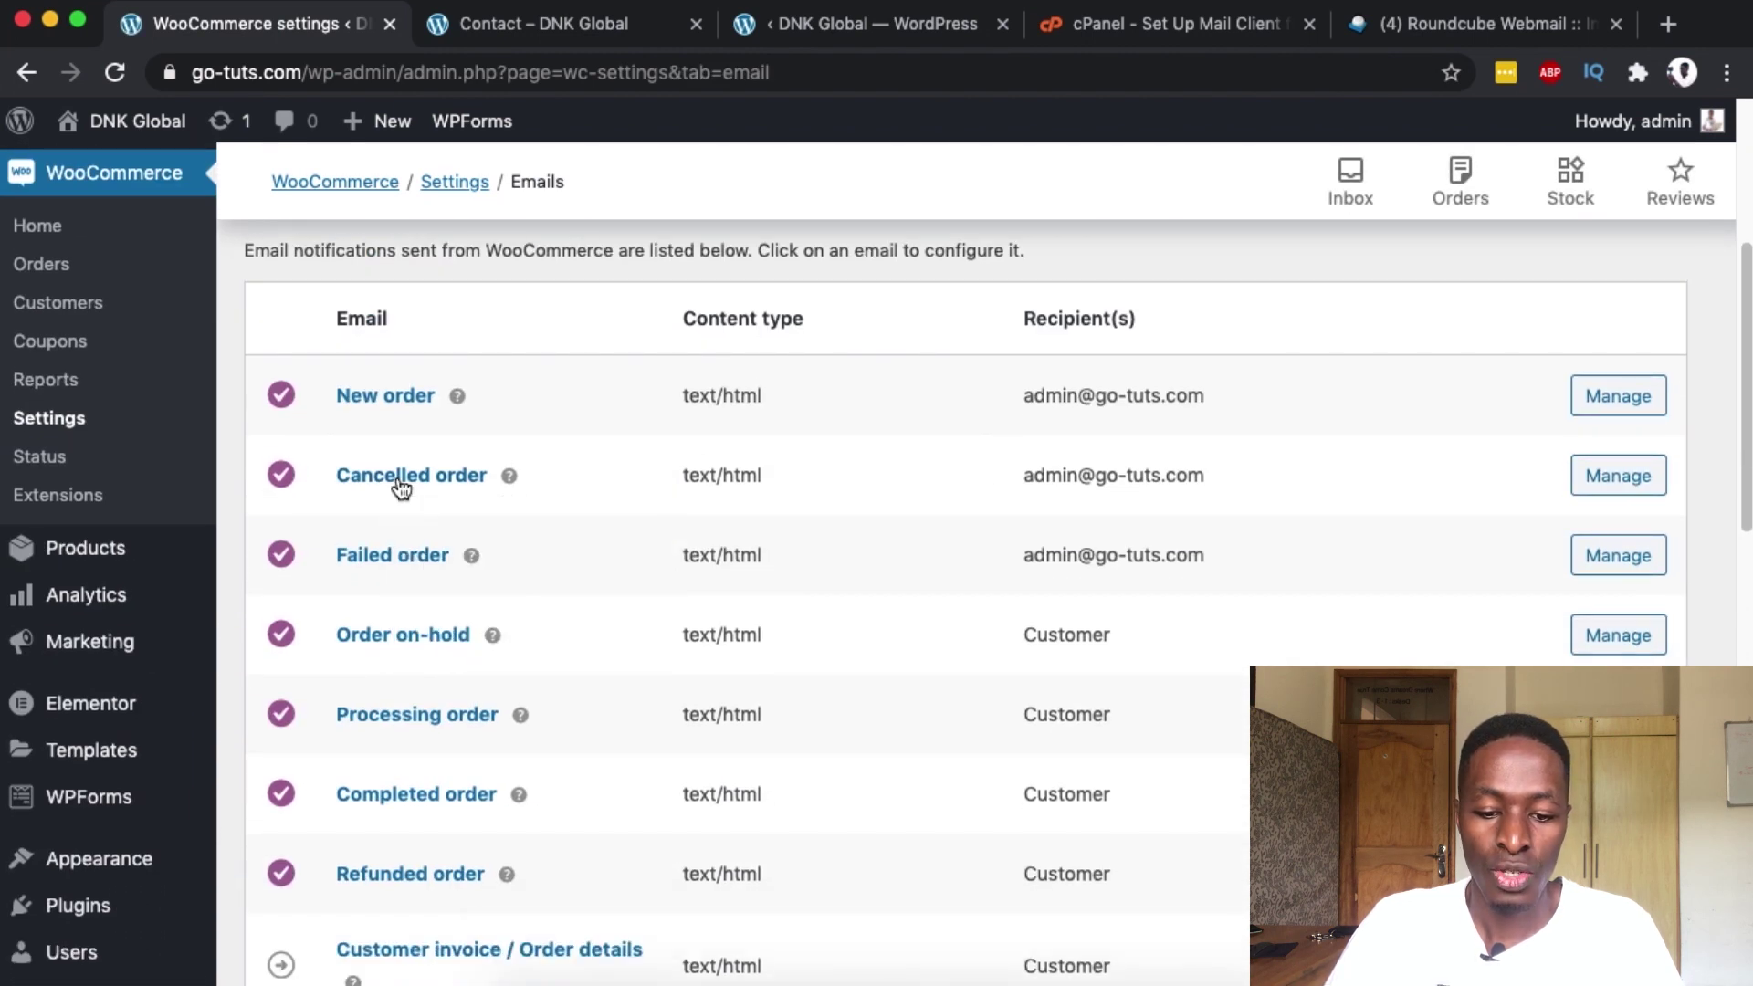
# - Review the Cancelled order email's recipient and subject, then go back to Post SMTP
pyautogui.click(1630, 488)
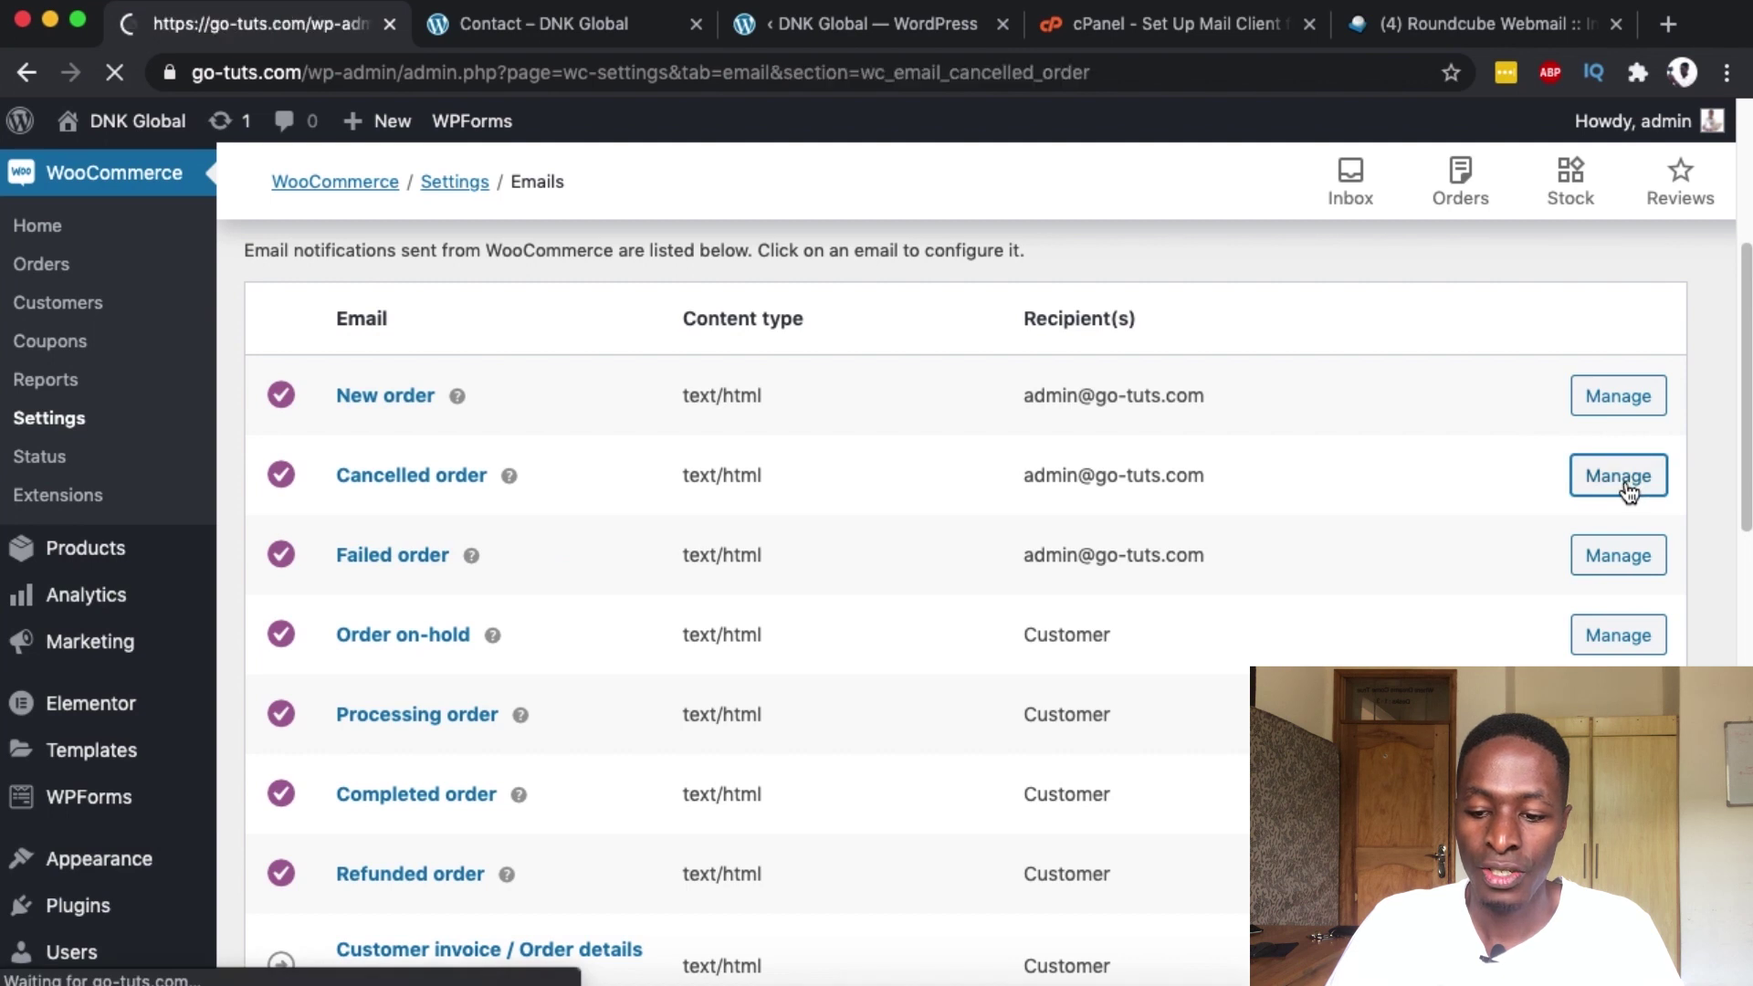
pyautogui.scroll(-2, 1205, 558)
pyautogui.scroll(1, 1206, 559)
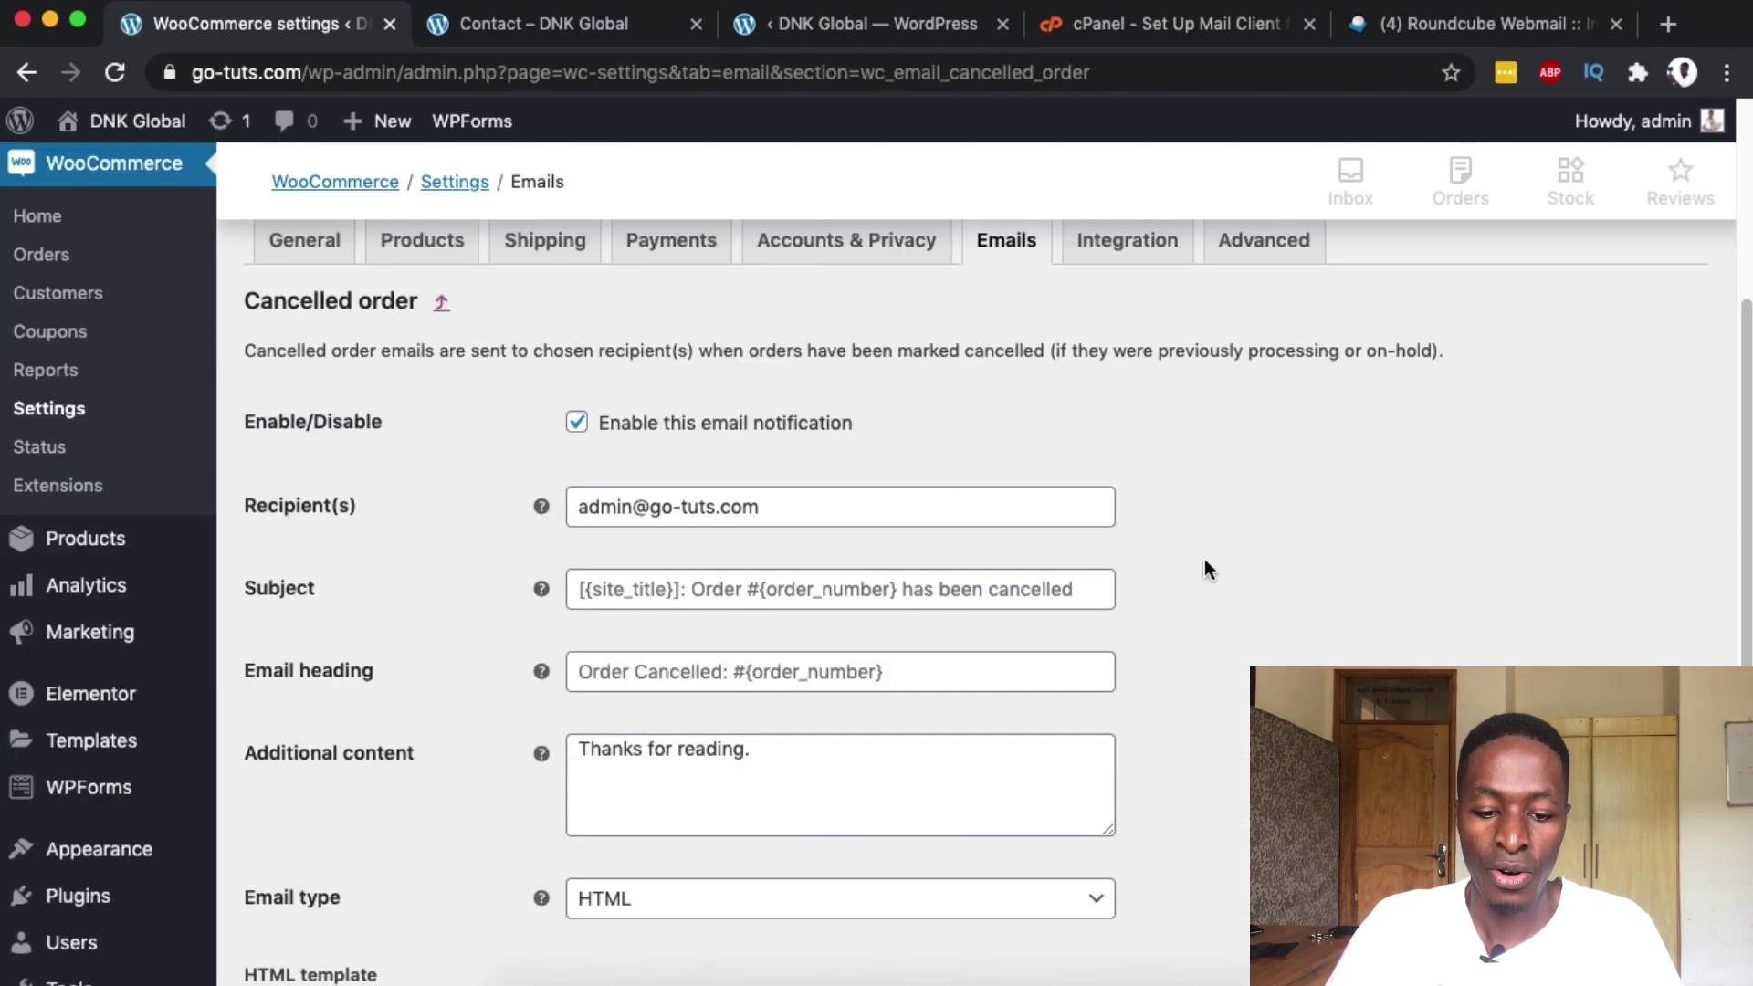
pyautogui.scroll(-1, 1203, 558)
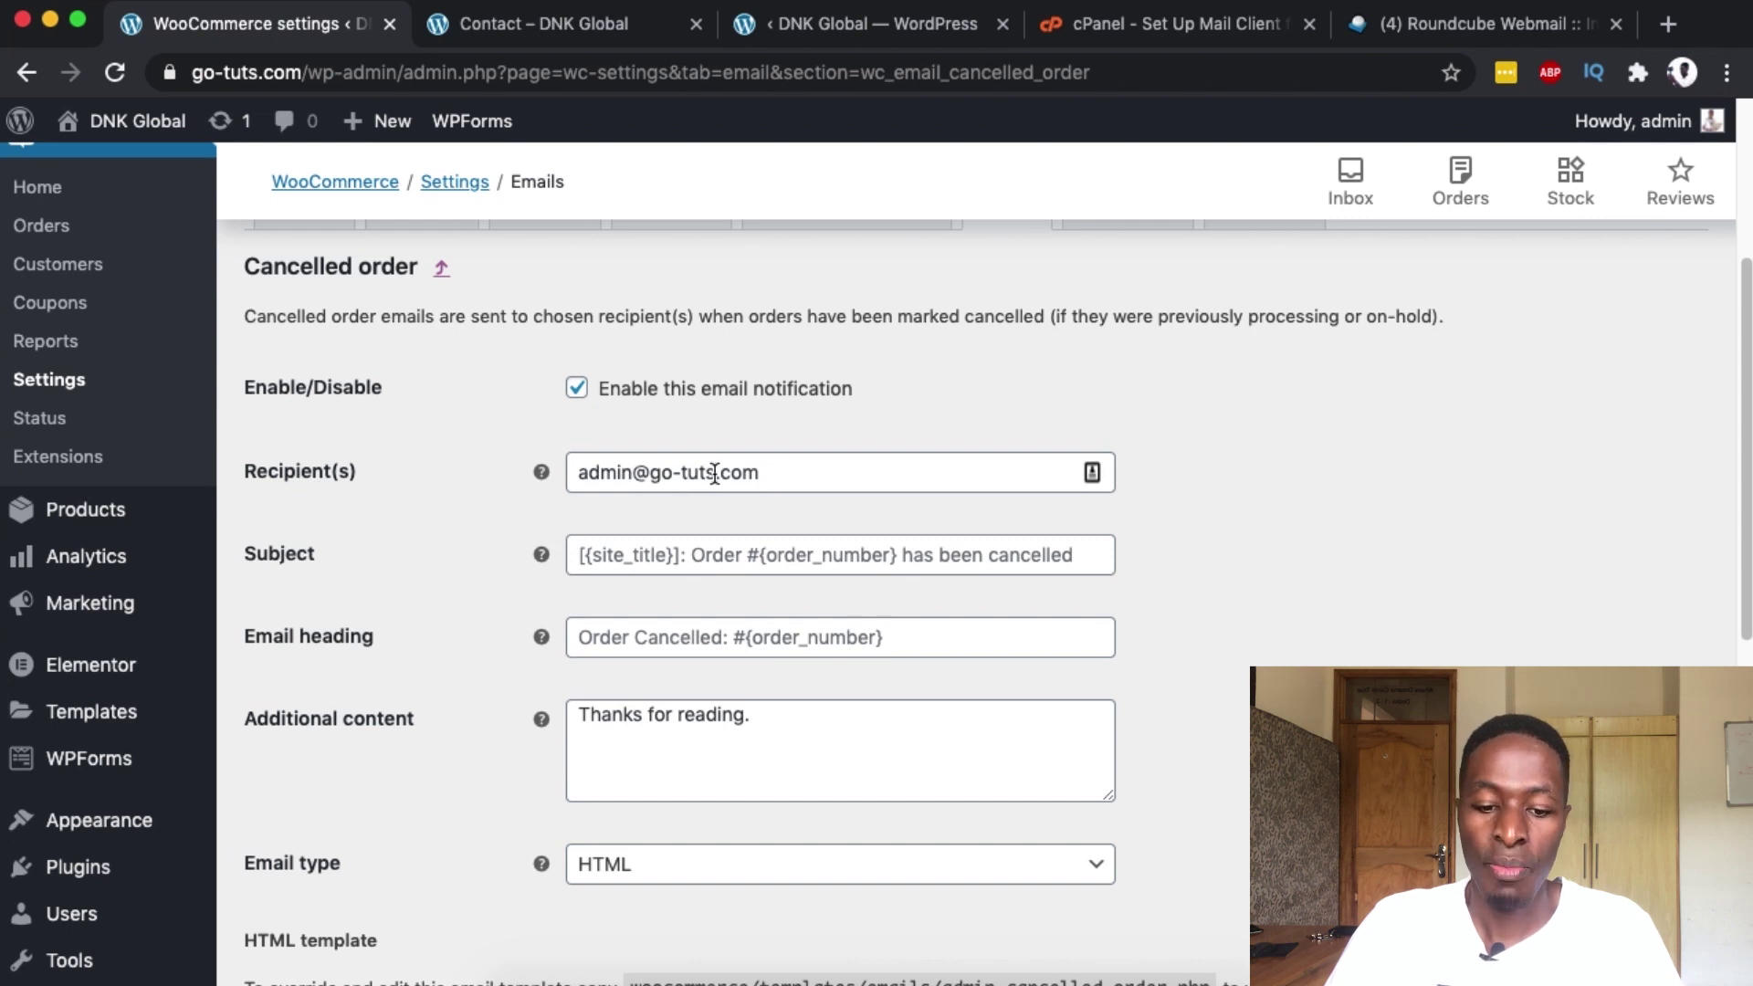
pyautogui.scroll(-1, 429, 532)
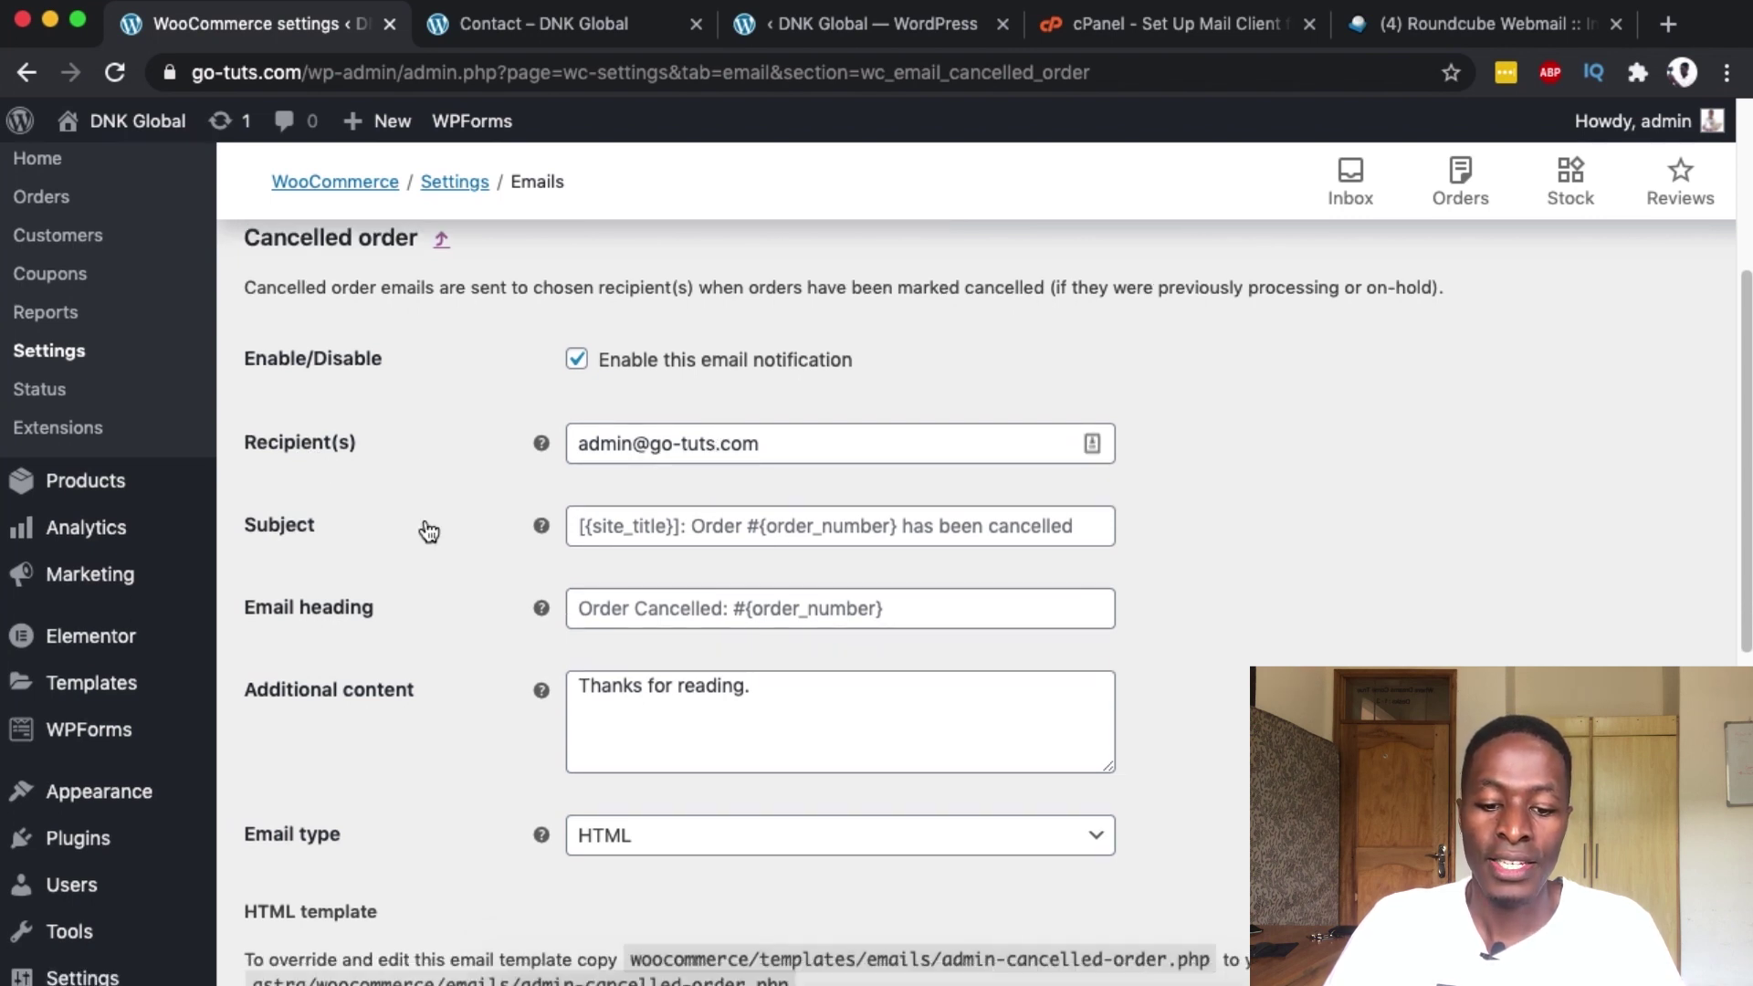
pyautogui.click(654, 528)
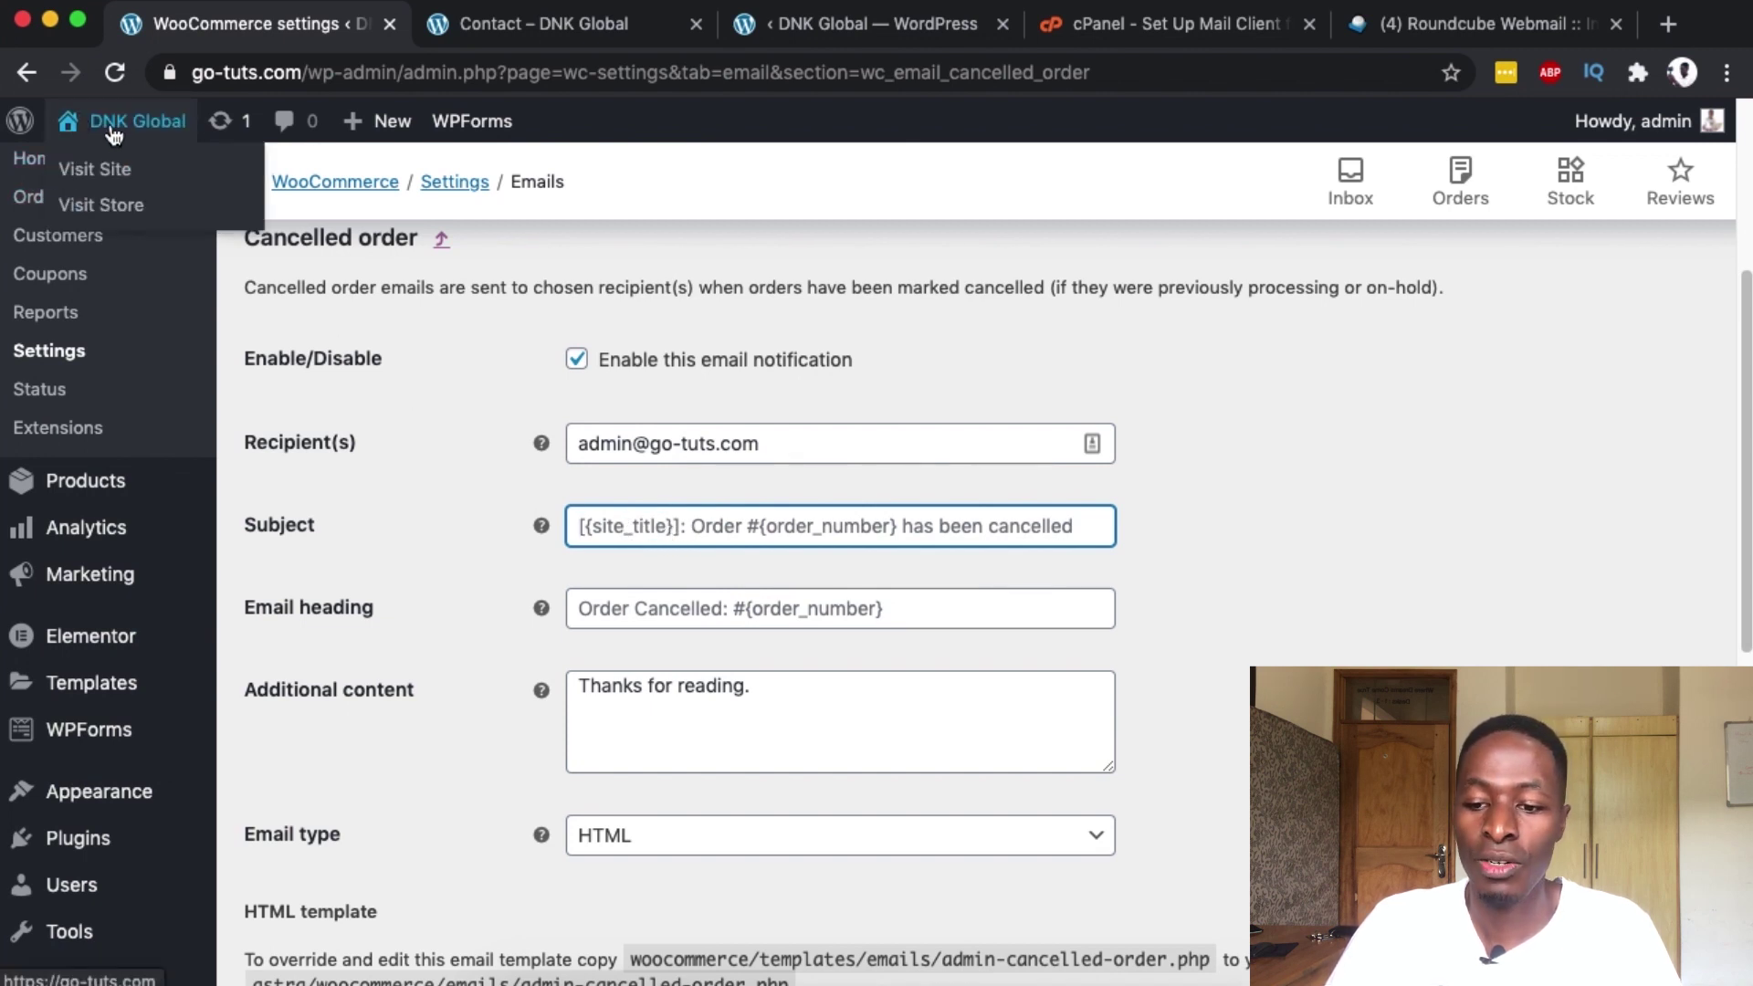
pyautogui.click(1494, 26)
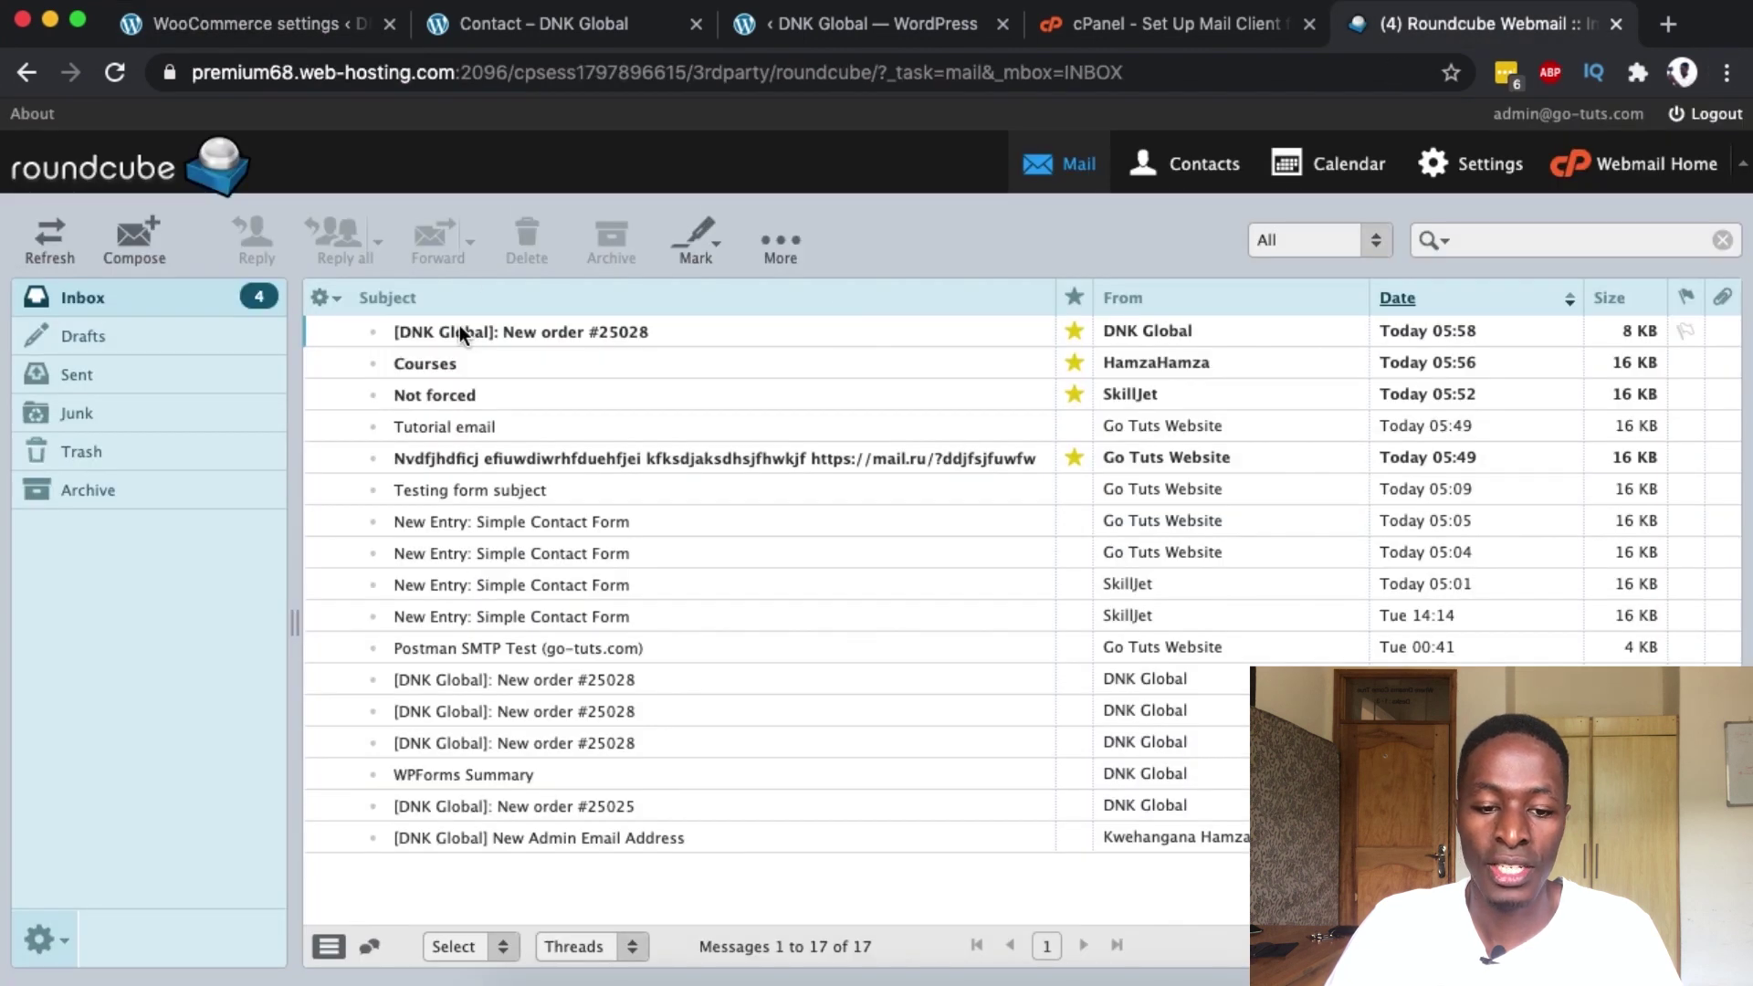
pyautogui.click(347, 26)
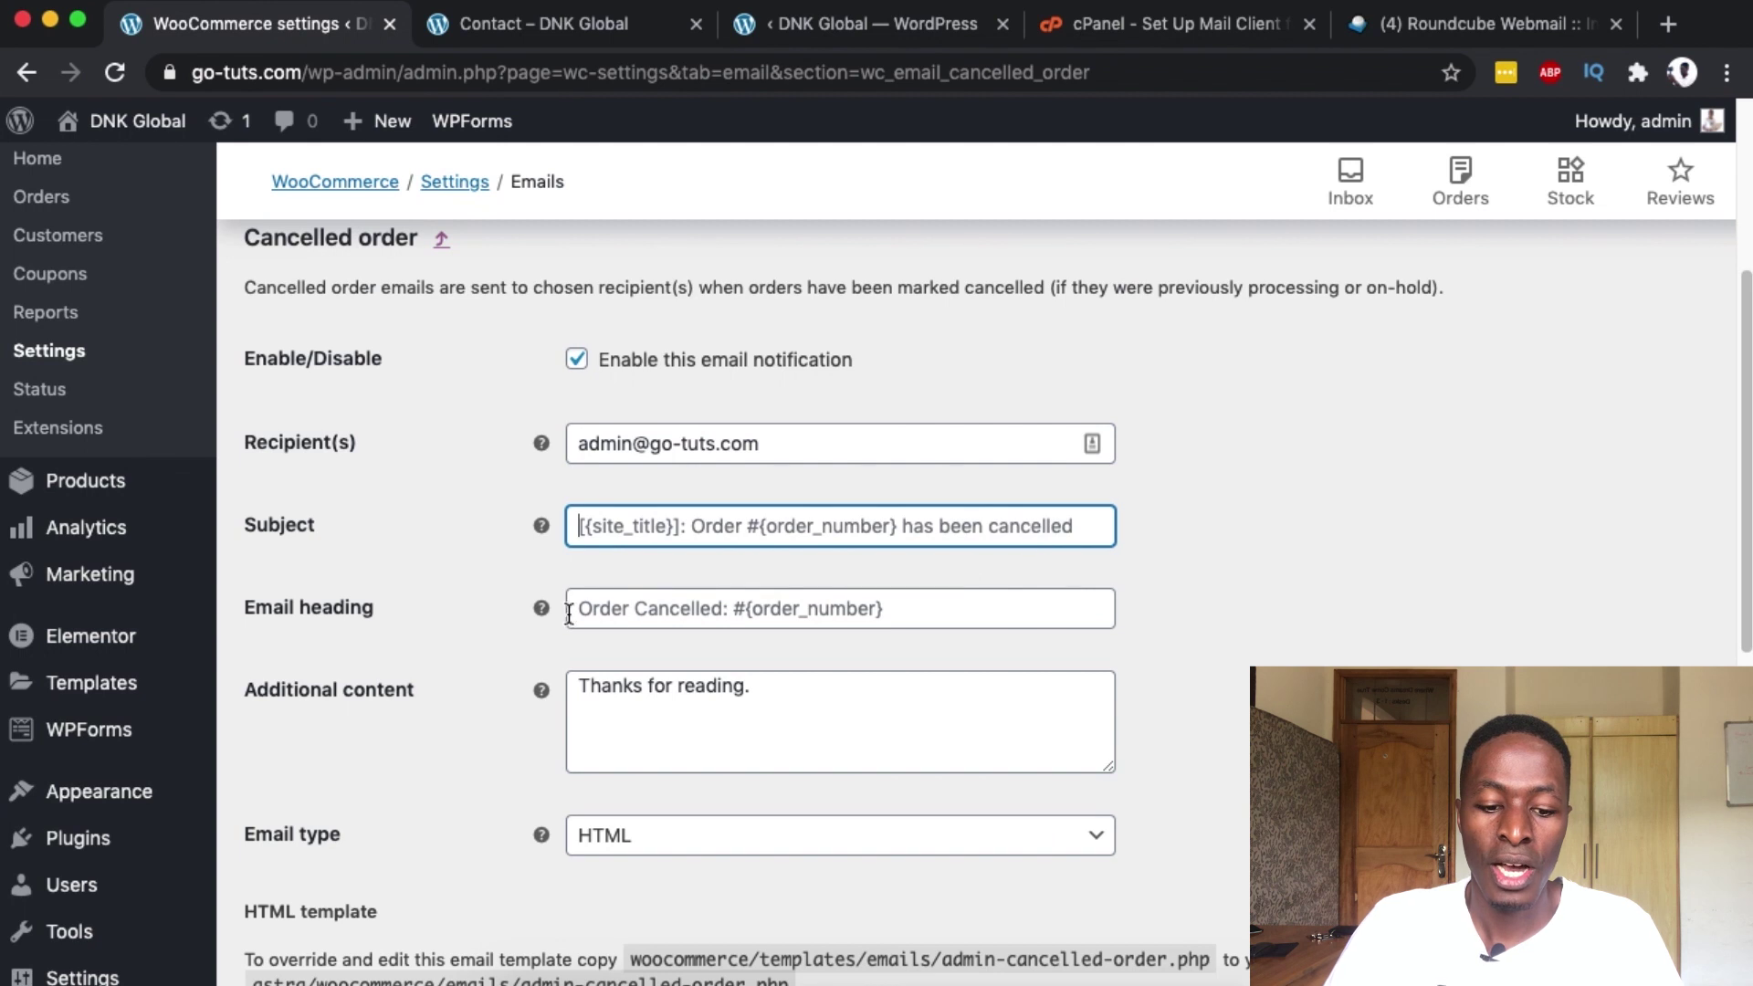
pyautogui.scroll(-2, 995, 603)
pyautogui.scroll(-7, 1279, 581)
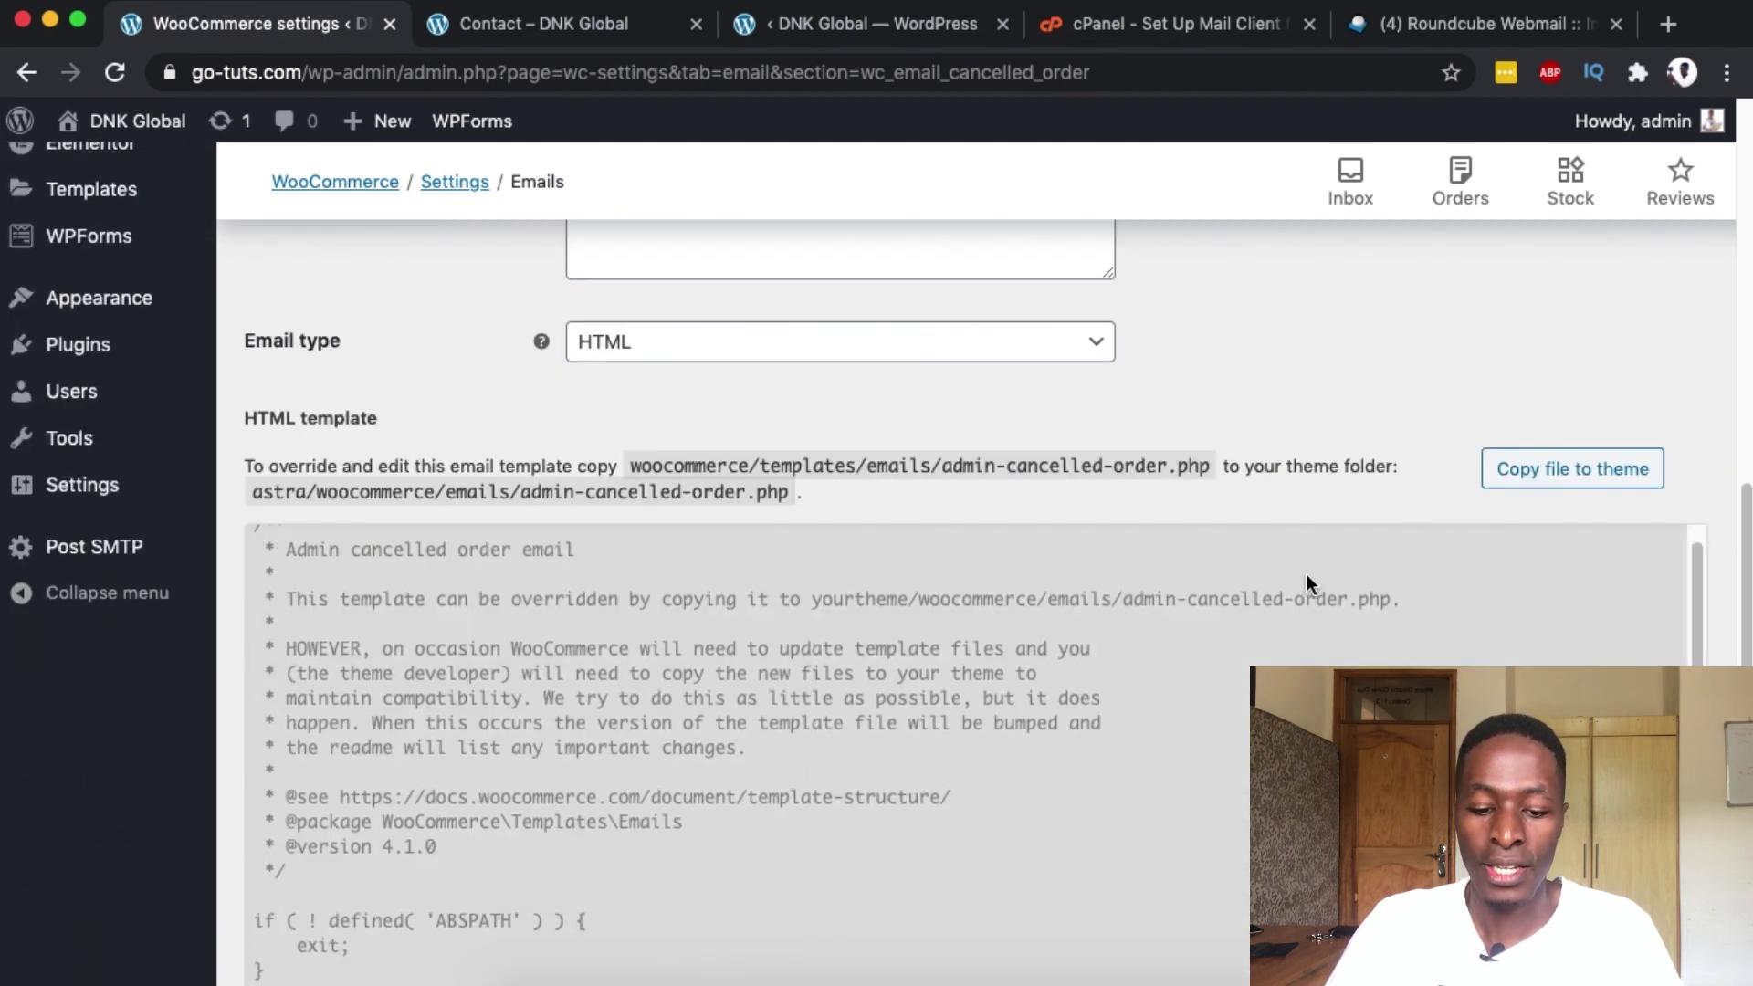
pyautogui.press('super+3')
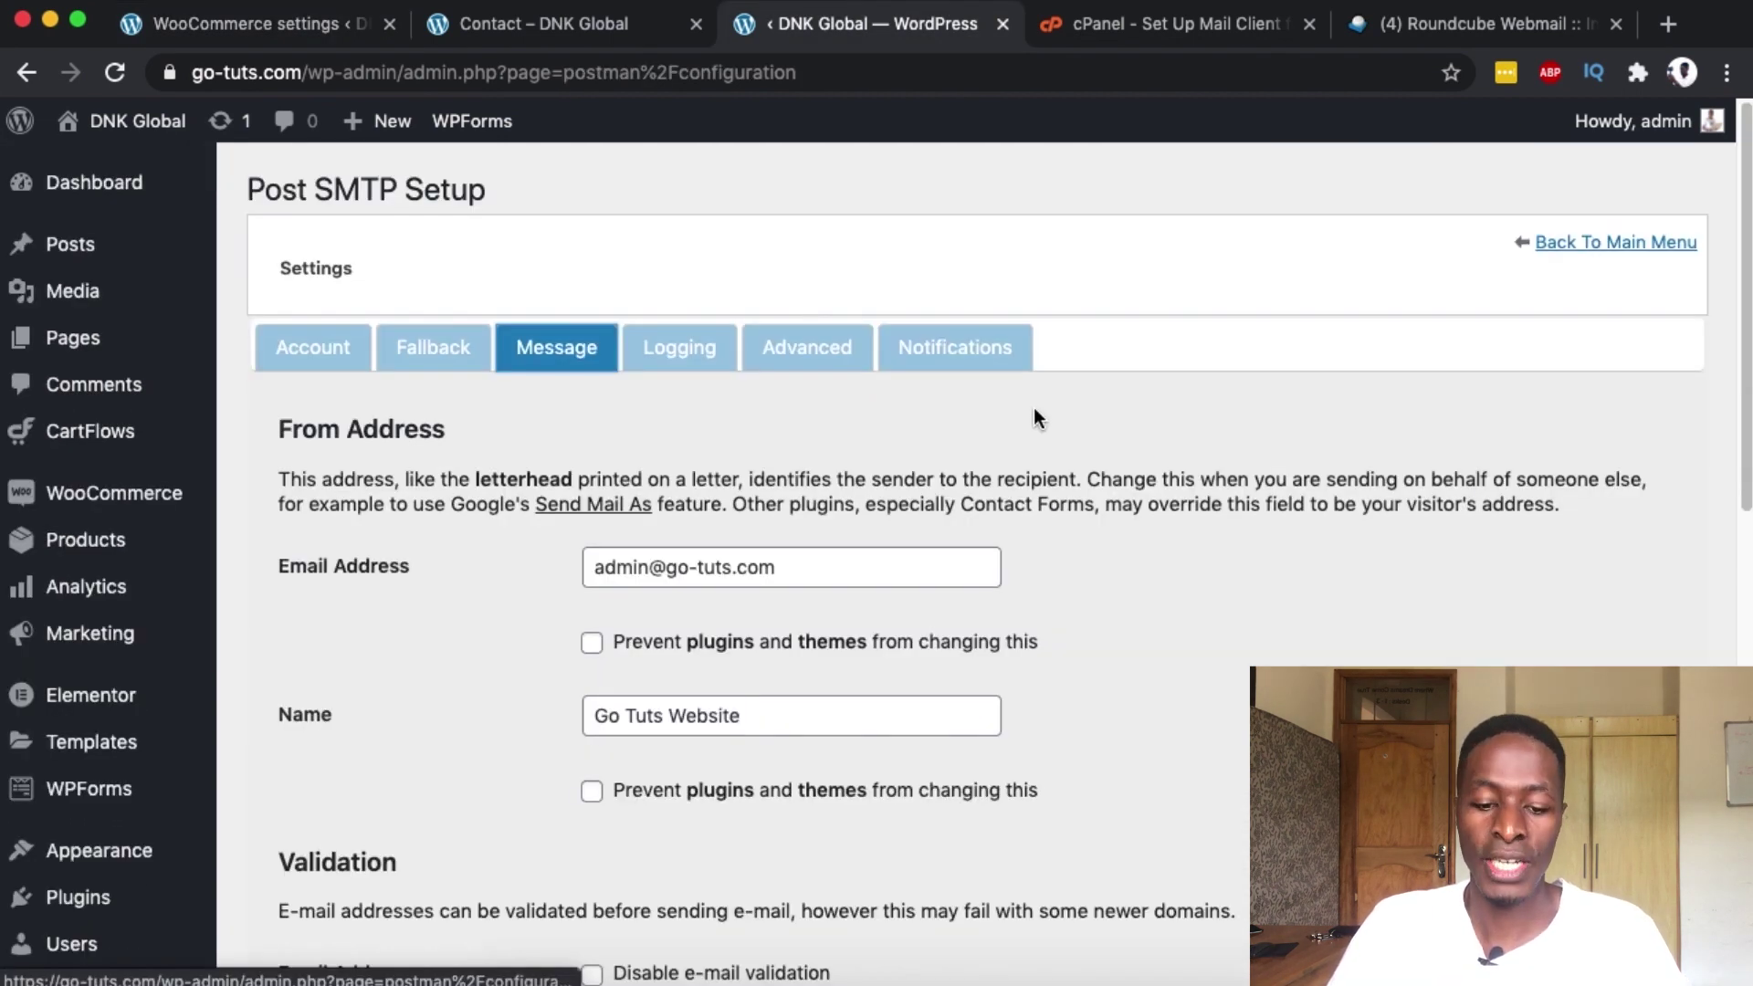
# - Open Post SMTP's Email Log and scroll through the recently sent messages
pyautogui.scroll(-5, 1034, 408)
pyautogui.scroll(-6, 1038, 402)
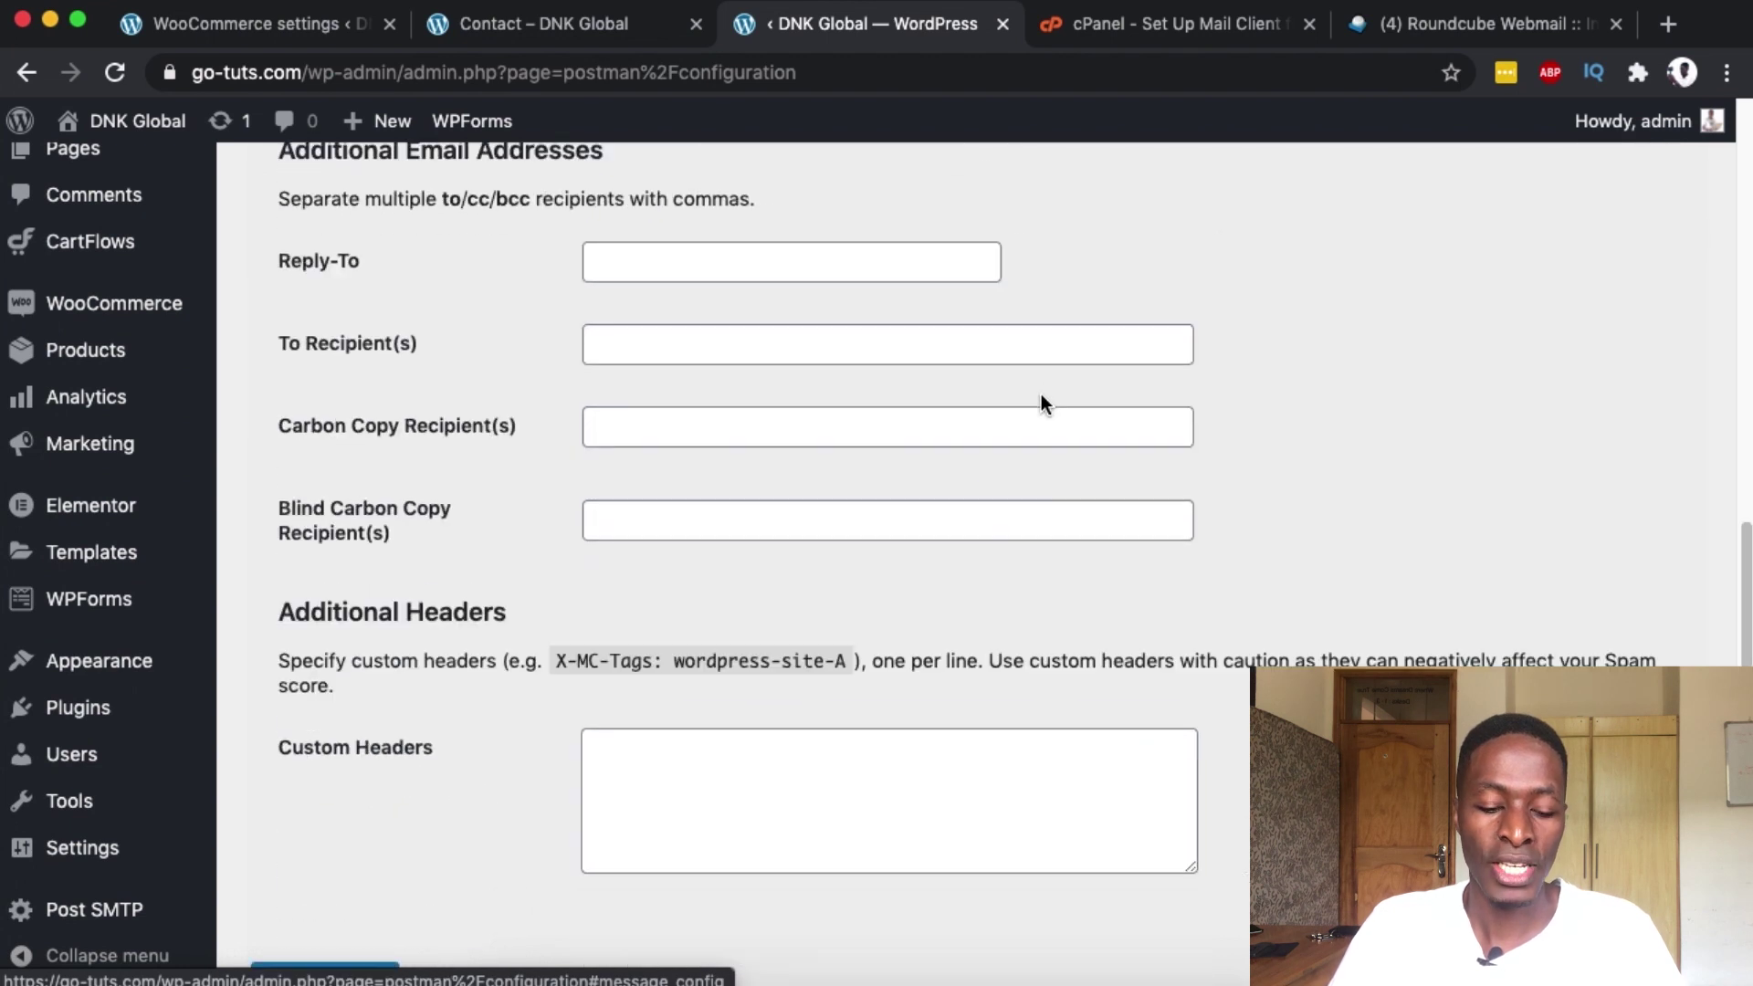
pyautogui.moveTo(30, 921)
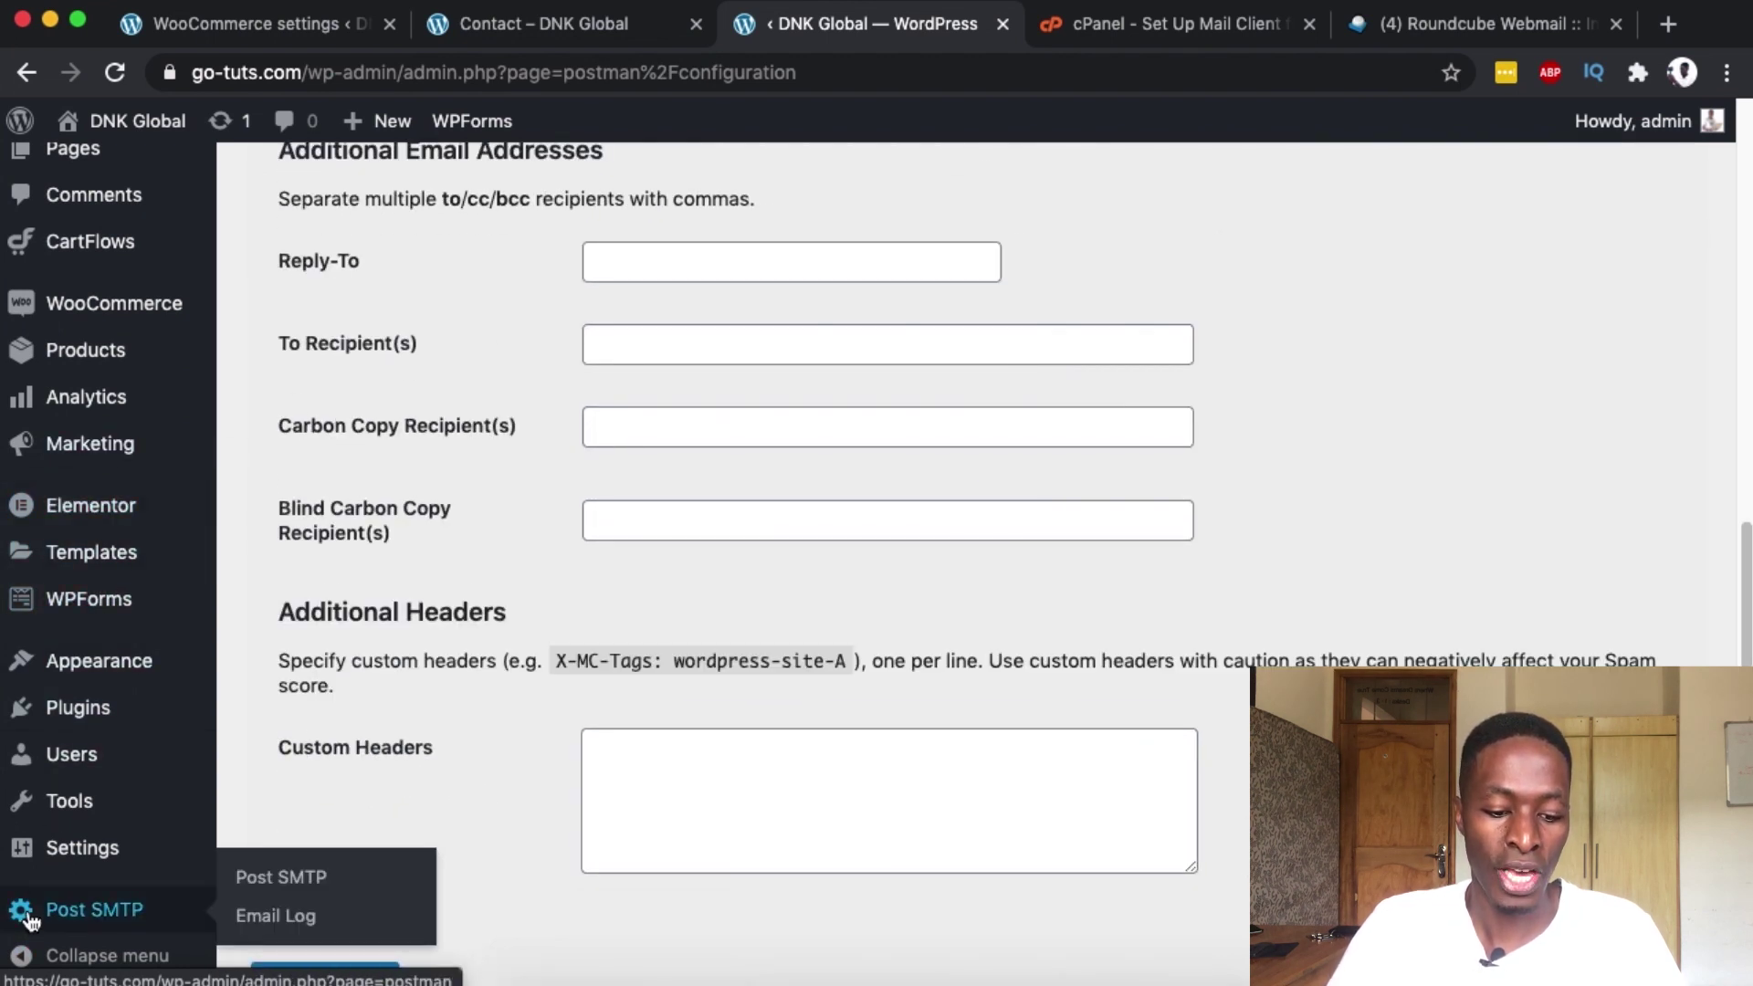
pyautogui.click(290, 918)
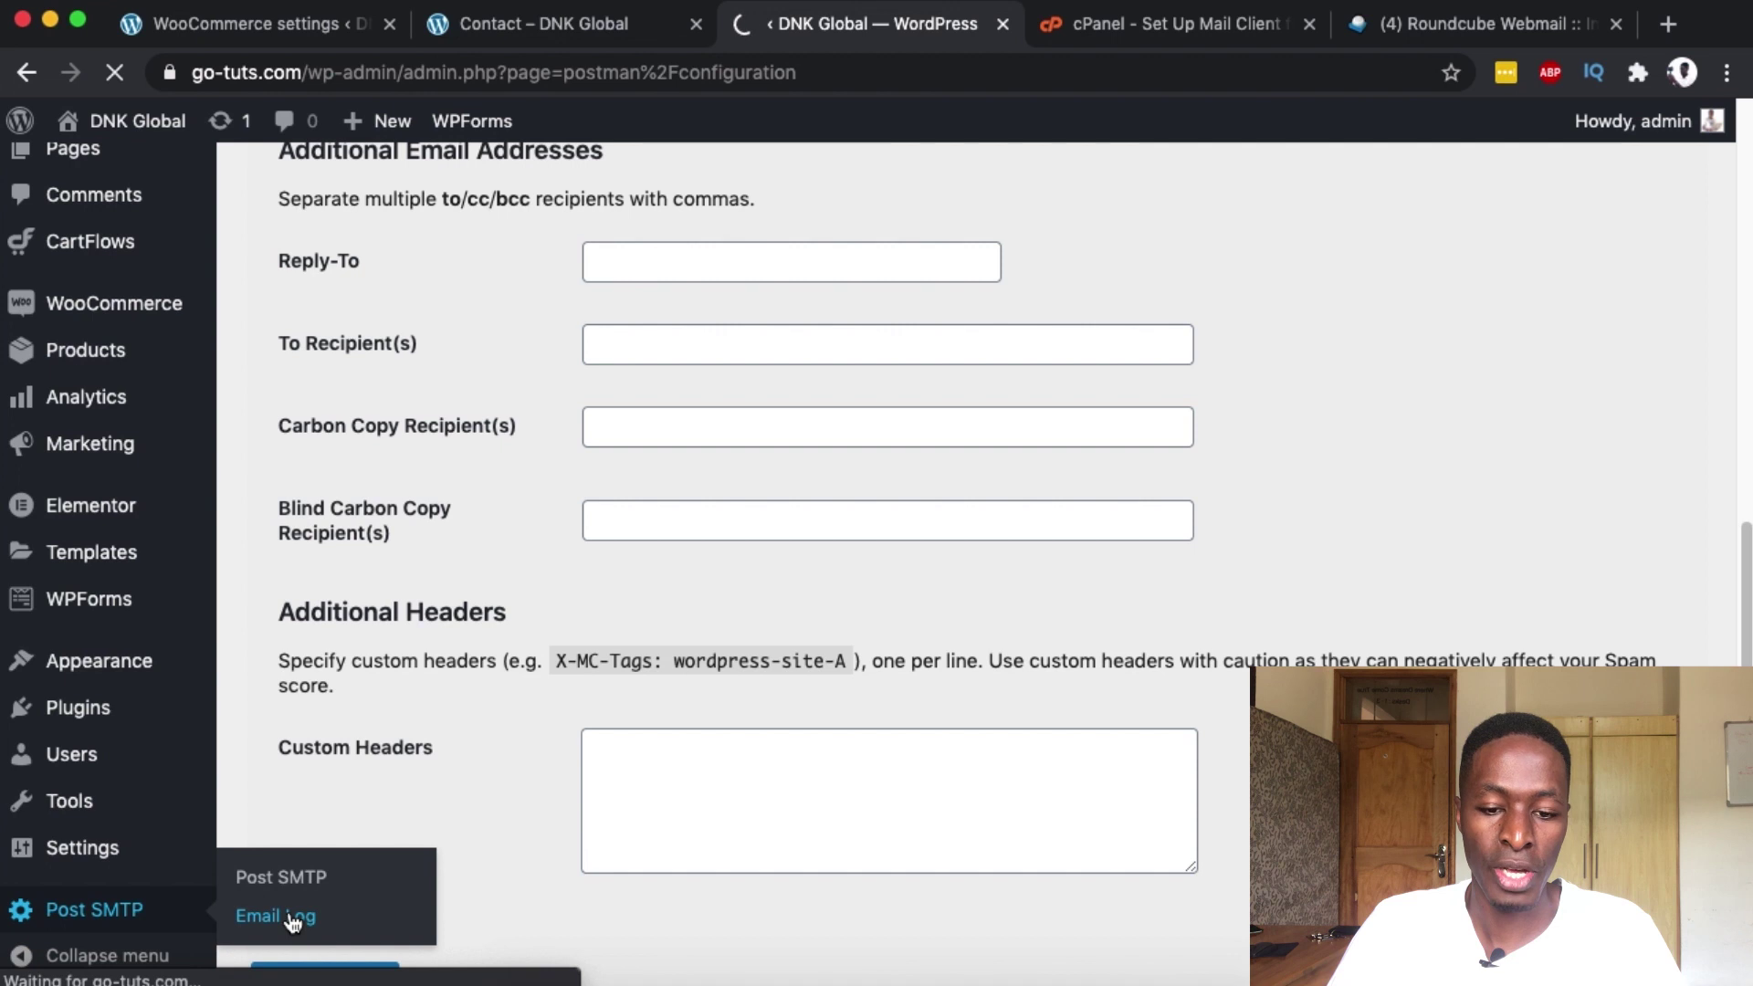
pyautogui.scroll(-2, 1021, 568)
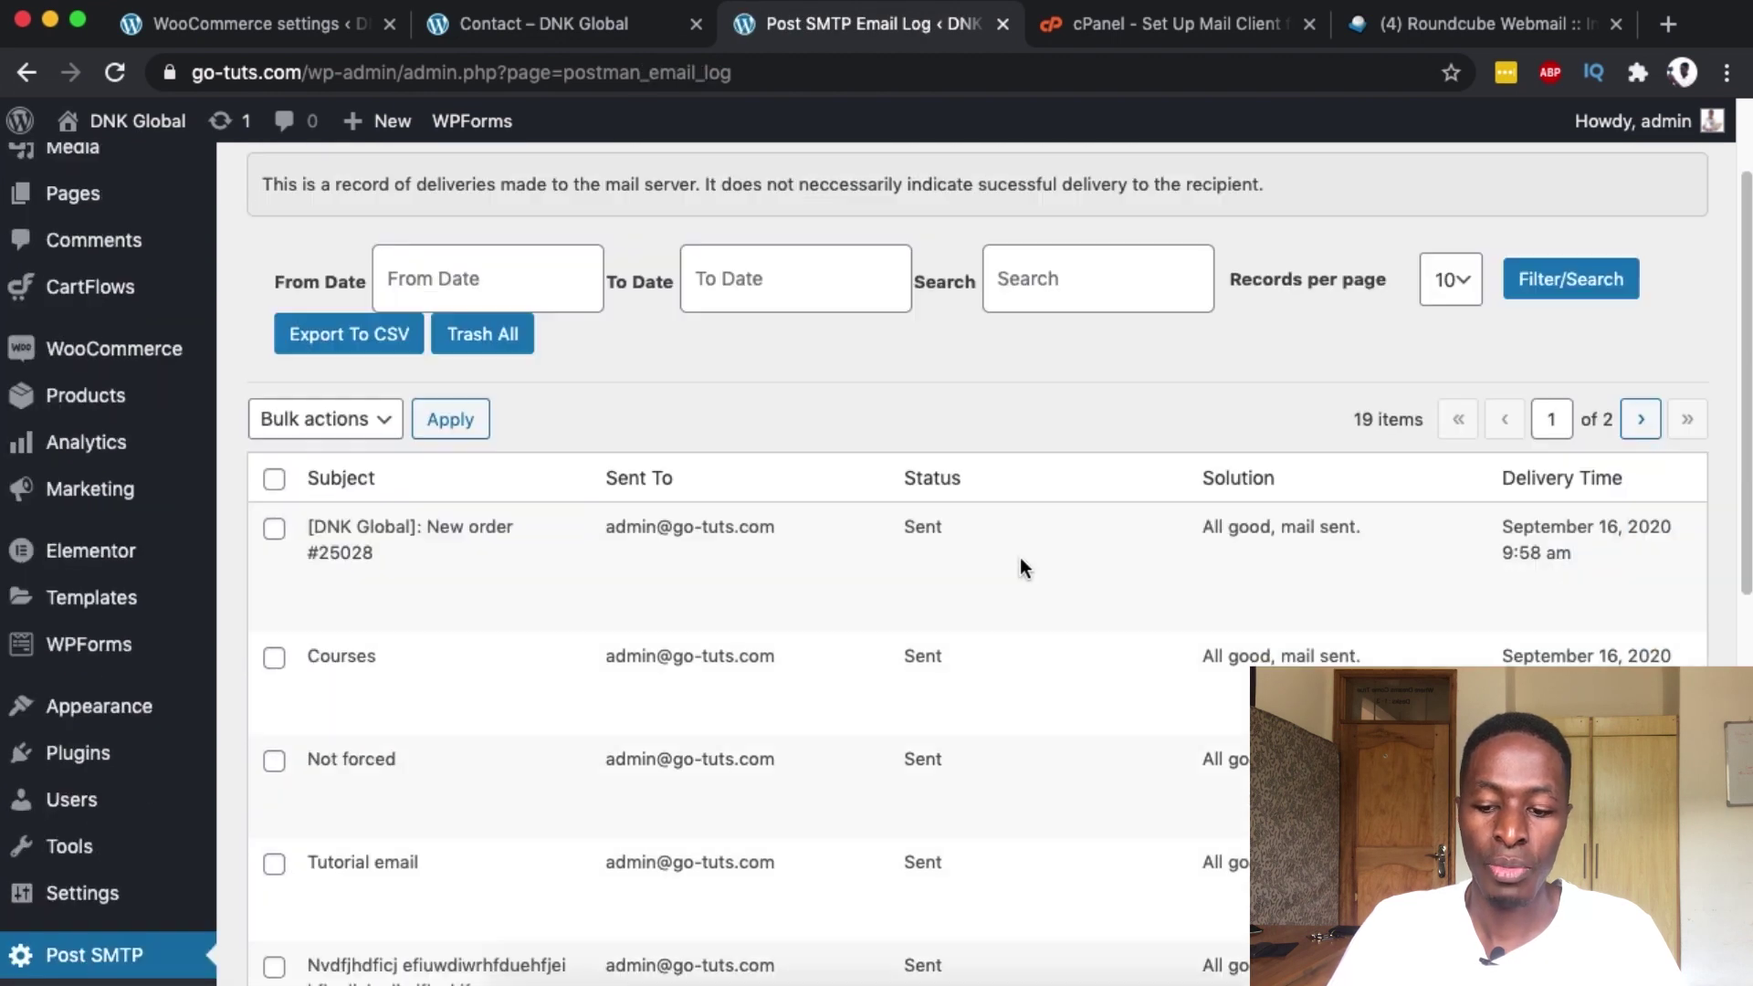
pyautogui.scroll(-3, 1021, 559)
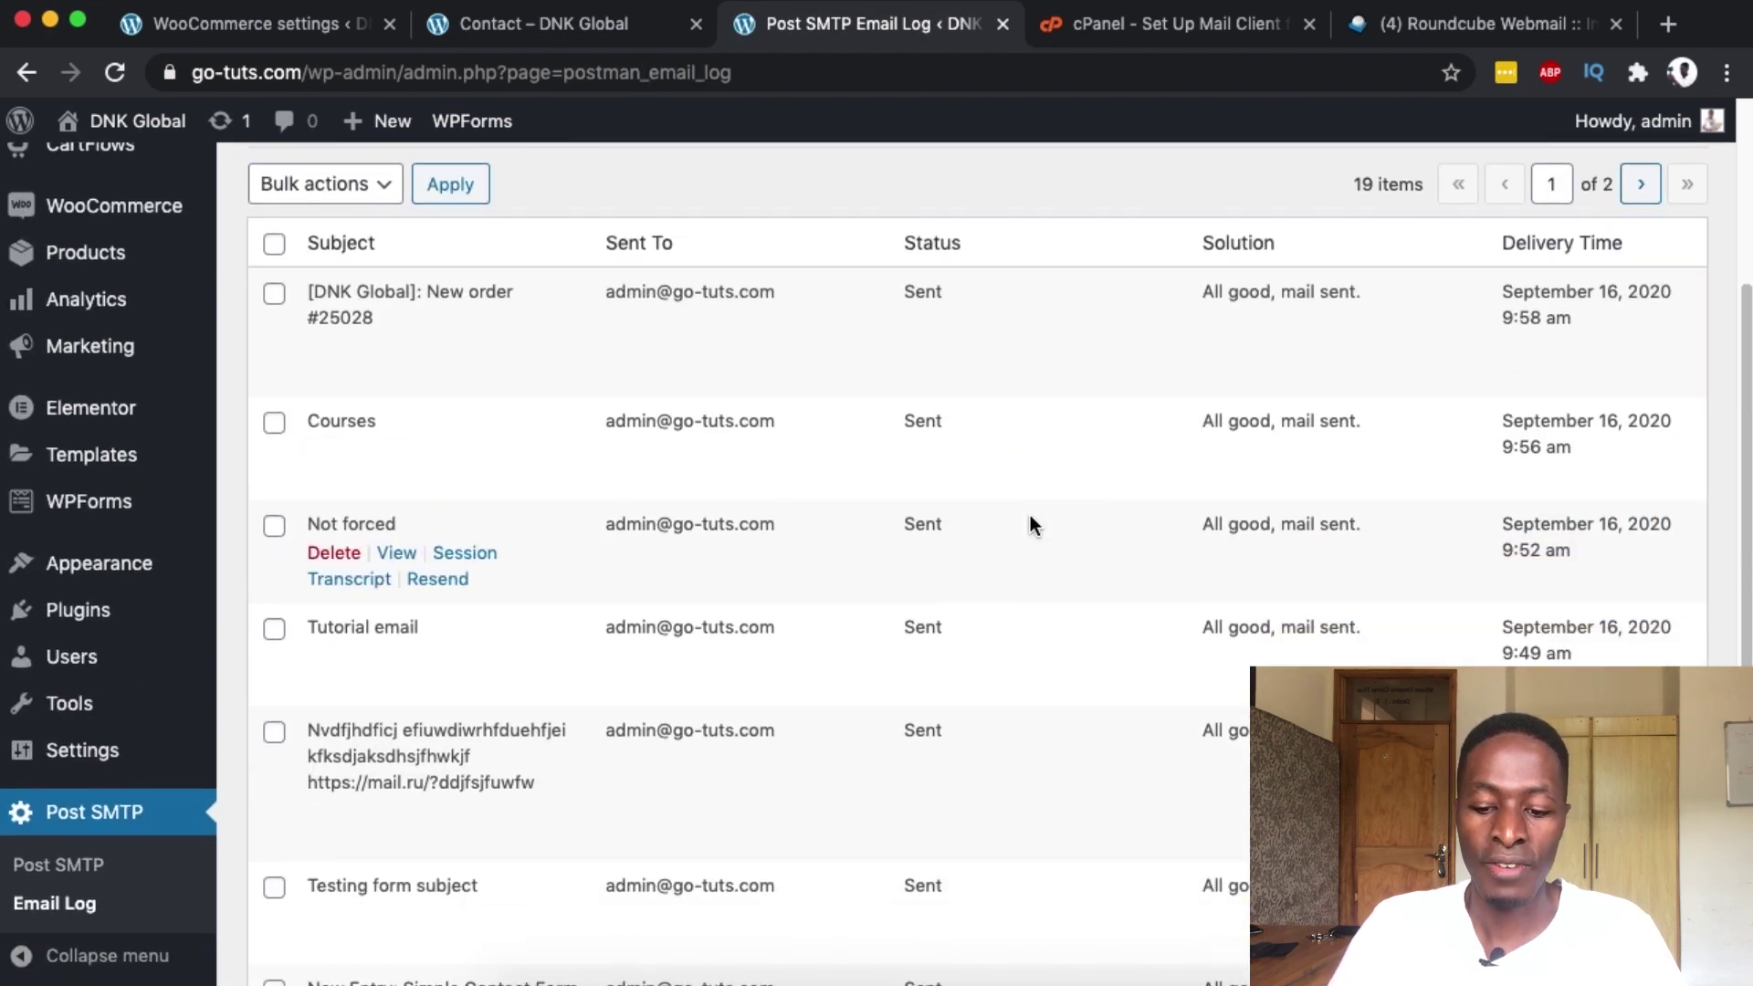
pyautogui.scroll(-6, 1030, 517)
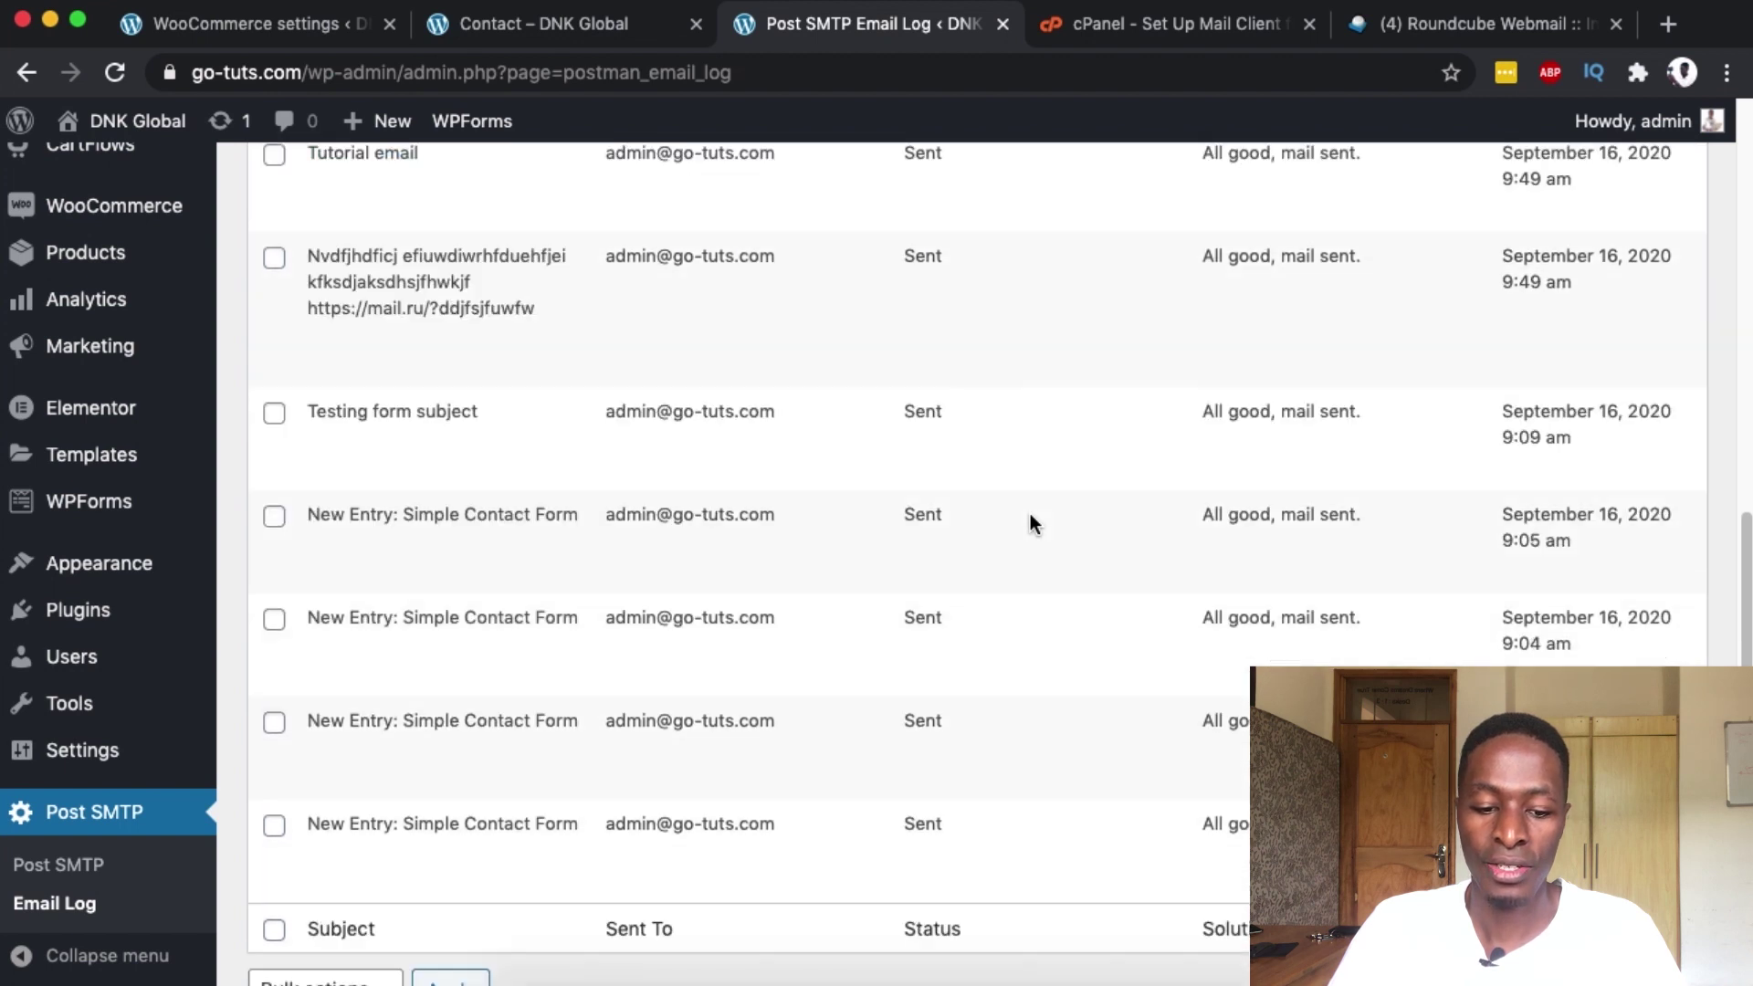
pyautogui.scroll(6, 1005, 666)
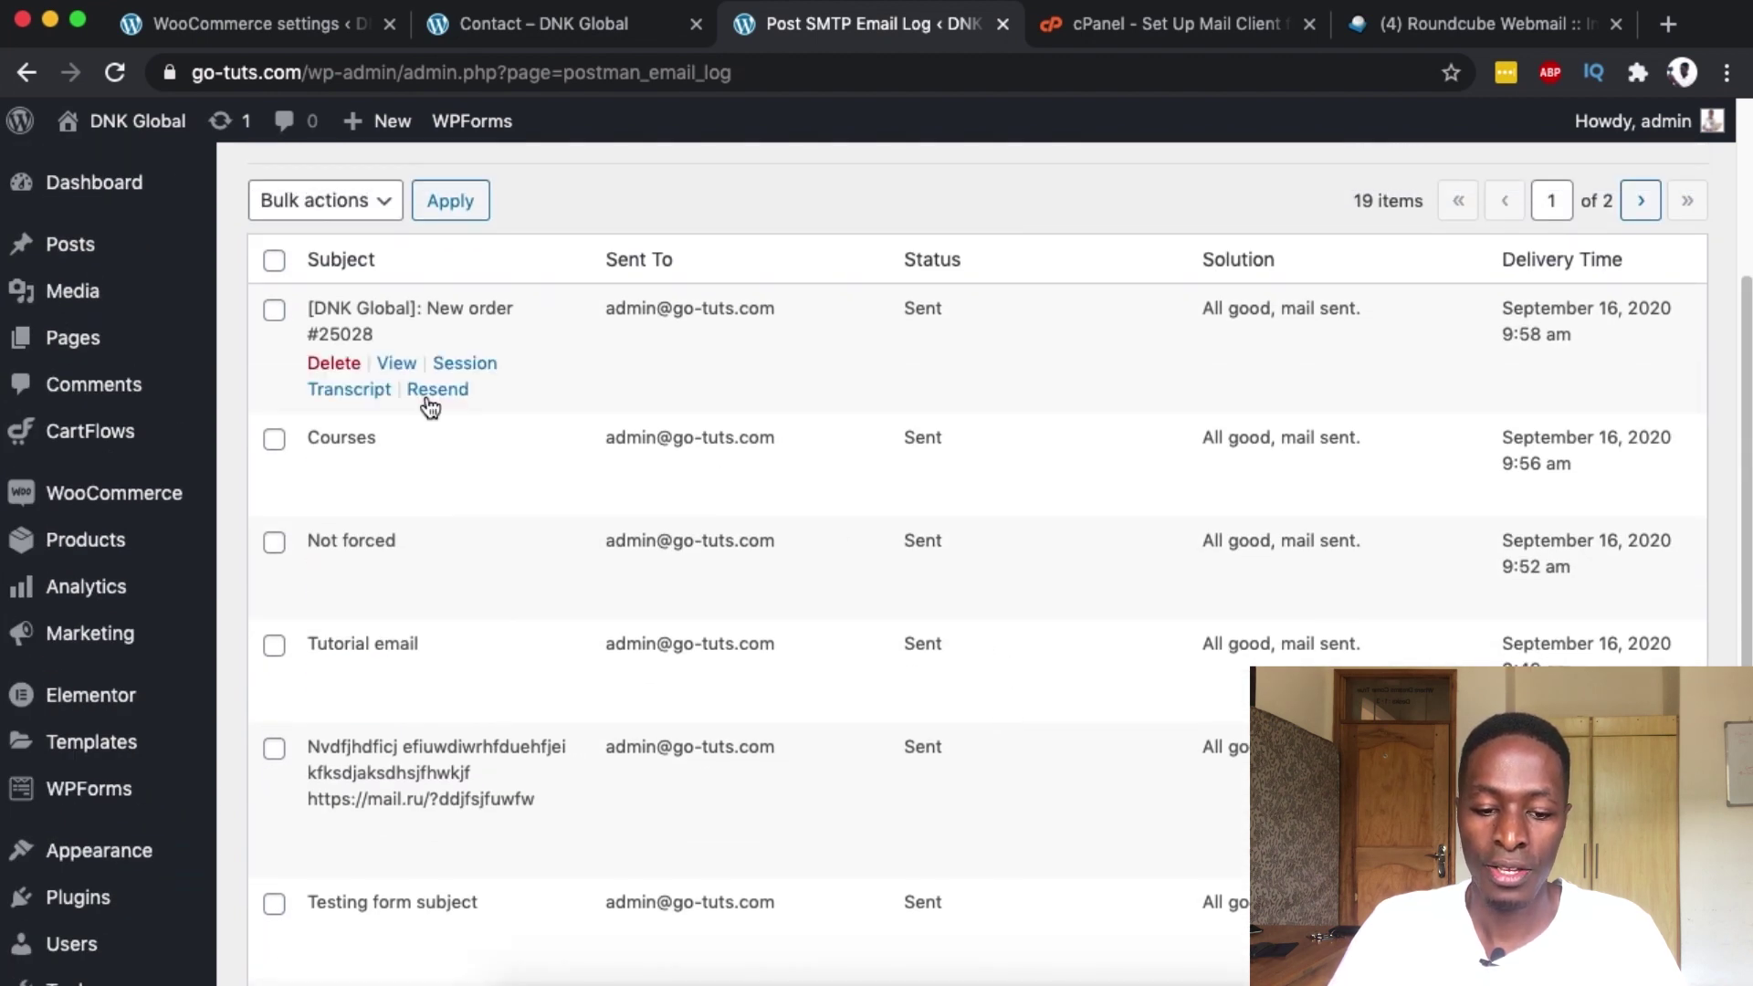
pyautogui.scroll(-1, 1025, 572)
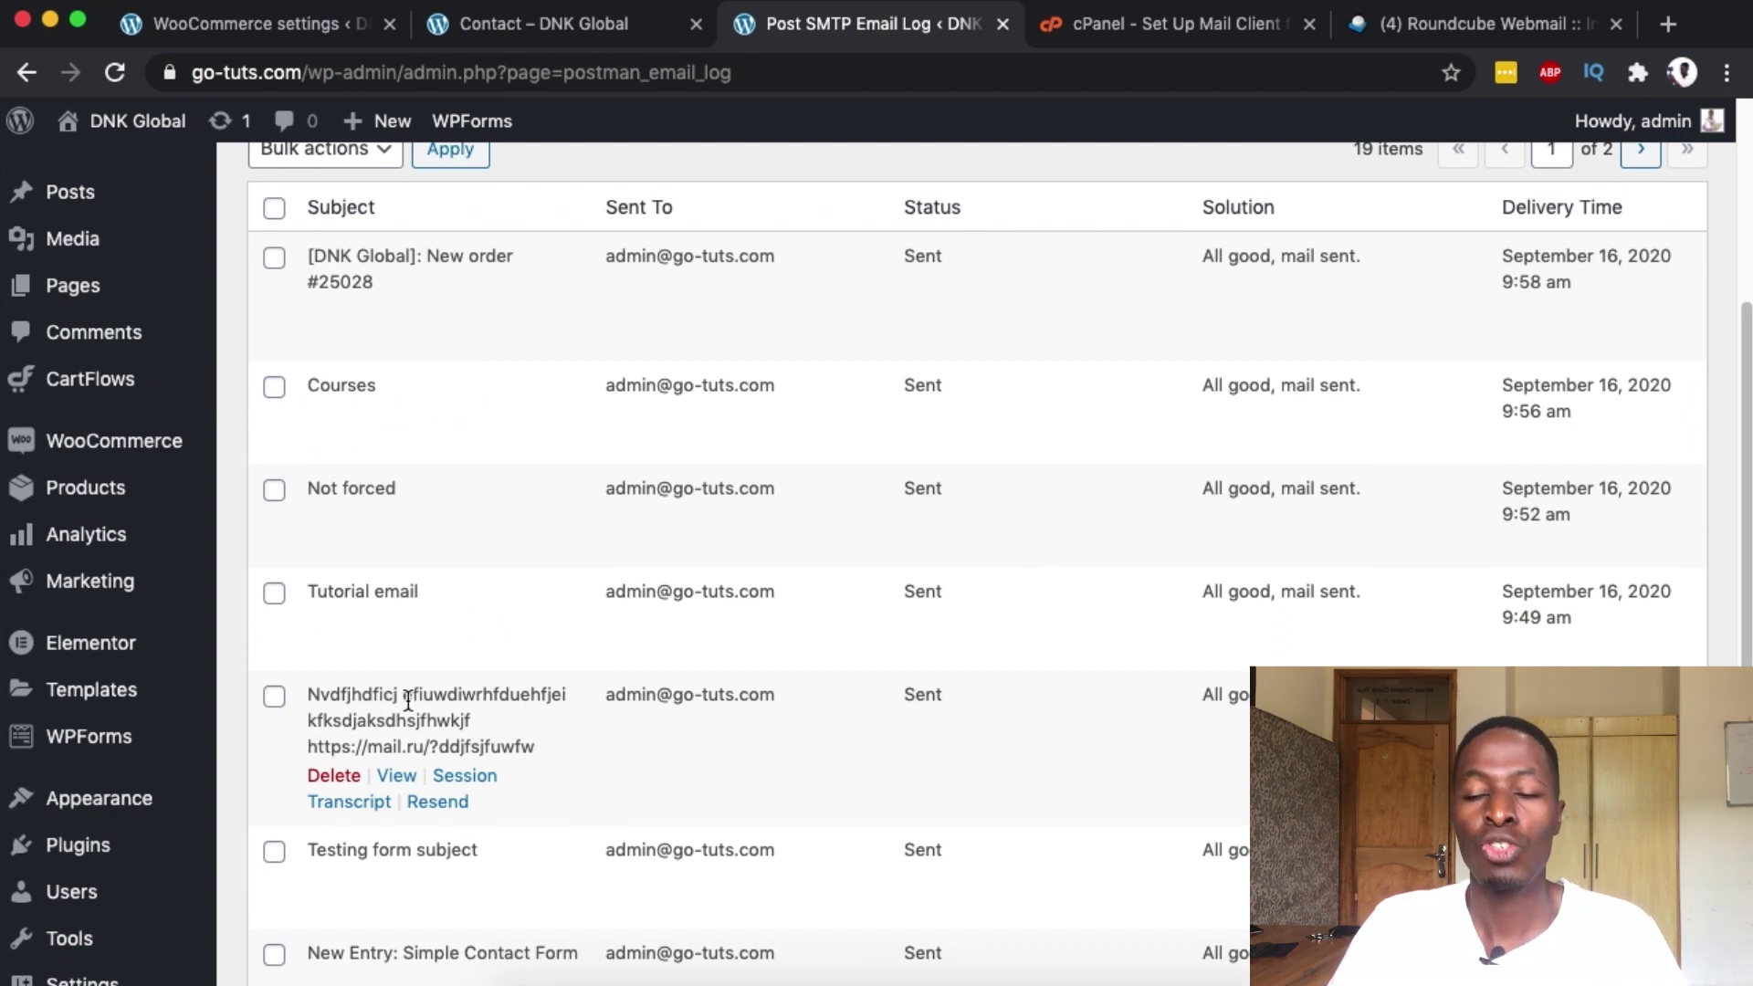
# - Return to the Roundcube inbox showing the [DNK Global] New order #25028 email
pyautogui.hotkey('ctrl', 'shift', 'Tab')
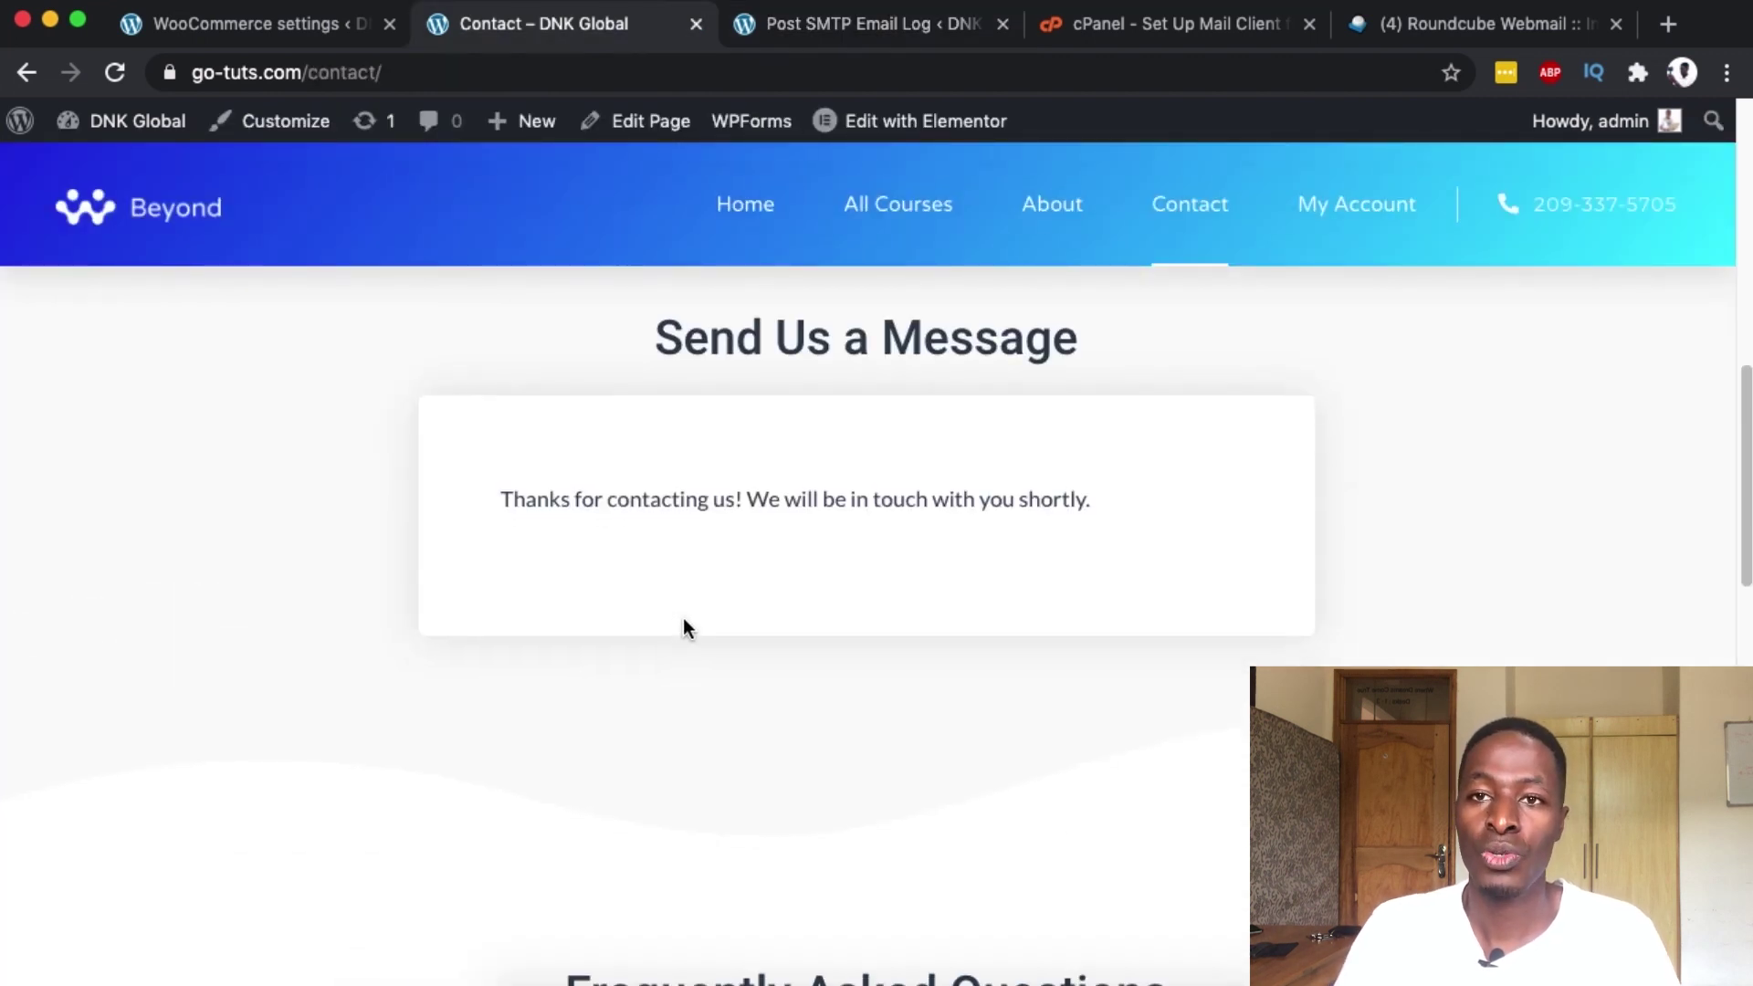
pyautogui.click(1178, 25)
pyautogui.click(1394, 27)
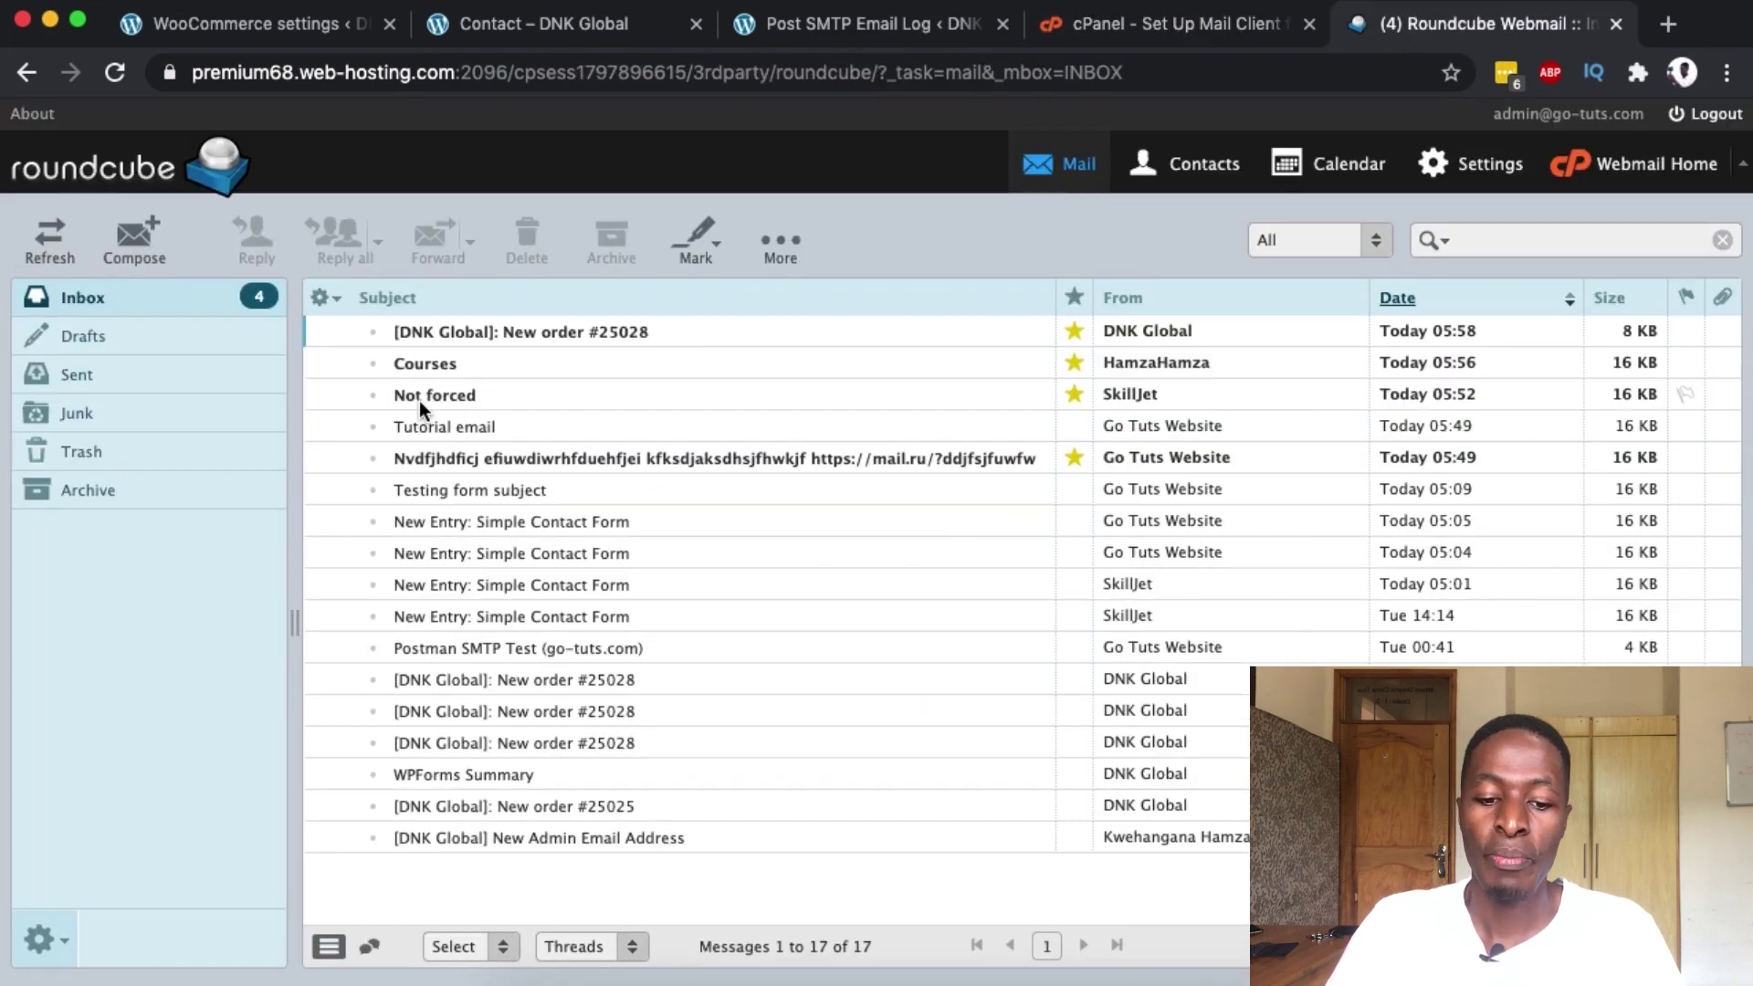